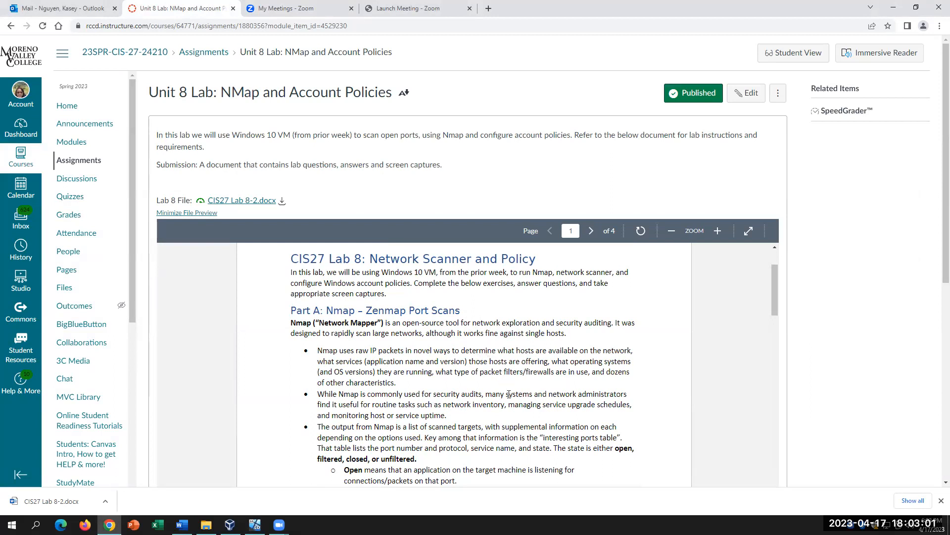
Step: Read the introduction and opening of Part A in the CIS27 Lab 8-2.docx preview on the Unit 8 Lab page
{"action": "scroll", "coordinate": [509, 401], "scroll_direction": "down", "scroll_amount": 1}
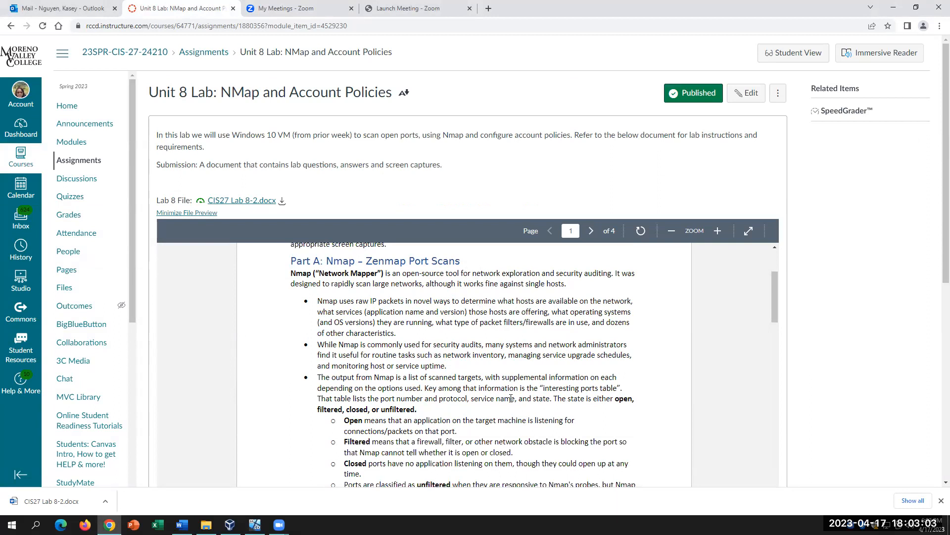
{"action": "scroll", "coordinate": [510, 398], "scroll_direction": "up", "scroll_amount": 2}
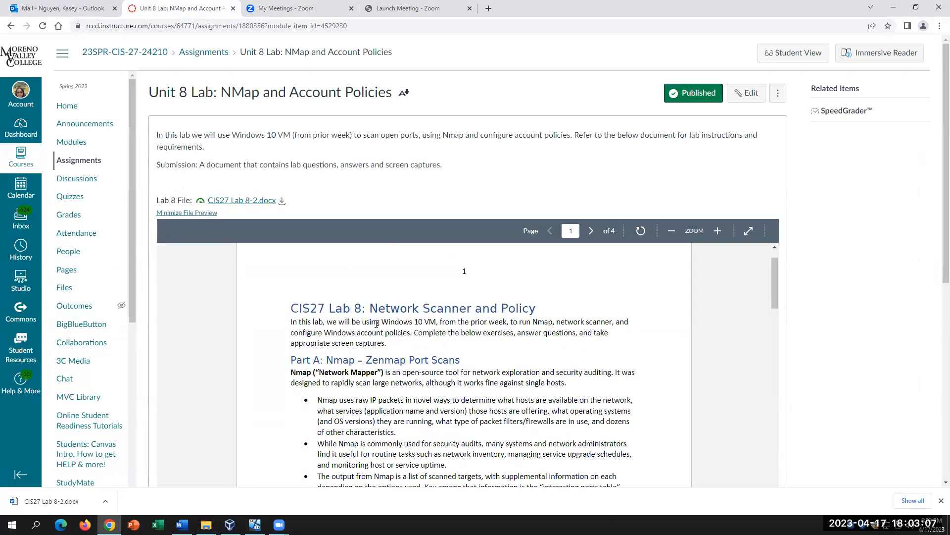
{"action": "scroll", "coordinate": [408, 402], "scroll_direction": "down", "scroll_amount": 1}
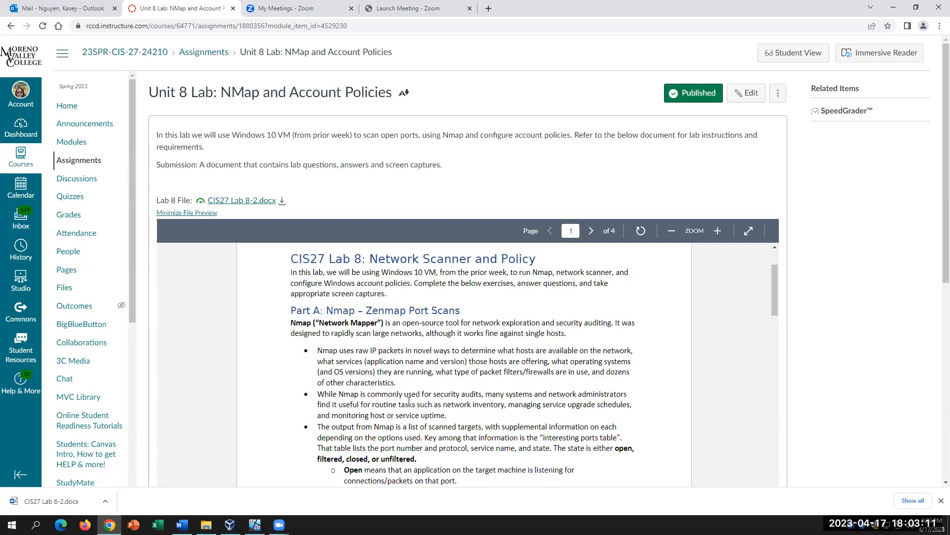
{"action": "scroll", "coordinate": [413, 396], "scroll_direction": "down", "scroll_amount": 1}
{"action": "scroll", "coordinate": [412, 397], "scroll_direction": "up", "scroll_amount": 1}
{"action": "scroll", "coordinate": [413, 398], "scroll_direction": "up", "scroll_amount": 1}
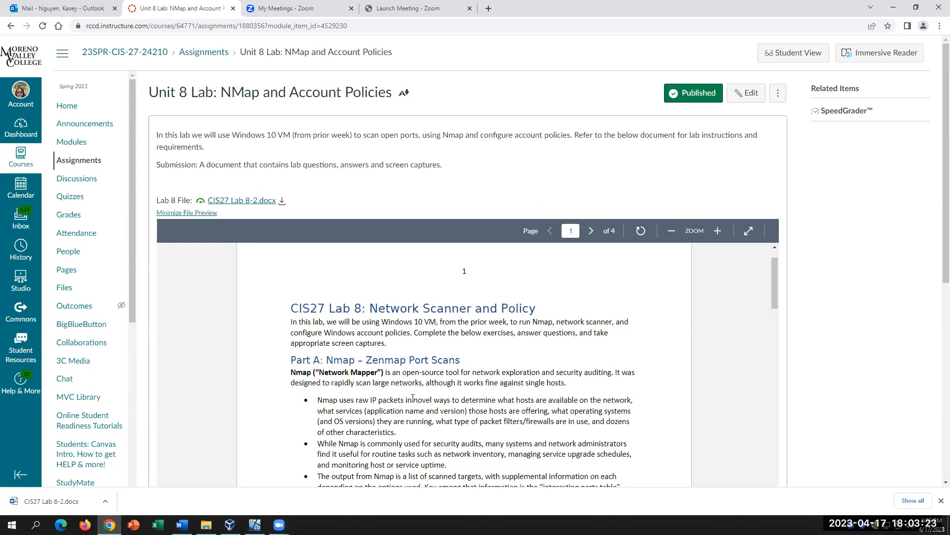
{"action": "scroll", "coordinate": [375, 367], "scroll_direction": "up", "scroll_amount": 1}
{"action": "scroll", "coordinate": [344, 378], "scroll_direction": "down", "scroll_amount": 1}
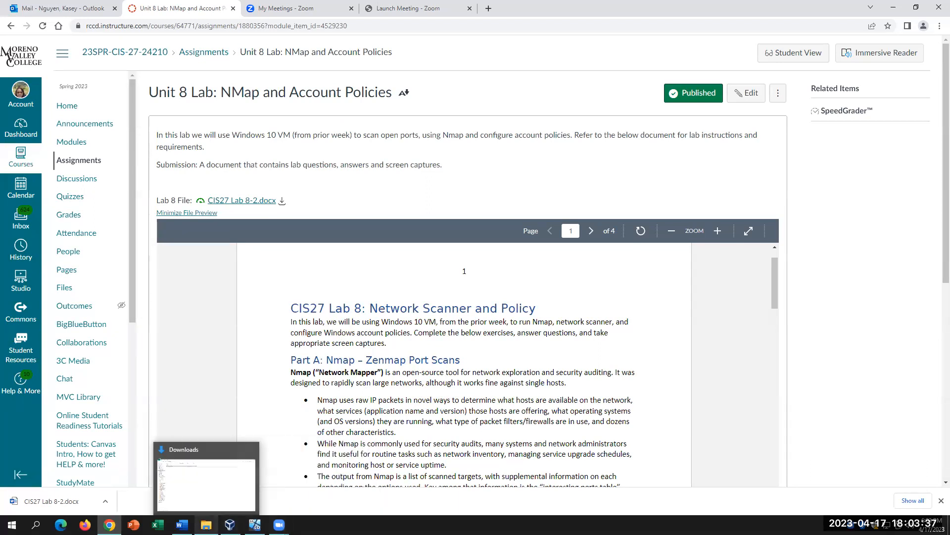
Step: Show the contents of the SP PHD U3 (E:) external drive in File Explorer, then minimize the window
{"action": "left_click", "coordinate": [206, 524]}
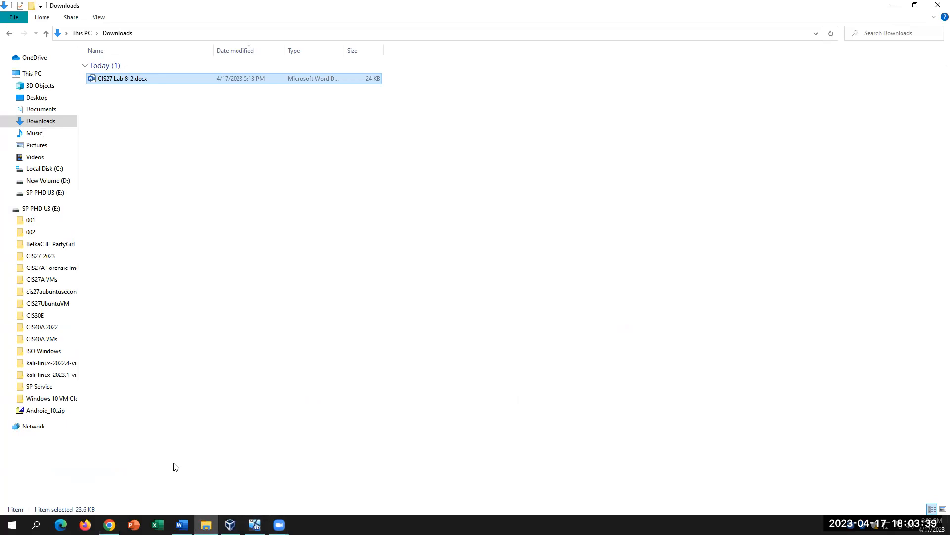
{"action": "left_click", "coordinate": [30, 208]}
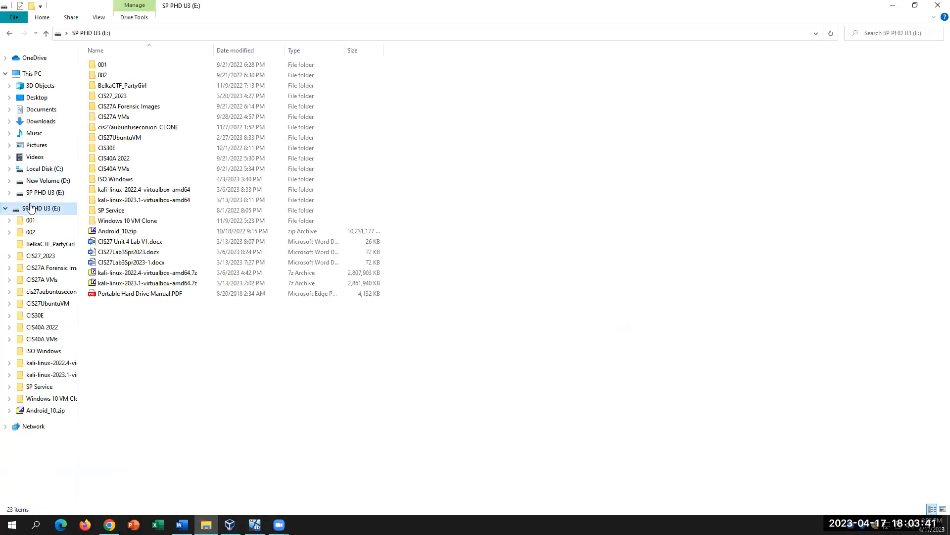
{"action": "left_click", "coordinate": [43, 255]}
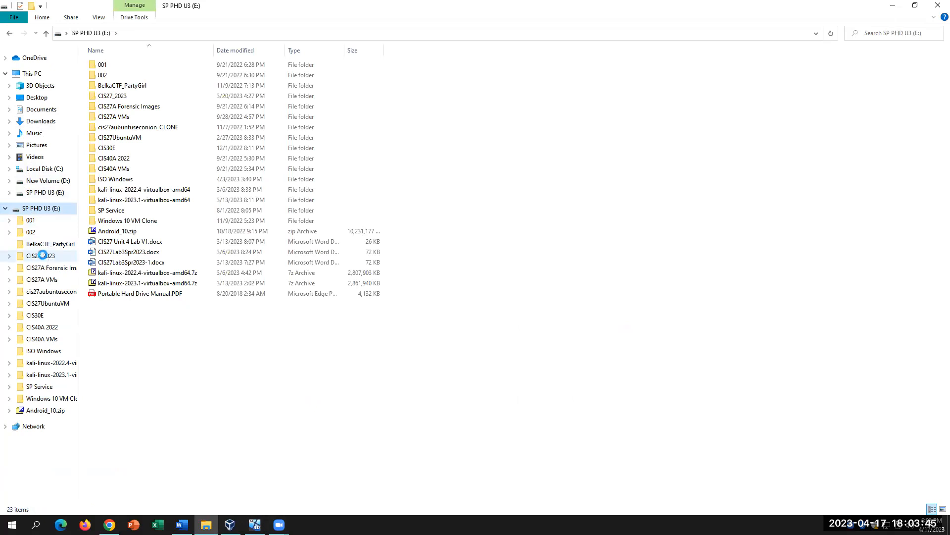
{"action": "right_click", "coordinate": [43, 256]}
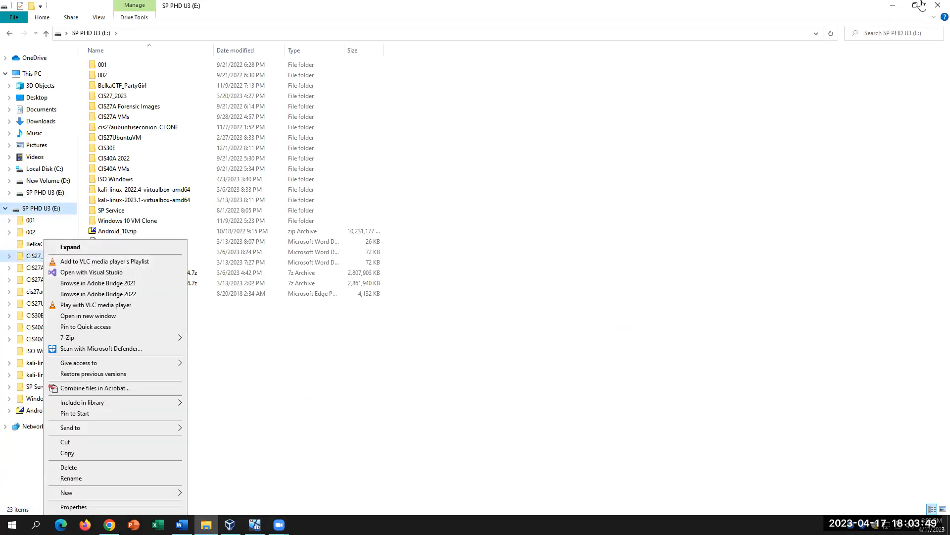
{"action": "left_click", "coordinate": [893, 5]}
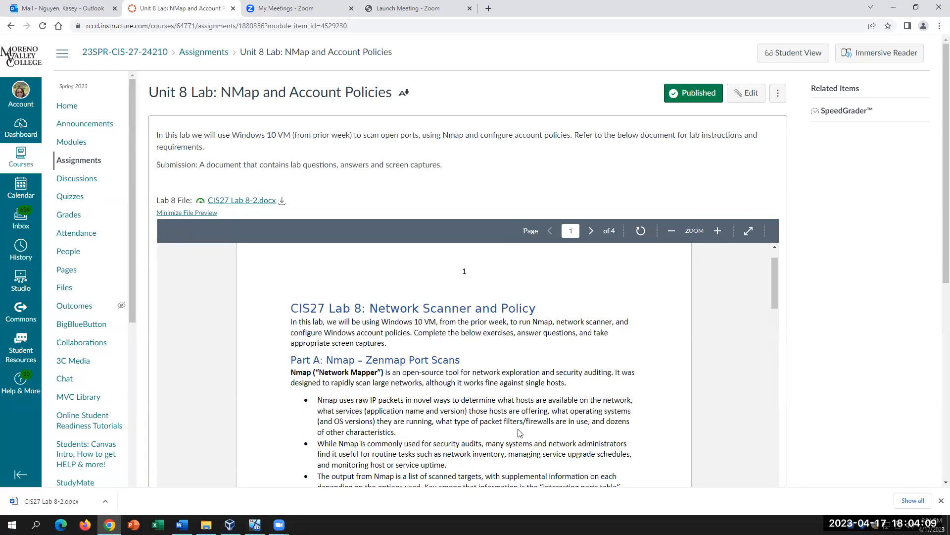
Step: Look inside the CIS27Windows10VM Clone folder within CIS27_2023 on the external drive, then close File Explorer
{"action": "mouse_move", "coordinate": [206, 524]}
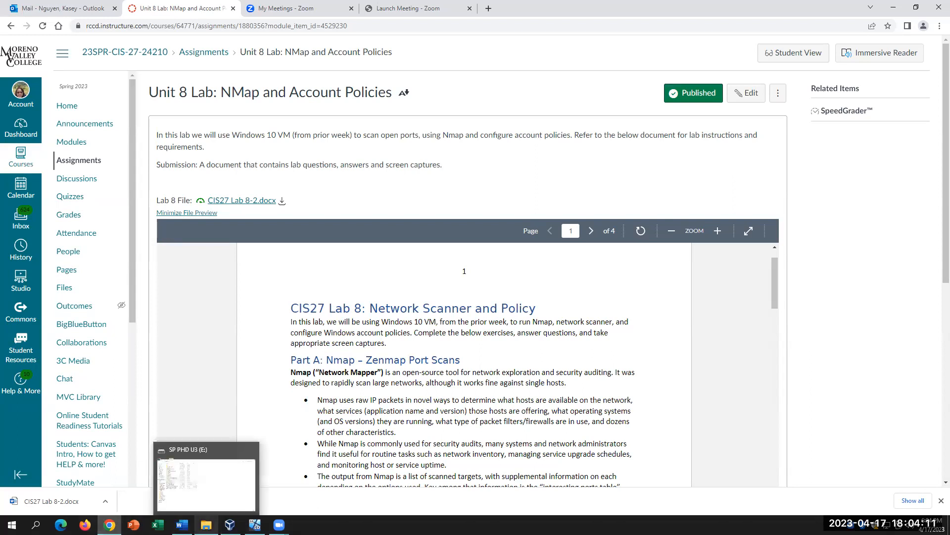
{"action": "left_click", "coordinate": [206, 477]}
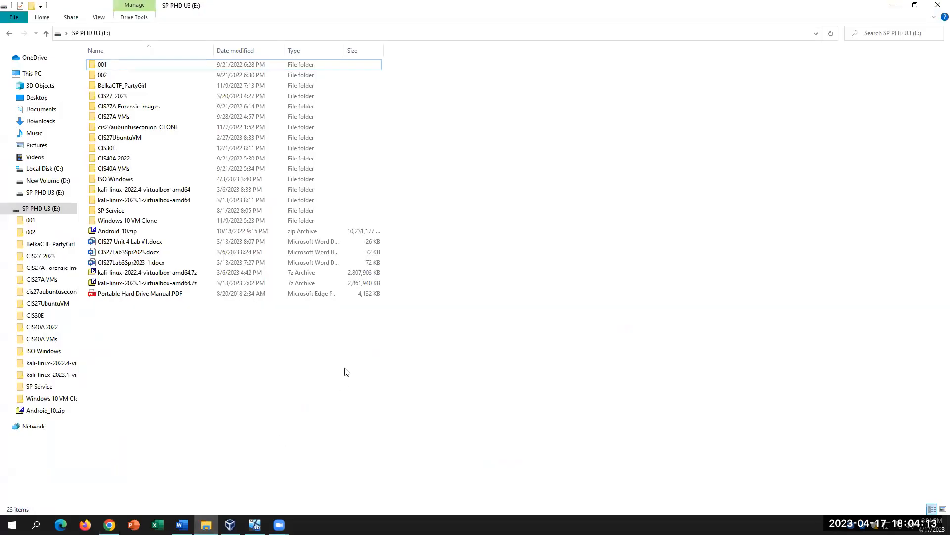
{"action": "double_click", "coordinate": [128, 97]}
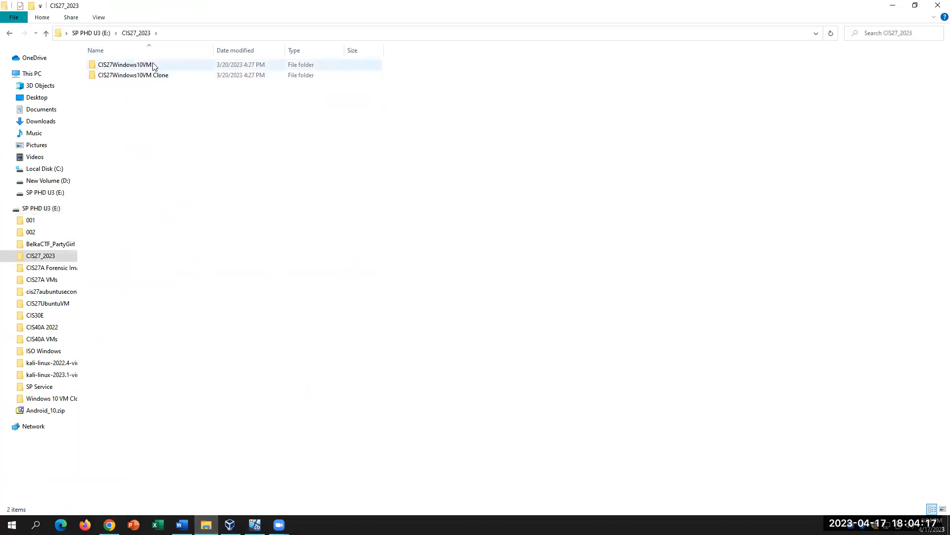
{"action": "double_click", "coordinate": [154, 79]}
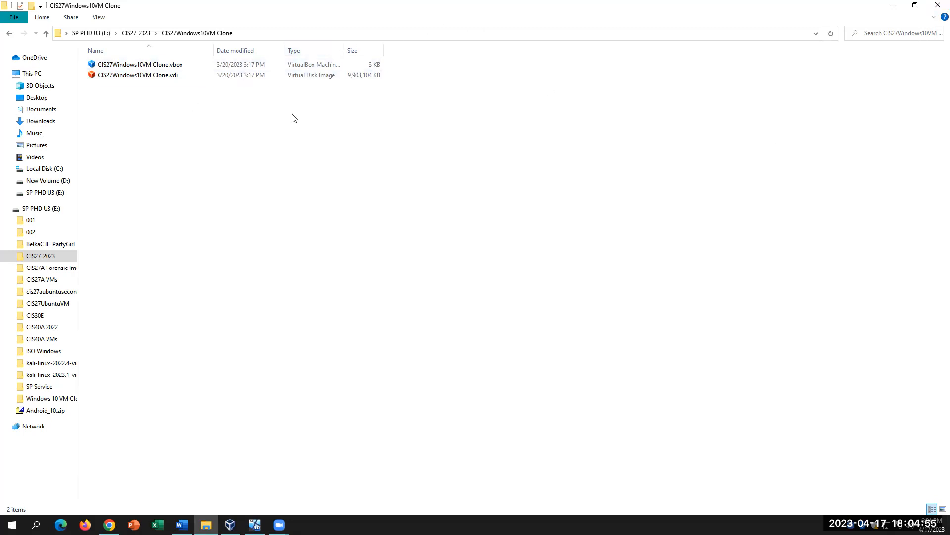
{"action": "left_click", "coordinate": [937, 5]}
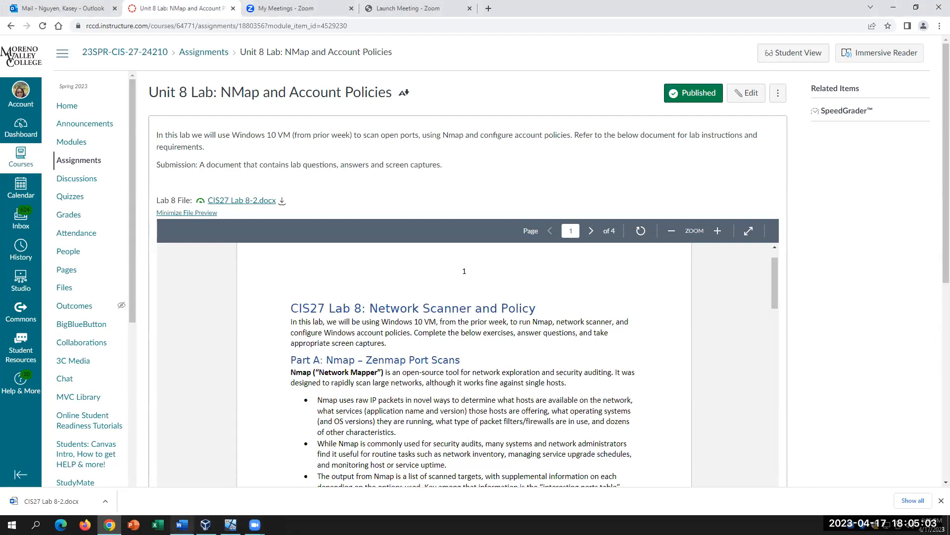
Step: Review the Nmap overview and port state definitions in the lab document preview
{"action": "mouse_move", "coordinate": [182, 524]}
{"action": "scroll", "coordinate": [360, 410], "scroll_direction": "down", "scroll_amount": 1}
{"action": "scroll", "coordinate": [360, 410], "scroll_direction": "down", "scroll_amount": 3}
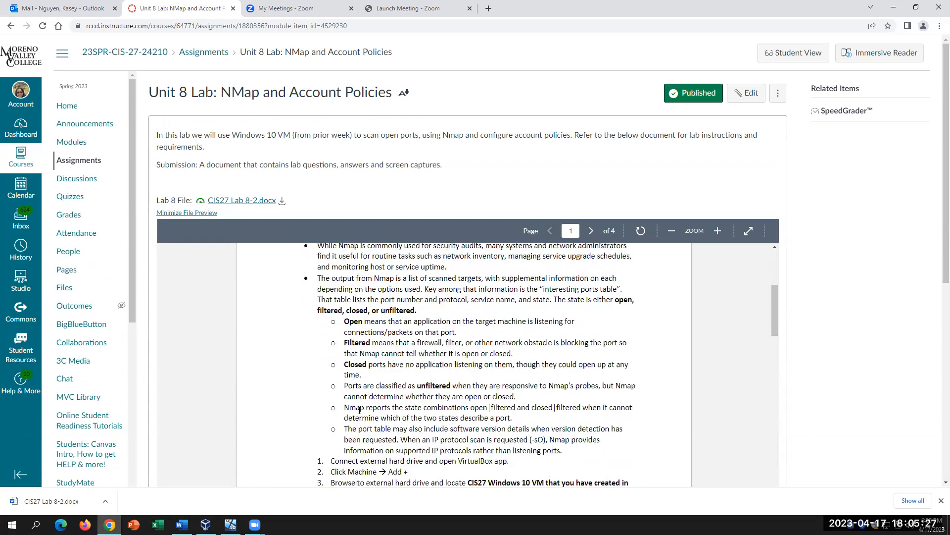
{"action": "scroll", "coordinate": [360, 407], "scroll_direction": "up", "scroll_amount": 2}
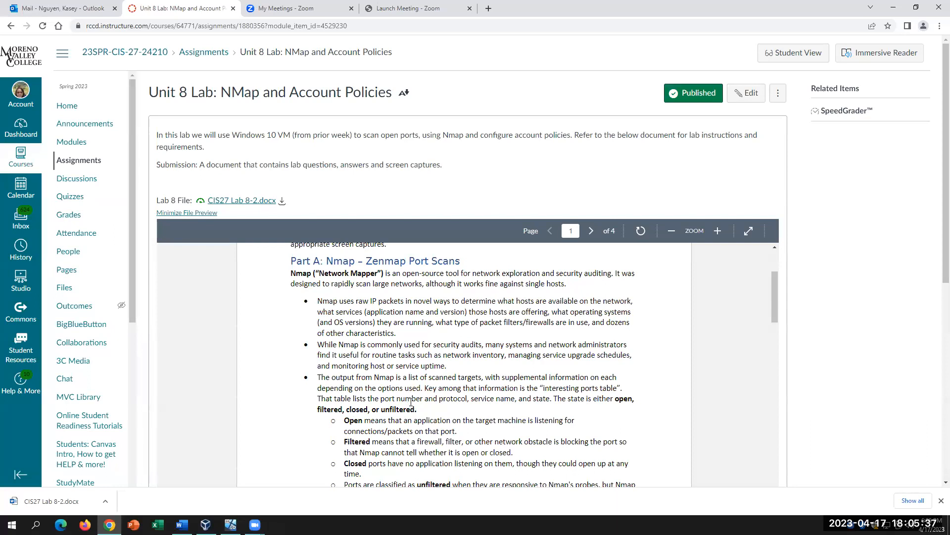
{"action": "scroll", "coordinate": [410, 407], "scroll_direction": "up", "scroll_amount": 2}
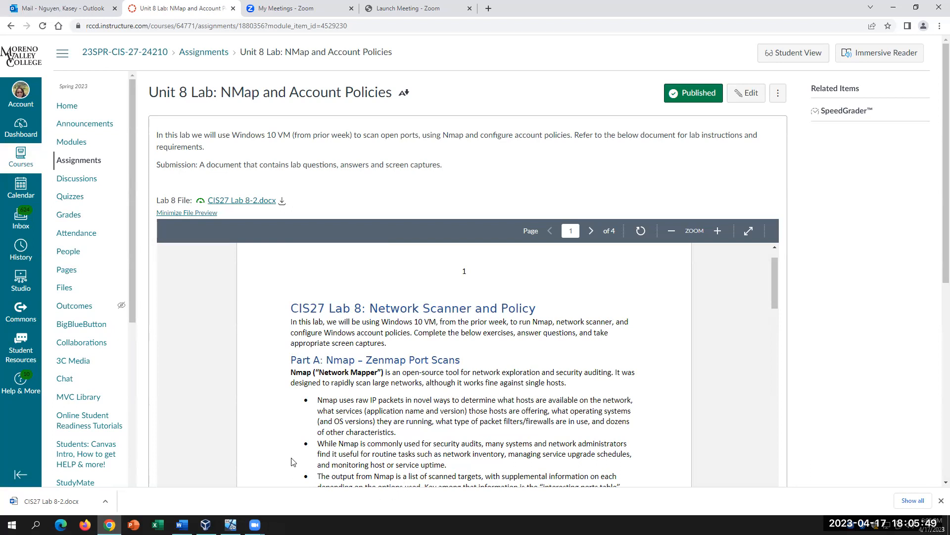
{"action": "scroll", "coordinate": [391, 473], "scroll_direction": "down", "scroll_amount": 2}
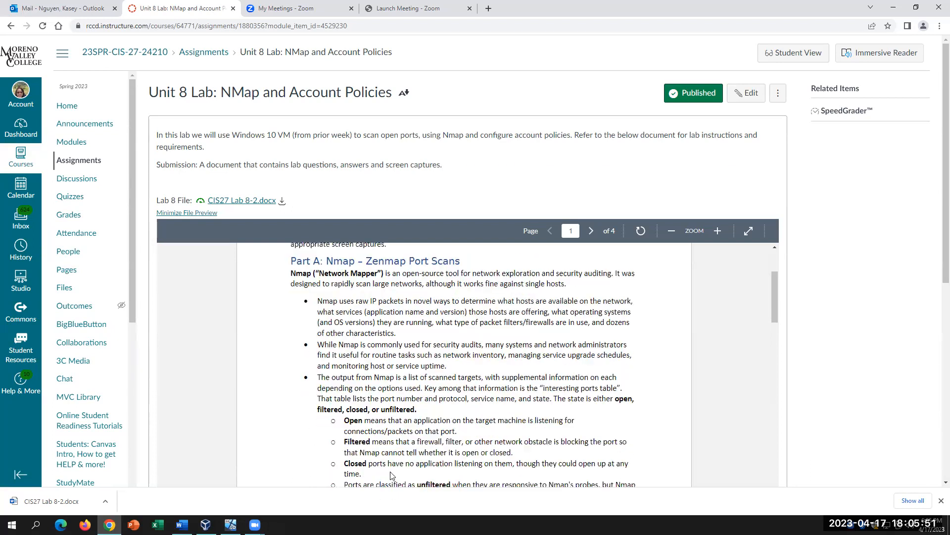
{"action": "scroll", "coordinate": [392, 473], "scroll_direction": "up", "scroll_amount": 1}
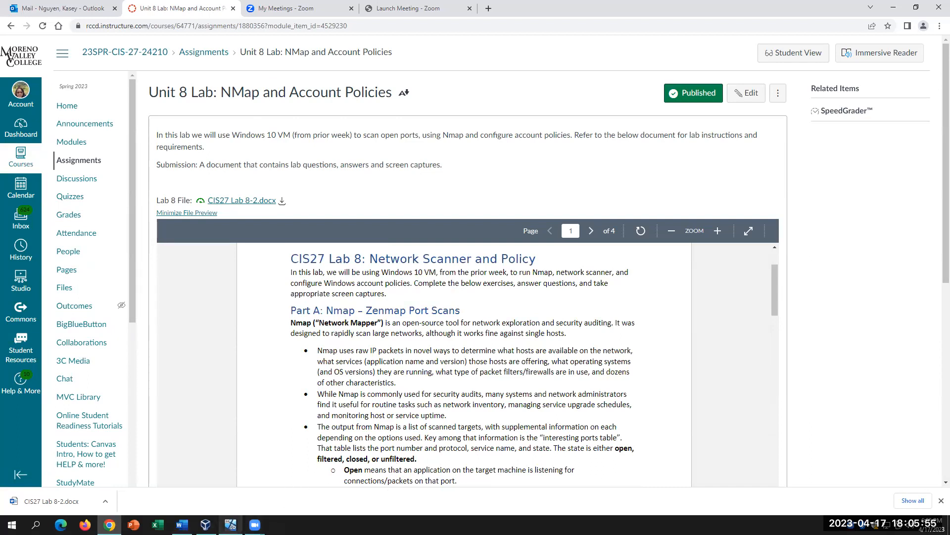
Step: Bring up VirtualBox Manager and the running Win10VM23 machine, and minimize the browser inside the virtual machine
{"action": "left_click", "coordinate": [230, 525]}
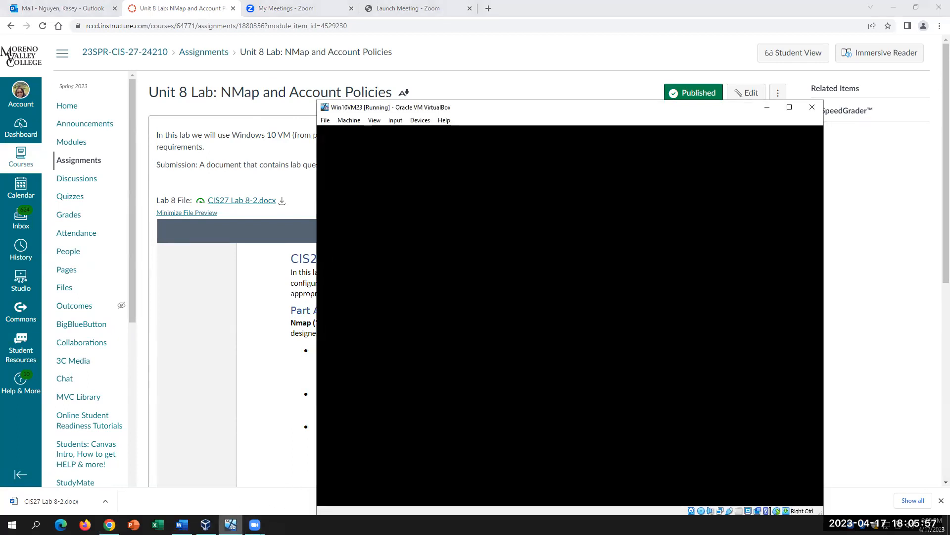
{"action": "left_click", "coordinate": [230, 525]}
{"action": "left_click", "coordinate": [206, 525]}
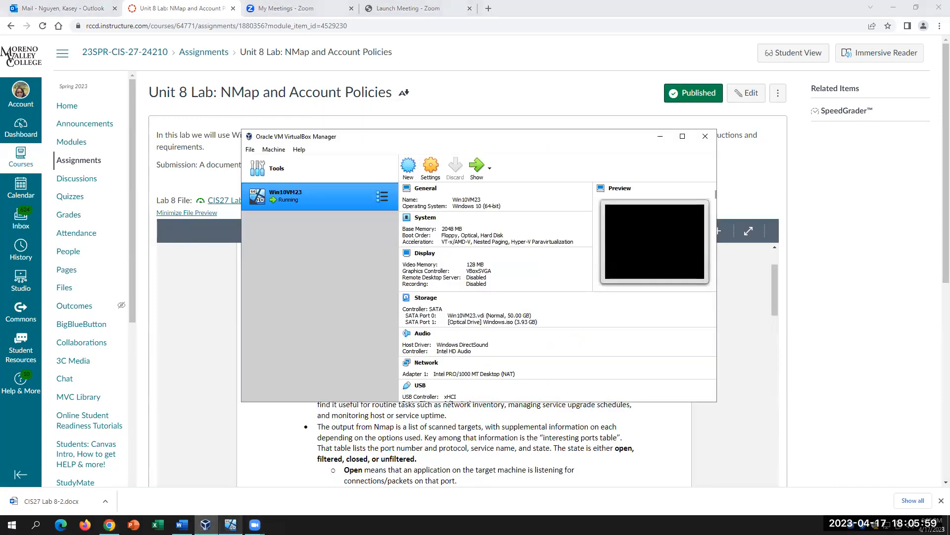
{"action": "left_click", "coordinate": [231, 525]}
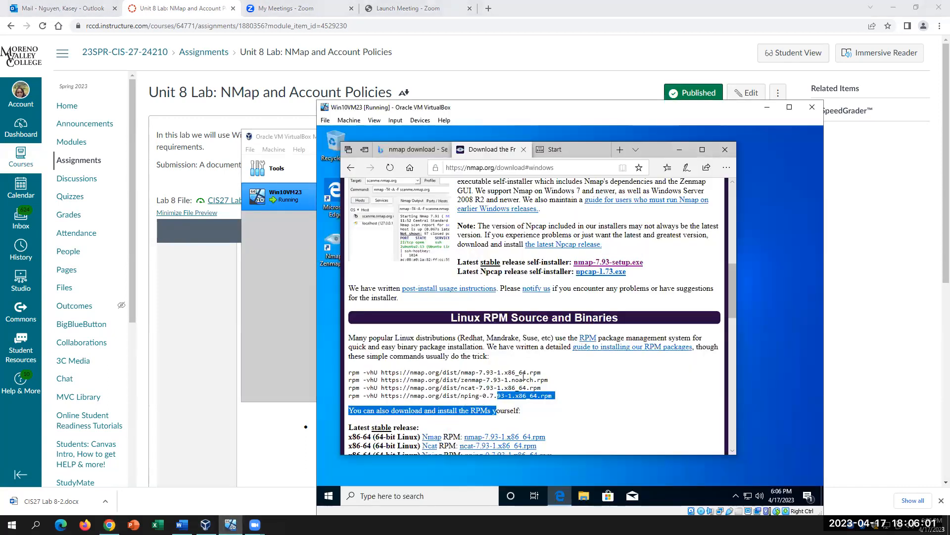
{"action": "left_click", "coordinate": [679, 149]}
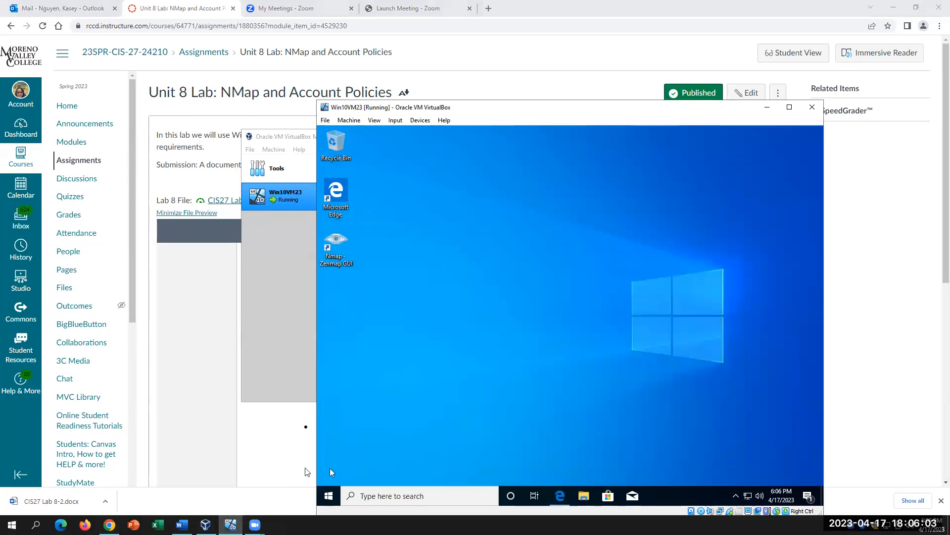
Step: Switch to CIS27 Lab 8-2.docx in Word and read Part A's Nmap definition and its bullet on hosts, services and OS versions
{"action": "key", "text": "alt+Tab"}
{"action": "scroll", "coordinate": [444, 392], "scroll_direction": "down", "scroll_amount": 2}
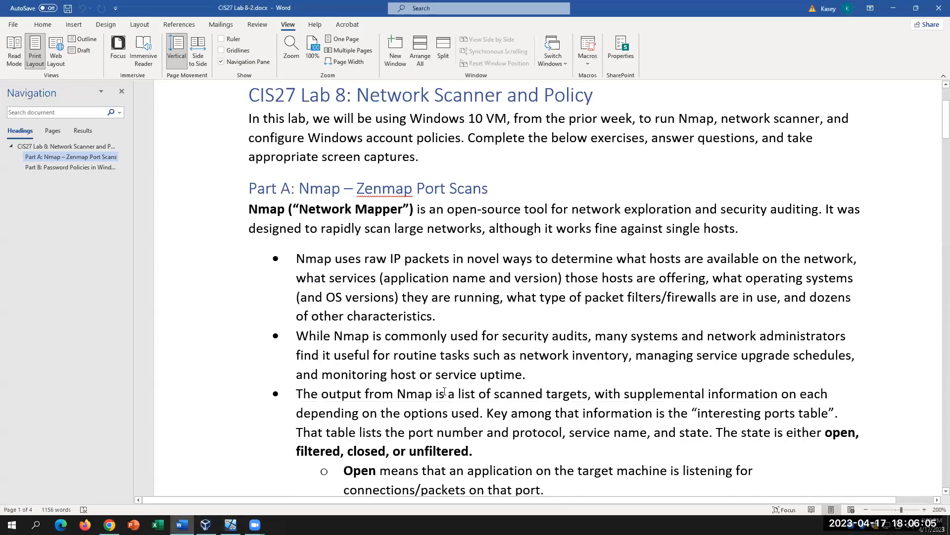
{"action": "left_click_drag", "start_coordinate": [305, 209], "coordinate": [403, 209]}
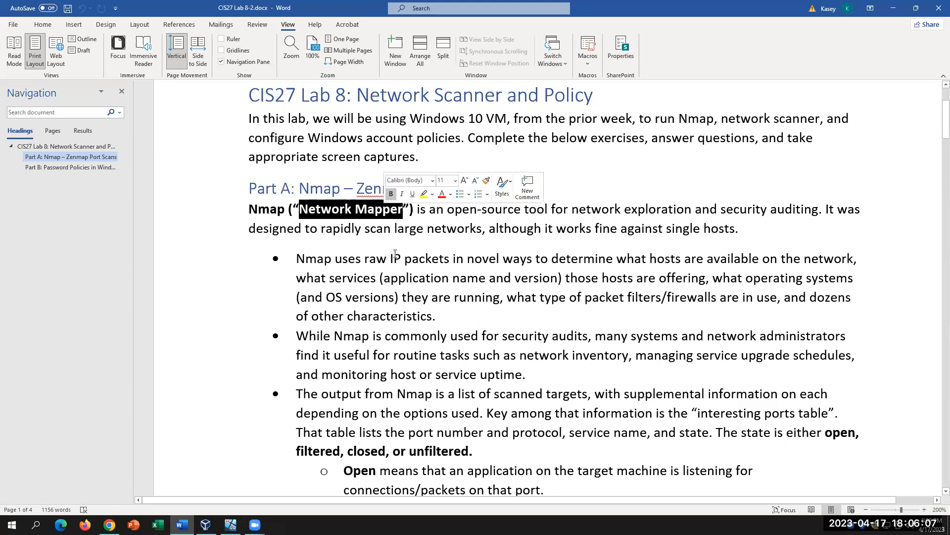
{"action": "left_click", "coordinate": [272, 209]}
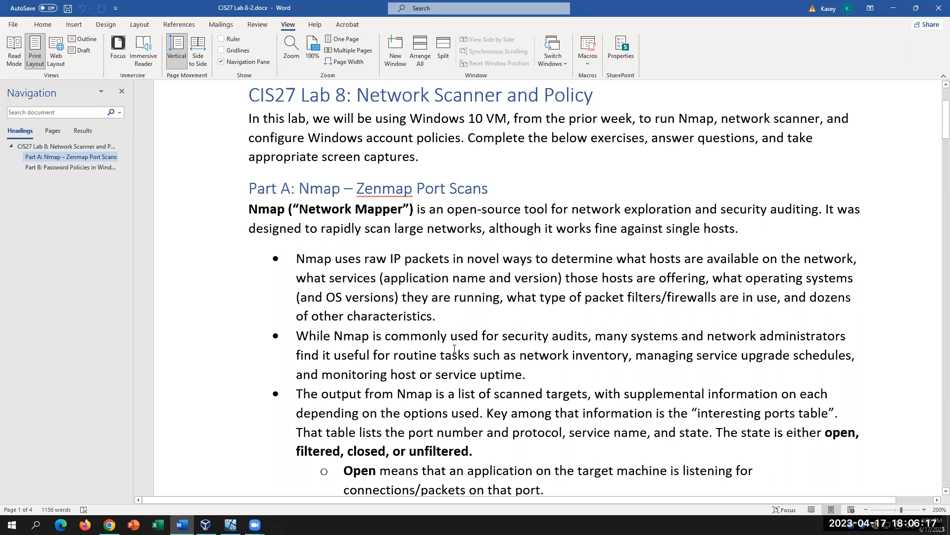
{"action": "left_click", "coordinate": [507, 456]}
{"action": "scroll", "coordinate": [558, 442], "scroll_direction": "down", "scroll_amount": 1}
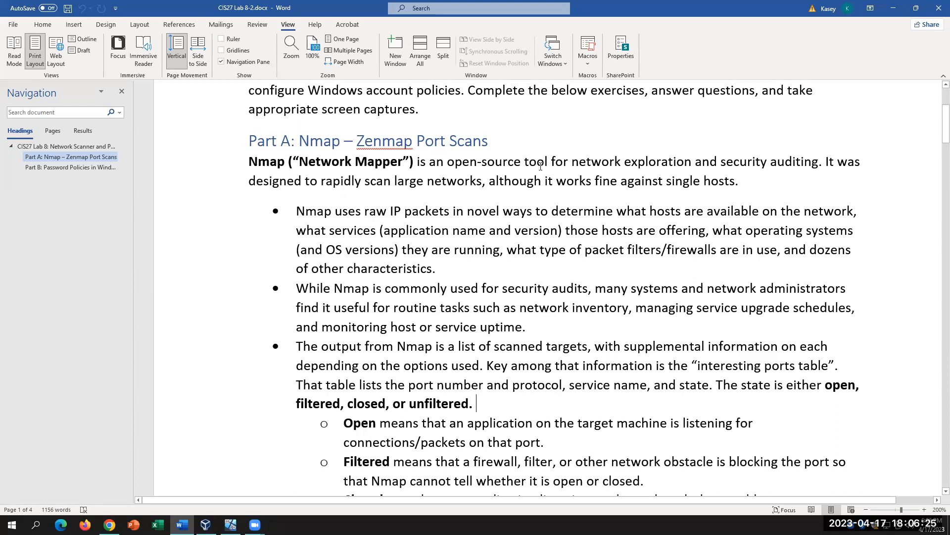
{"action": "left_click", "coordinate": [609, 231]}
{"action": "left_click", "coordinate": [641, 268]}
{"action": "left_click", "coordinate": [381, 249]}
{"action": "scroll", "coordinate": [518, 282], "scroll_direction": "down", "scroll_amount": 2}
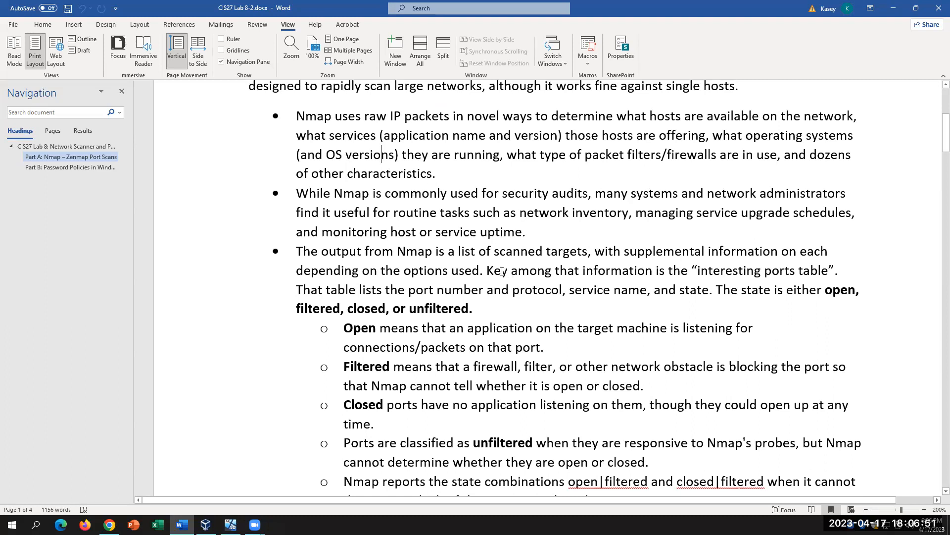
Step: Read the bullets on Nmap's security audit and network inventory uses and on its scan output, highlighting "security audits"
{"action": "double_click", "coordinate": [503, 193]}
{"action": "left_click_drag", "start_coordinate": [565, 193], "coordinate": [587, 193]}
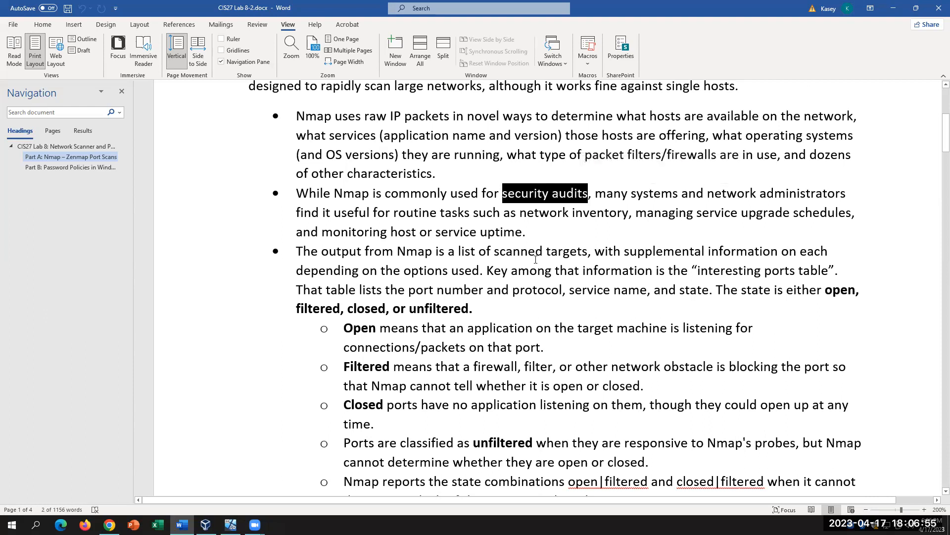
{"action": "left_click", "coordinate": [593, 198]}
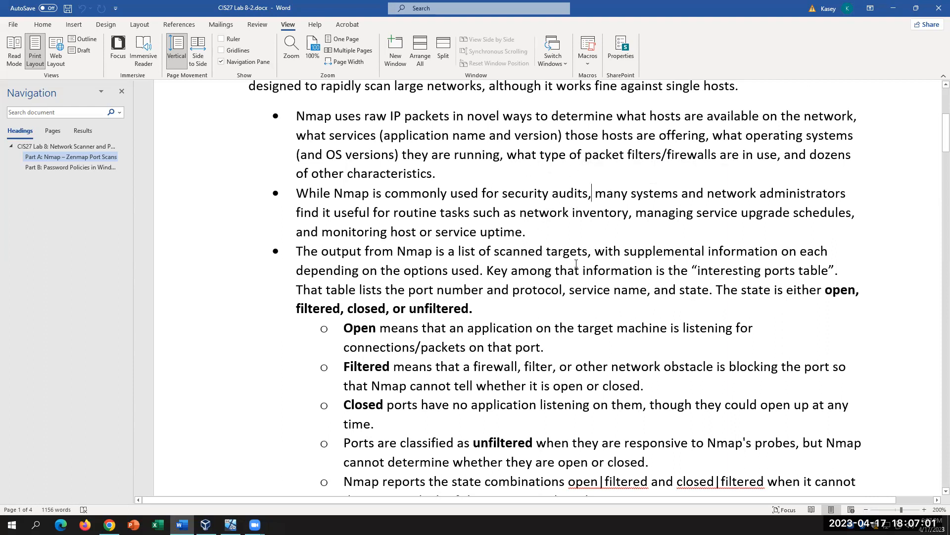
{"action": "left_click", "coordinate": [539, 212]}
{"action": "scroll", "coordinate": [544, 258], "scroll_direction": "down", "scroll_amount": 4}
{"action": "scroll", "coordinate": [536, 281], "scroll_direction": "up", "scroll_amount": 1}
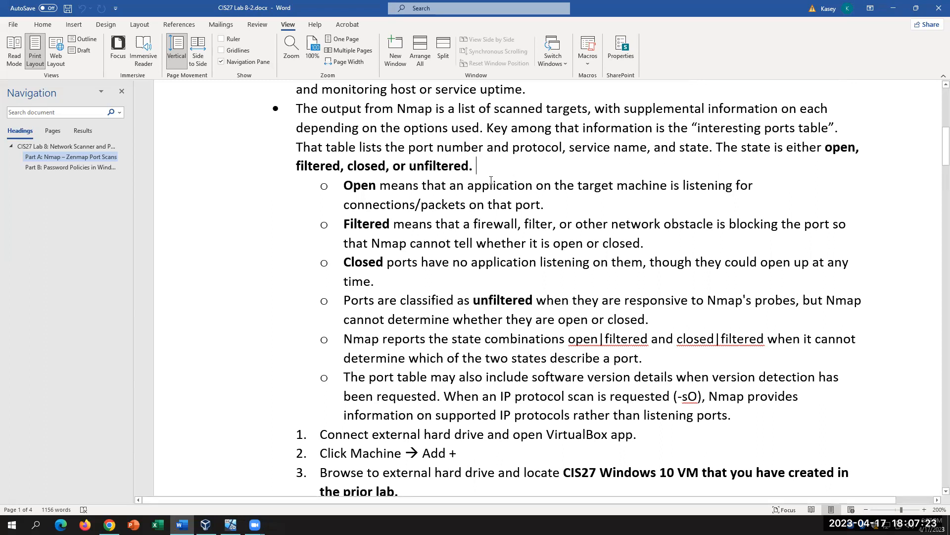
Step: Read the definitions of Open and Filtered ports, highlighting the phrases on connections/packets and on the filter
{"action": "left_click_drag", "start_coordinate": [377, 186], "coordinate": [558, 208]}
{"action": "left_click", "coordinate": [601, 186]}
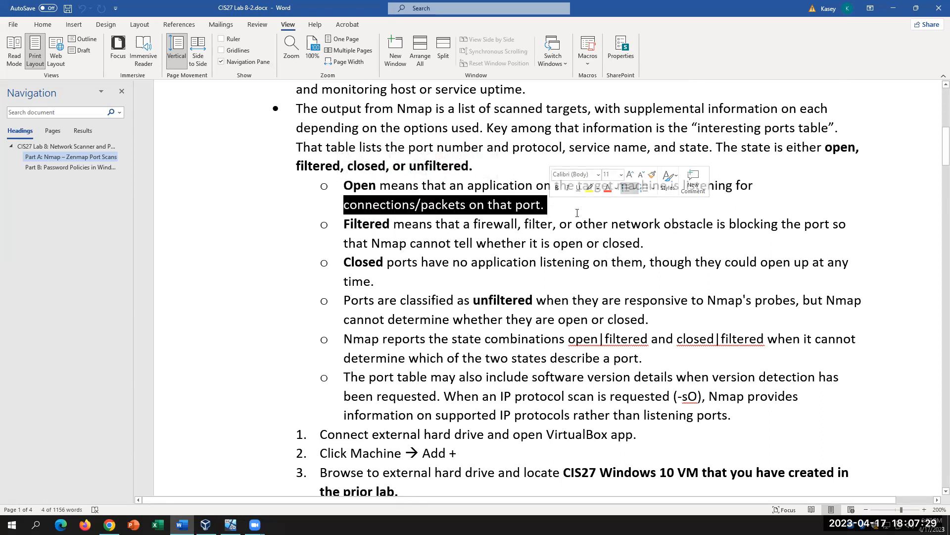
{"action": "left_click", "coordinate": [577, 210]}
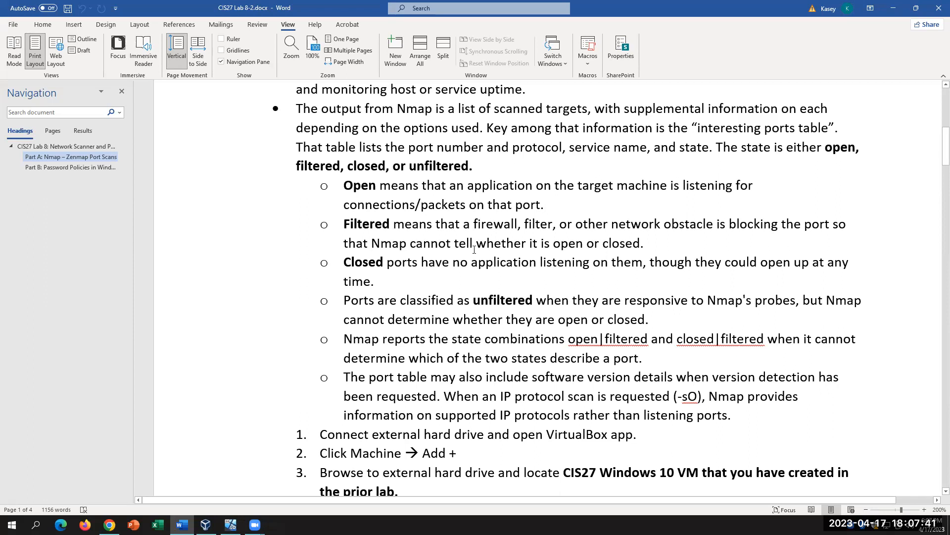
{"action": "left_click", "coordinate": [535, 227]}
{"action": "left_click_drag", "start_coordinate": [518, 226], "coordinate": [553, 227]}
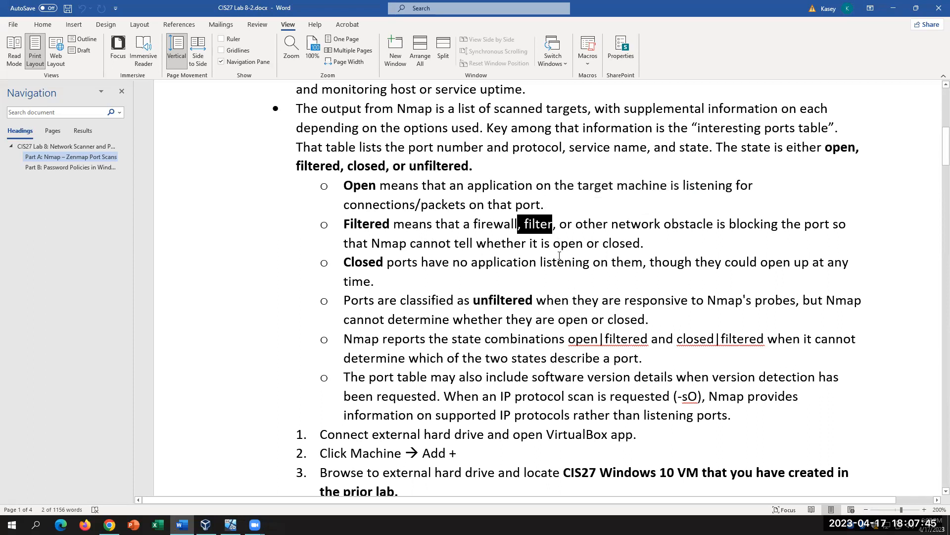
{"action": "left_click", "coordinate": [643, 241]}
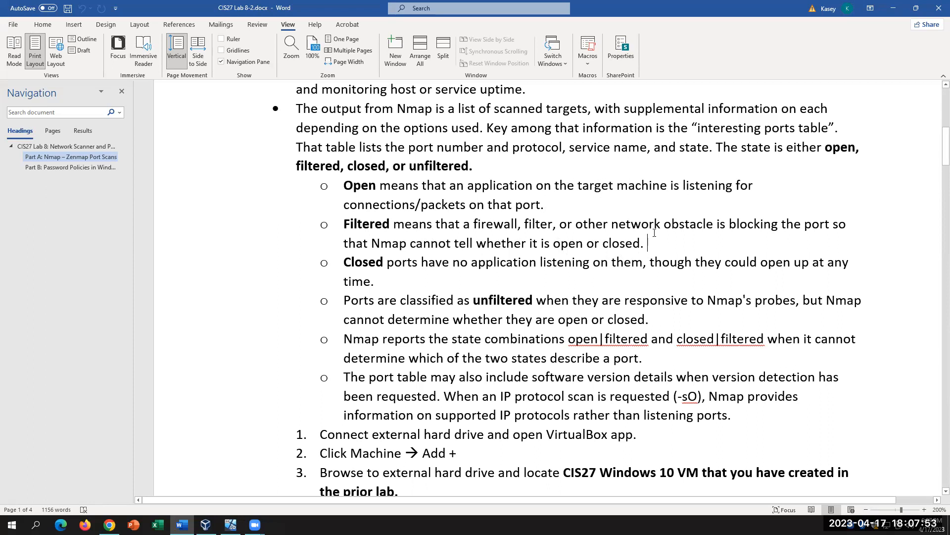
Step: Read the Closed port definition and compare it with the Open definition, highlighting both terms
{"action": "scroll", "coordinate": [549, 278], "scroll_direction": "down", "scroll_amount": 1}
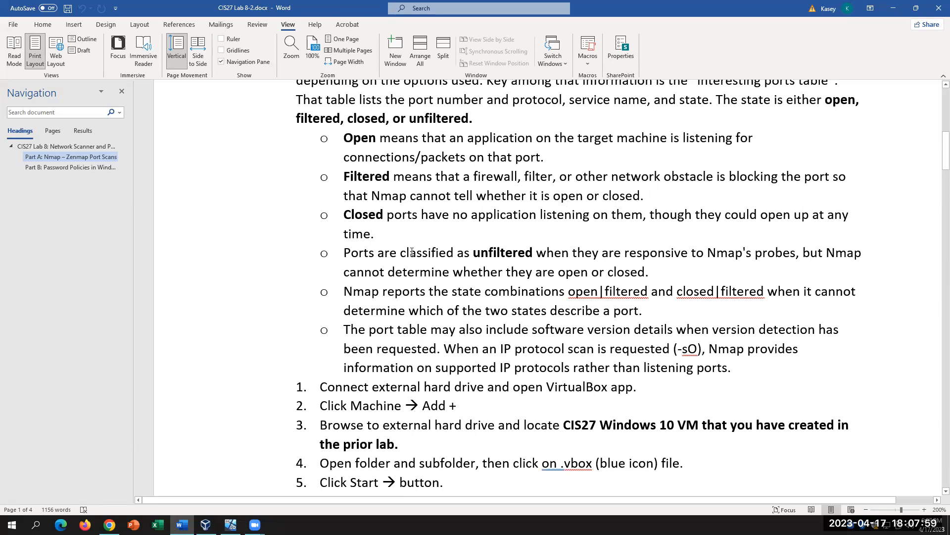
{"action": "left_click", "coordinate": [405, 238]}
{"action": "left_click", "coordinate": [344, 218]}
{"action": "left_click_drag", "start_coordinate": [344, 217], "coordinate": [420, 219]}
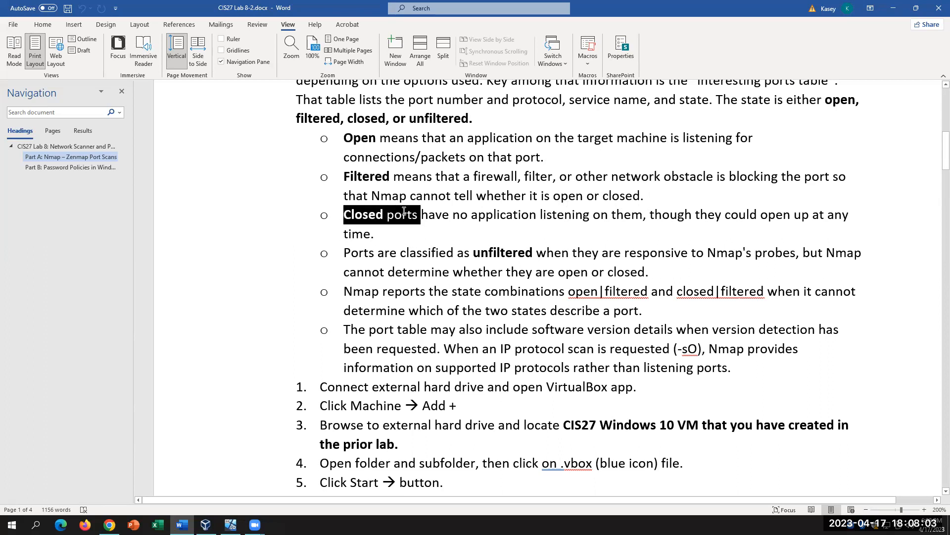
{"action": "left_click", "coordinate": [422, 237]}
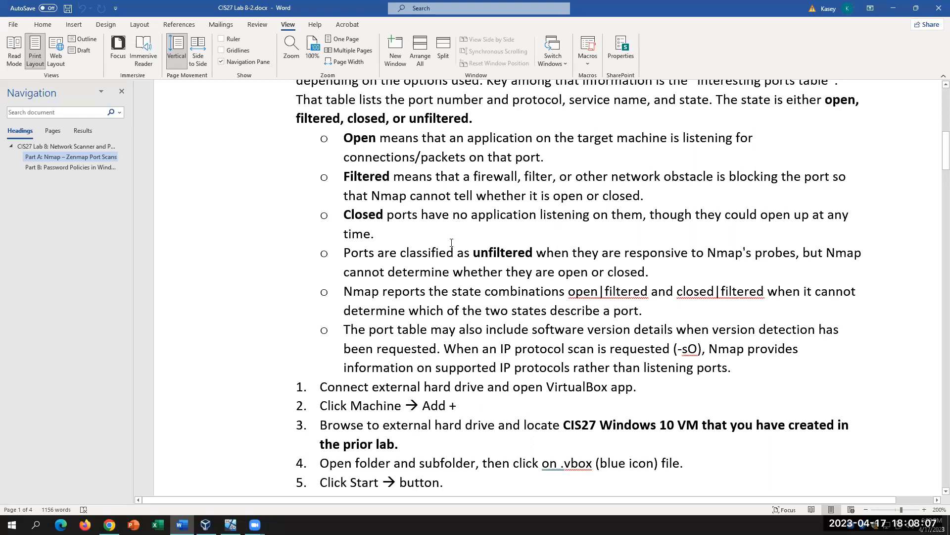
{"action": "scroll", "coordinate": [454, 229], "scroll_direction": "up", "scroll_amount": 1}
{"action": "left_click_drag", "start_coordinate": [383, 193], "coordinate": [353, 200]}
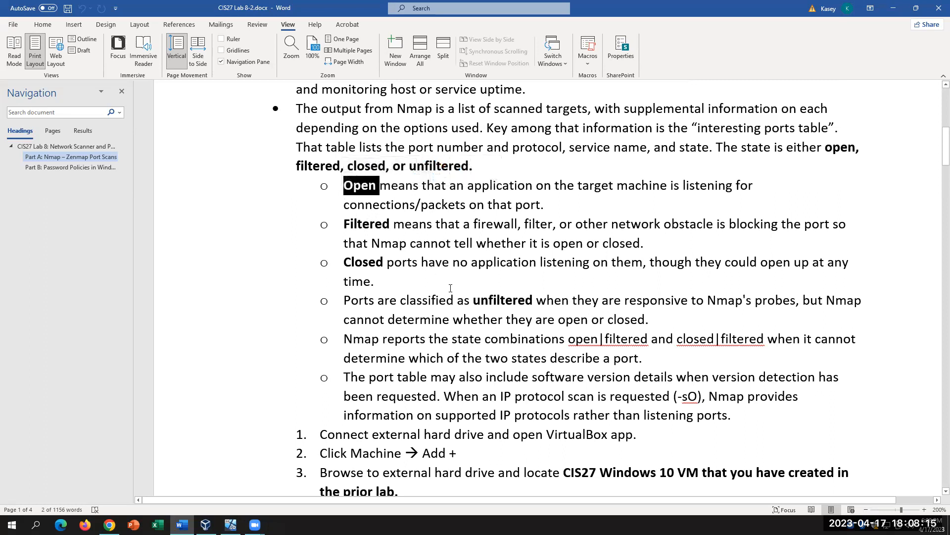
Step: Read lab steps 1 to 9 on starting the Windows 10 VM and downloading and installing Nmap
{"action": "scroll", "coordinate": [451, 289], "scroll_direction": "down", "scroll_amount": 3}
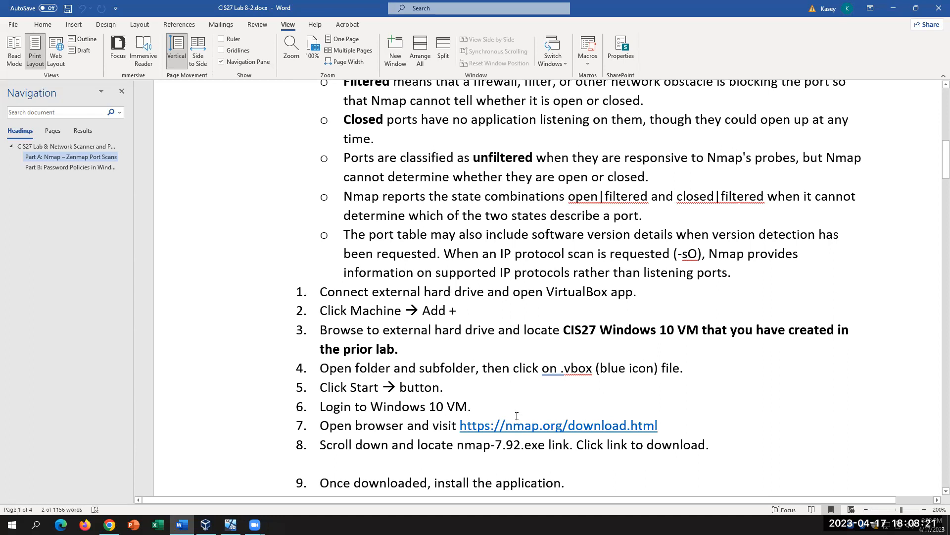
{"action": "scroll", "coordinate": [518, 413], "scroll_direction": "down", "scroll_amount": 3}
{"action": "scroll", "coordinate": [518, 413], "scroll_direction": "down", "scroll_amount": 2}
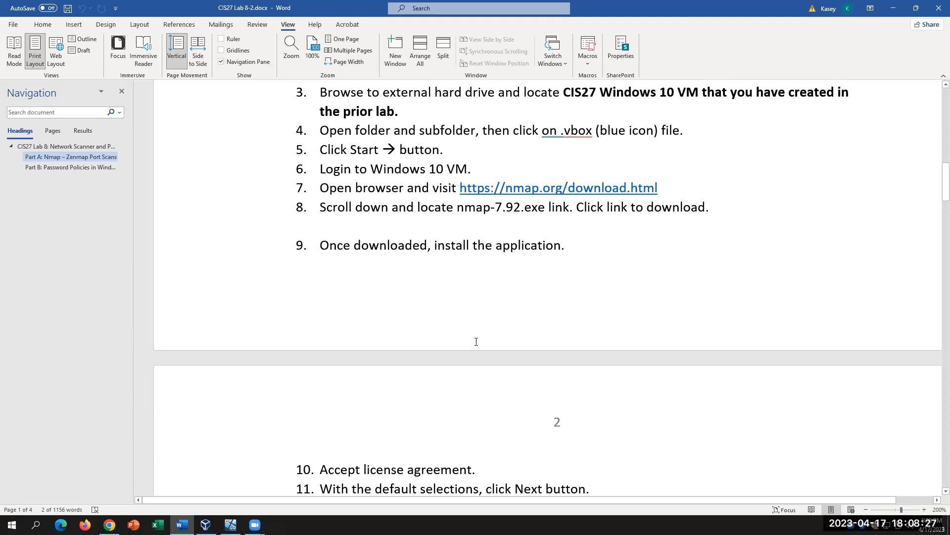
{"action": "left_click", "coordinate": [230, 524]}
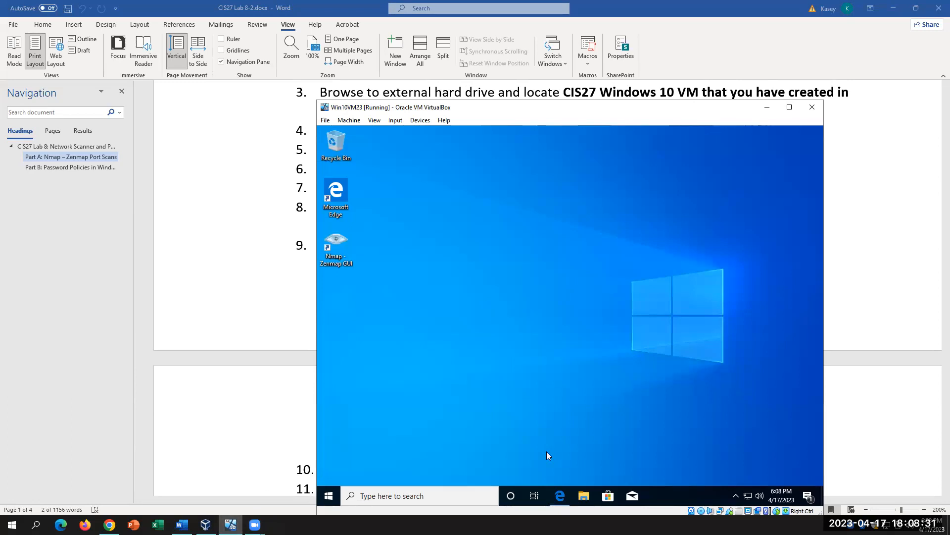
{"action": "mouse_move", "coordinate": [556, 499]}
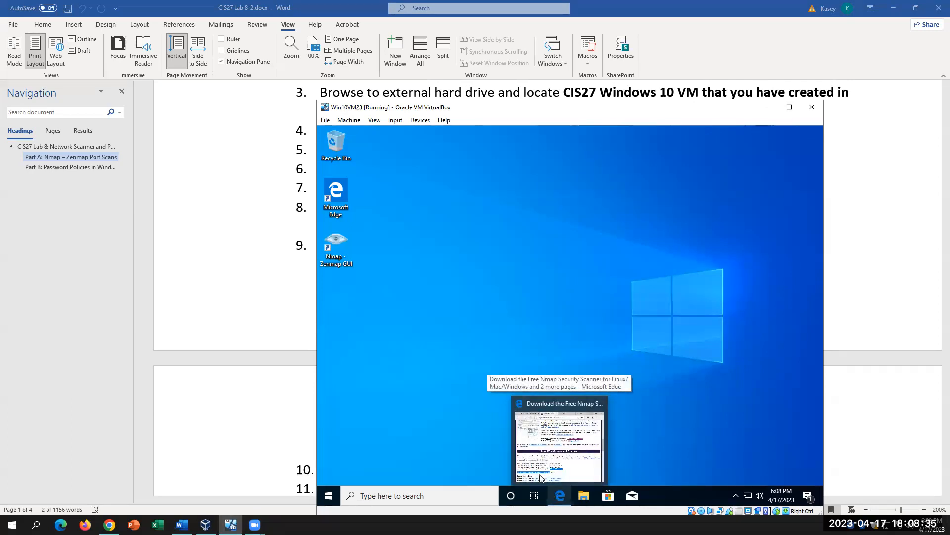
{"action": "left_click", "coordinate": [555, 496]}
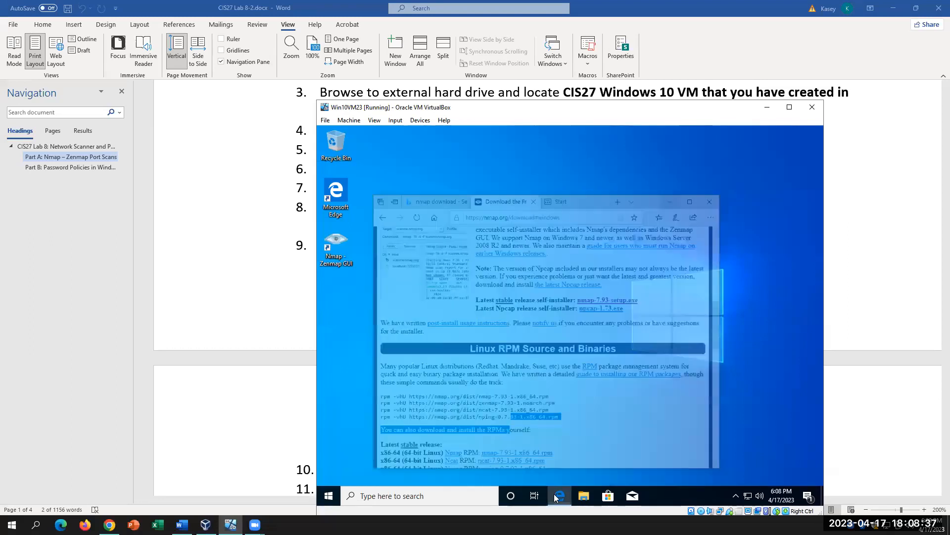
{"action": "left_click", "coordinate": [554, 167]}
{"action": "left_click_drag", "start_coordinate": [555, 168], "coordinate": [526, 165]}
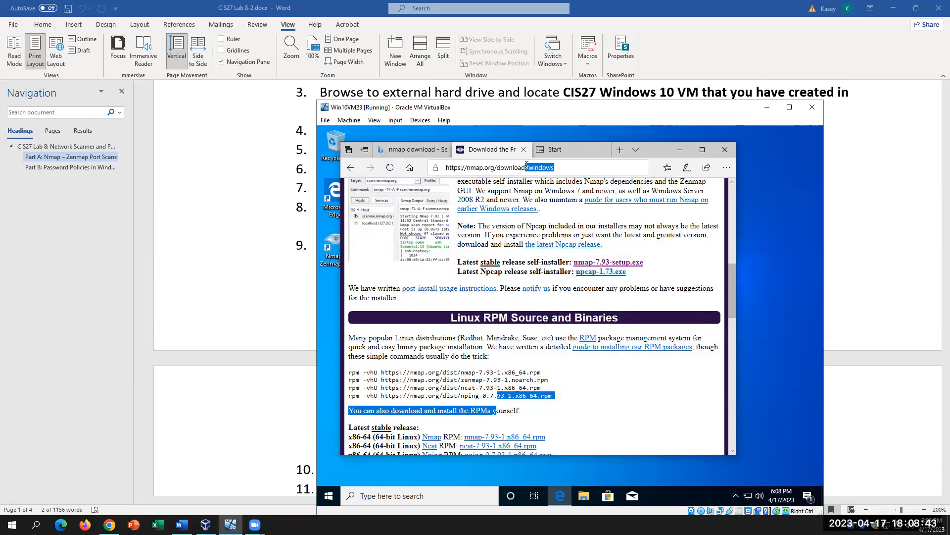
{"action": "key", "text": "BackSpace"}
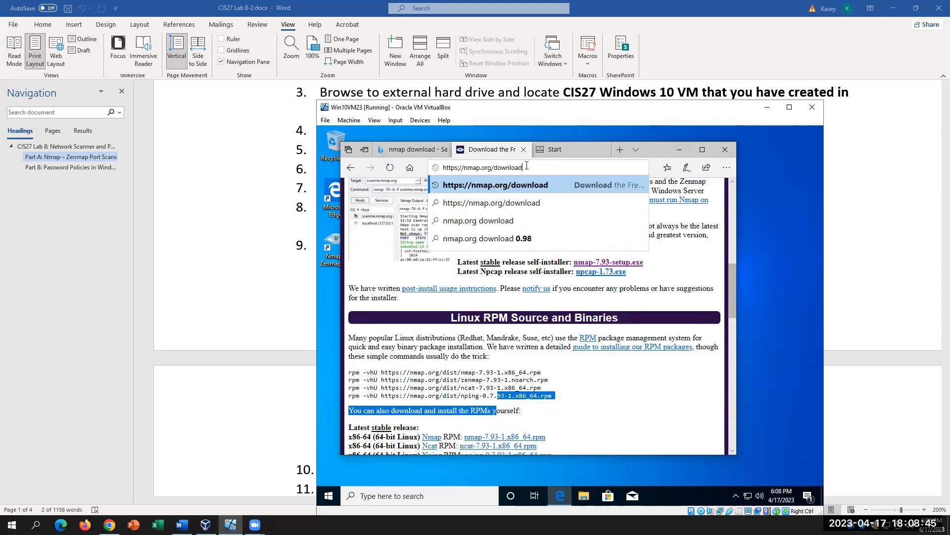
{"action": "key", "text": "Return"}
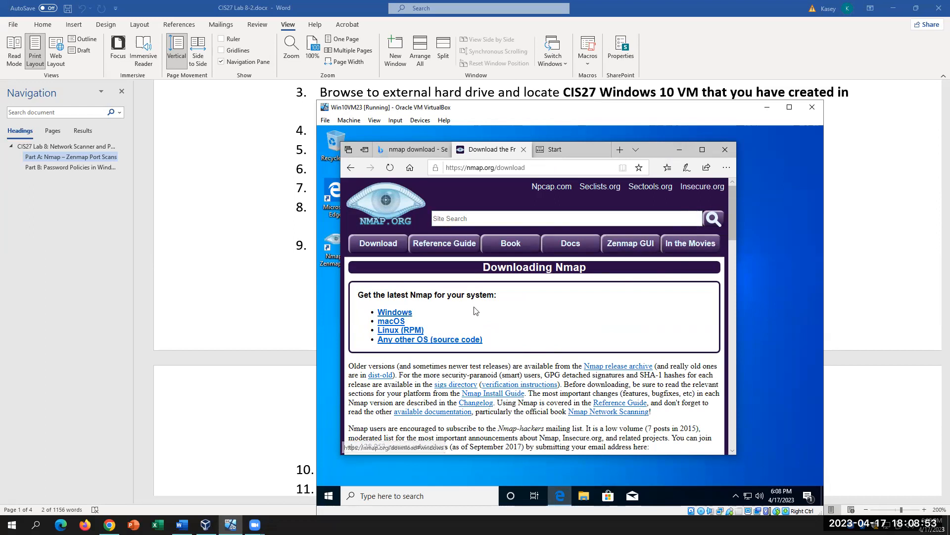
Step: Request the nmap-7.93-setup.exe download from the Microsoft Windows binaries section, and go back through the page history
{"action": "left_click", "coordinate": [405, 315]}
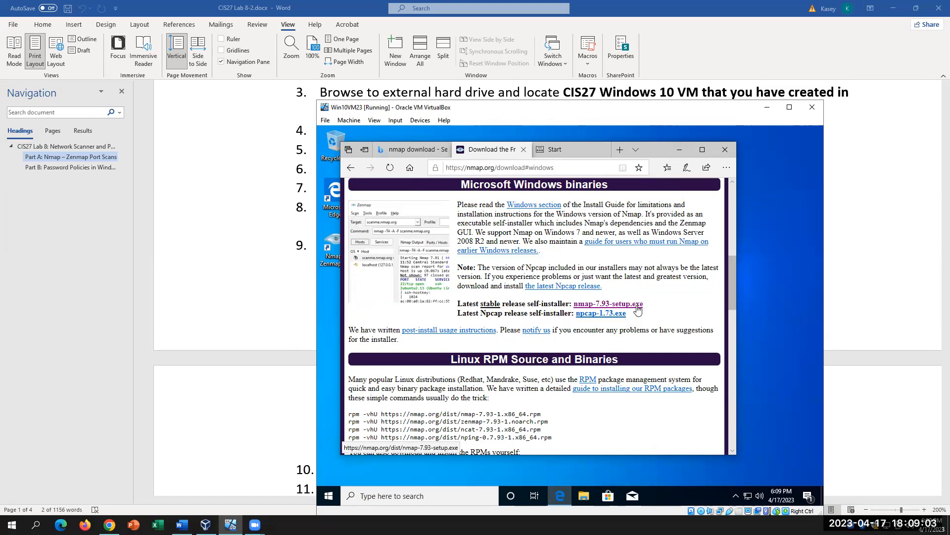
{"action": "left_click", "coordinate": [351, 167]}
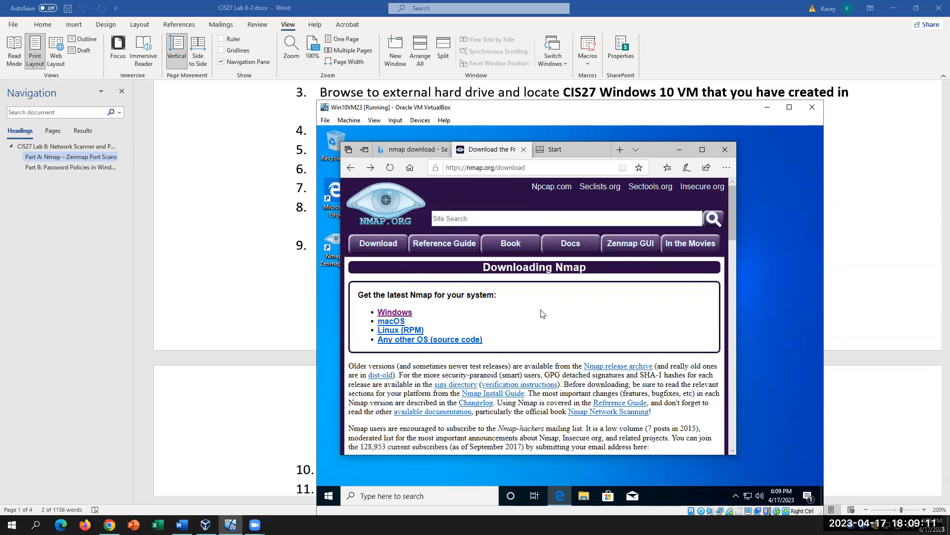
{"action": "left_click", "coordinate": [407, 313]}
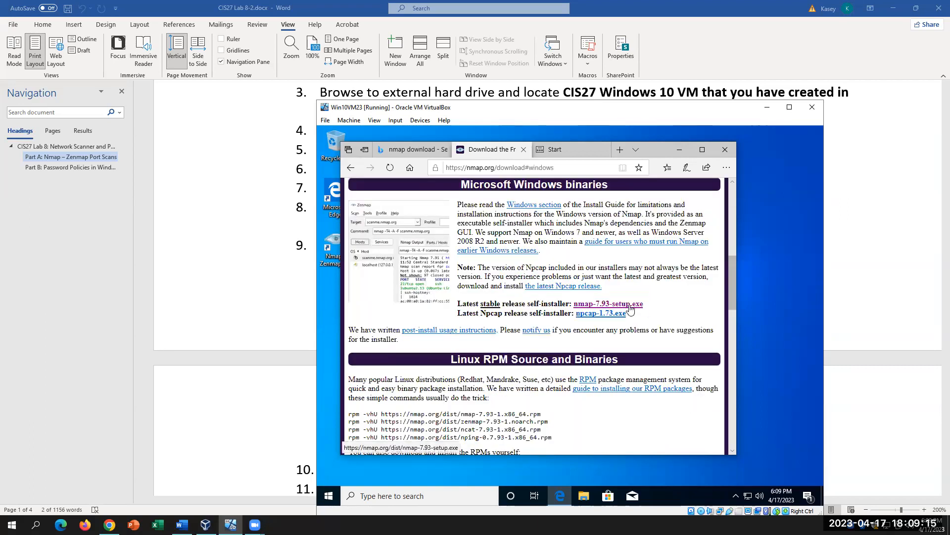
{"action": "left_click", "coordinate": [630, 309]}
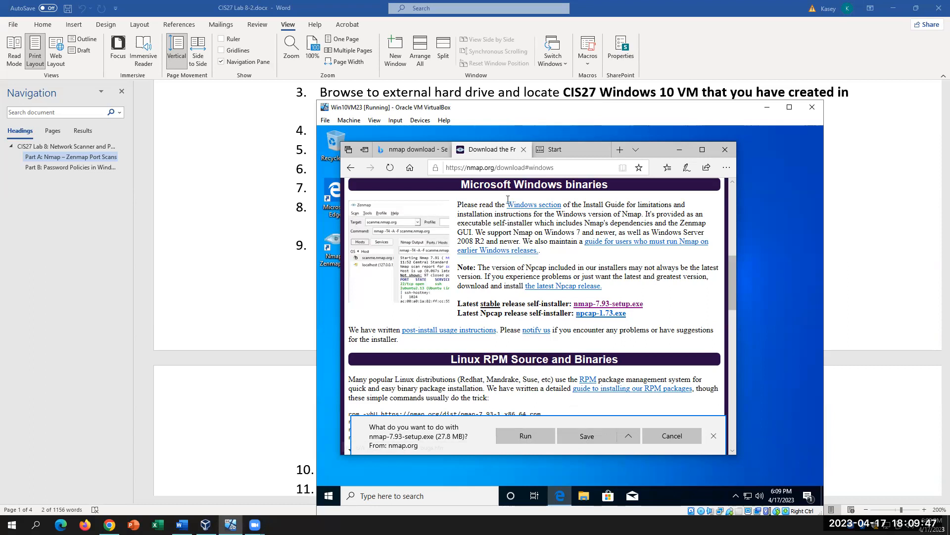
{"action": "left_click", "coordinate": [351, 167]}
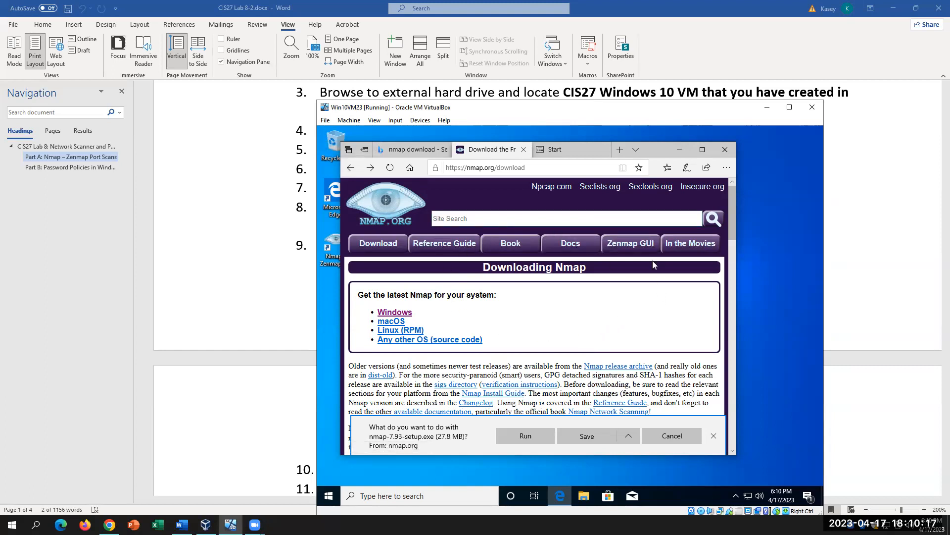
{"action": "left_click", "coordinate": [349, 167]}
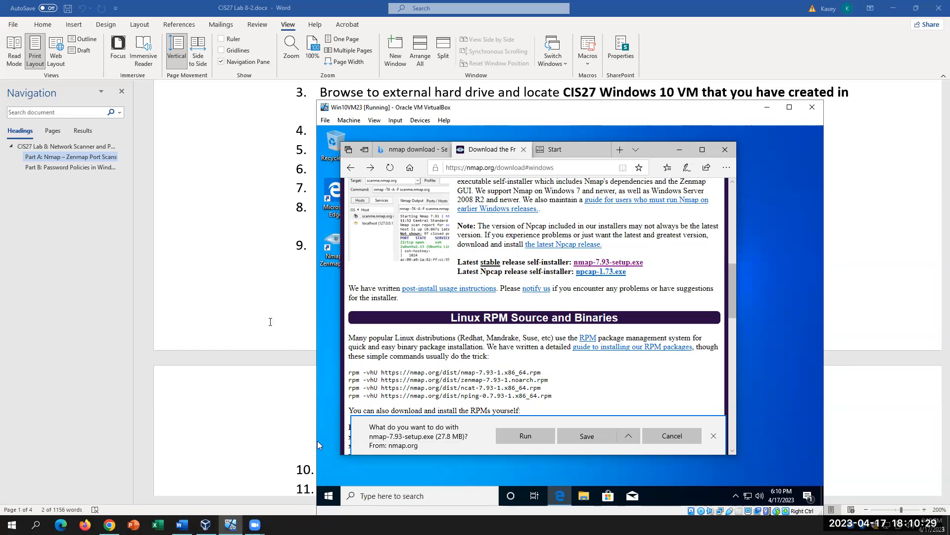
Step: Return to the Word lab document and read installation steps 9 to 15, highlighting "for Npcap" and "allow Winpcap 1.5"
{"action": "left_click", "coordinate": [270, 322]}
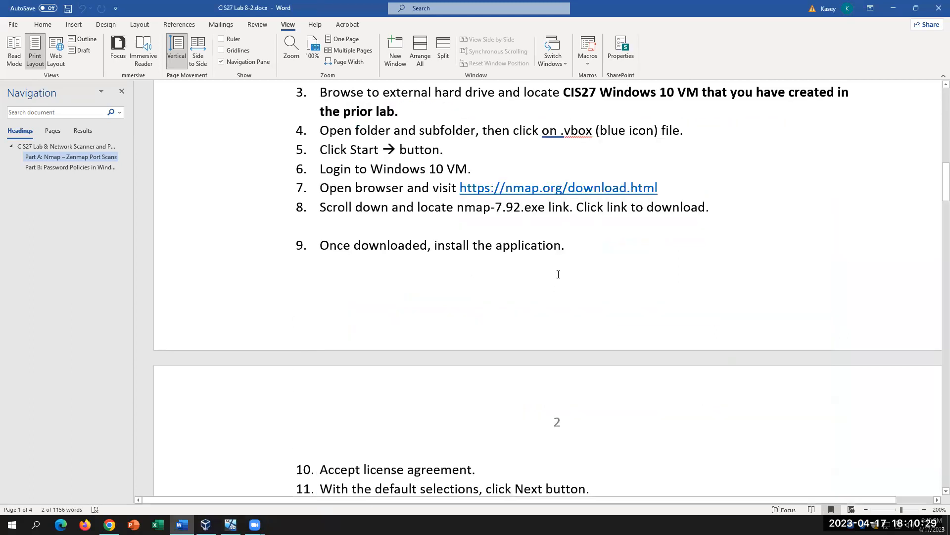
{"action": "left_click", "coordinate": [580, 245]}
{"action": "scroll", "coordinate": [616, 280], "scroll_direction": "down", "scroll_amount": 5}
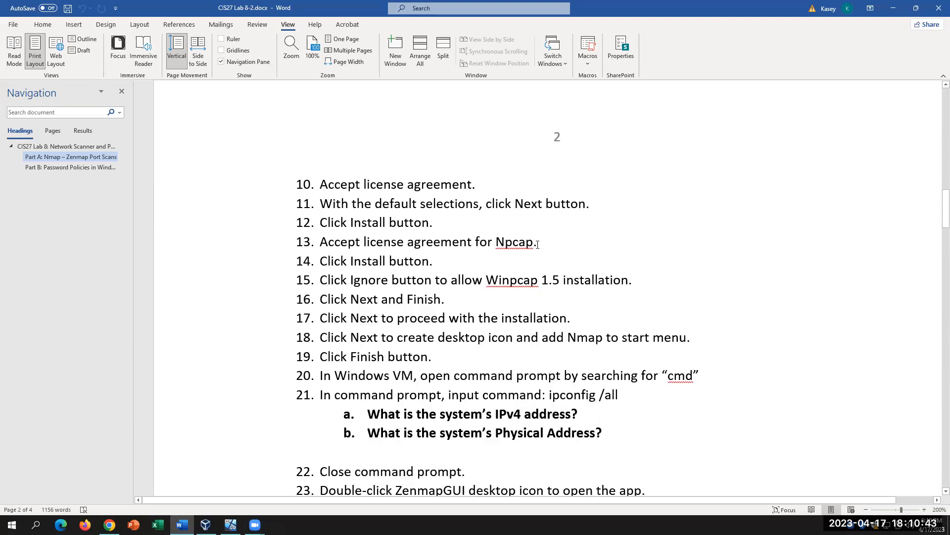
{"action": "left_click_drag", "start_coordinate": [536, 244], "coordinate": [477, 242]}
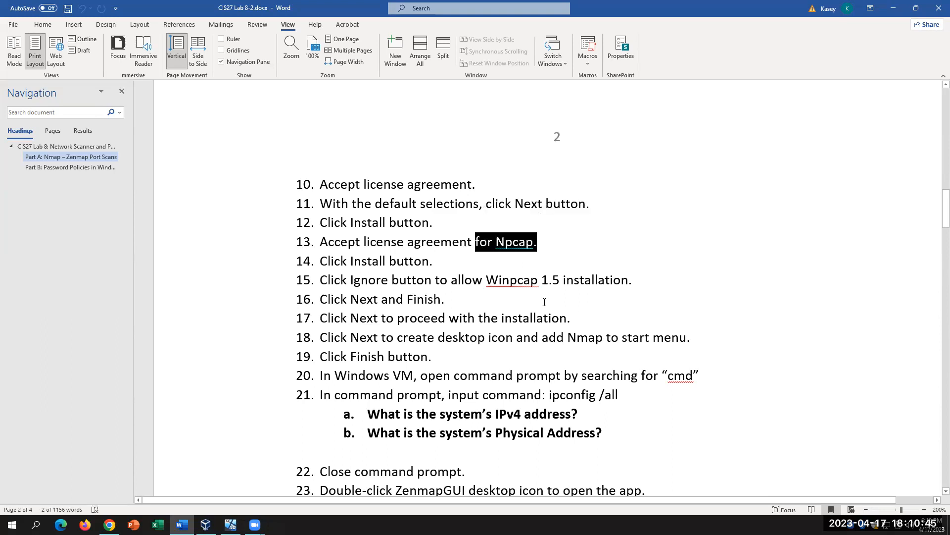
{"action": "left_click", "coordinate": [533, 280]}
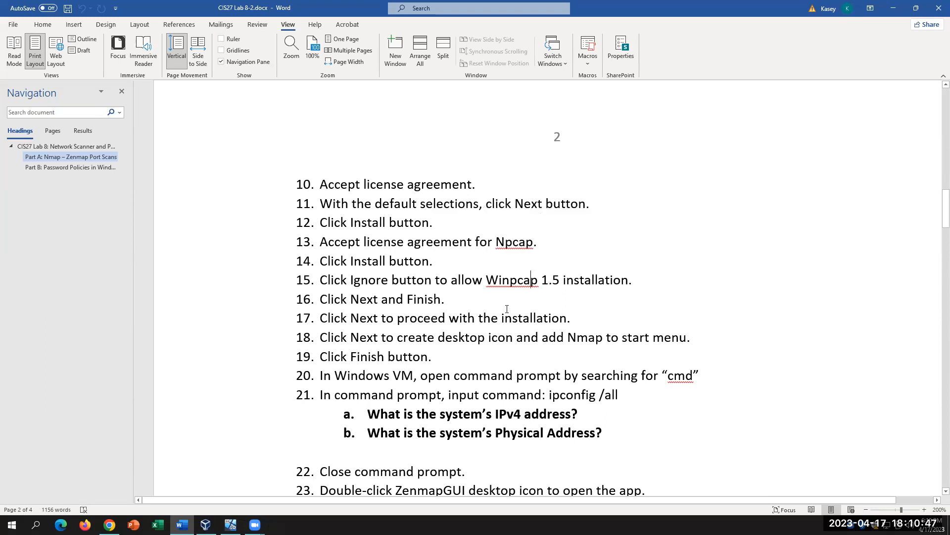
{"action": "left_click", "coordinate": [606, 281]}
{"action": "left_click_drag", "start_coordinate": [452, 280], "coordinate": [562, 280]}
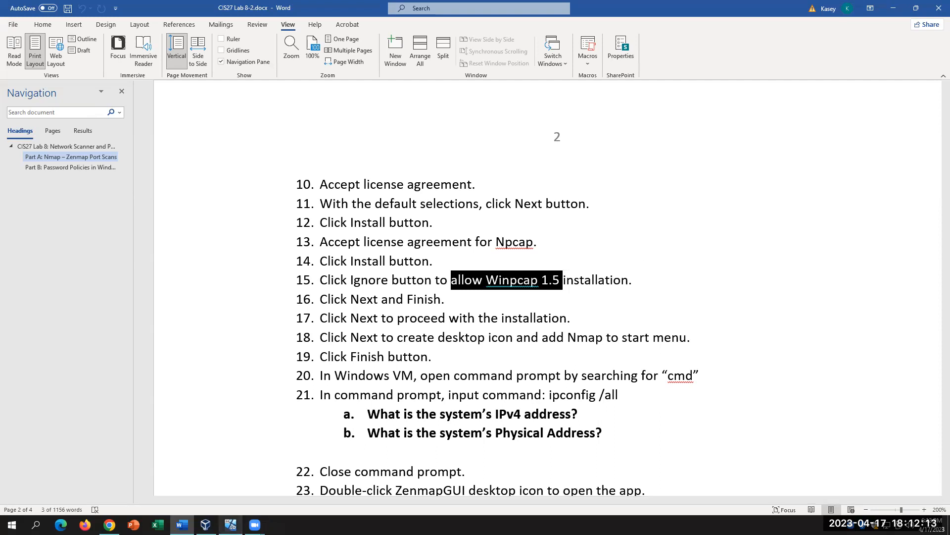
Step: Check the Npcap installer link on the virtual machine's Nmap download page against lab step 15 in Word
{"action": "left_click", "coordinate": [230, 525]}
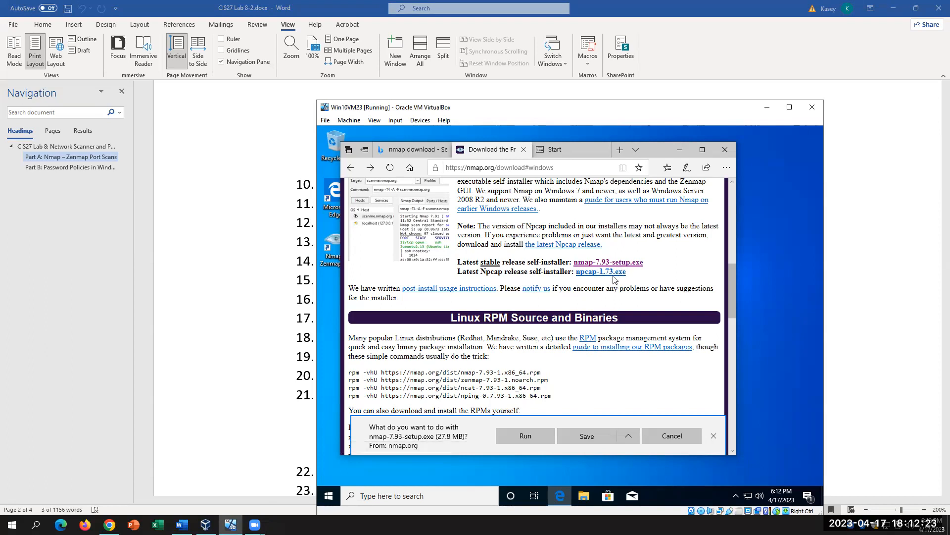
{"action": "left_click", "coordinate": [246, 278]}
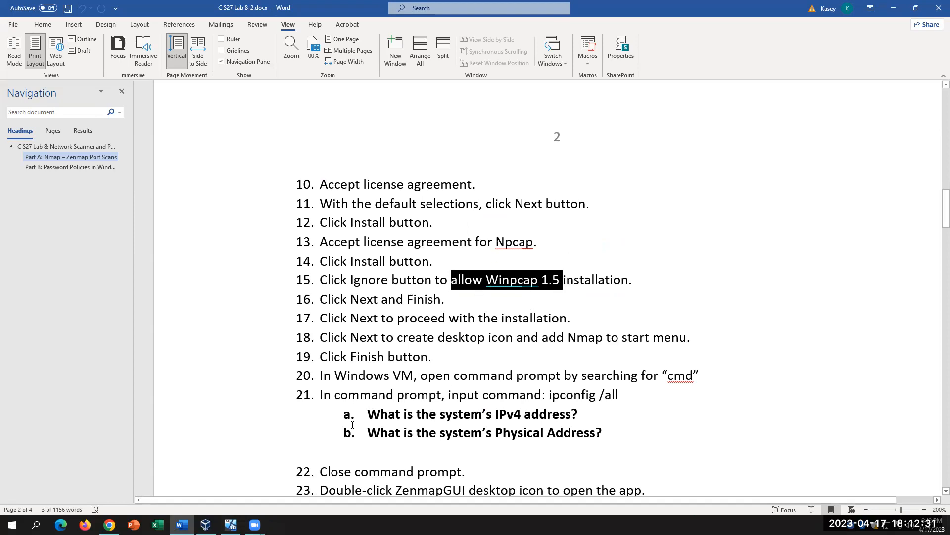
{"action": "left_click", "coordinate": [231, 525]}
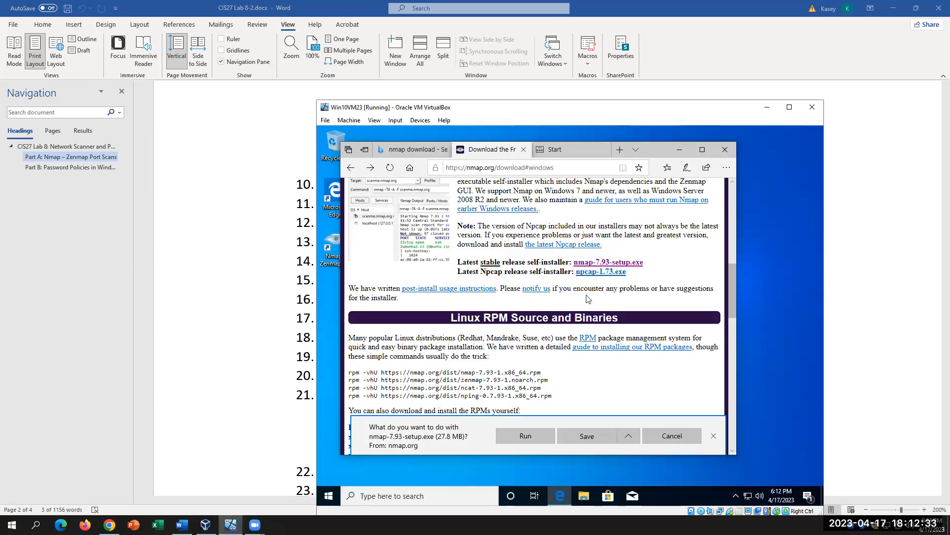
Step: Return to the Word lab document and review steps 10 to 26 on installation, ipconfig /all and the Zenmap Quick Scan
{"action": "left_click", "coordinate": [196, 280]}
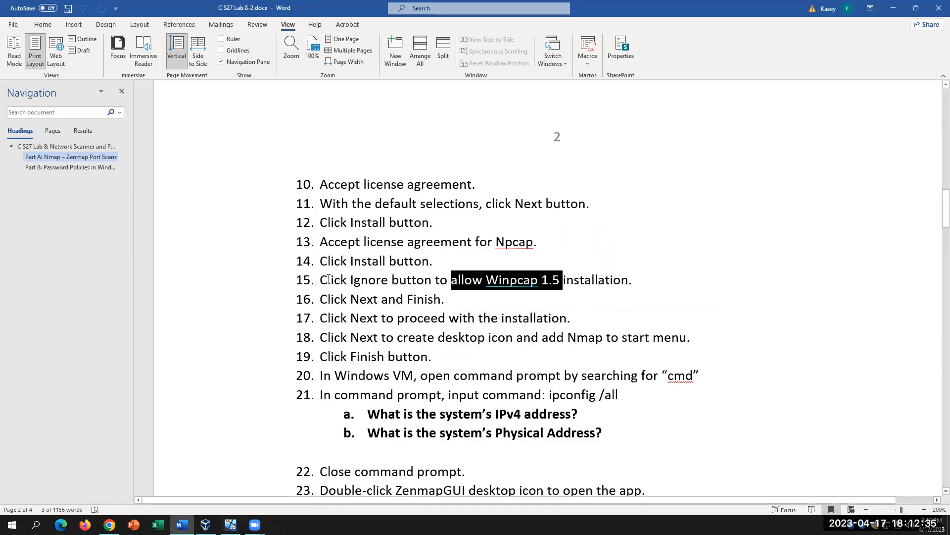
{"action": "scroll", "coordinate": [328, 279], "scroll_direction": "up", "scroll_amount": 3}
{"action": "scroll", "coordinate": [330, 281], "scroll_direction": "down", "scroll_amount": 3}
{"action": "scroll", "coordinate": [328, 279], "scroll_direction": "up", "scroll_amount": 3}
{"action": "scroll", "coordinate": [329, 278], "scroll_direction": "down", "scroll_amount": 3}
{"action": "scroll", "coordinate": [329, 278], "scroll_direction": "down", "scroll_amount": 2}
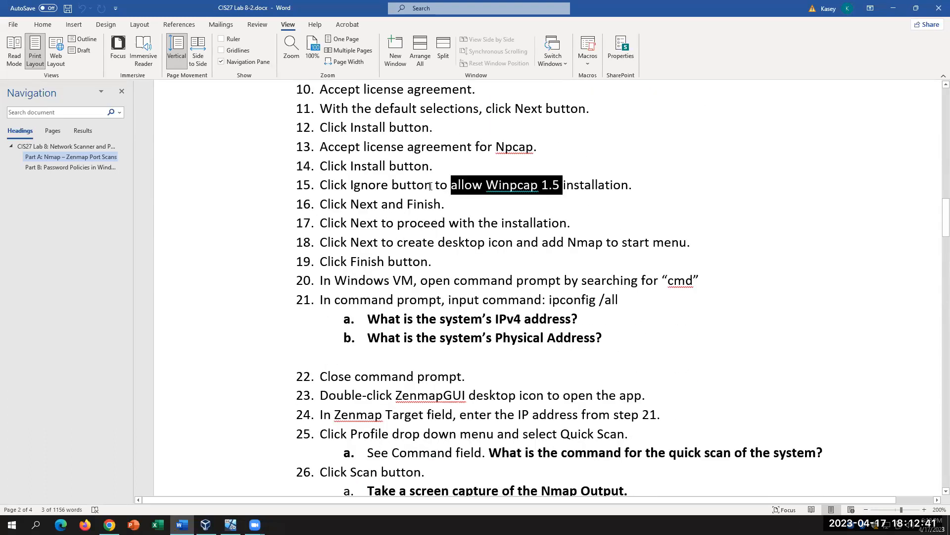
Step: Highlight lab step 15 about allowing the Winpcap 1.5 installation in the Word document and review the surrounding installation steps
{"action": "left_click_drag", "start_coordinate": [434, 163], "coordinate": [352, 162]}
{"action": "left_click_drag", "start_coordinate": [320, 184], "coordinate": [646, 188]}
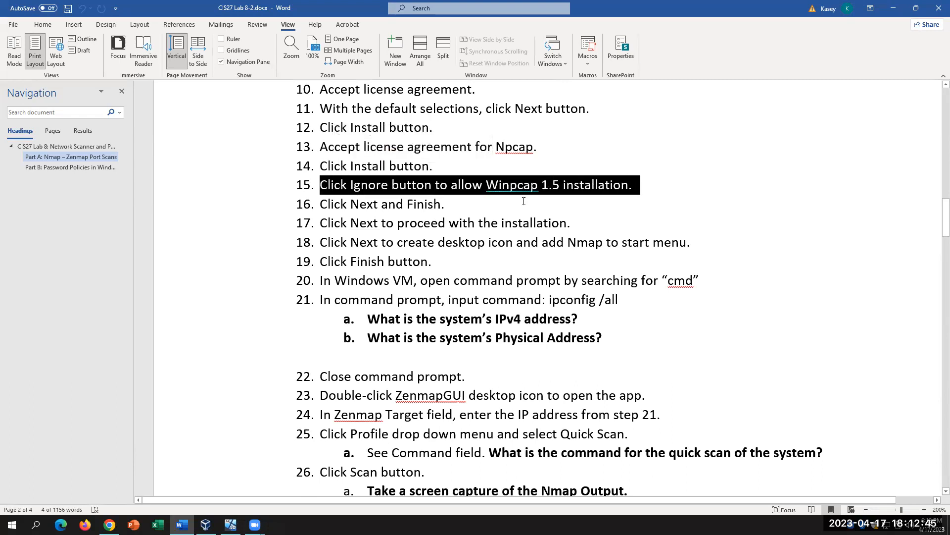
{"action": "left_click", "coordinate": [480, 205]}
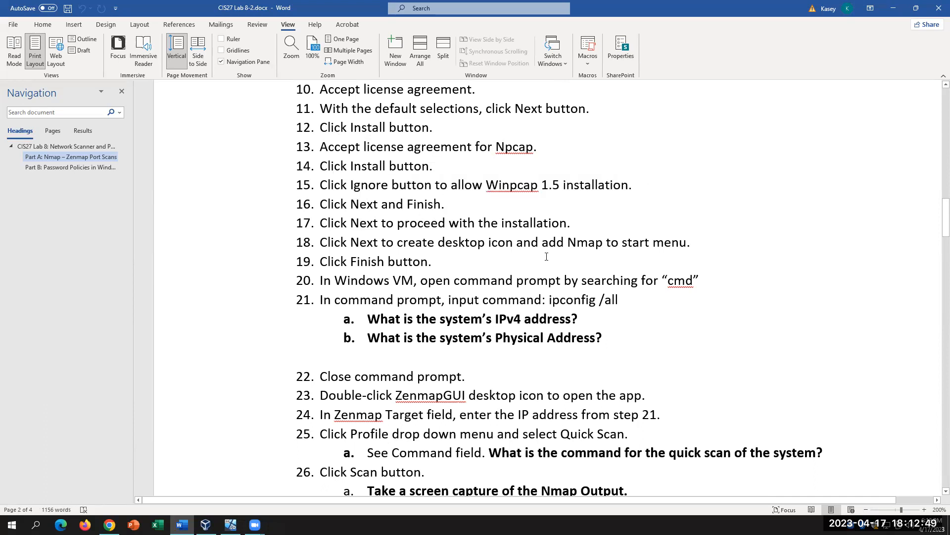
{"action": "scroll", "coordinate": [546, 256], "scroll_direction": "up", "scroll_amount": 1}
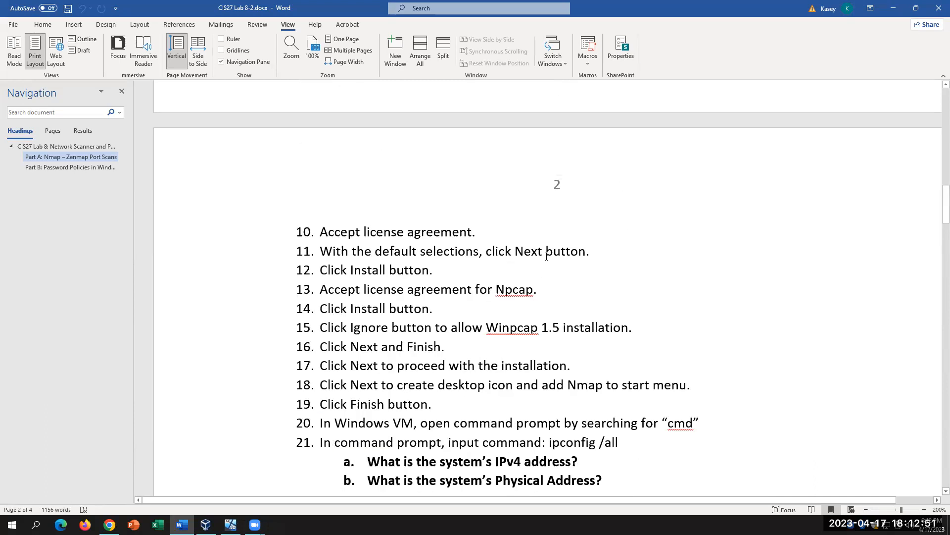
Step: Switch to the Windows 10 virtual machine and minimize the Nmap download browser window to reveal the desktop
{"action": "left_click", "coordinate": [231, 525]}
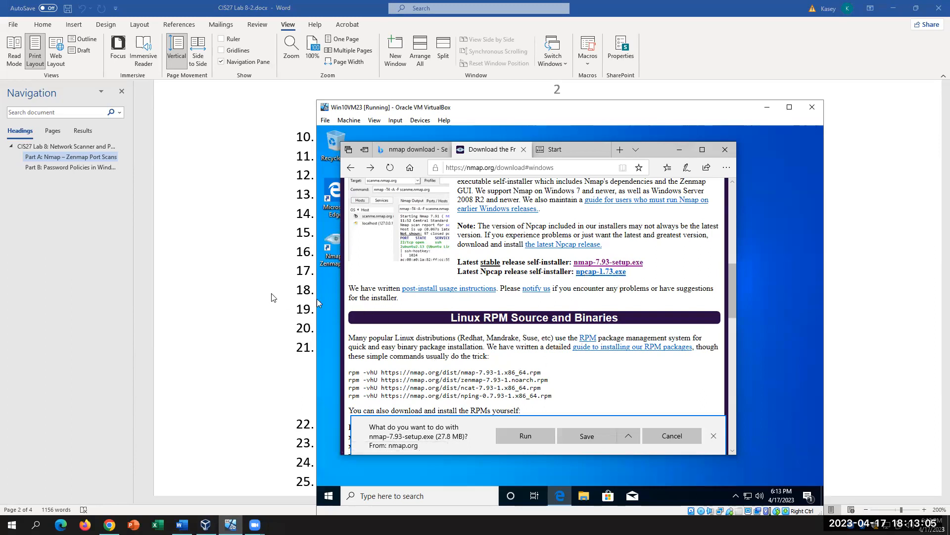
{"action": "left_click", "coordinate": [222, 257]}
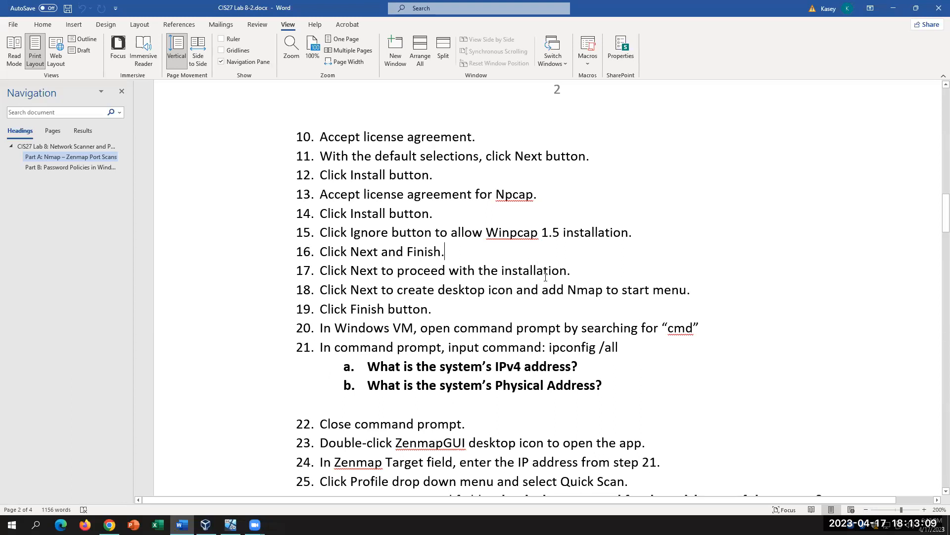
{"action": "left_click", "coordinate": [230, 524]}
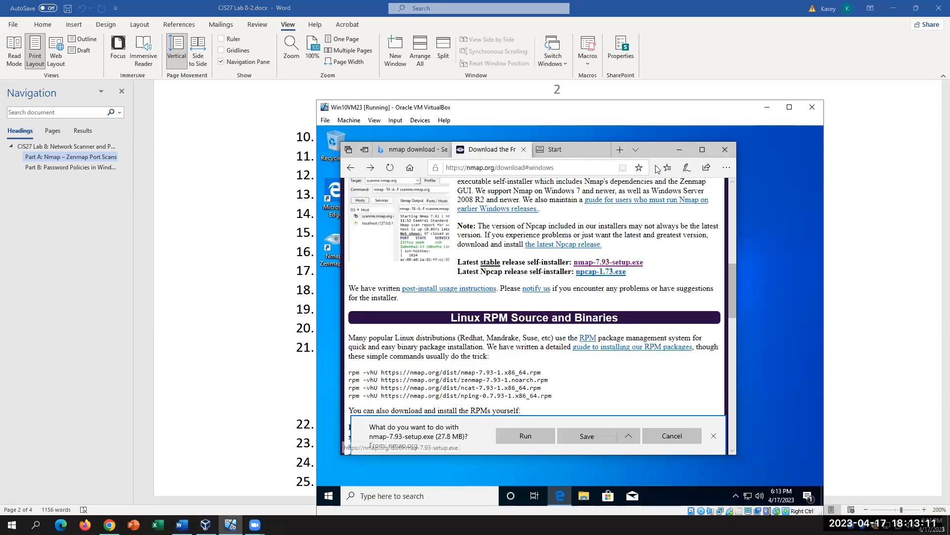
{"action": "left_click", "coordinate": [677, 151]}
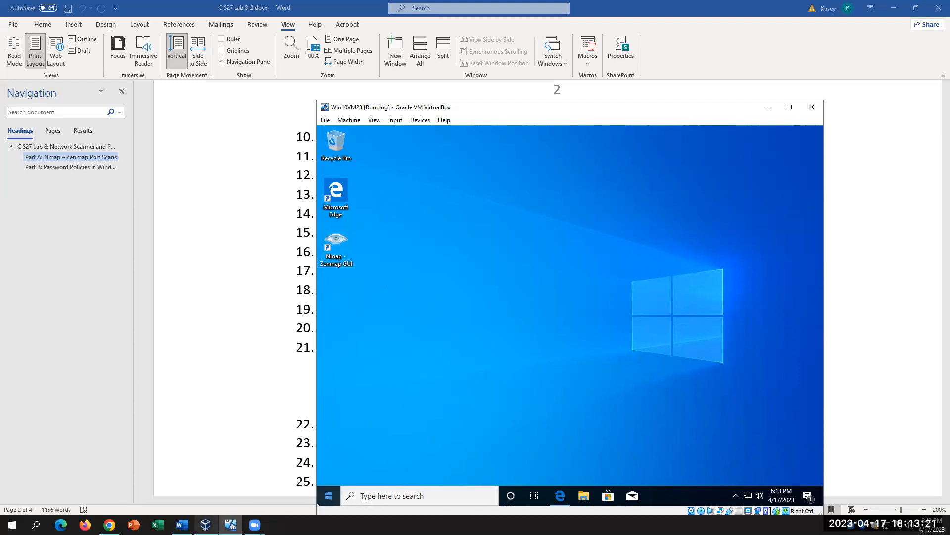
Step: Highlight "ipconfig /all" in lab step 21 in Word, and open Command Prompt in the virtual machine by searching for "cmd"
{"action": "left_click", "coordinate": [182, 524]}
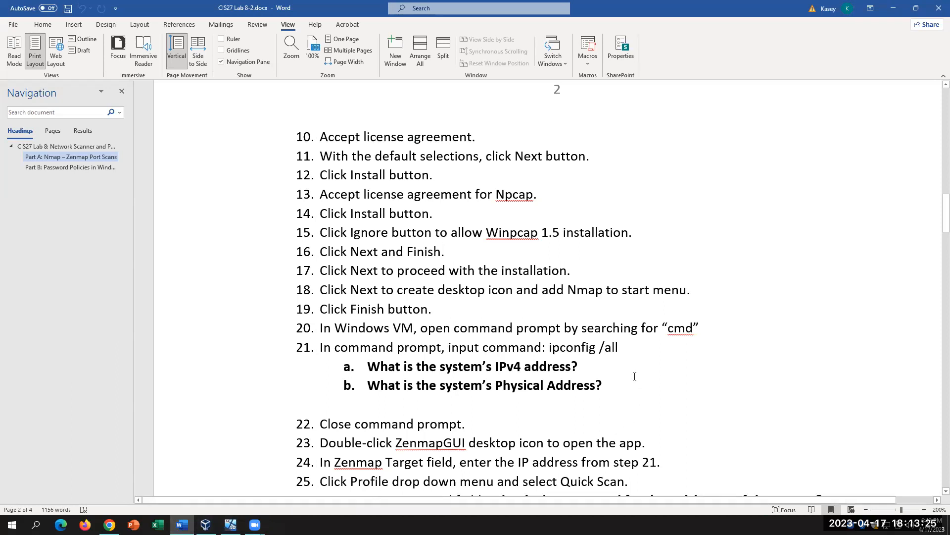
{"action": "left_click_drag", "start_coordinate": [625, 351], "coordinate": [549, 349]}
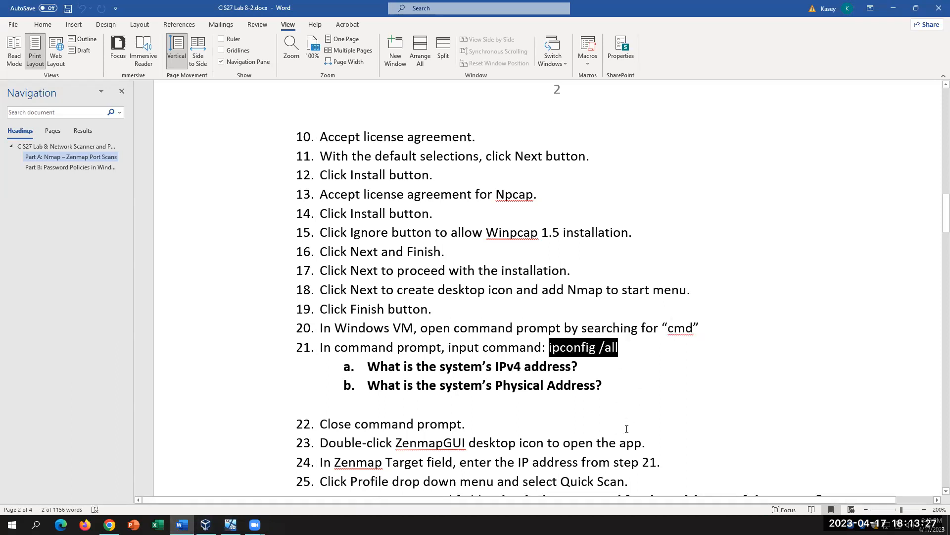
{"action": "left_click", "coordinate": [230, 525]}
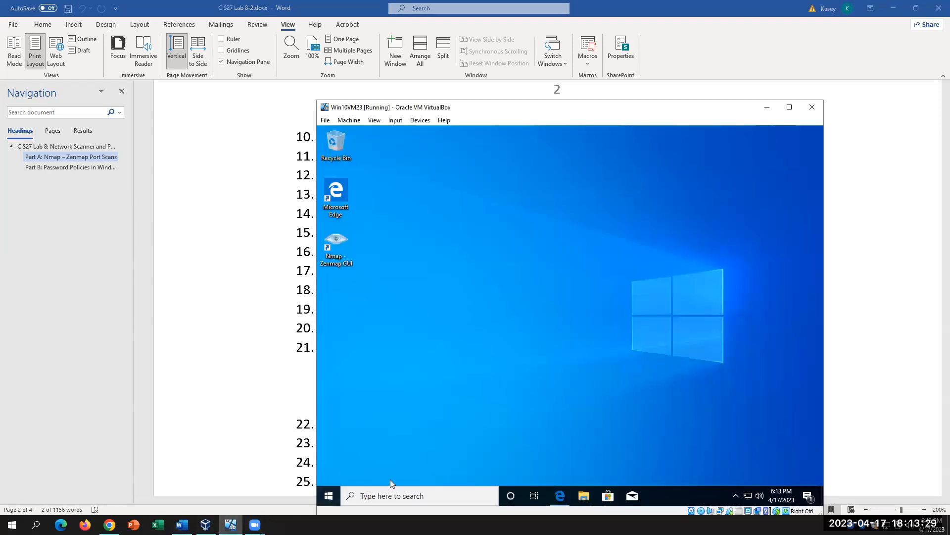
{"action": "left_click", "coordinate": [410, 496]}
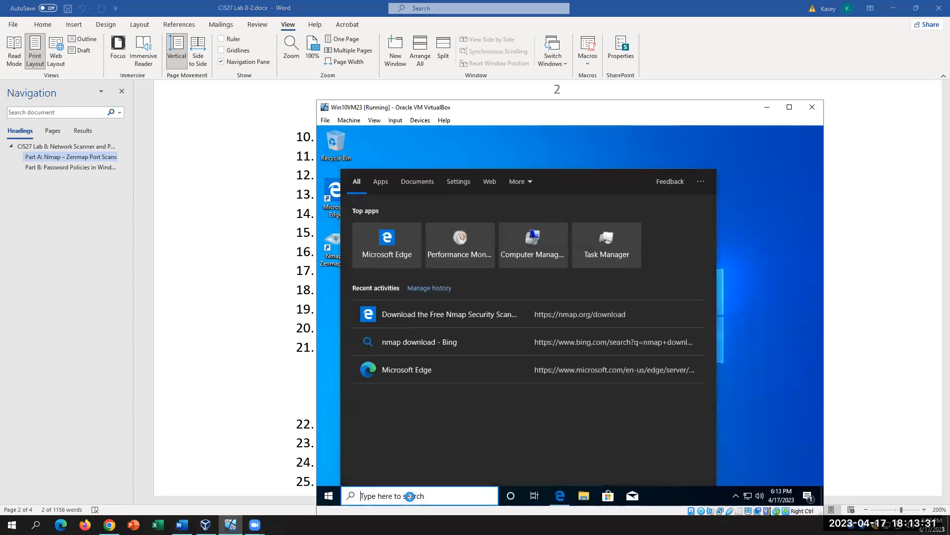
{"action": "type", "text": "cmd"}
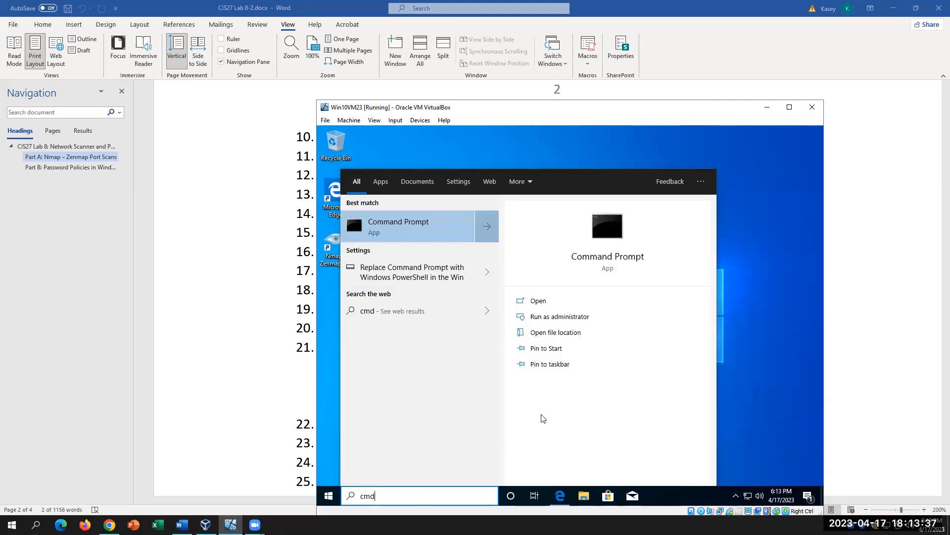
{"action": "mouse_move", "coordinate": [110, 525]}
{"action": "left_click", "coordinate": [407, 237]}
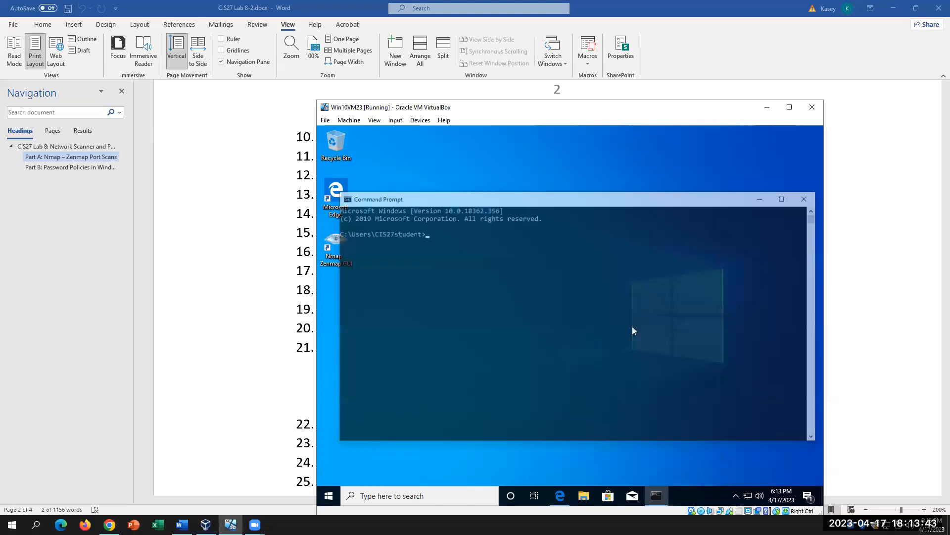
Step: Set the Command Prompt font size to 28 in its window properties
{"action": "left_click", "coordinate": [344, 198]}
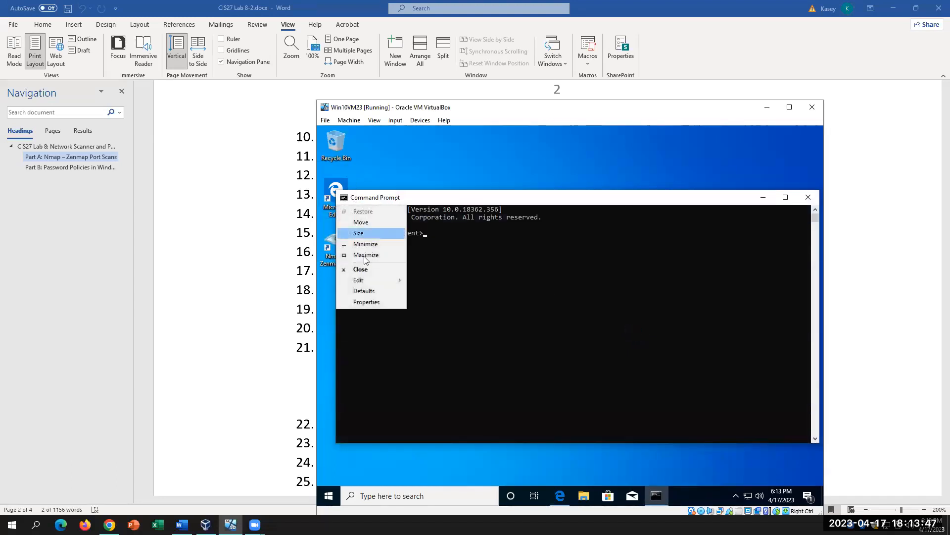
{"action": "left_click", "coordinate": [373, 306]}
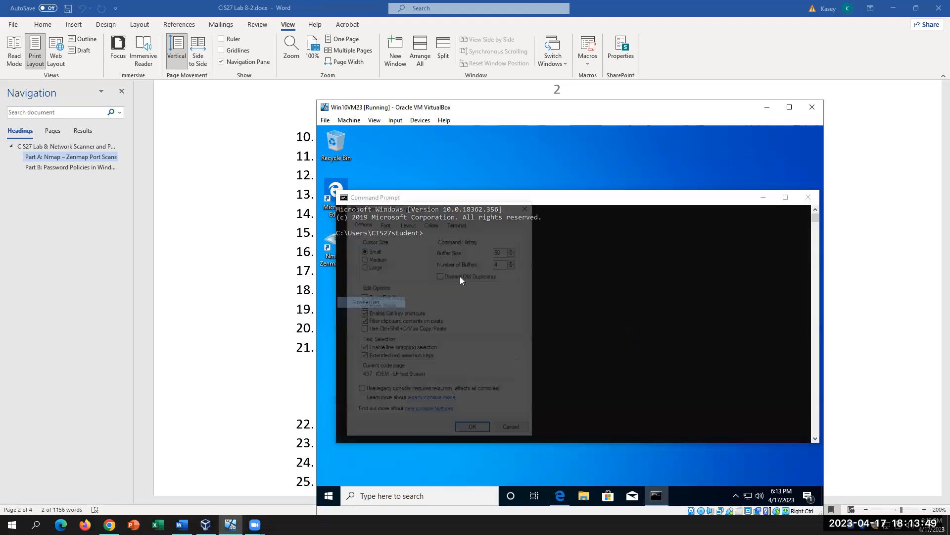
{"action": "left_click", "coordinate": [385, 222]}
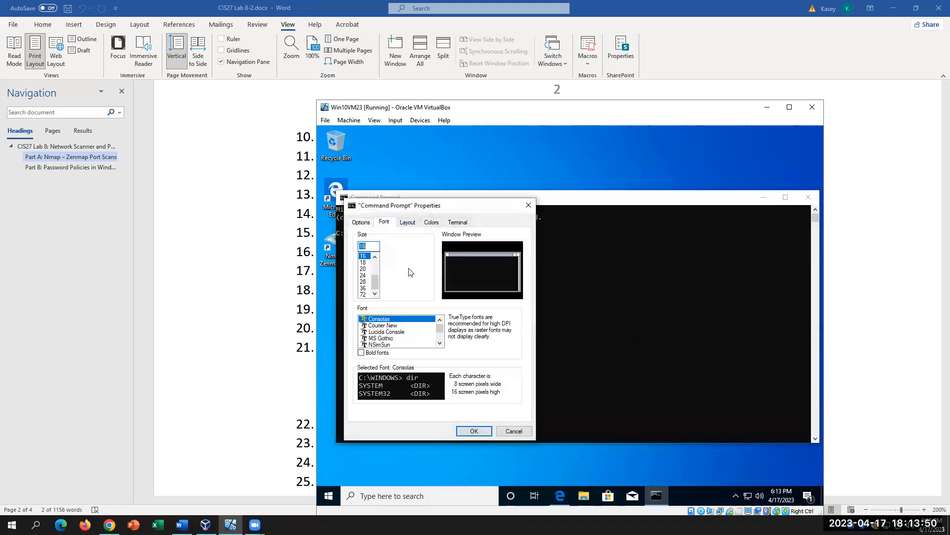
{"action": "left_click", "coordinate": [363, 281]}
{"action": "left_click", "coordinate": [473, 429]}
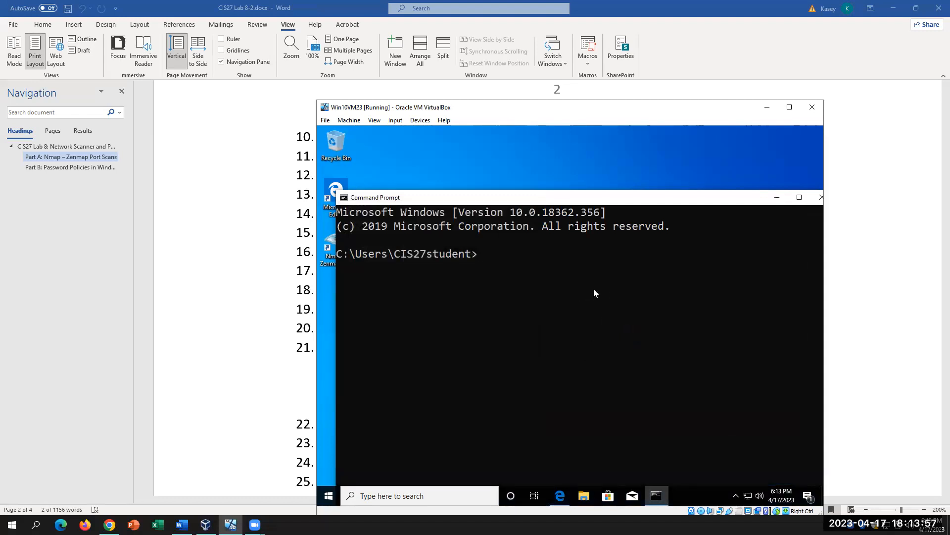
Step: Run ipconfig /all in Command Prompt and go back to the beginning of its output
{"action": "type", "text": "ipconfig /all"}
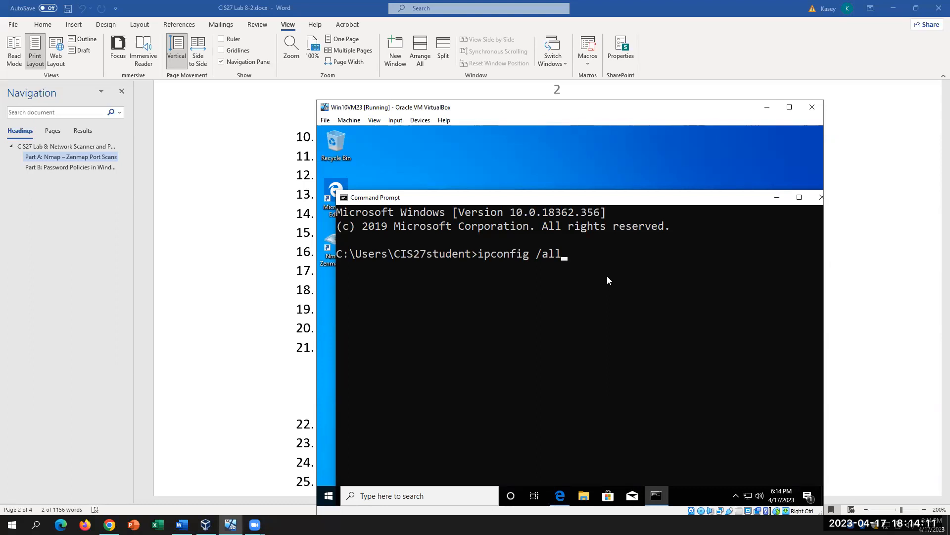
{"action": "key", "text": "Return"}
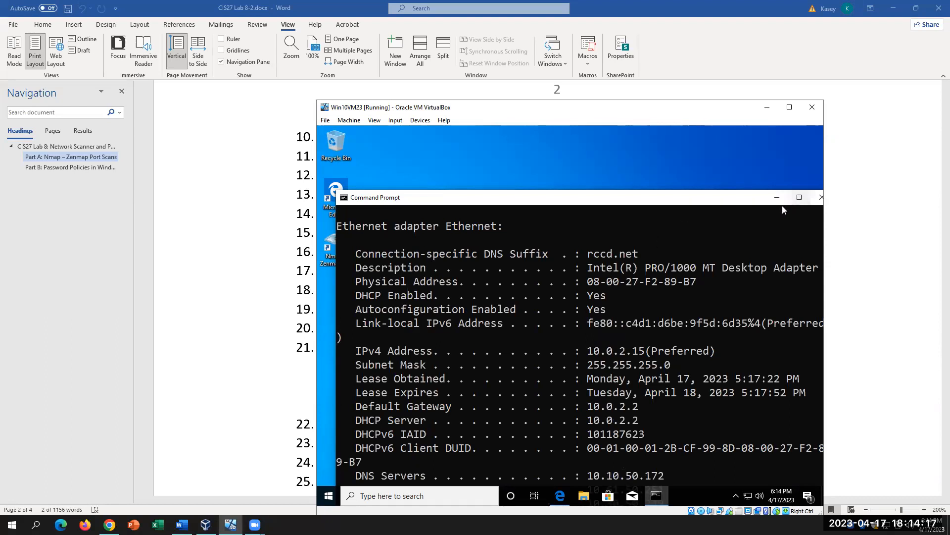
{"action": "scroll", "coordinate": [720, 267], "scroll_direction": "up", "scroll_amount": 5}
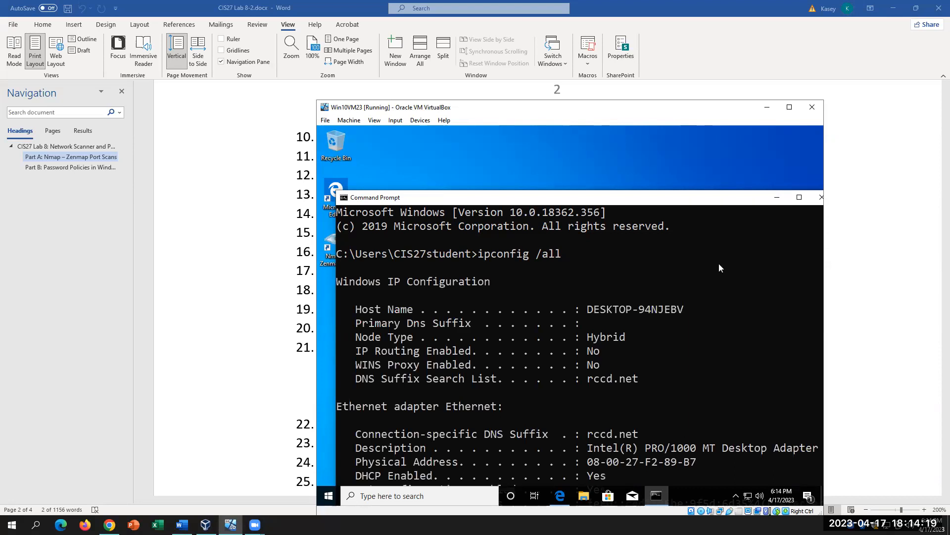
Step: Examine the ipconfig /all output, highlighting the command, host name, DNS suffix search list, physical address and IPv4 address
{"action": "left_click_drag", "start_coordinate": [573, 254], "coordinate": [478, 255]}
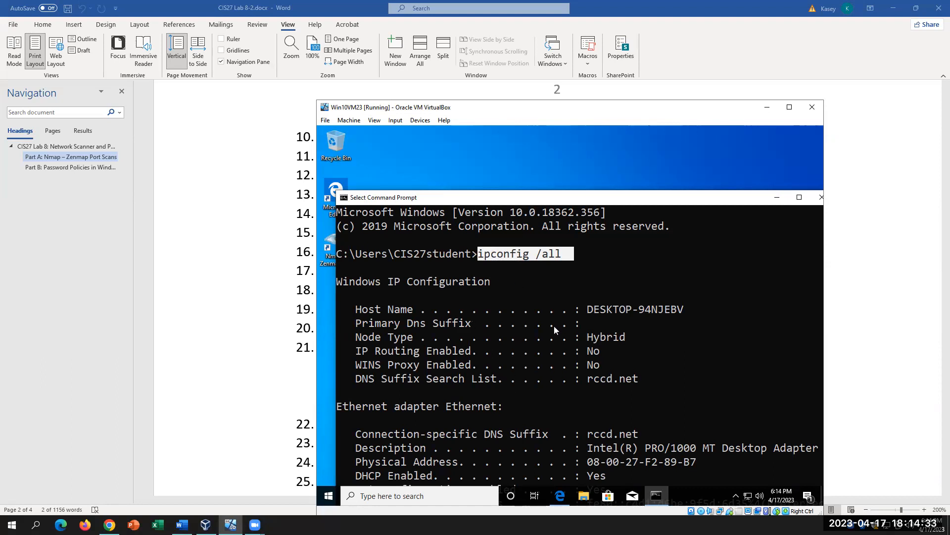
{"action": "left_click_drag", "start_coordinate": [582, 309], "coordinate": [697, 310]}
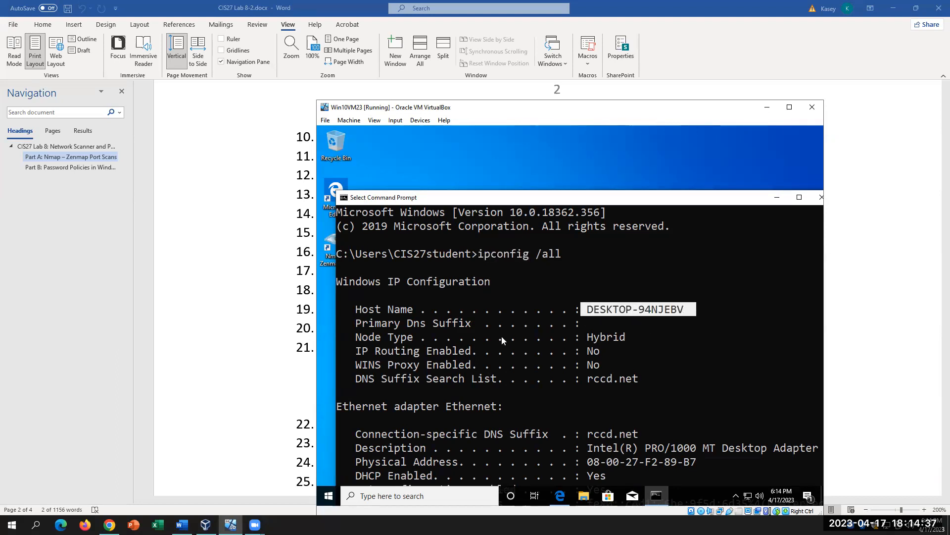
{"action": "scroll", "coordinate": [501, 335], "scroll_direction": "down", "scroll_amount": 1}
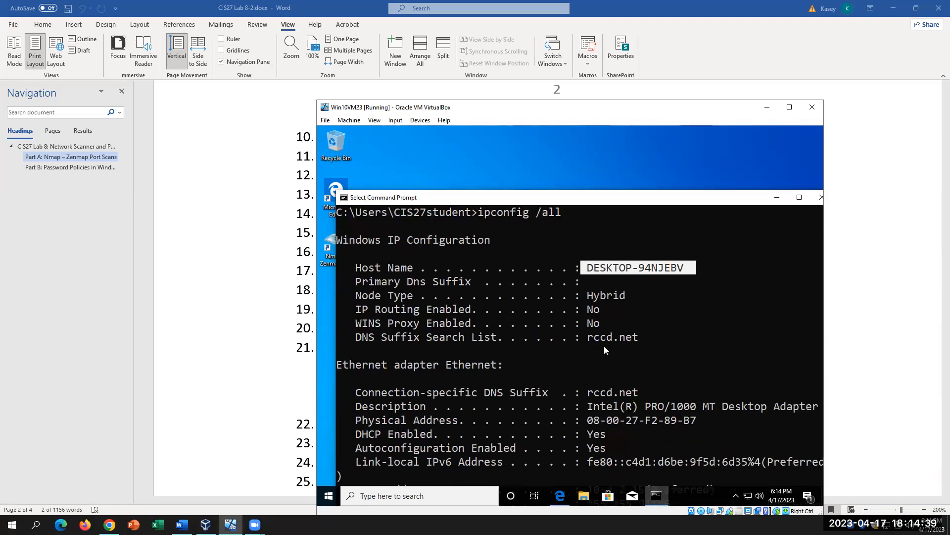
{"action": "left_click_drag", "start_coordinate": [655, 338], "coordinate": [569, 338]}
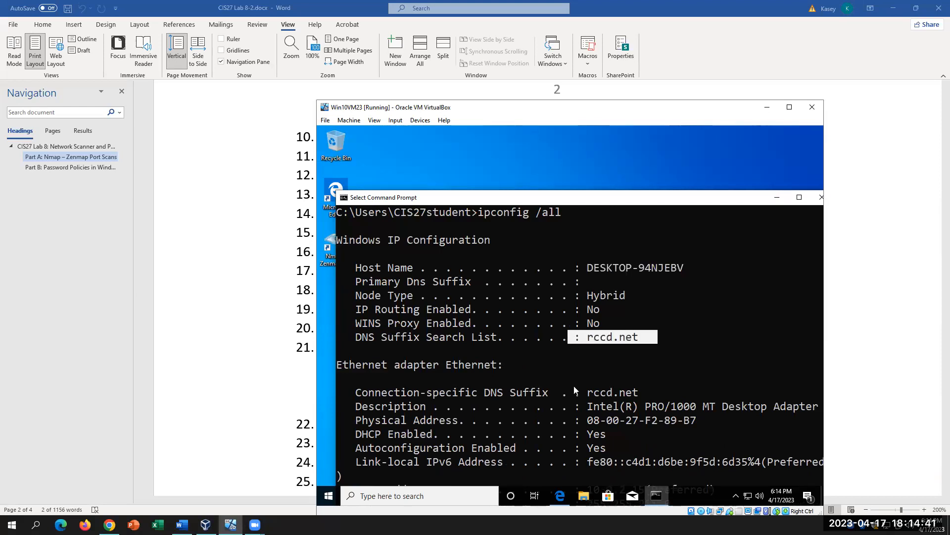
{"action": "scroll", "coordinate": [574, 390], "scroll_direction": "down", "scroll_amount": 1}
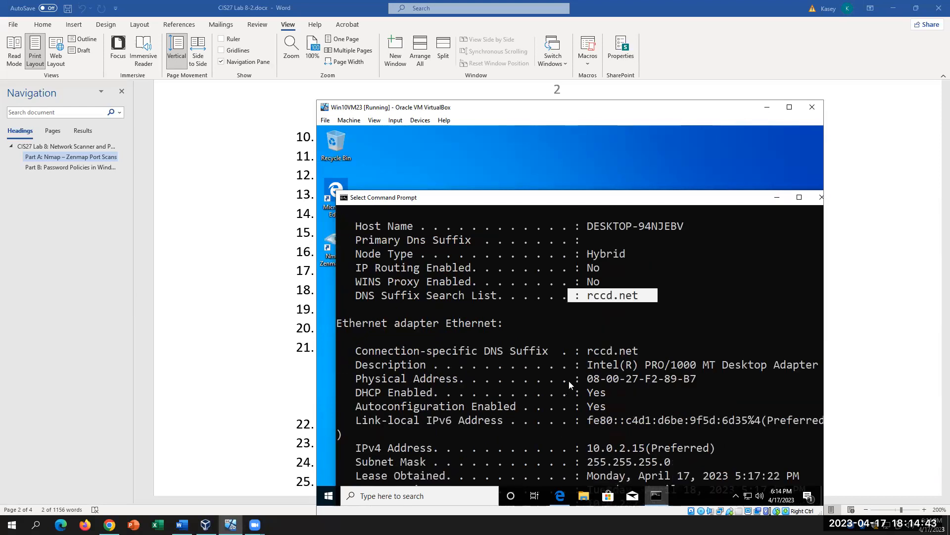
{"action": "left_click_drag", "start_coordinate": [583, 379], "coordinate": [708, 379]}
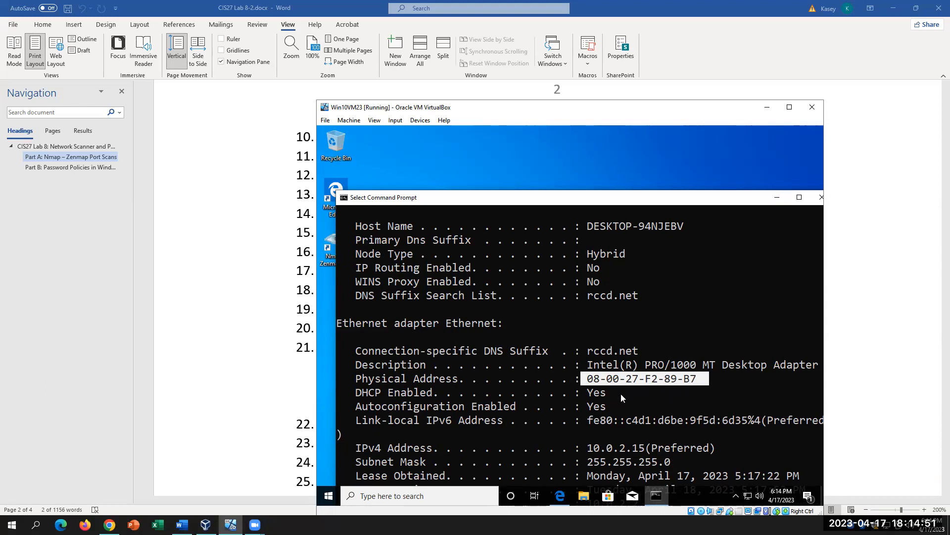
{"action": "scroll", "coordinate": [621, 393], "scroll_direction": "down", "scroll_amount": 2}
{"action": "scroll", "coordinate": [621, 394], "scroll_direction": "down", "scroll_amount": 2}
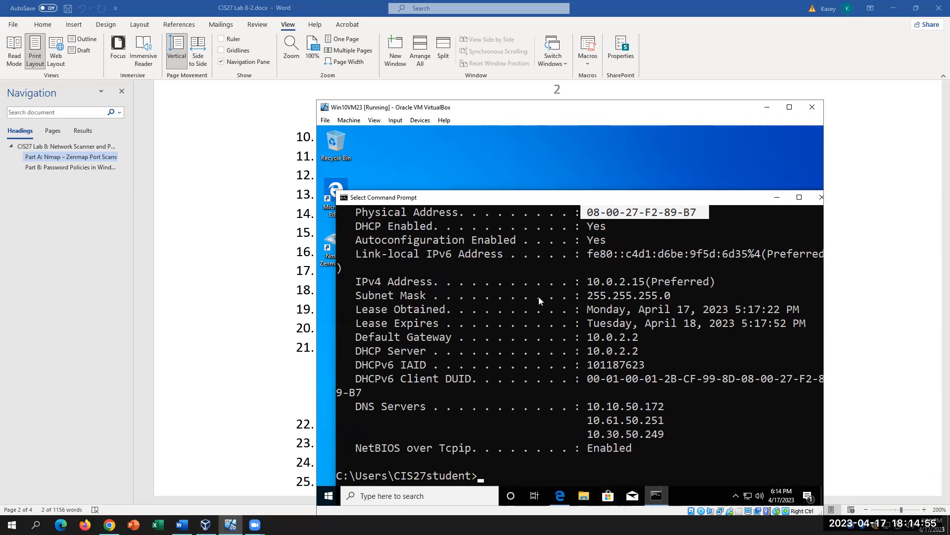
{"action": "left_click_drag", "start_coordinate": [588, 285], "coordinate": [646, 286]}
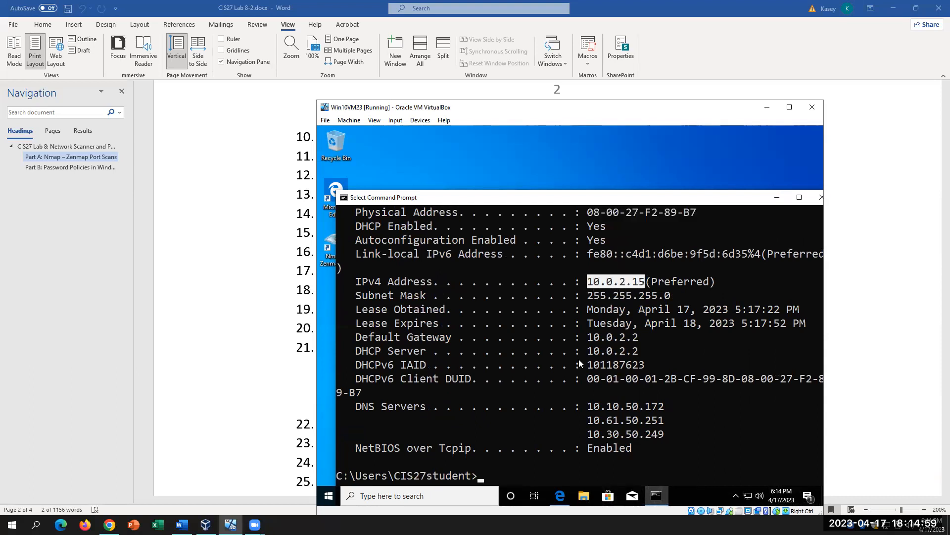
Step: Answer lab question 21a in the Word document with the virtual machine's IPv4 address, 10.0.2.15
{"action": "left_click", "coordinate": [316, 500]}
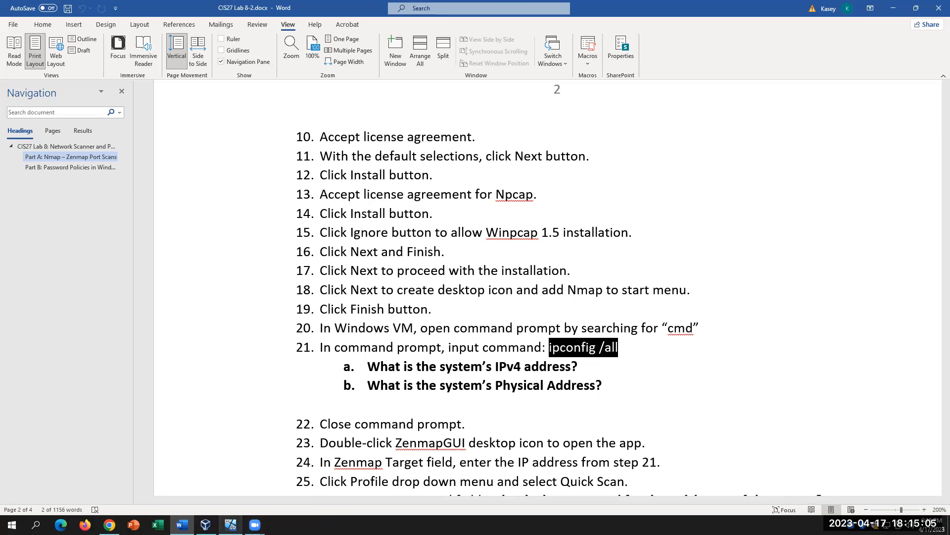
{"action": "left_click", "coordinate": [230, 524]}
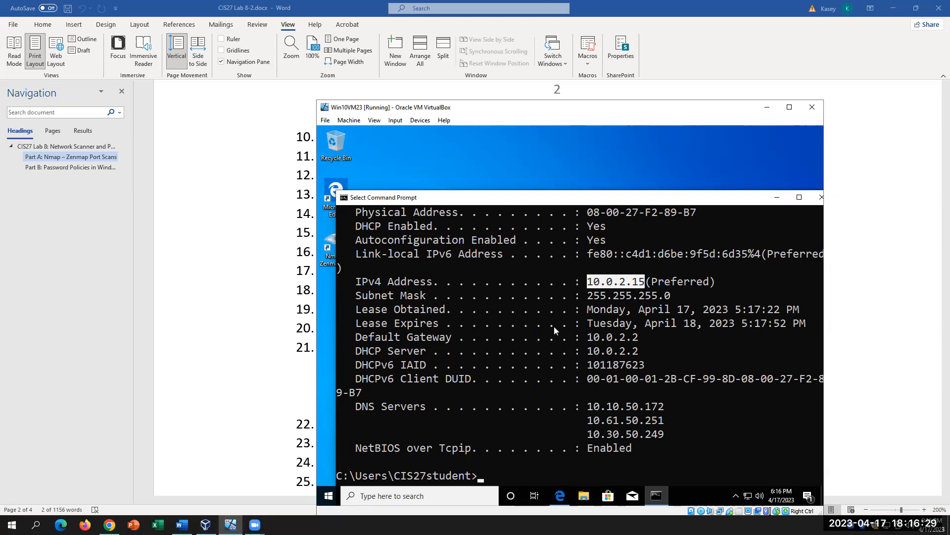
{"action": "left_click", "coordinate": [193, 337]}
{"action": "left_click", "coordinate": [607, 372]}
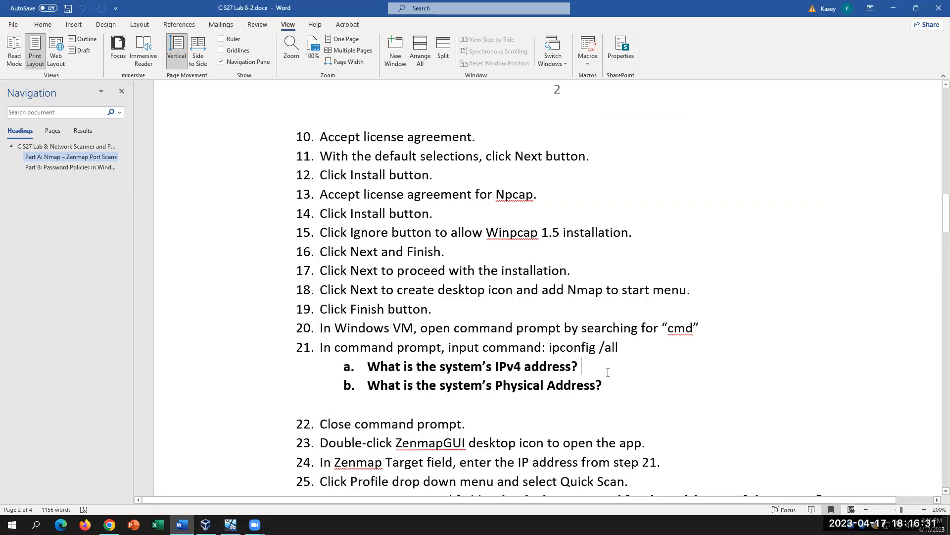
{"action": "type", "text": "10.0."}
{"action": "left_click", "coordinate": [231, 525]}
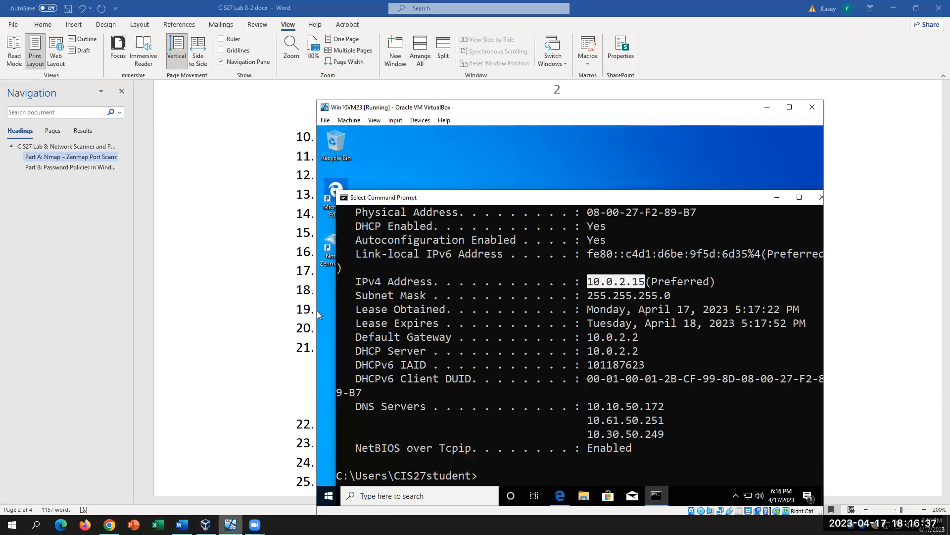
{"action": "left_click", "coordinate": [231, 525]}
{"action": "type", "text": "2.15"}
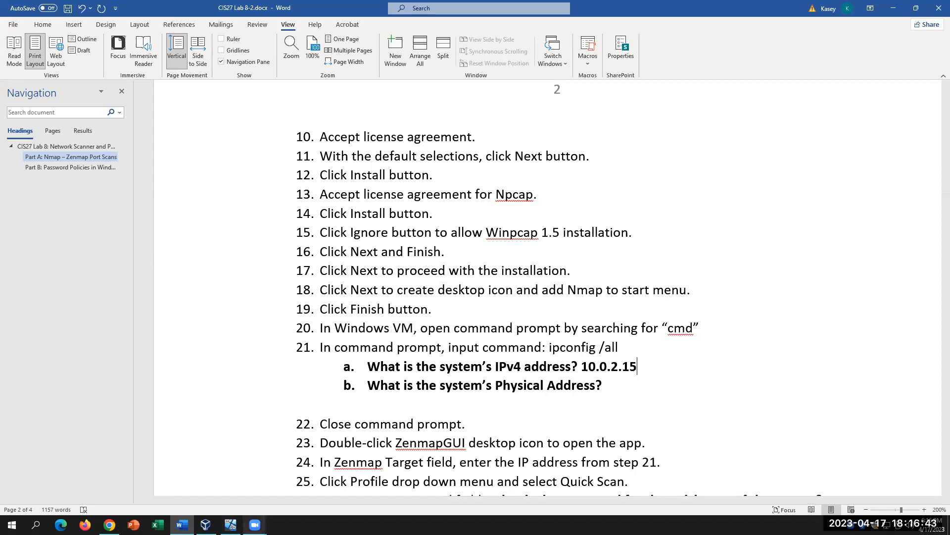
Step: Copy the Ethernet adapter's physical address from the VM's ipconfig /all output and locate lab question 21b in the Word document
{"action": "left_click", "coordinate": [231, 524]}
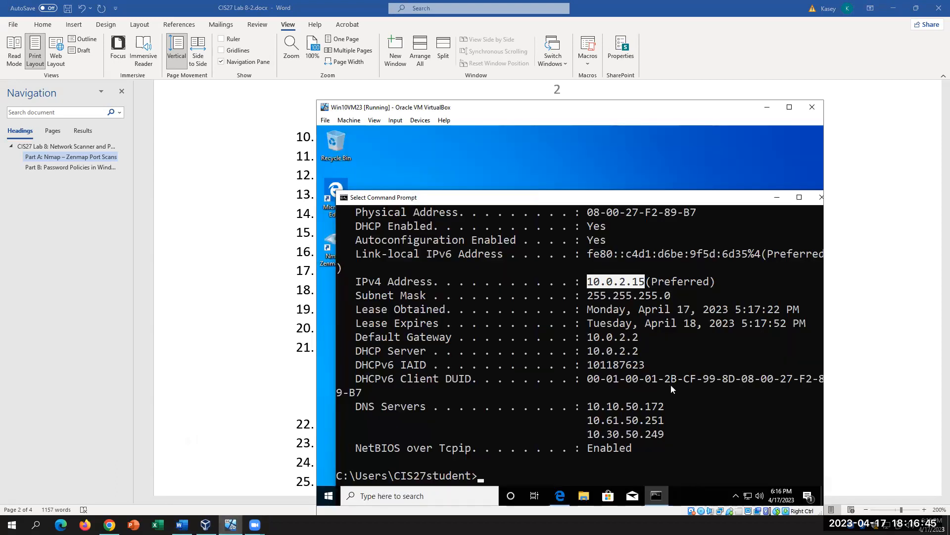
{"action": "scroll", "coordinate": [671, 387], "scroll_direction": "up", "scroll_amount": 3}
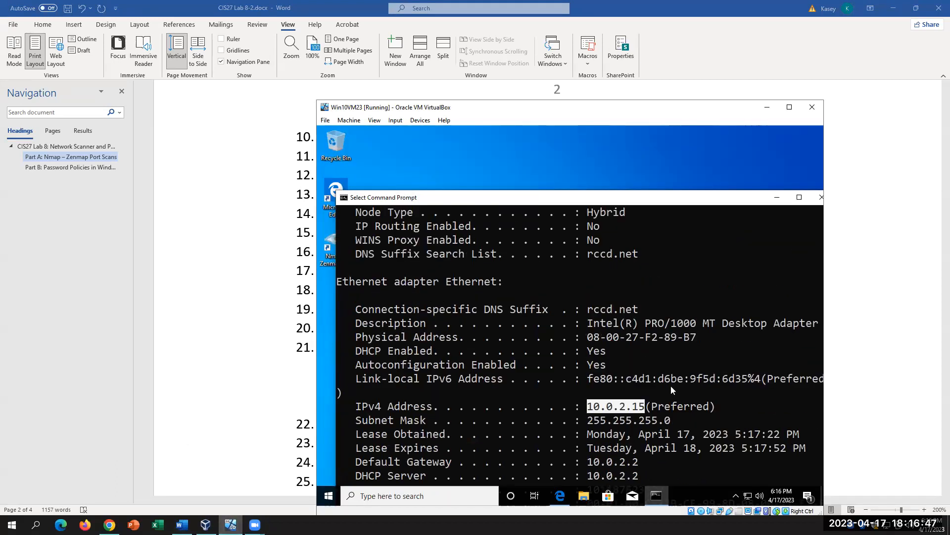
{"action": "left_click_drag", "start_coordinate": [588, 338], "coordinate": [695, 340]}
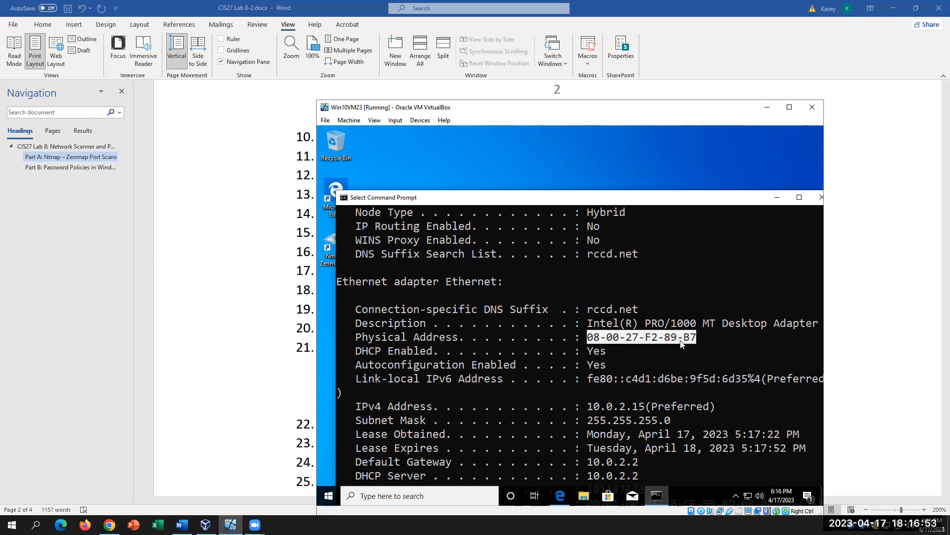
{"action": "right_click", "coordinate": [681, 341]}
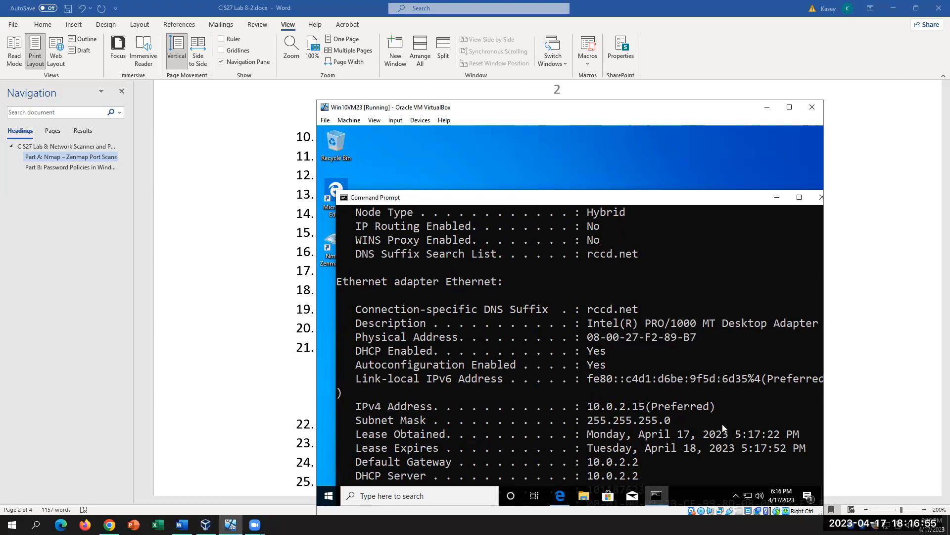
{"action": "left_click", "coordinate": [280, 319]}
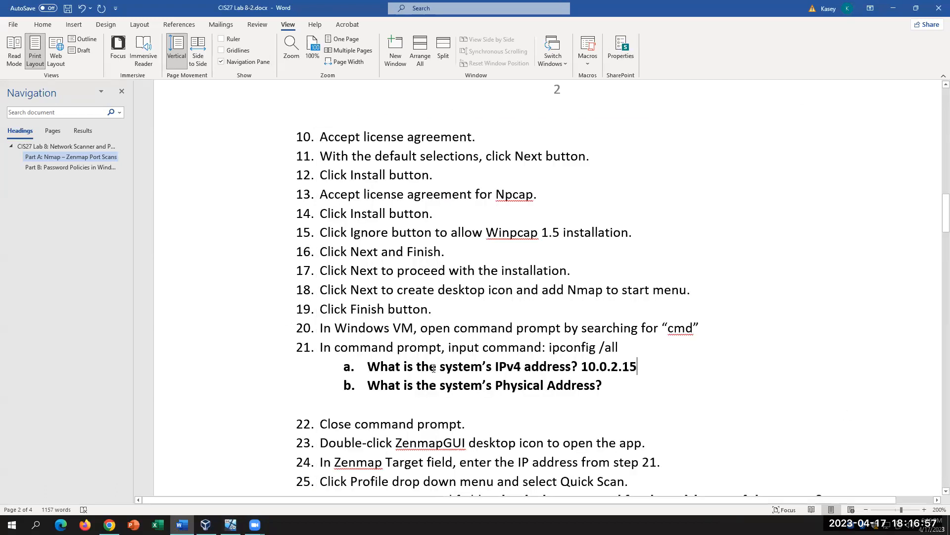
{"action": "scroll", "coordinate": [538, 389], "scroll_direction": "down", "scroll_amount": 4}
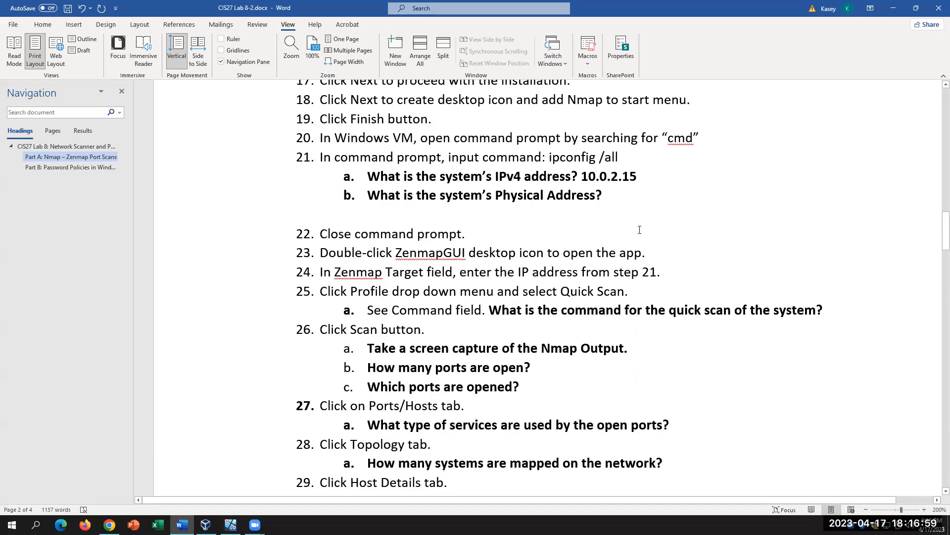
{"action": "left_click_drag", "start_coordinate": [646, 176], "coordinate": [495, 196]}
{"action": "left_click", "coordinate": [597, 196]}
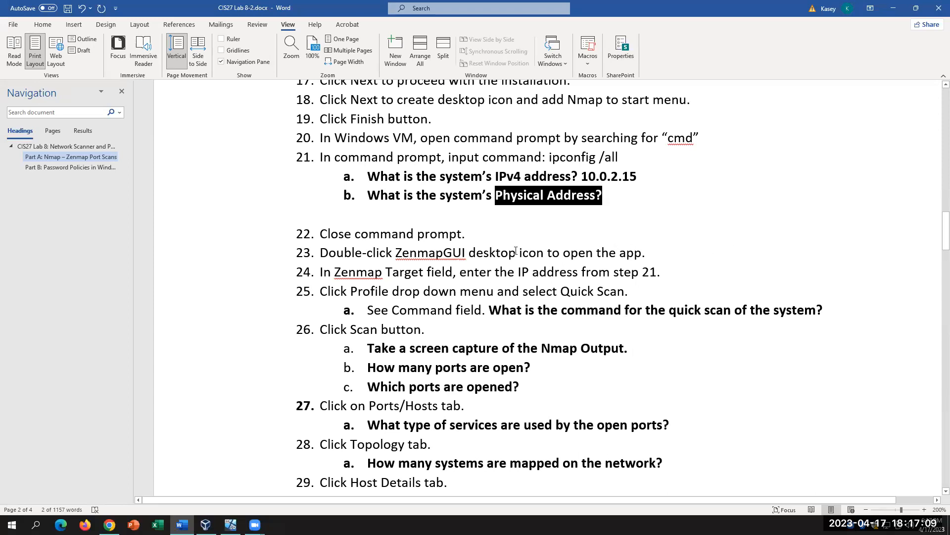
Step: Return to the Windows 10 VM and review the Ethernet adapter's physical address in the Command Prompt output
{"action": "left_click", "coordinate": [231, 525]}
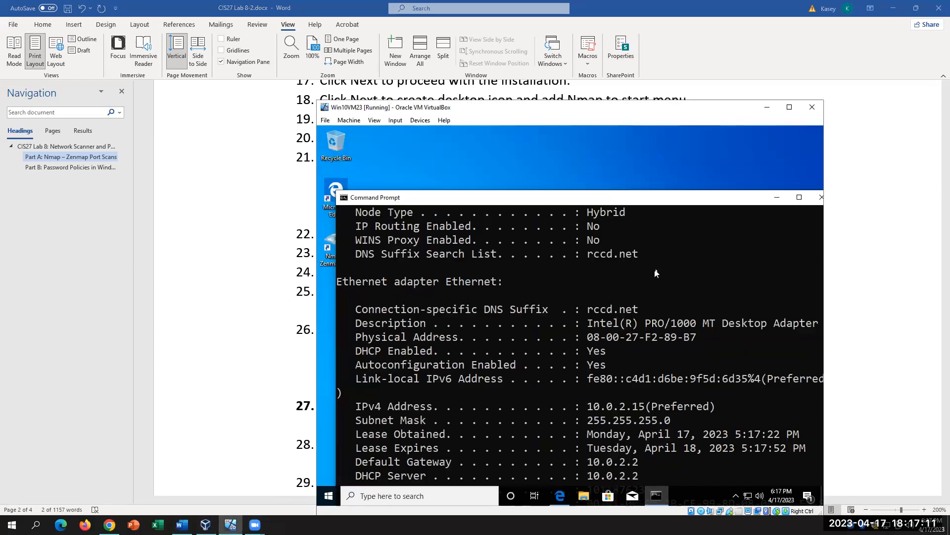
{"action": "left_click_drag", "start_coordinate": [695, 338], "coordinate": [582, 336]}
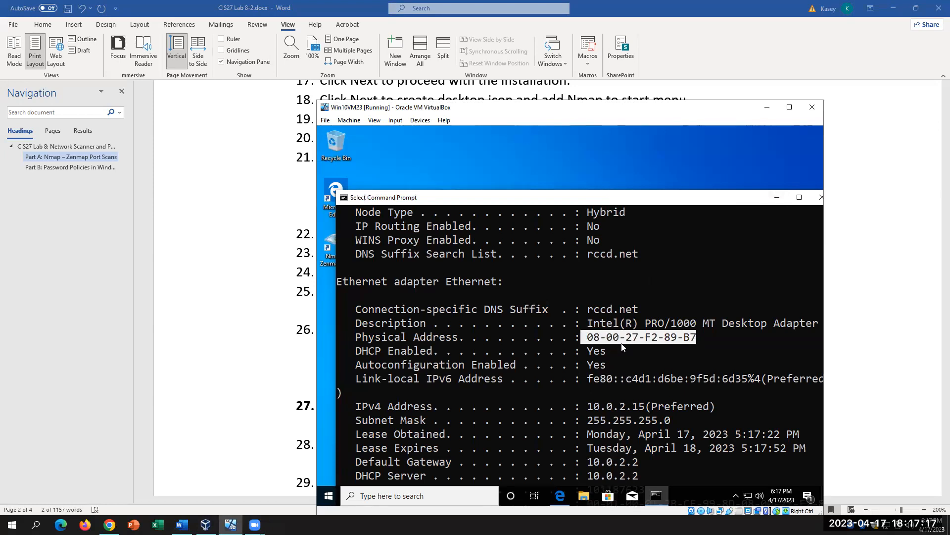
{"action": "scroll", "coordinate": [620, 352], "scroll_direction": "down", "scroll_amount": 3}
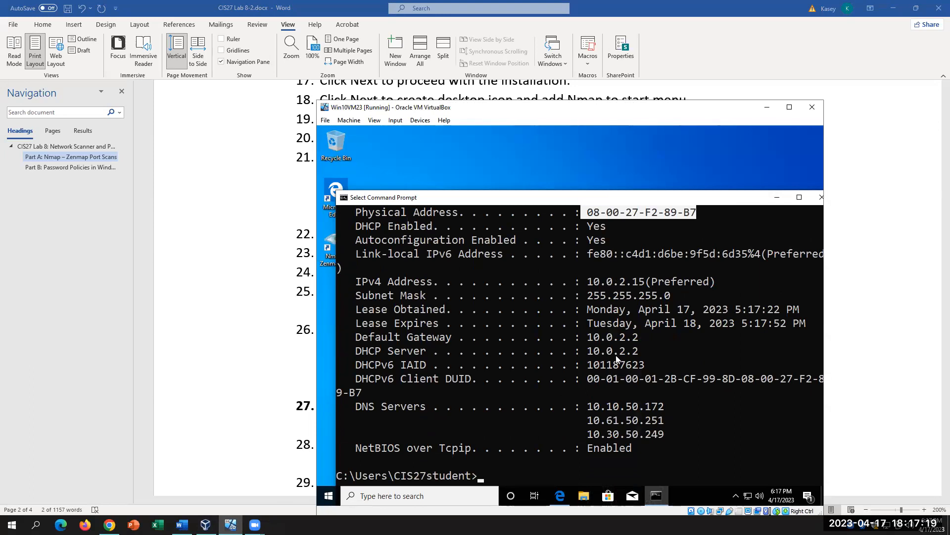
{"action": "scroll", "coordinate": [616, 355], "scroll_direction": "up", "scroll_amount": 3}
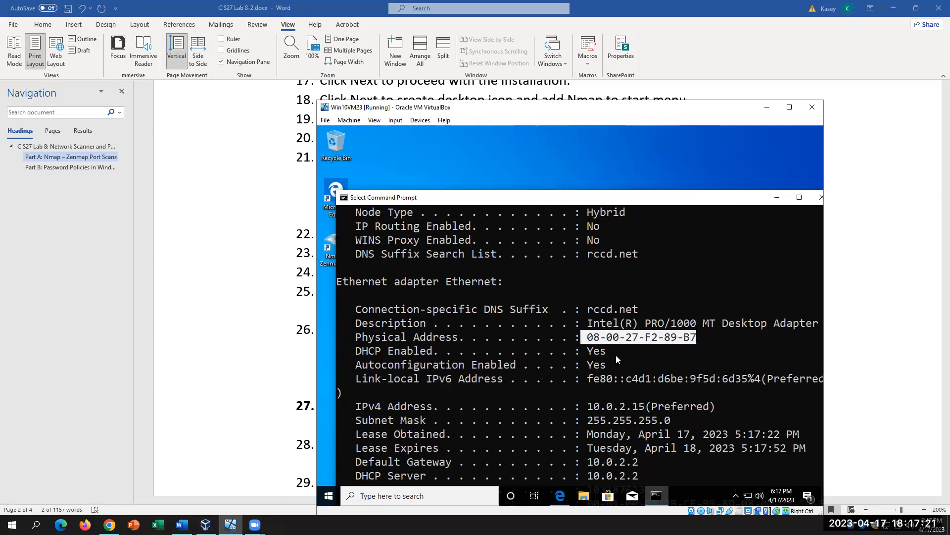
{"action": "scroll", "coordinate": [616, 354], "scroll_direction": "up", "scroll_amount": 1}
{"action": "scroll", "coordinate": [616, 354], "scroll_direction": "down", "scroll_amount": 2}
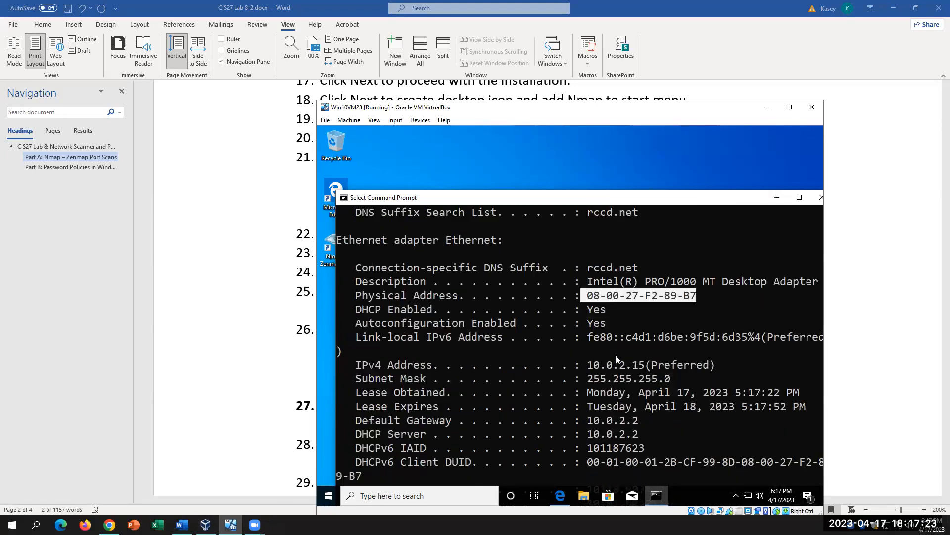
Step: Examine the lease expiry, DHCP server and default gateway entries in the ipconfig output, highlighting each one
{"action": "left_click_drag", "start_coordinate": [716, 366], "coordinate": [808, 369]}
{"action": "scroll", "coordinate": [705, 421], "scroll_direction": "down", "scroll_amount": 1}
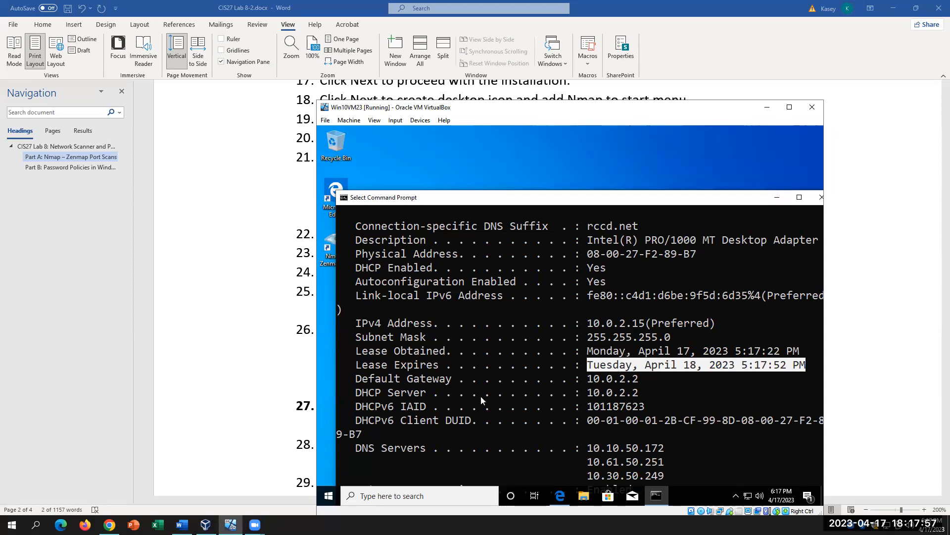
{"action": "left_click_drag", "start_coordinate": [348, 390], "coordinate": [671, 394]}
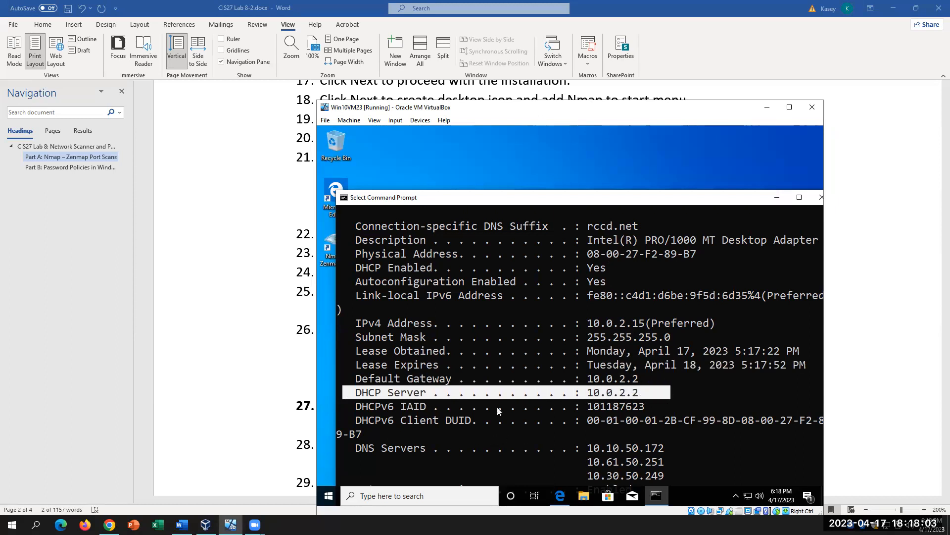
{"action": "left_click", "coordinate": [355, 381]}
{"action": "left_click_drag", "start_coordinate": [354, 382], "coordinate": [657, 379]}
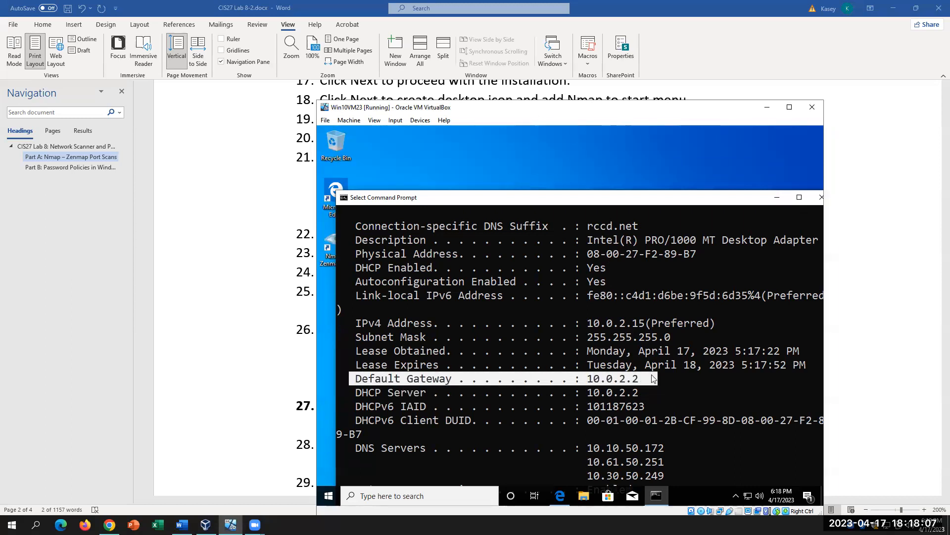
{"action": "left_click", "coordinate": [452, 385]}
{"action": "left_click_drag", "start_coordinate": [409, 381], "coordinate": [452, 385]}
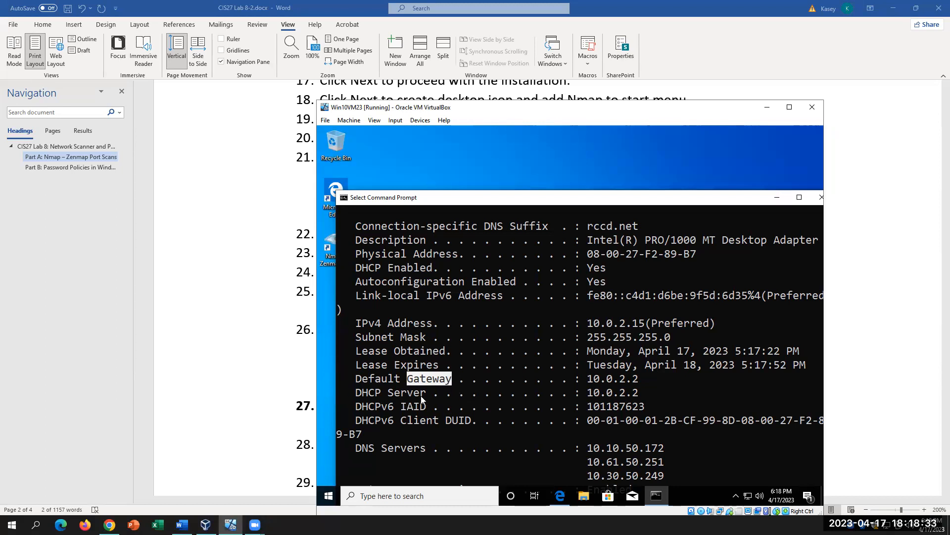
Step: Close Command Prompt in the VM and open Zenmap from its desktop shortcut, ready for a scan target
{"action": "left_click", "coordinate": [253, 343]}
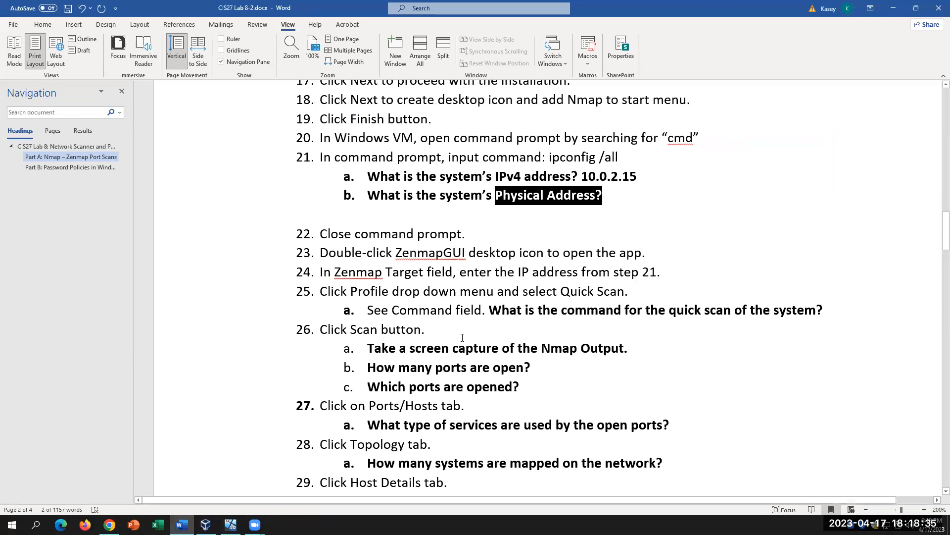
{"action": "left_click", "coordinate": [231, 524]}
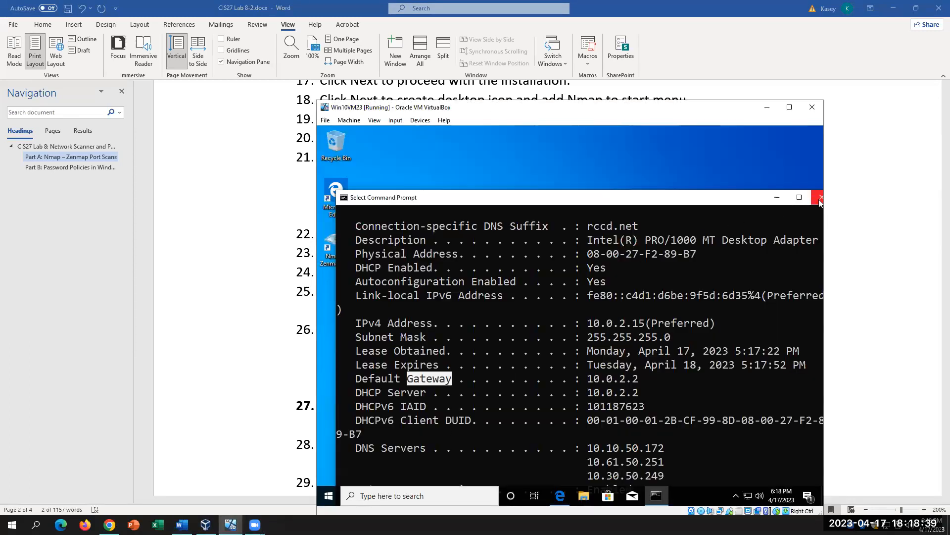
{"action": "left_click", "coordinate": [819, 198]}
{"action": "double_click", "coordinate": [339, 250]}
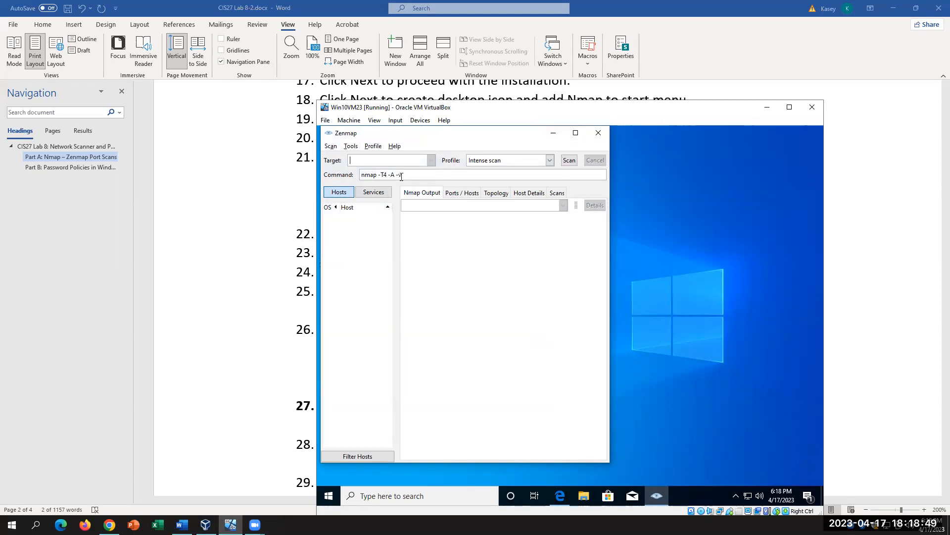
{"action": "left_click_drag", "start_coordinate": [404, 175], "coordinate": [360, 176]}
{"action": "left_click", "coordinate": [409, 161]}
Step: Highlight the answer 10.0.2.15 to question 21a in yellow in the Word lab document
{"action": "left_click", "coordinate": [183, 351]}
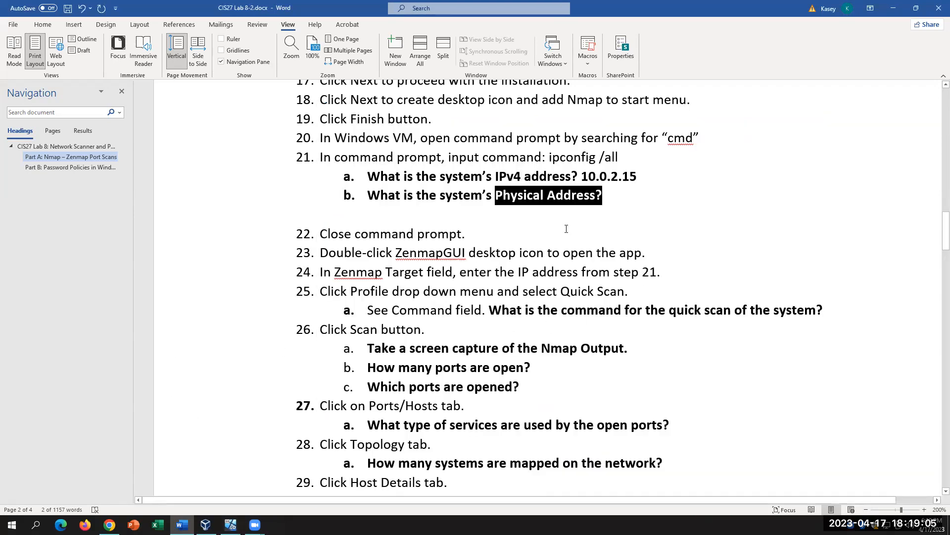
{"action": "left_click_drag", "start_coordinate": [638, 182], "coordinate": [582, 176]}
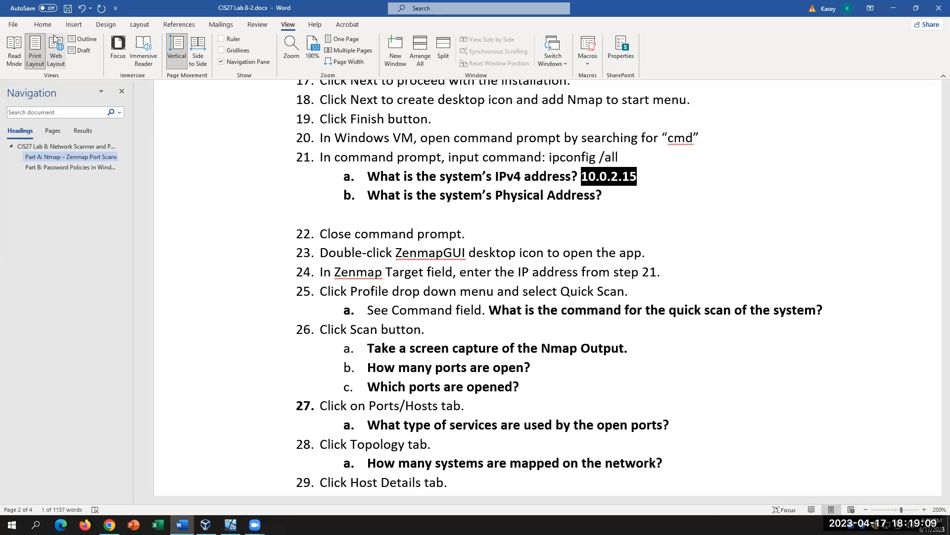
{"action": "left_click", "coordinate": [43, 25]}
{"action": "left_click", "coordinate": [192, 59]}
{"action": "left_click", "coordinate": [452, 321]}
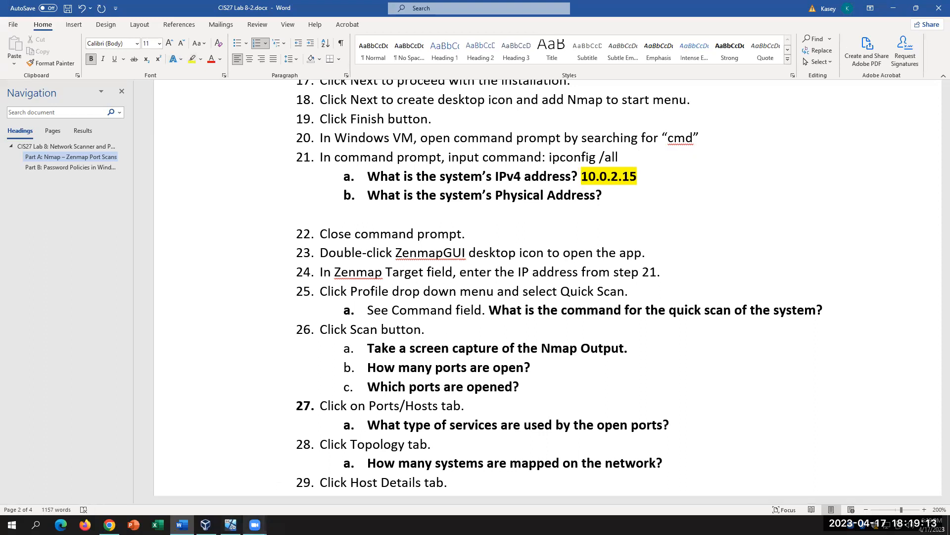
Step: Set the Zenmap target to 10.0.2.15 and choose the Quick scan profile, checking lab steps 24 and 25 in Word
{"action": "left_click", "coordinate": [230, 524]}
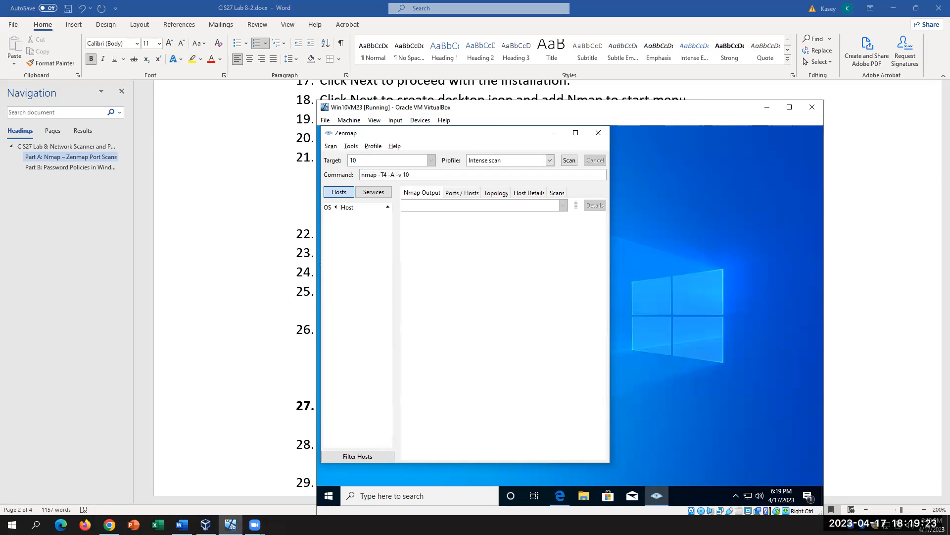
{"action": "type", "text": ".0.2.15"}
{"action": "left_click", "coordinate": [550, 161]}
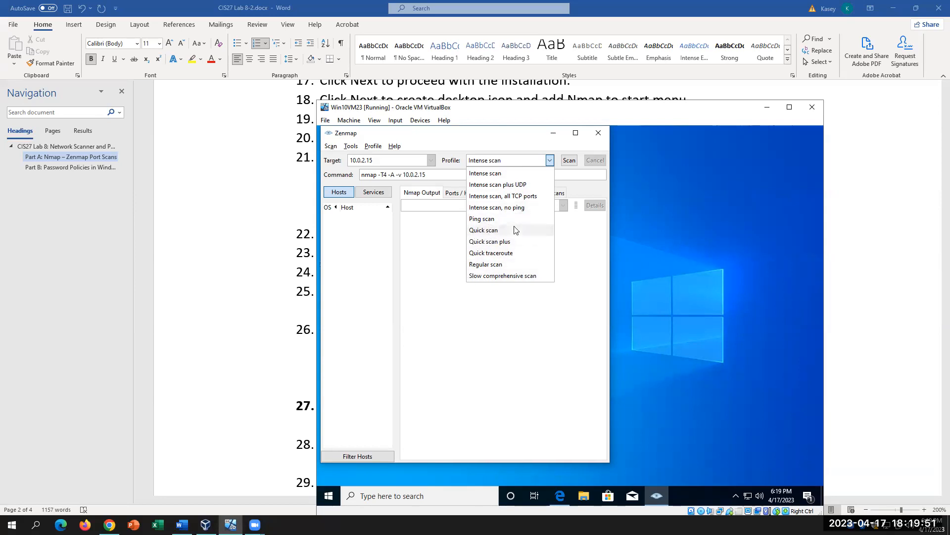
{"action": "left_click", "coordinate": [181, 259]}
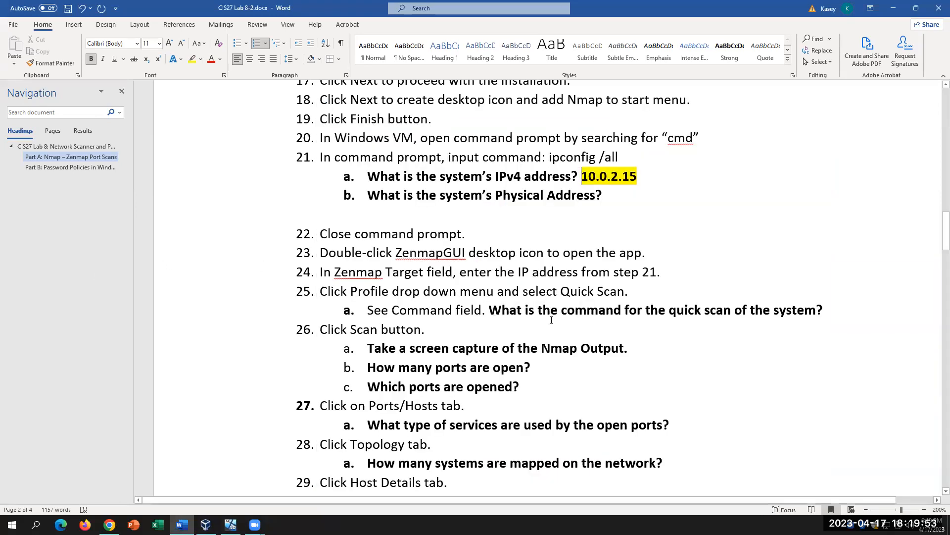
{"action": "left_click_drag", "start_coordinate": [664, 275], "coordinate": [426, 271]}
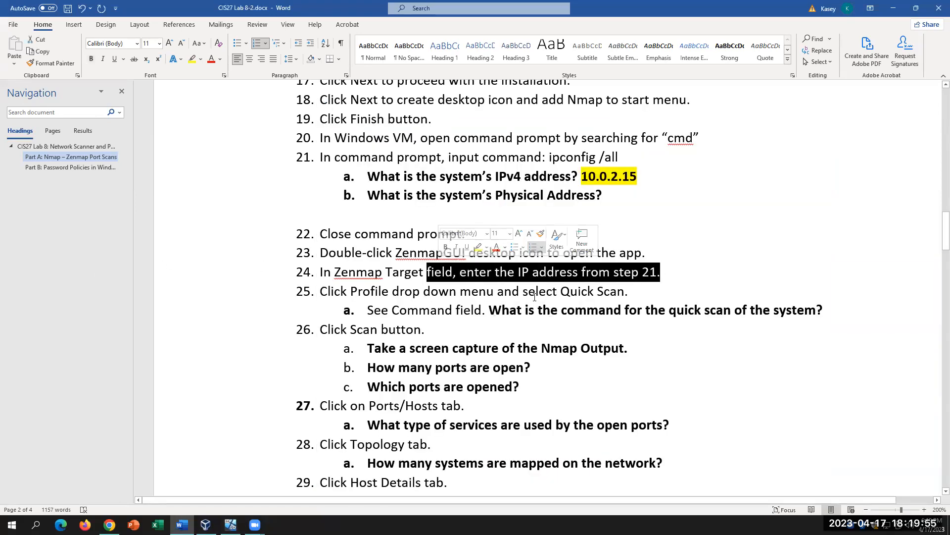
{"action": "left_click_drag", "start_coordinate": [625, 292], "coordinate": [561, 291]}
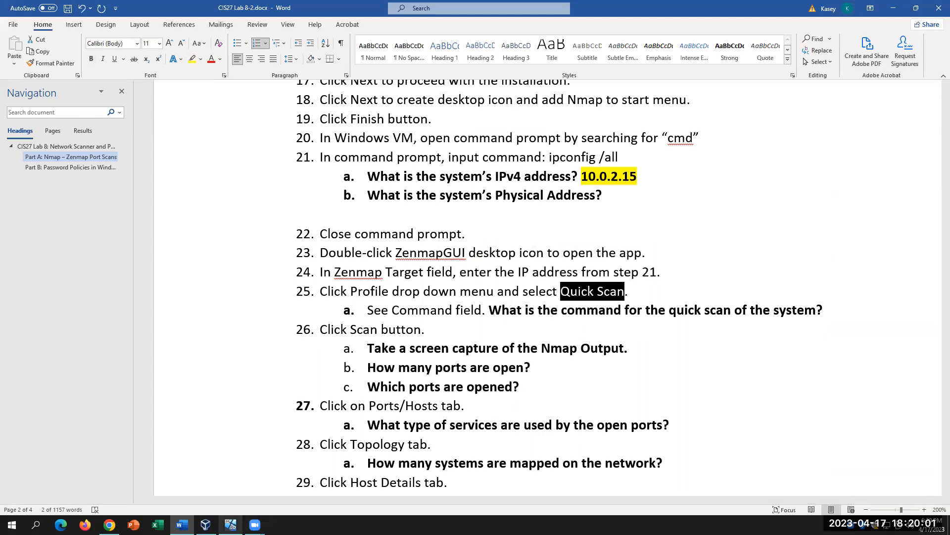
{"action": "left_click", "coordinate": [230, 525]}
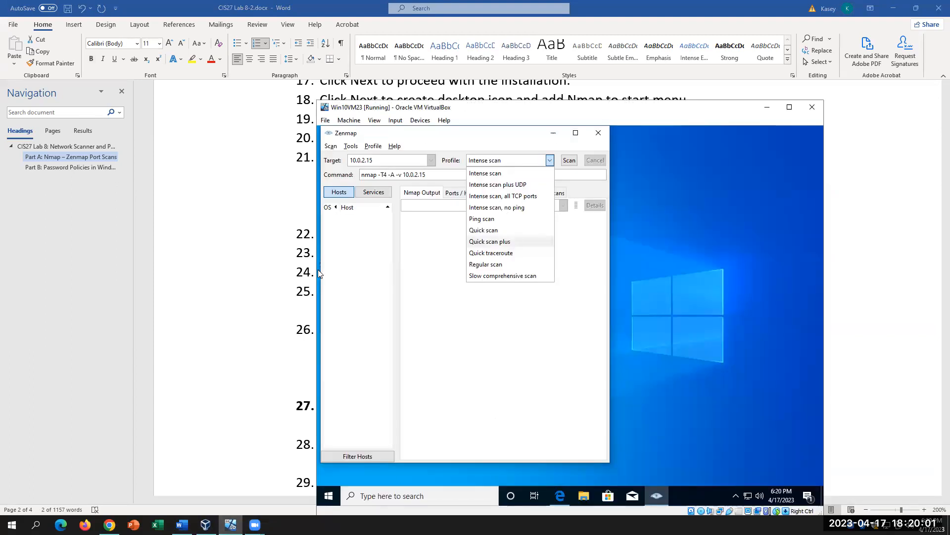
{"action": "left_click", "coordinate": [490, 231]}
Step: Examine the nmap command for the quick scan in Zenmap and compare it with lab question 25a in Word
{"action": "left_click_drag", "start_coordinate": [426, 174], "coordinate": [357, 174]}
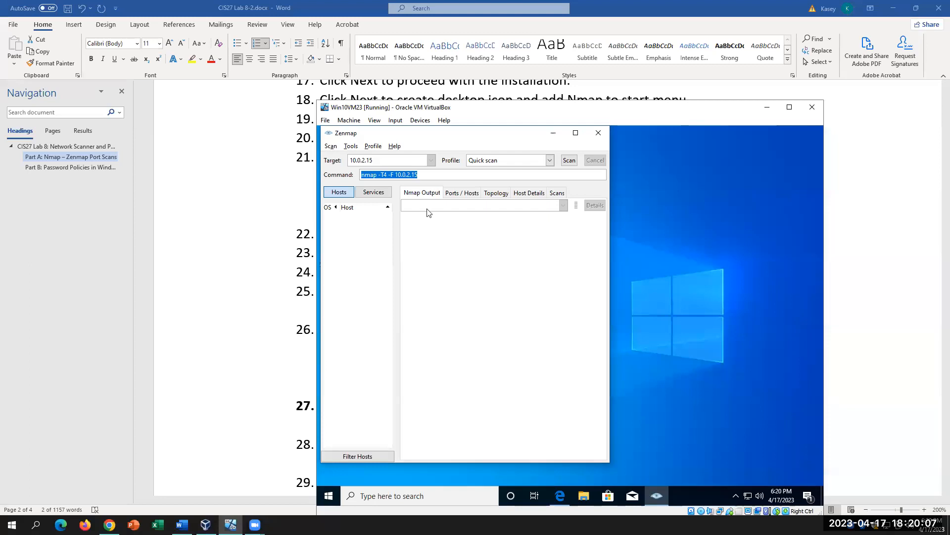
{"action": "left_click", "coordinate": [452, 178]}
{"action": "left_click_drag", "start_coordinate": [423, 175], "coordinate": [399, 174]}
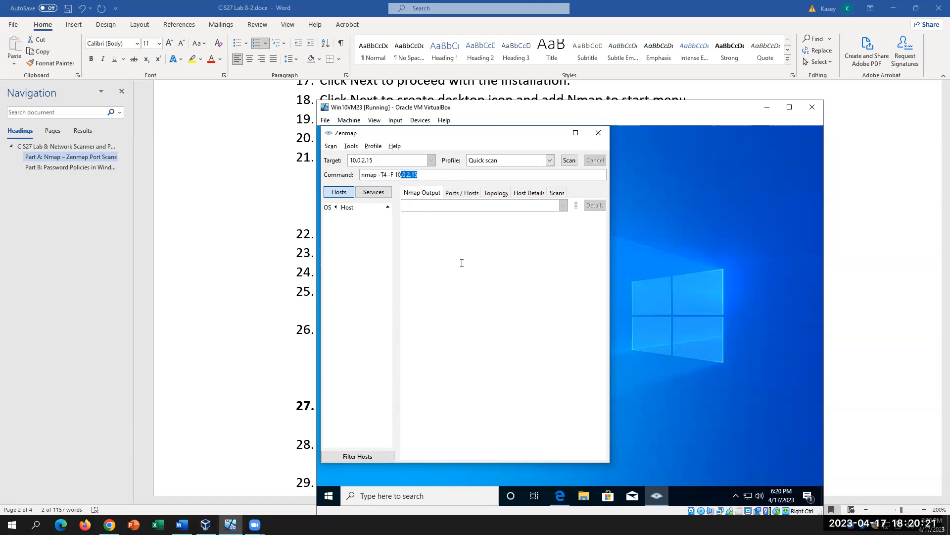
{"action": "left_click", "coordinate": [473, 288]}
{"action": "left_click", "coordinate": [183, 299]}
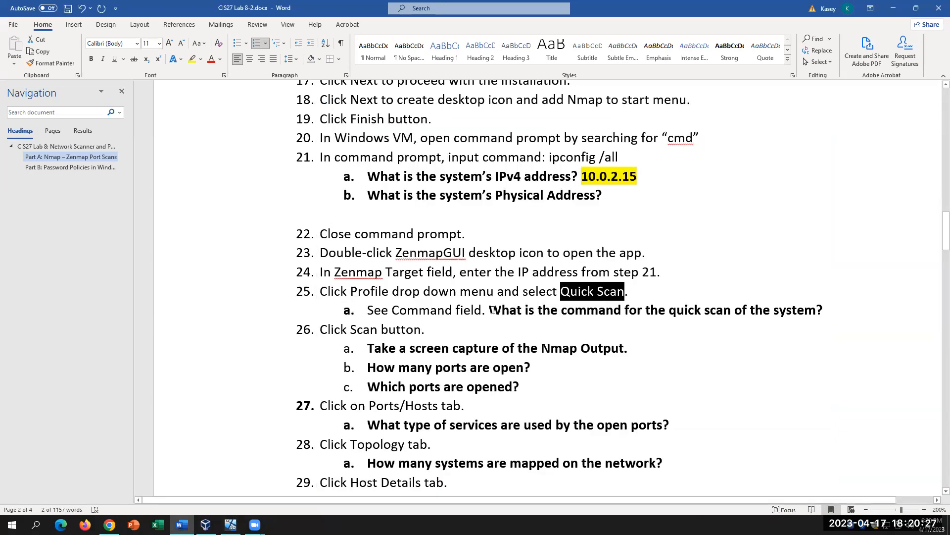
{"action": "left_click_drag", "start_coordinate": [490, 309], "coordinate": [624, 310]}
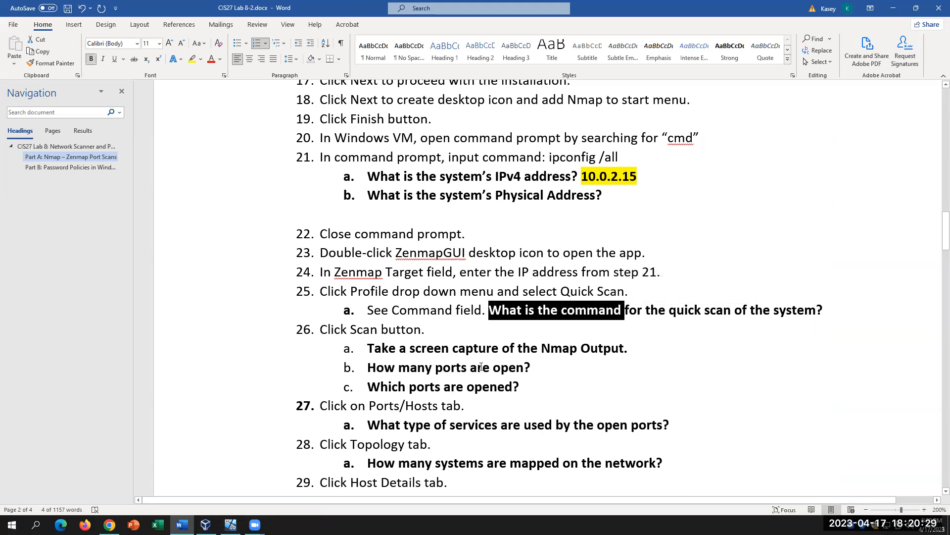
Step: Switch back to Zenmap in the VM and run the quick scan on 10.0.2.15
{"action": "mouse_move", "coordinate": [231, 524]}
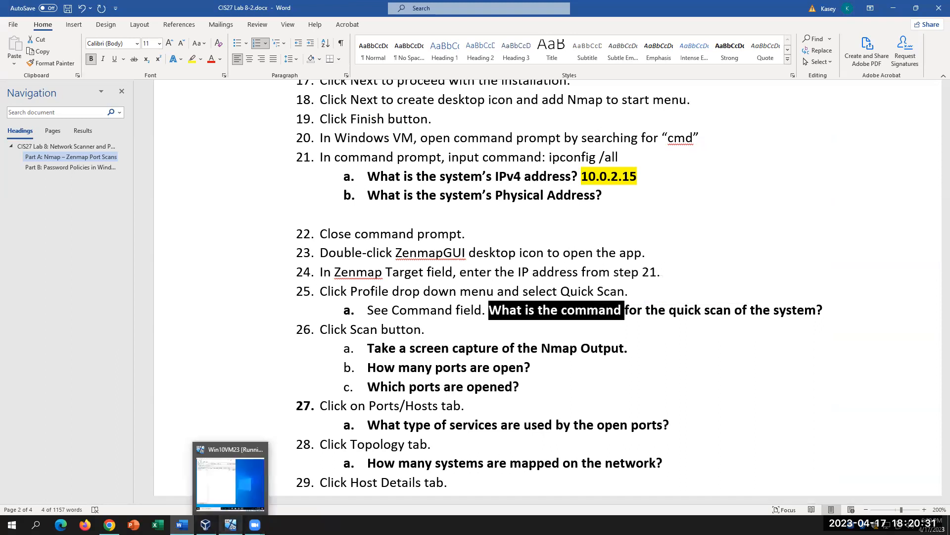
{"action": "left_click", "coordinate": [233, 478]}
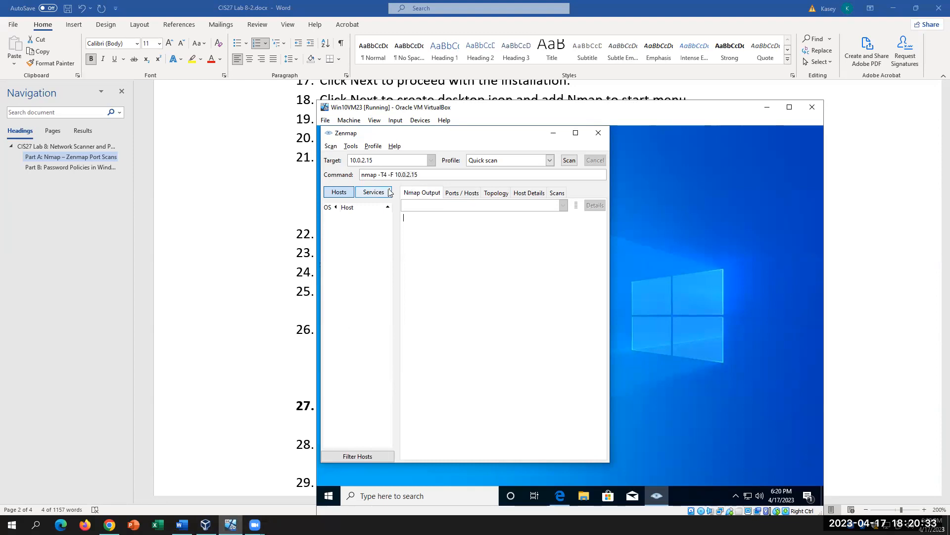
{"action": "left_click", "coordinate": [569, 160]}
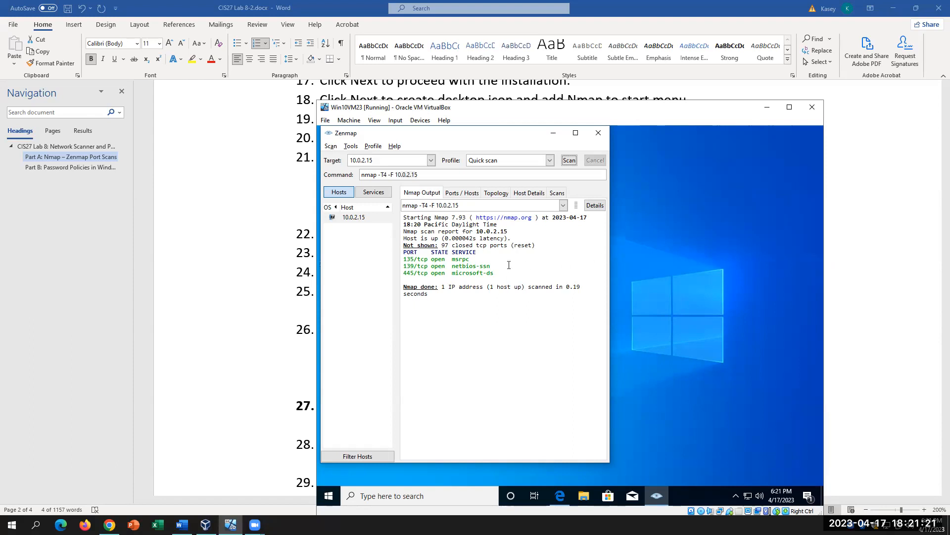
Step: Maximize the Zenmap window and examine the open port lines for 135, 139 and 445 in the Nmap output
{"action": "left_click", "coordinate": [576, 133]}
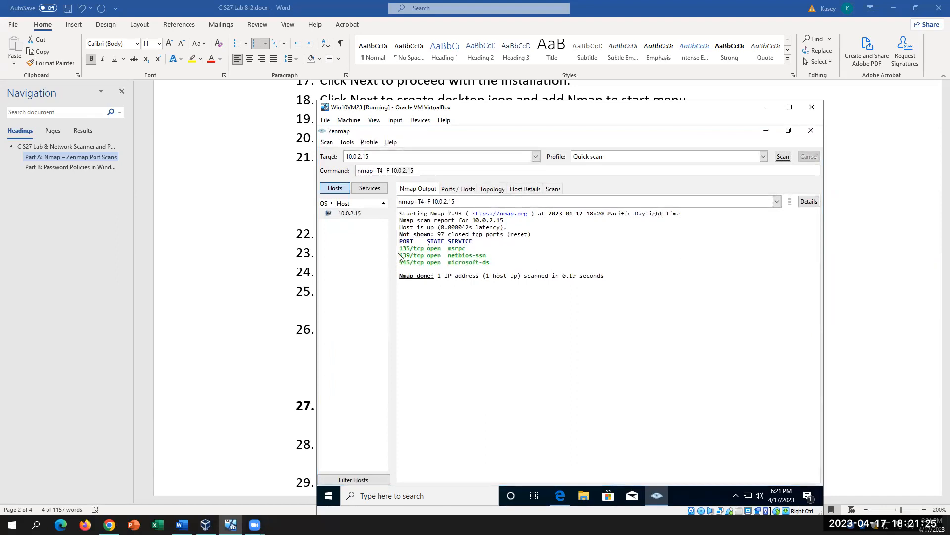
{"action": "left_click_drag", "start_coordinate": [404, 249], "coordinate": [468, 248]}
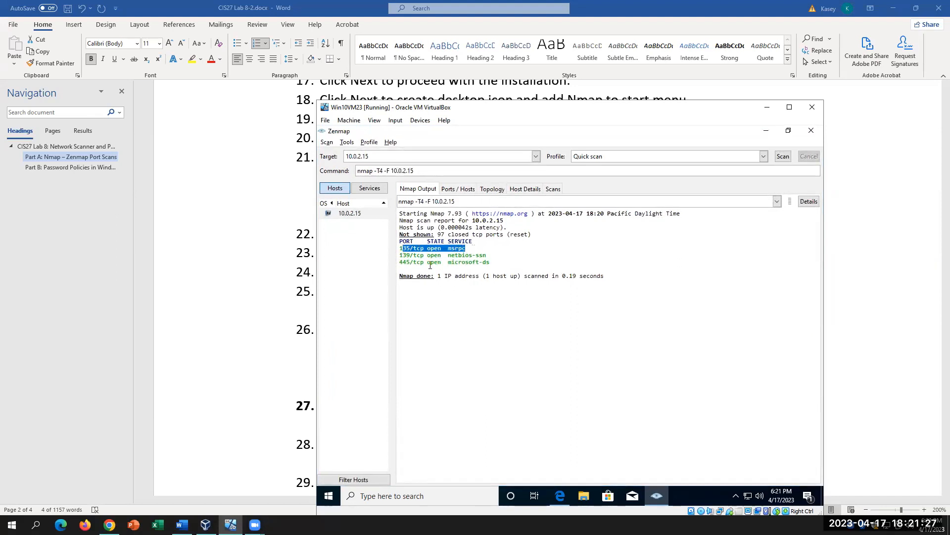
{"action": "left_click_drag", "start_coordinate": [400, 255], "coordinate": [487, 256]}
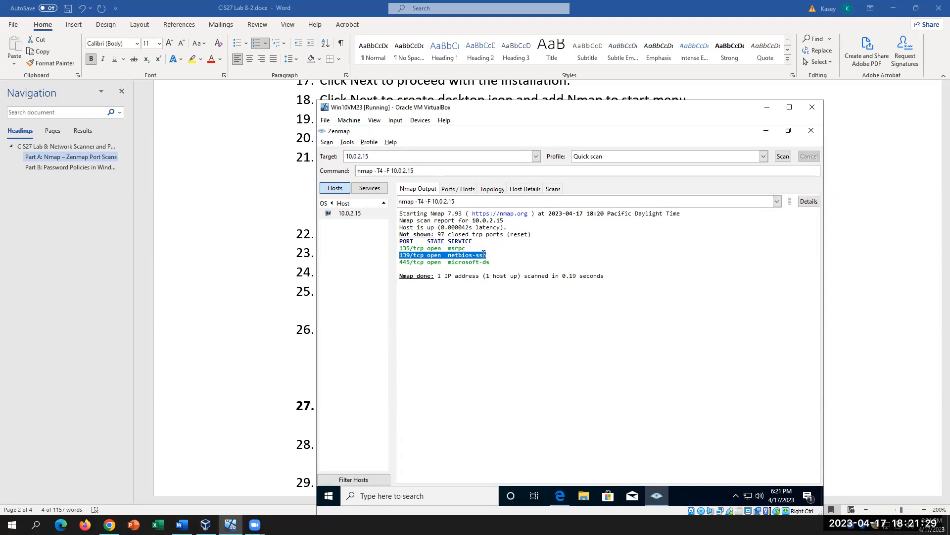
{"action": "left_click_drag", "start_coordinate": [400, 262], "coordinate": [491, 262]}
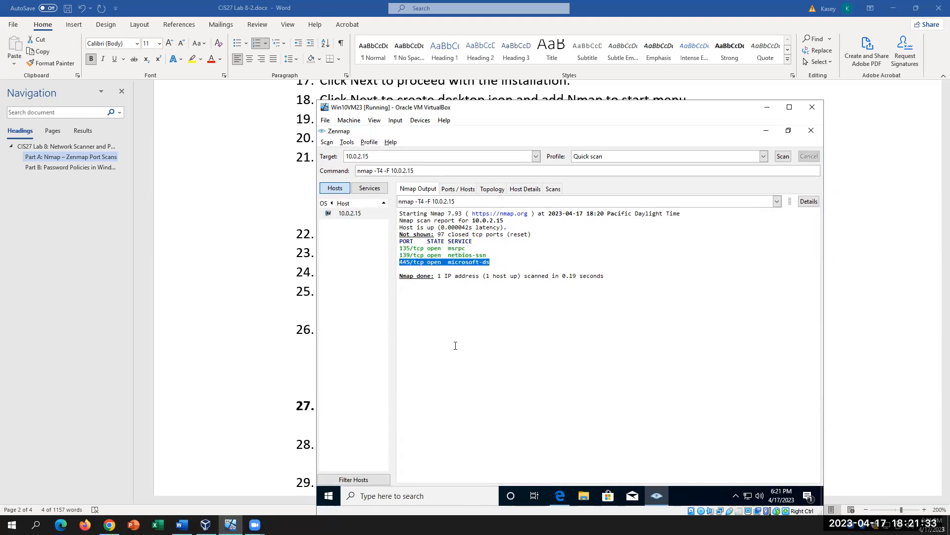
Step: Review the quick scan's ports, topology, host details and scan list in Zenmap, returning to the Nmap output
{"action": "left_click", "coordinate": [462, 190]}
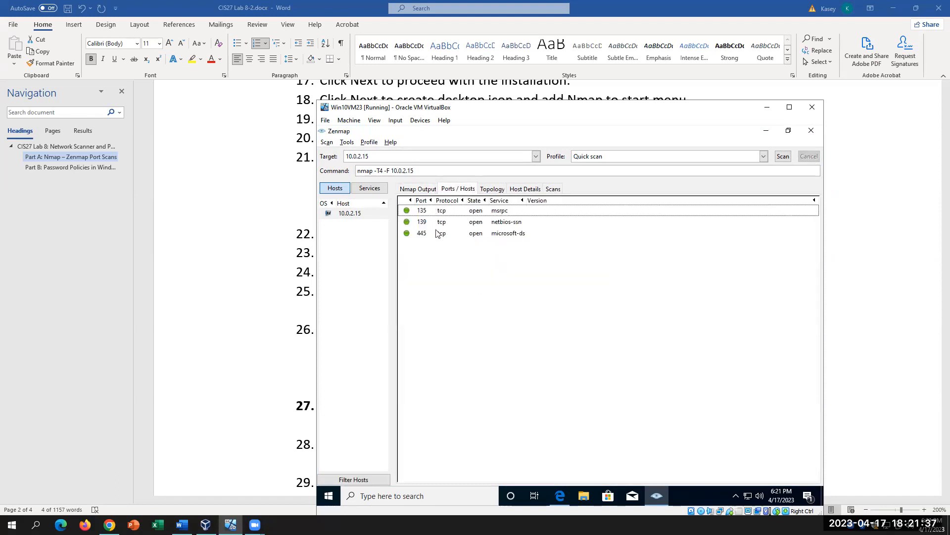
{"action": "left_click", "coordinate": [493, 194]}
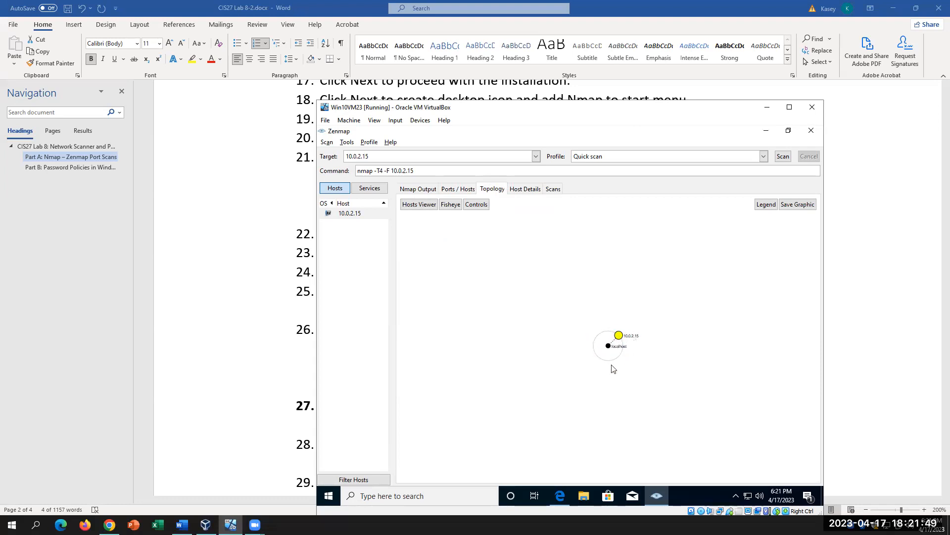
{"action": "left_click", "coordinate": [527, 191]}
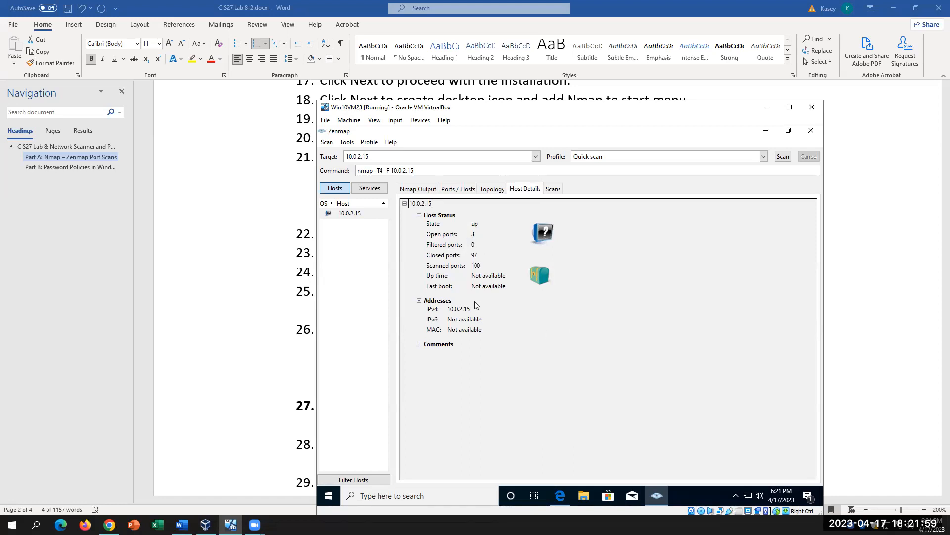
{"action": "left_click", "coordinate": [553, 189]}
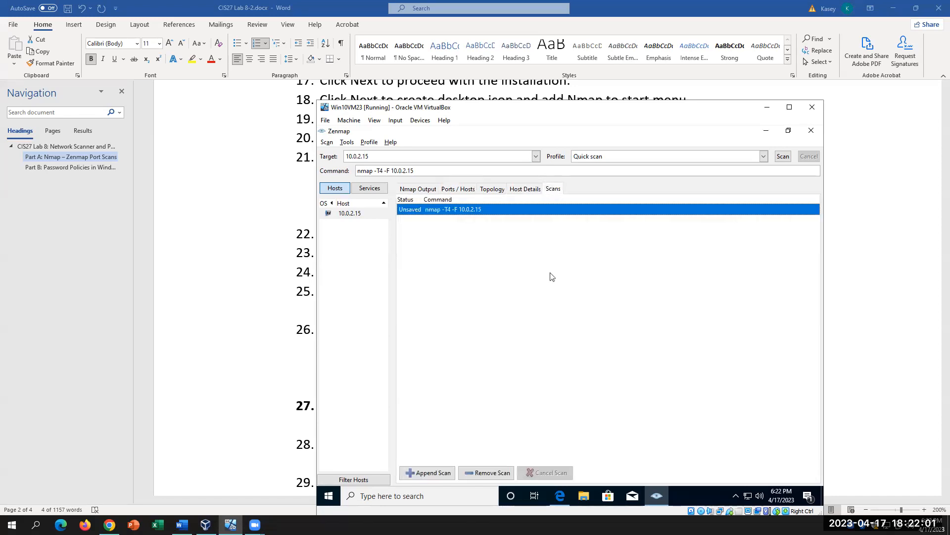
{"action": "left_click", "coordinate": [415, 189]}
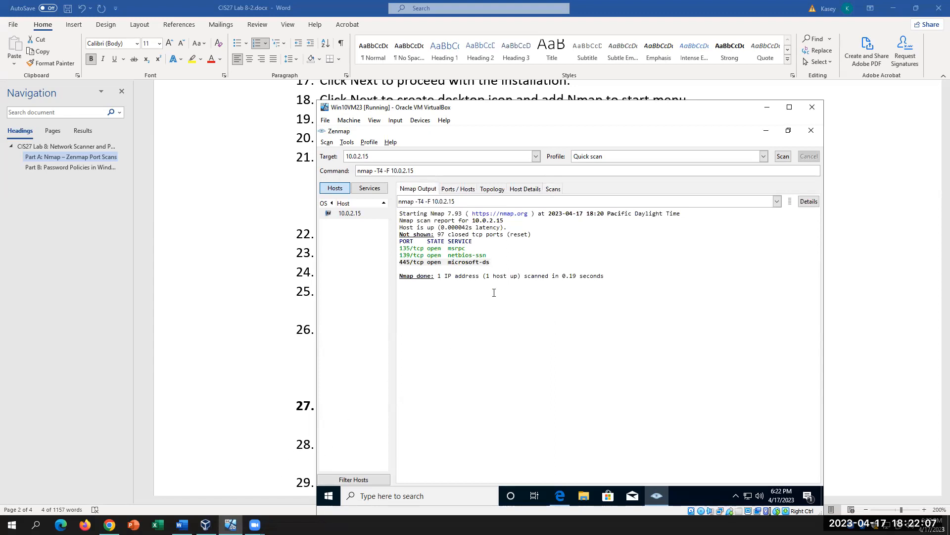
Step: Check the scan target 10.0.2.15 and the list of available scan profiles in Zenmap
{"action": "left_click_drag", "start_coordinate": [381, 158], "coordinate": [342, 156]}
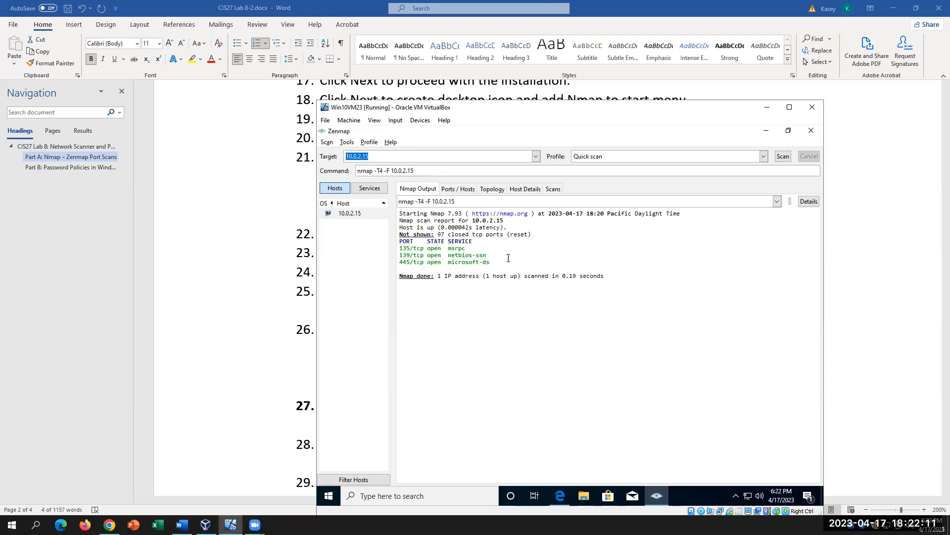
{"action": "left_click", "coordinate": [620, 157]}
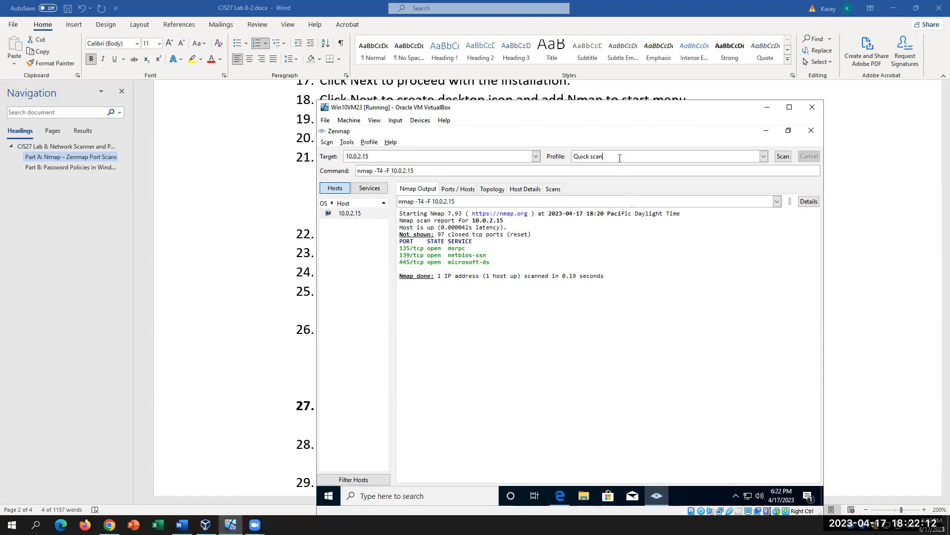
{"action": "left_click", "coordinate": [764, 157]}
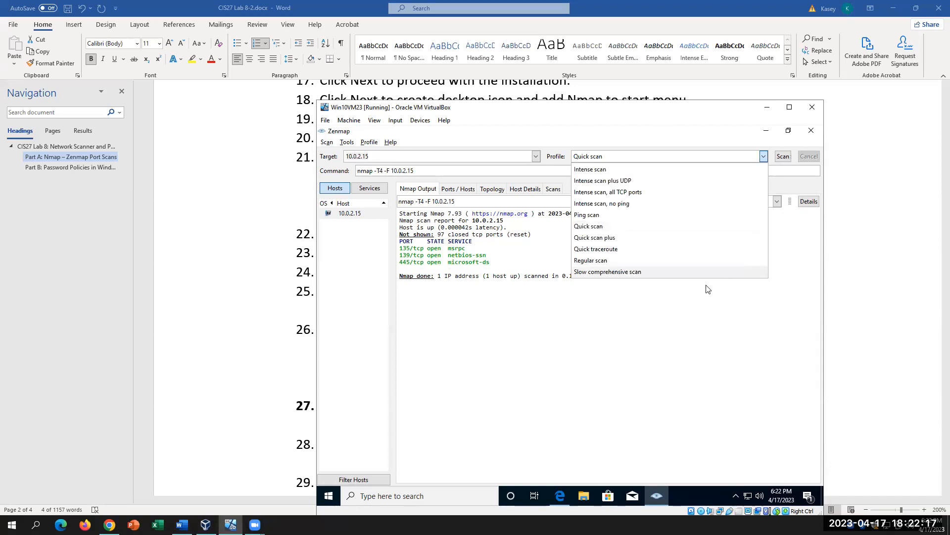
Step: Switch to Word and review lab questions 25a on the quick scan command and 26a on the Nmap output capture
{"action": "left_click", "coordinate": [182, 525]}
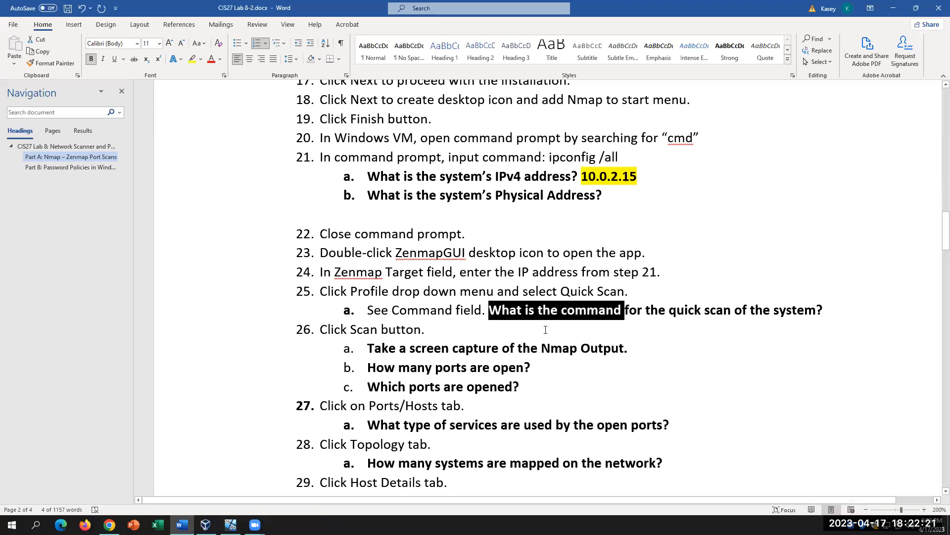
{"action": "key", "text": "Right"}
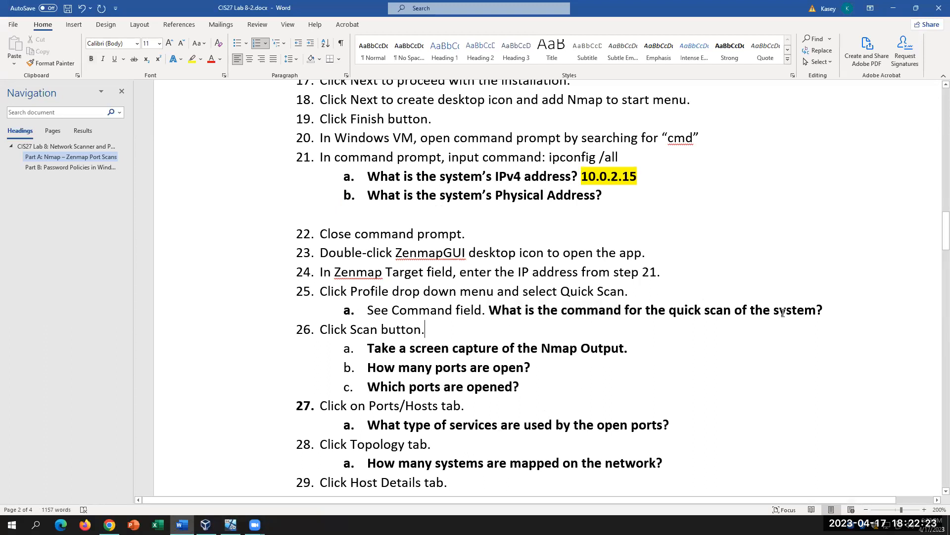
{"action": "left_click_drag", "start_coordinate": [827, 310], "coordinate": [490, 310]}
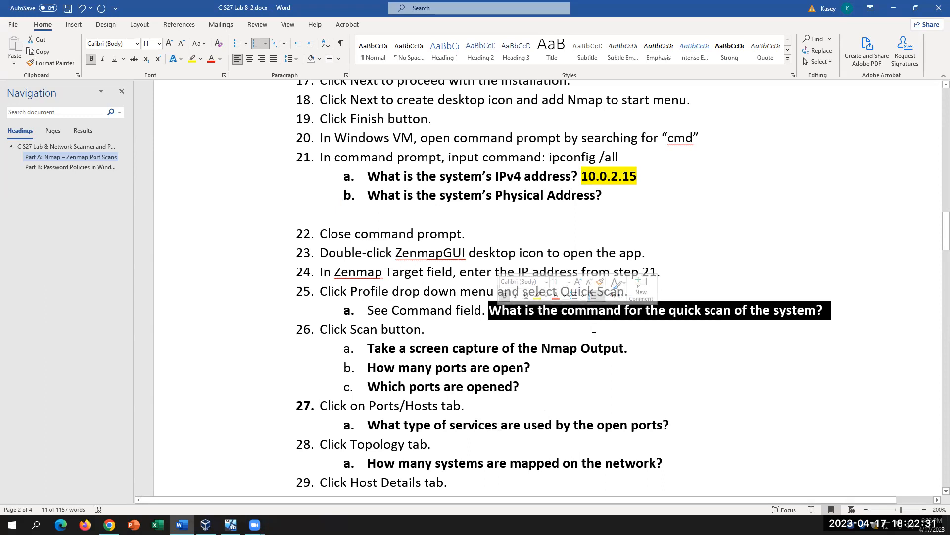
{"action": "left_click", "coordinate": [650, 353]}
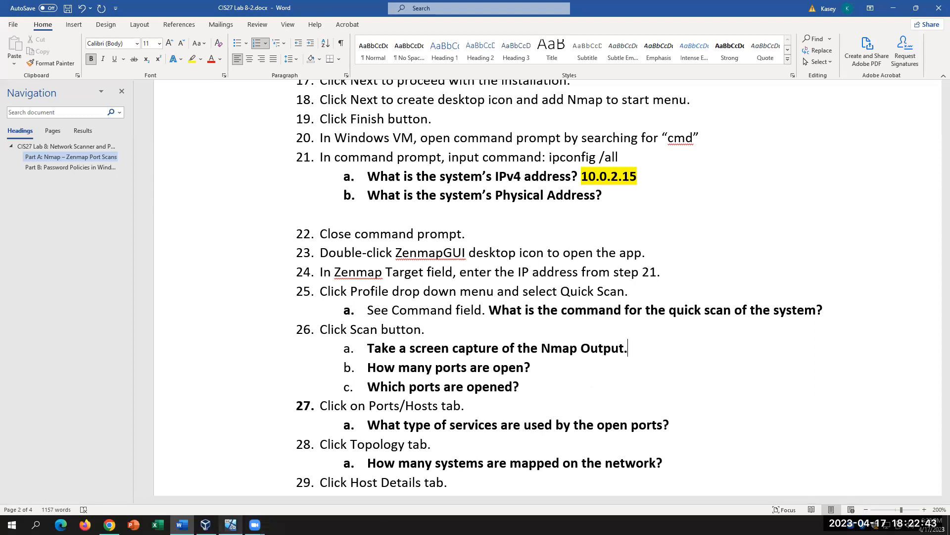
Step: Switch back to Zenmap in the VM and examine which ports the Nmap output lists as open
{"action": "left_click", "coordinate": [231, 525]}
{"action": "left_click", "coordinate": [495, 322]}
{"action": "left_click_drag", "start_coordinate": [510, 266], "coordinate": [388, 247]}
{"action": "left_click", "coordinate": [518, 400]}
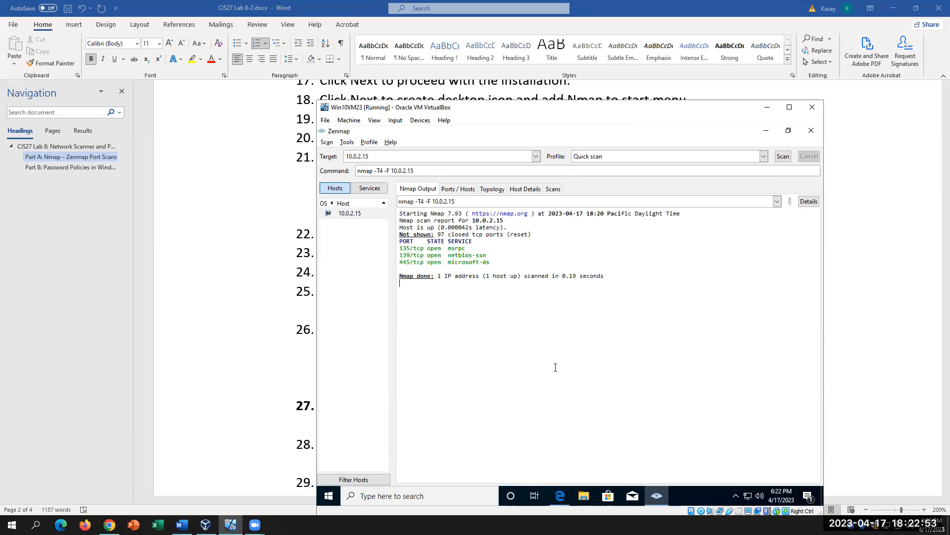
{"action": "left_click_drag", "start_coordinate": [490, 263], "coordinate": [400, 248]}
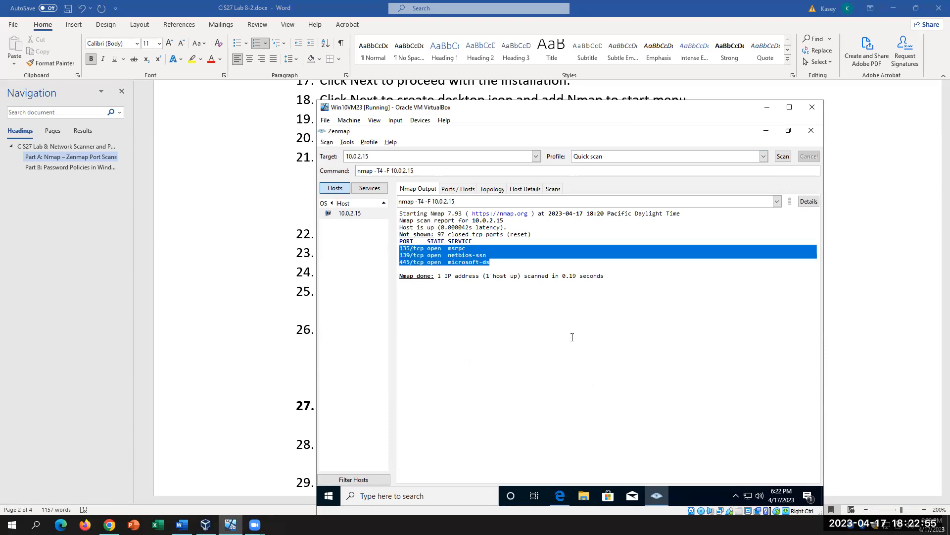
{"action": "left_click", "coordinate": [563, 319]}
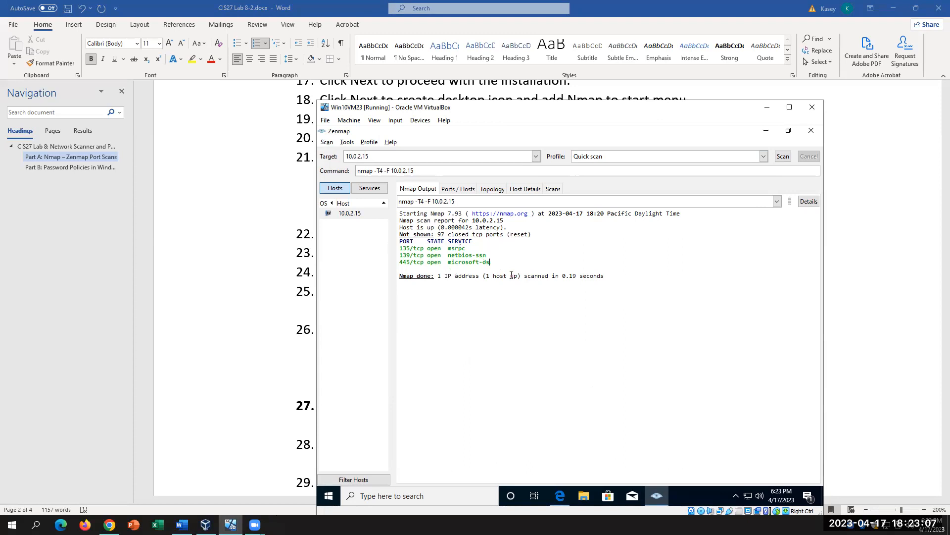
{"action": "left_click", "coordinate": [564, 355]}
{"action": "left_click_drag", "start_coordinate": [500, 261], "coordinate": [400, 254]}
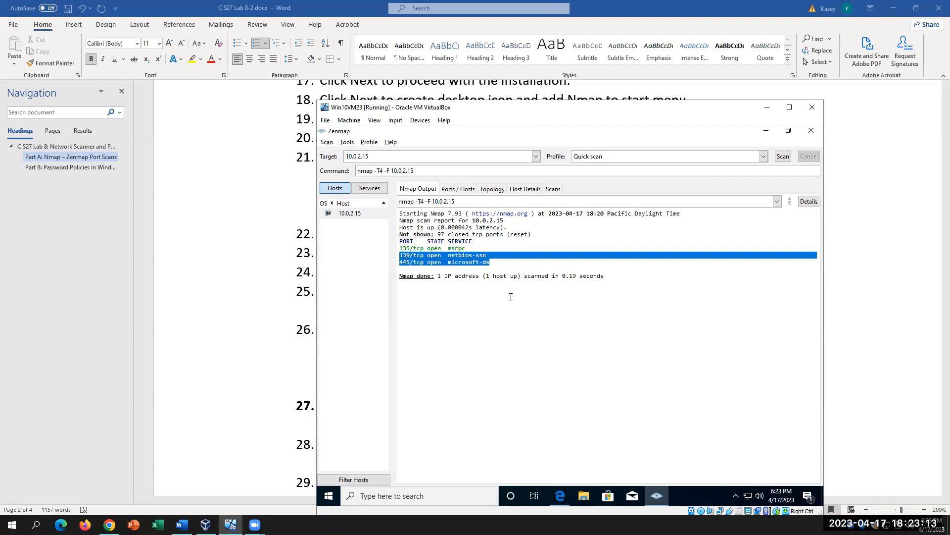
{"action": "left_click", "coordinate": [537, 320]}
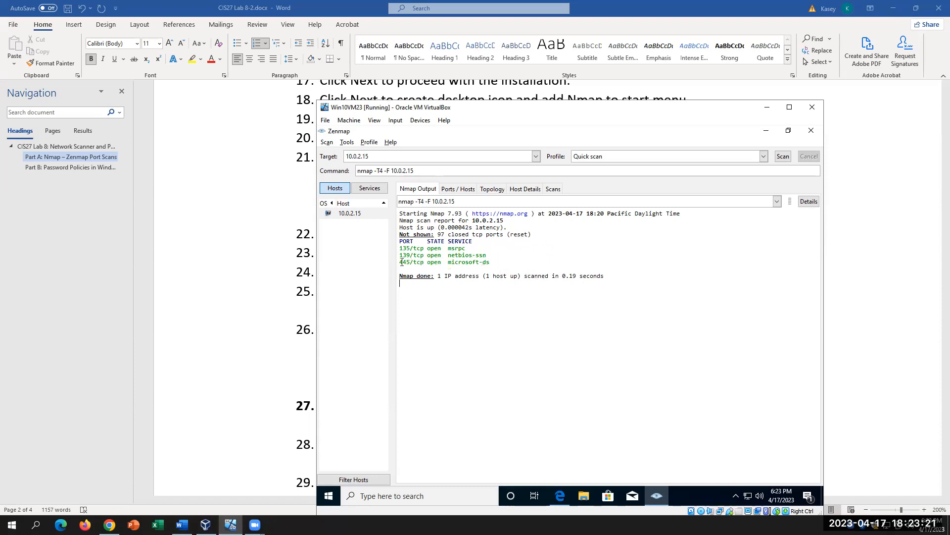
{"action": "left_click_drag", "start_coordinate": [495, 261], "coordinate": [399, 248]}
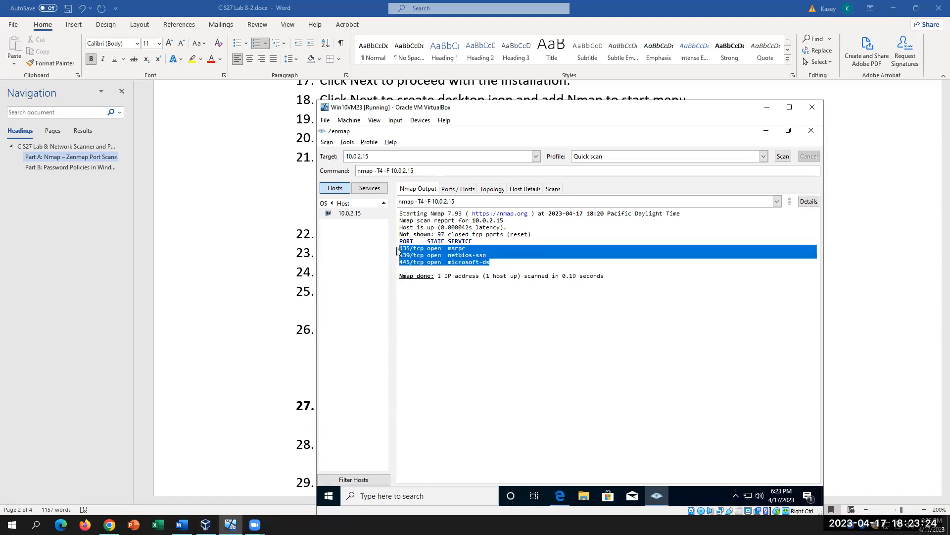
Step: View the scanned host's port list in Zenmap and read lab question 27a about the open ports' services in Word
{"action": "left_click", "coordinate": [458, 189]}
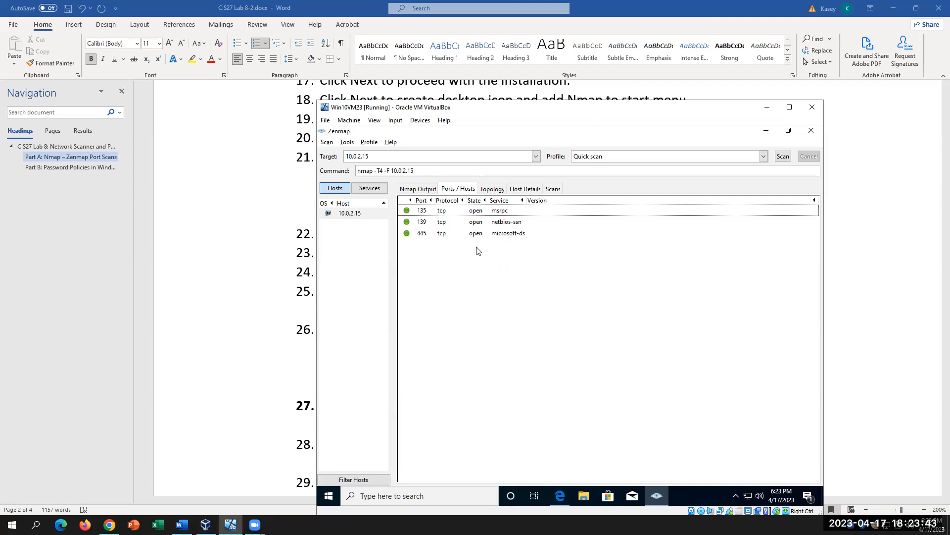
{"action": "left_click", "coordinate": [266, 318]}
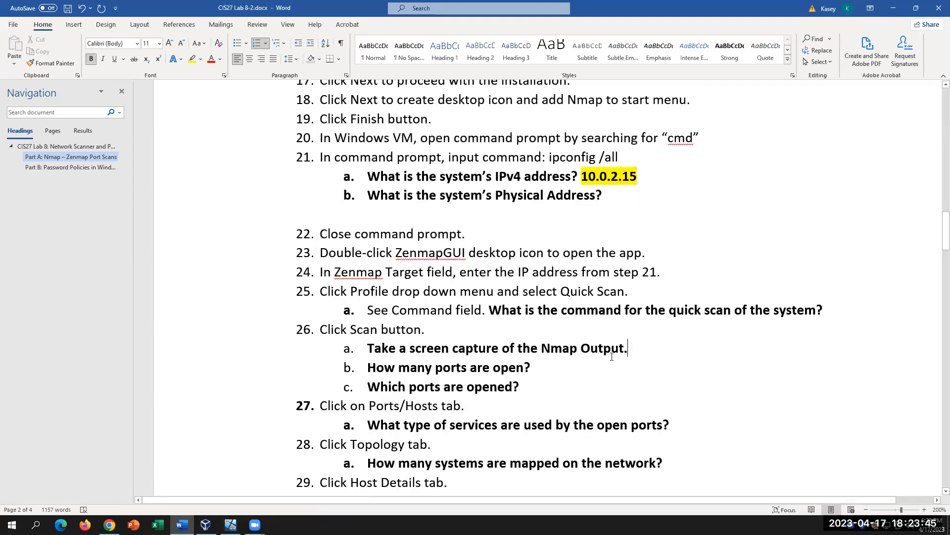
{"action": "left_click", "coordinate": [569, 384]}
{"action": "left_click_drag", "start_coordinate": [384, 425], "coordinate": [653, 421]}
Step: Switch back to Zenmap and examine the service used by each of the ports 135, 139 and 445
{"action": "left_click", "coordinate": [230, 524]}
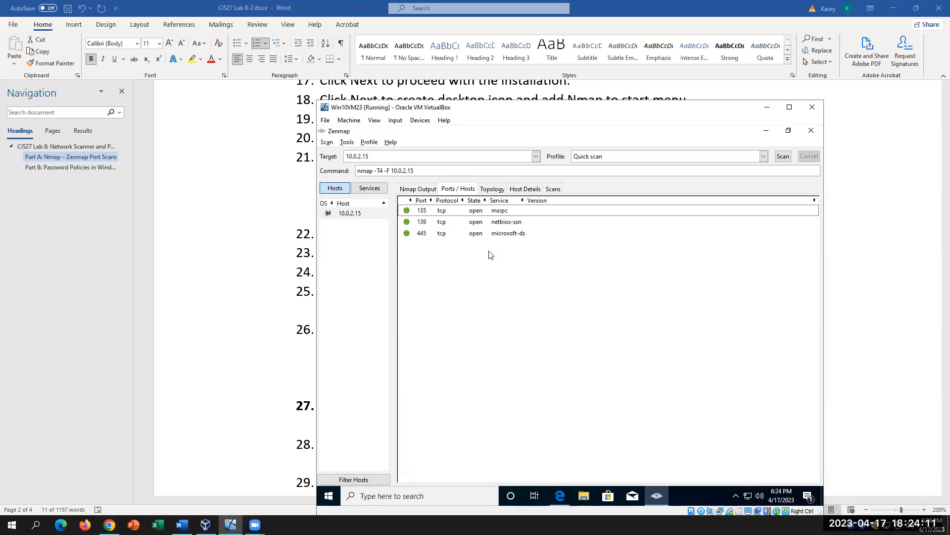
{"action": "left_click", "coordinate": [532, 224]}
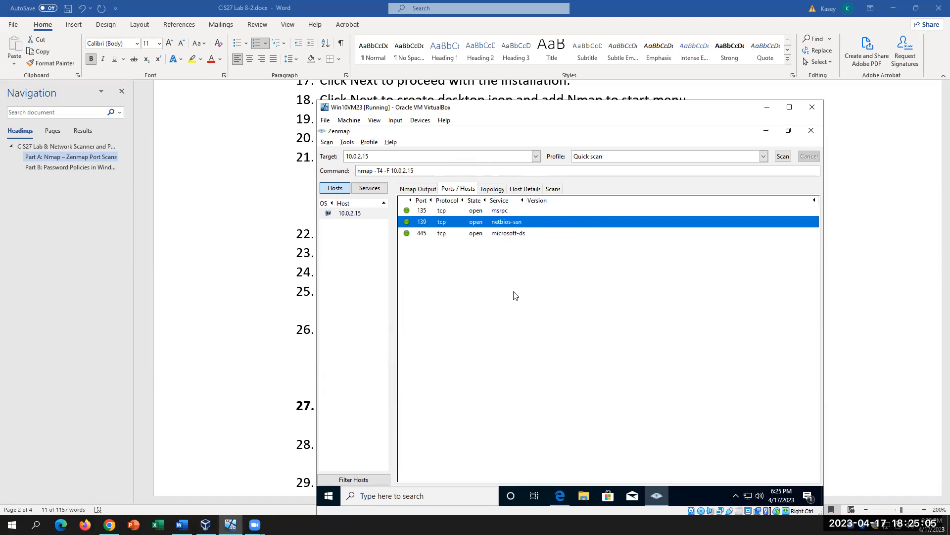
{"action": "left_click", "coordinate": [501, 215]}
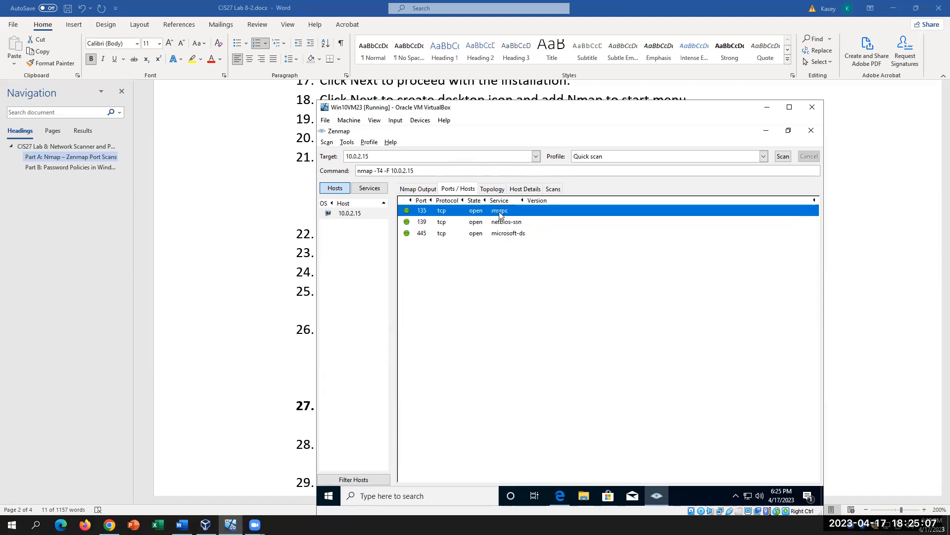
{"action": "left_click", "coordinate": [513, 224]}
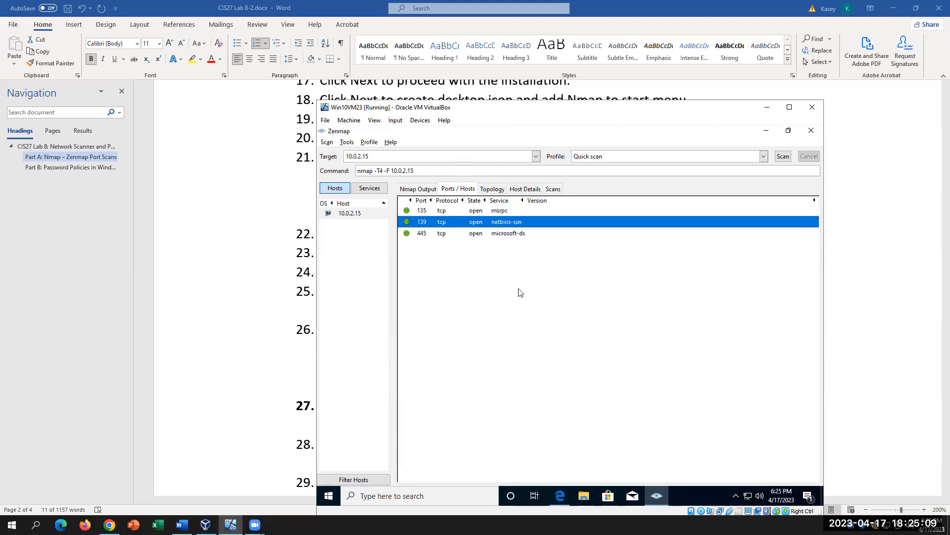
{"action": "left_click", "coordinate": [501, 235]}
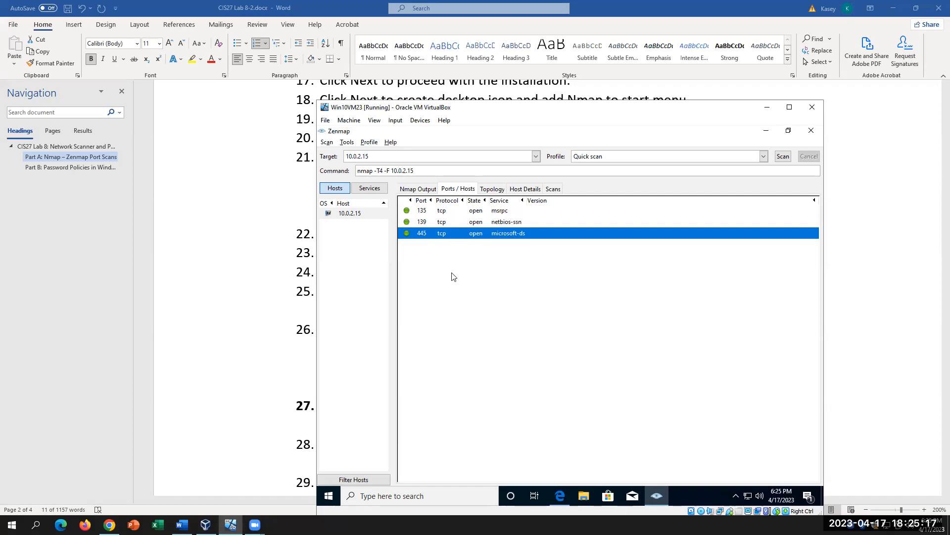
Step: View the network topology in Zenmap and compare it with lab question 28a about mapped systems in Word
{"action": "left_click", "coordinate": [246, 296]}
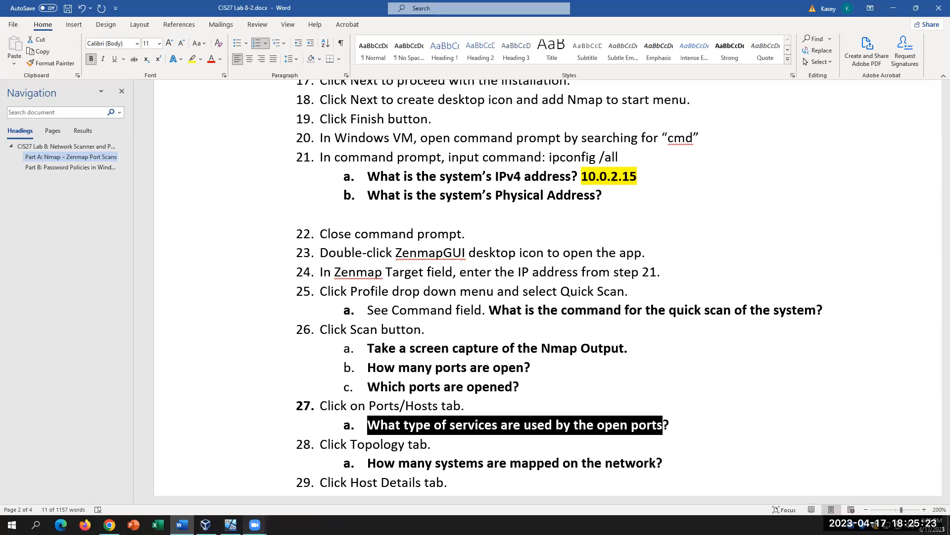
{"action": "left_click", "coordinate": [231, 525]}
{"action": "left_click", "coordinate": [496, 190]}
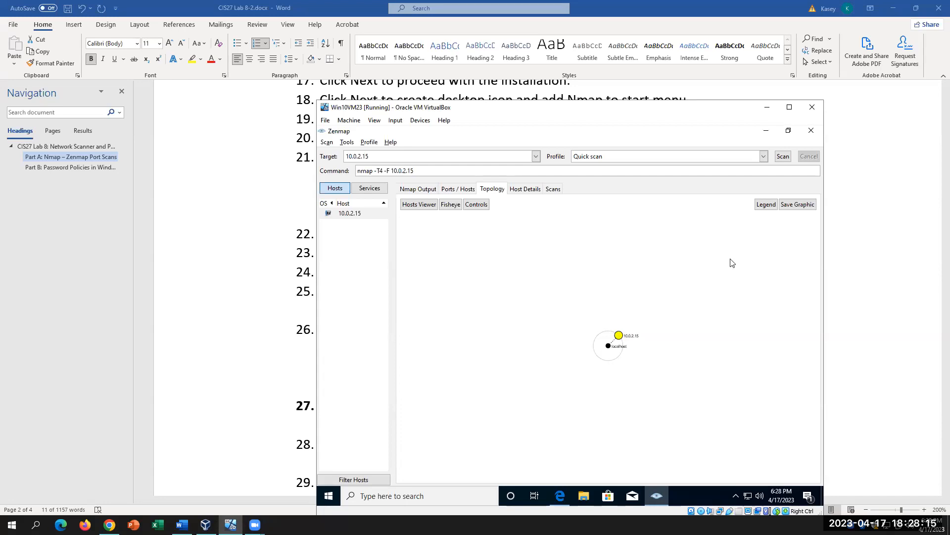
{"action": "left_click", "coordinate": [212, 364]}
{"action": "scroll", "coordinate": [610, 360], "scroll_direction": "down", "scroll_amount": 3}
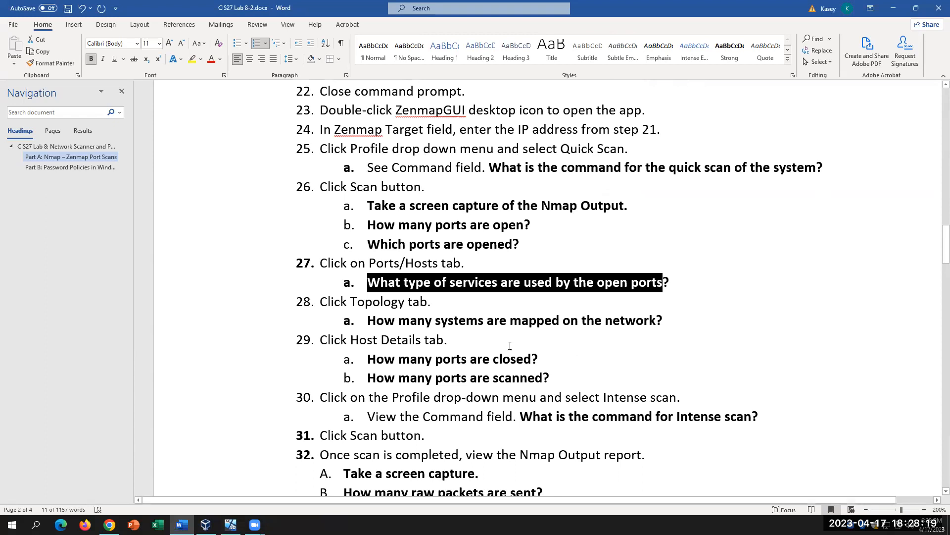
{"action": "left_click_drag", "start_coordinate": [369, 321], "coordinate": [667, 324]}
{"action": "left_click", "coordinate": [231, 524]}
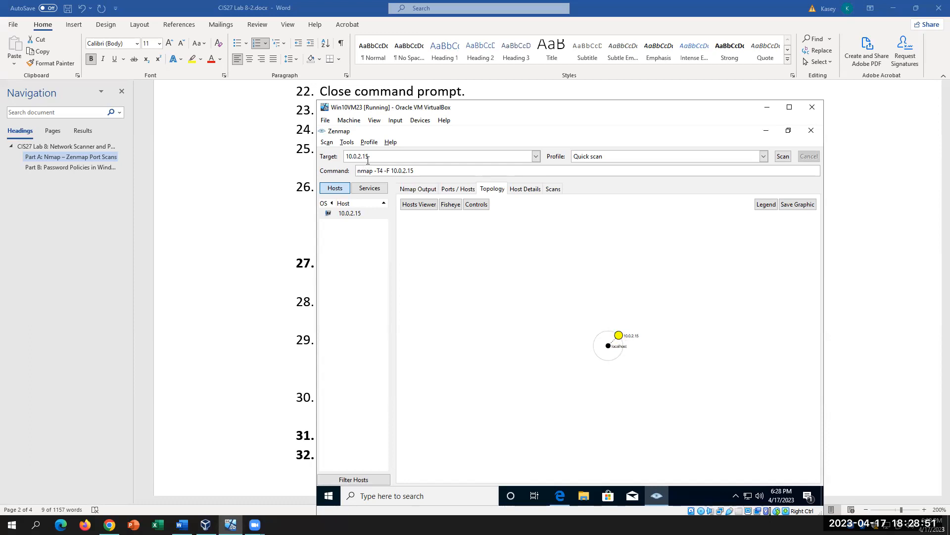
Step: Read lab step 29 in Word and view the scanned host's status, addresses and comments in Zenmap's host details
{"action": "left_click", "coordinate": [212, 286]}
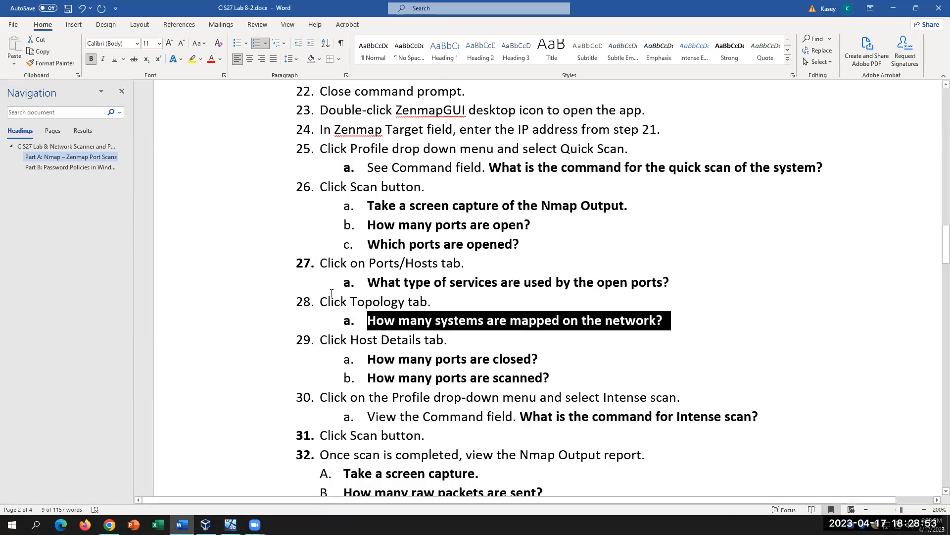
{"action": "scroll", "coordinate": [486, 353], "scroll_direction": "down", "scroll_amount": 2}
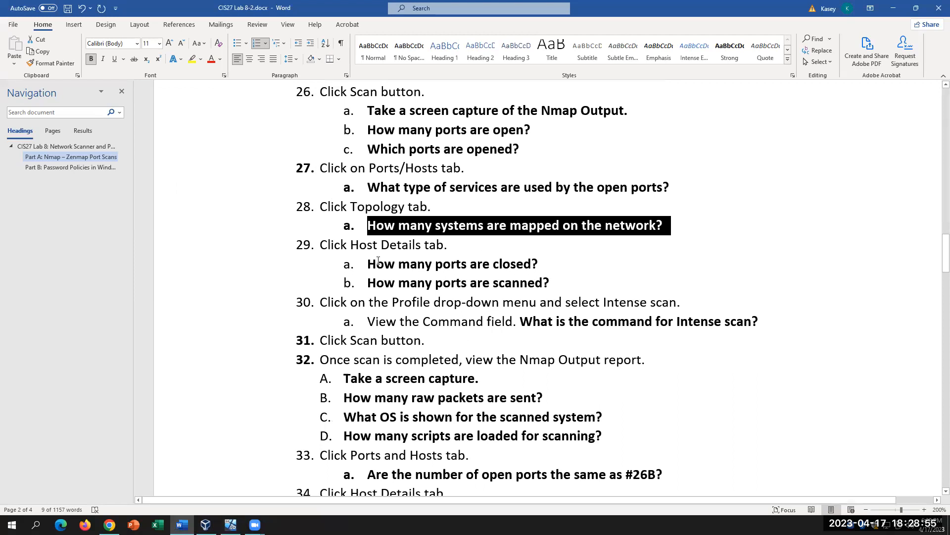
{"action": "left_click", "coordinate": [230, 524]}
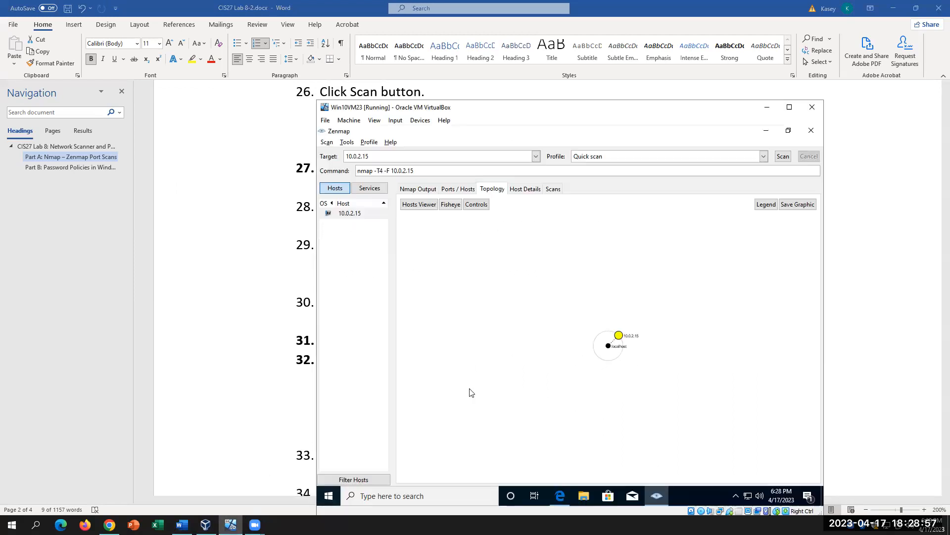
{"action": "left_click", "coordinate": [526, 190]}
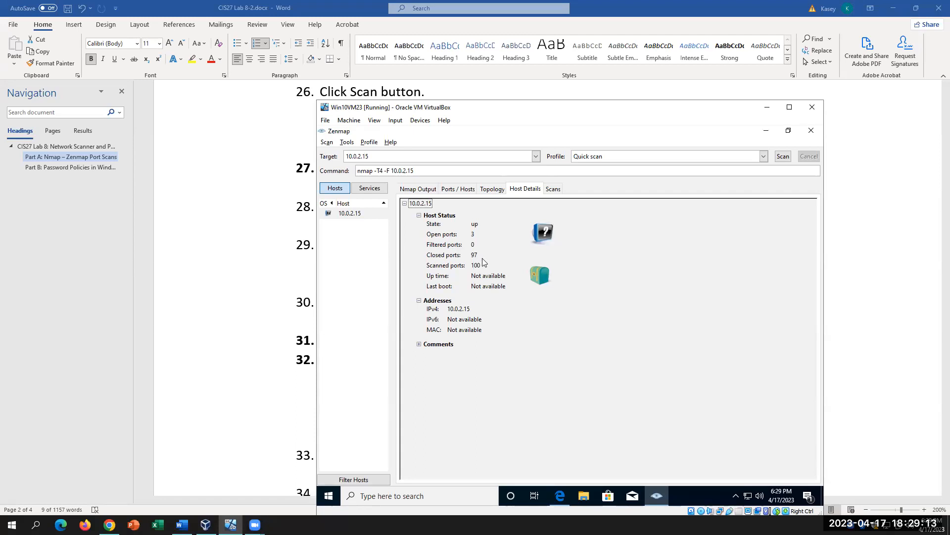
{"action": "left_click", "coordinate": [420, 344]}
{"action": "left_click", "coordinate": [420, 344]}
{"action": "left_click", "coordinate": [418, 300]}
{"action": "left_click", "coordinate": [419, 300]}
Step: Compare lab questions 29a and 29b about closed and scanned ports in Word with the host details in Zenmap
{"action": "left_click", "coordinate": [313, 403]}
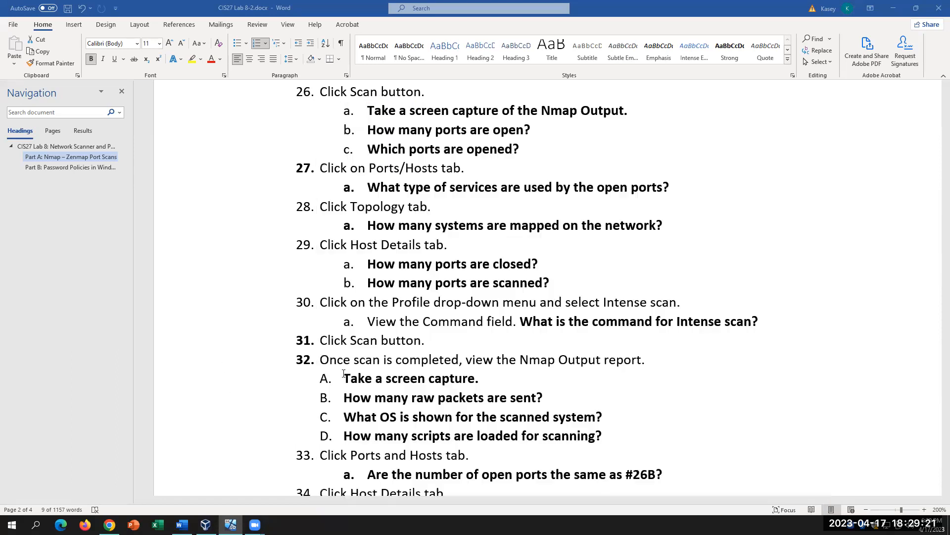
{"action": "left_click_drag", "start_coordinate": [554, 277], "coordinate": [378, 261]}
{"action": "scroll", "coordinate": [512, 370], "scroll_direction": "down", "scroll_amount": 1}
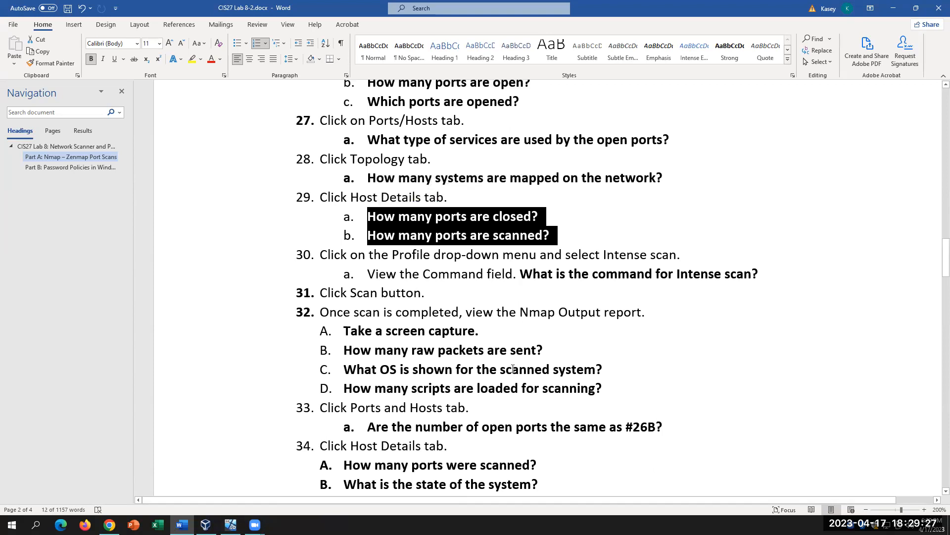
{"action": "left_click", "coordinate": [231, 525]}
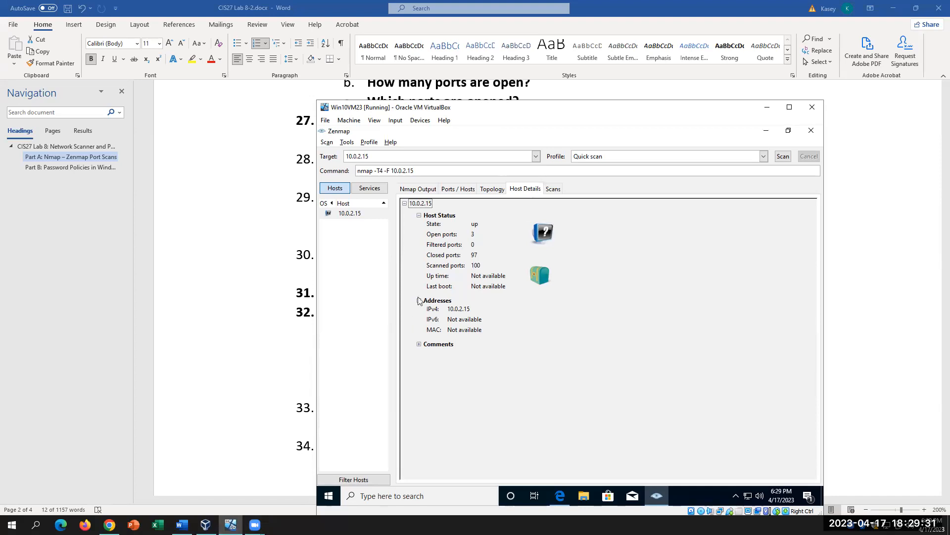
{"action": "left_click", "coordinate": [248, 325]}
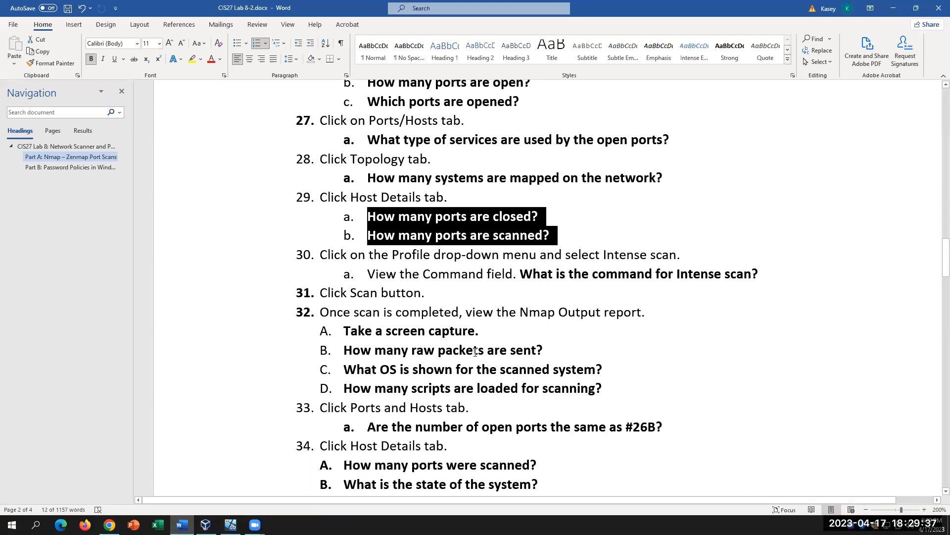
Step: Switch back to Zenmap, set the scan profile to Intense scan and display the Nmap output
{"action": "left_click", "coordinate": [231, 524]}
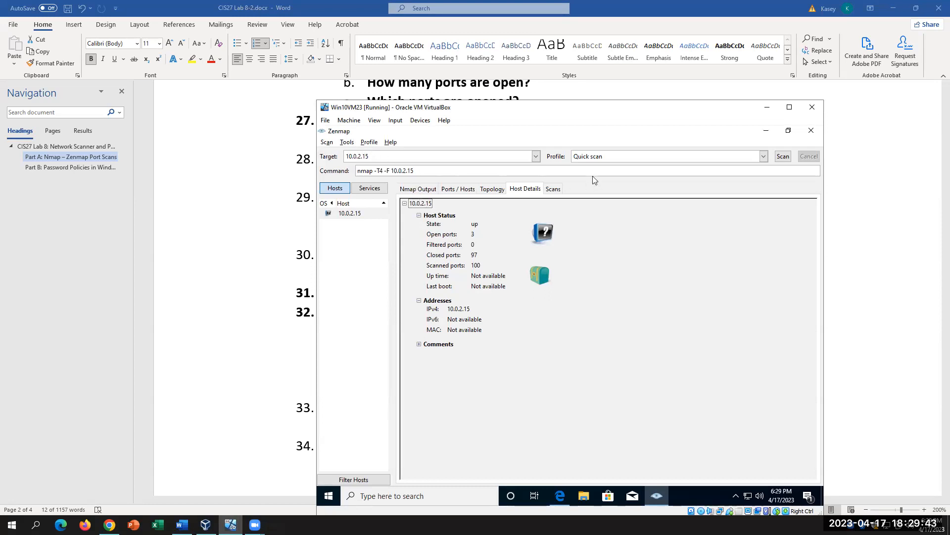
{"action": "left_click", "coordinate": [764, 157]}
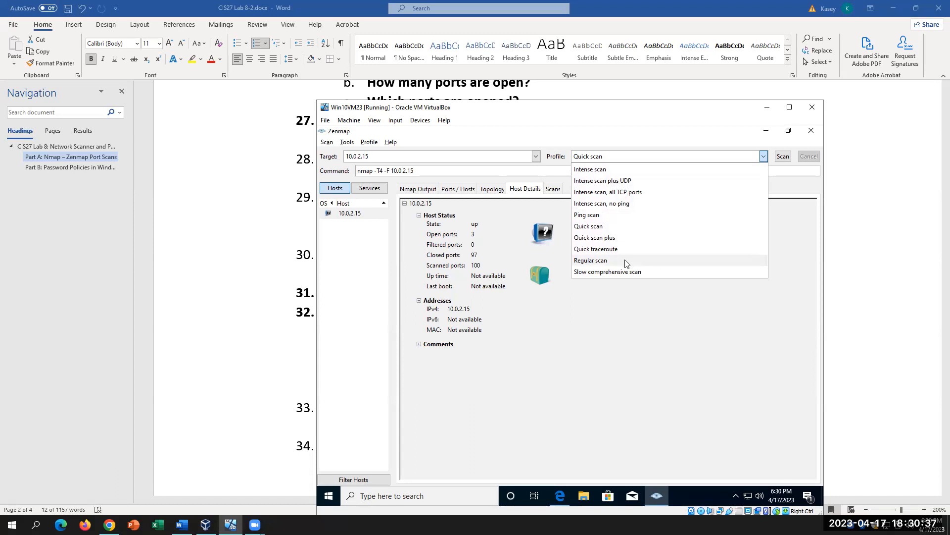
{"action": "left_click", "coordinate": [611, 169]}
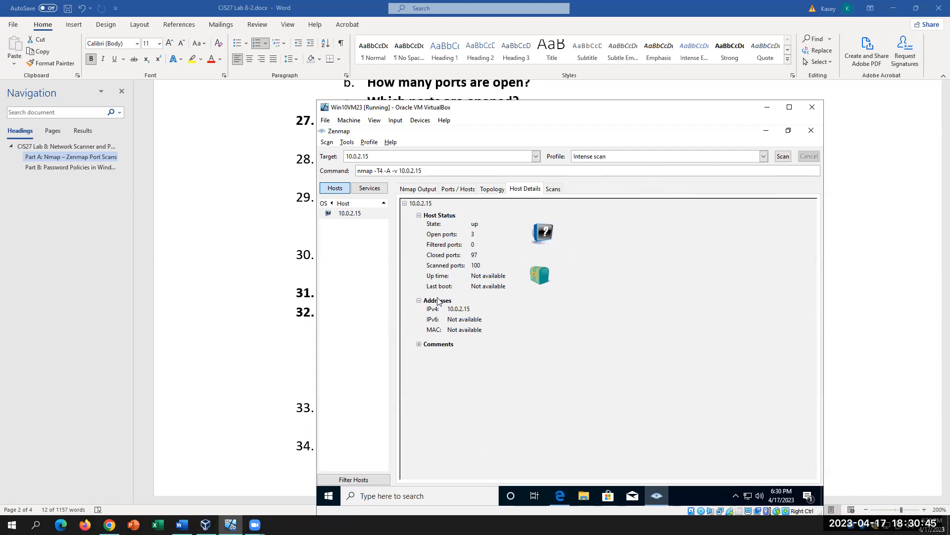
{"action": "left_click", "coordinate": [416, 189]}
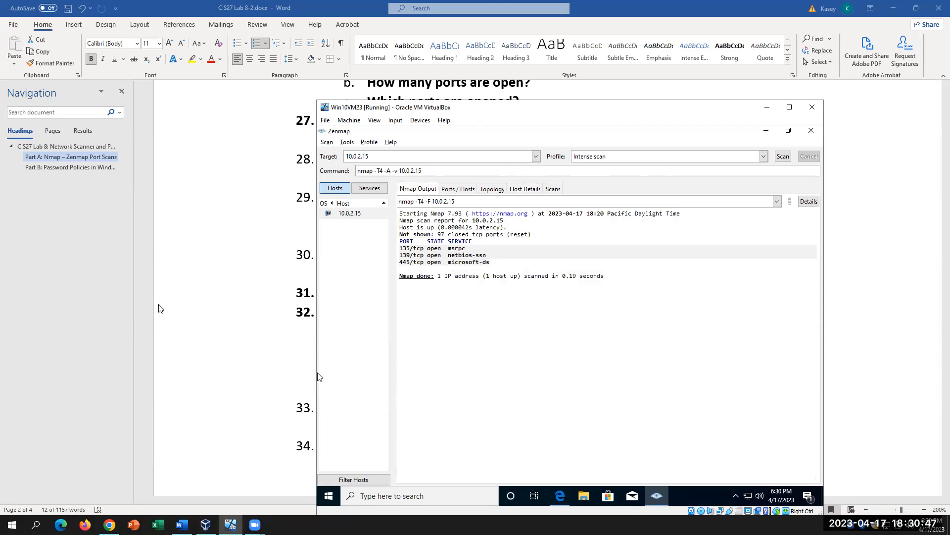
Step: Read lab question 30a in Word and examine the -A -v options of the intense scan command in Zenmap
{"action": "left_click", "coordinate": [203, 288]}
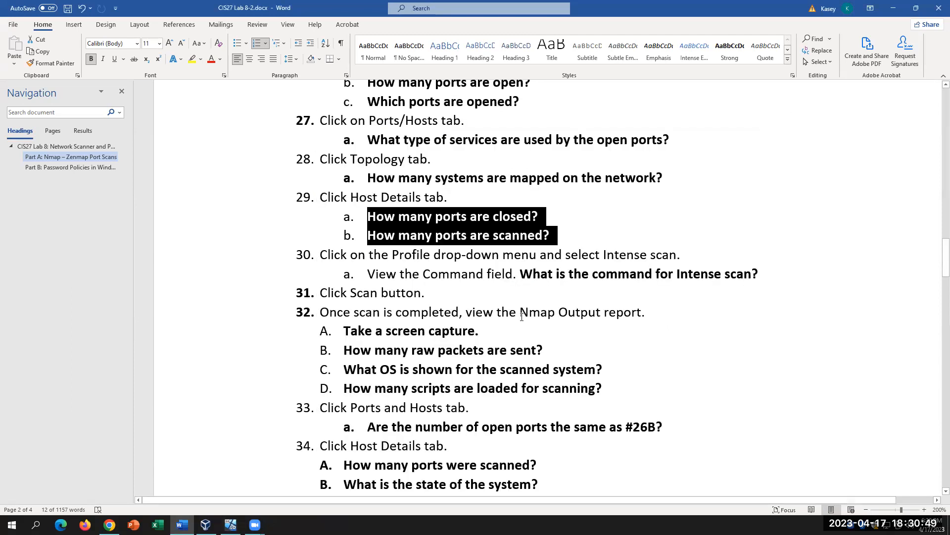
{"action": "left_click", "coordinate": [677, 253]}
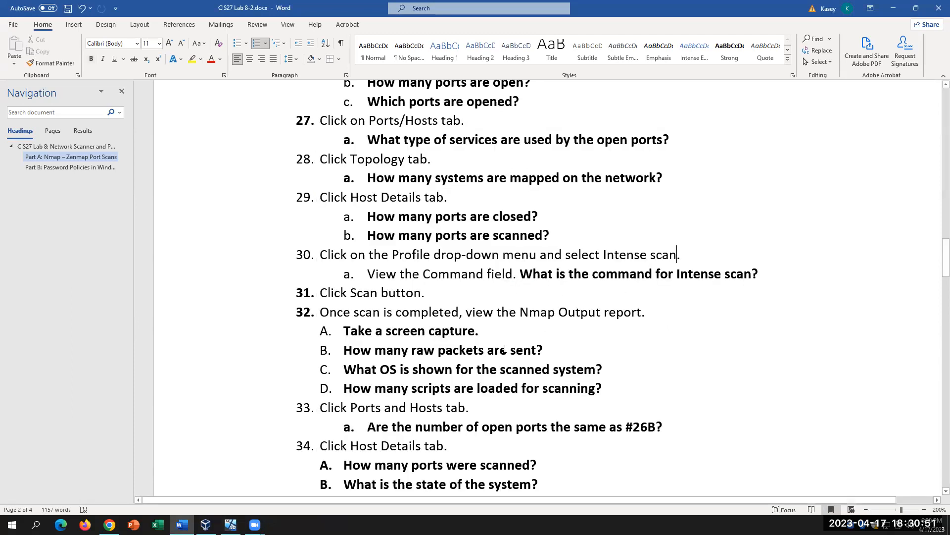
{"action": "left_click_drag", "start_coordinate": [515, 274], "coordinate": [367, 274]}
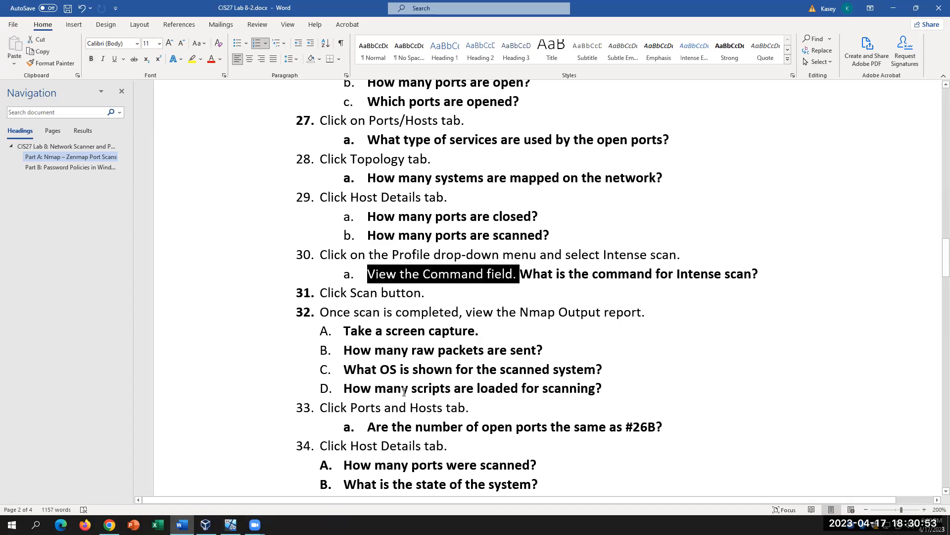
{"action": "left_click", "coordinate": [230, 525]}
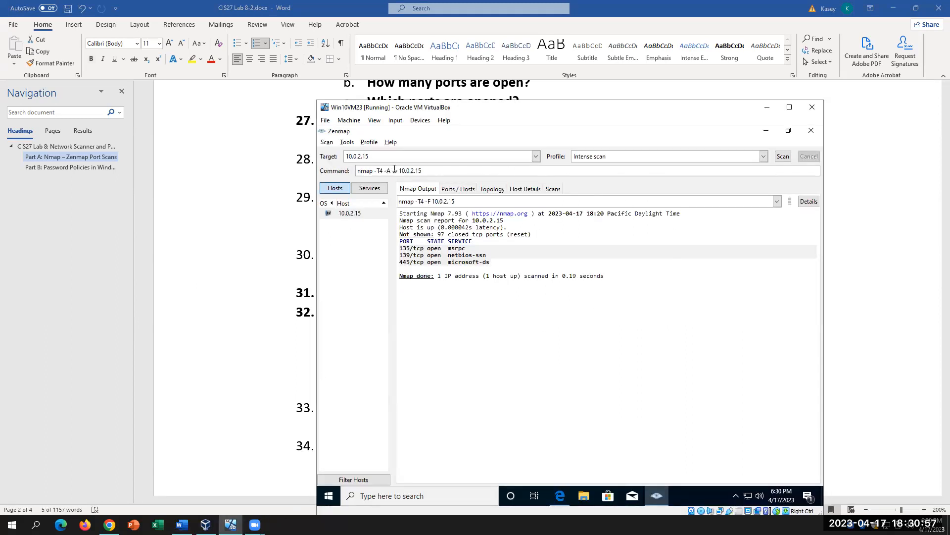
{"action": "left_click", "coordinate": [461, 168]}
{"action": "left_click_drag", "start_coordinate": [430, 171], "coordinate": [383, 170]}
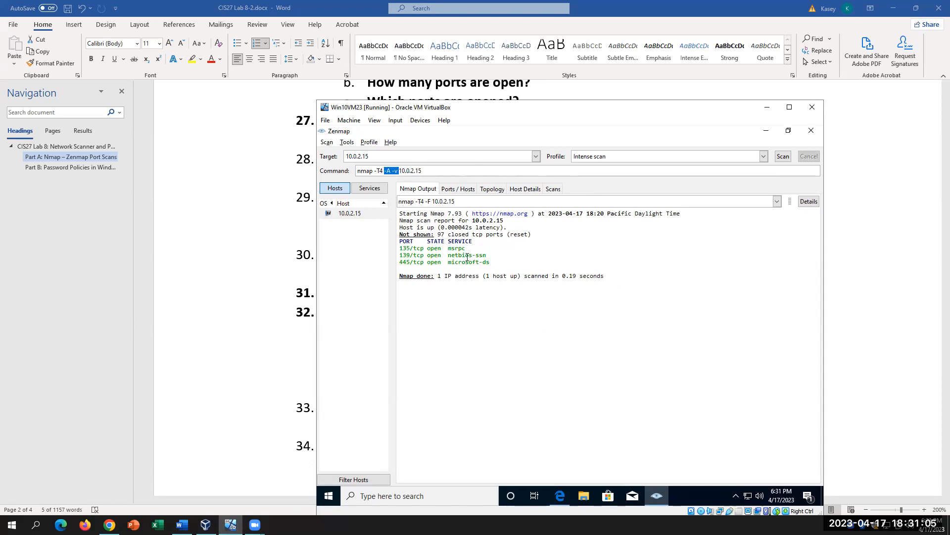
Step: Read lab steps 31 to 34 in Word and run the intense scan of 10.0.2.15 in Zenmap
{"action": "left_click", "coordinate": [245, 290]}
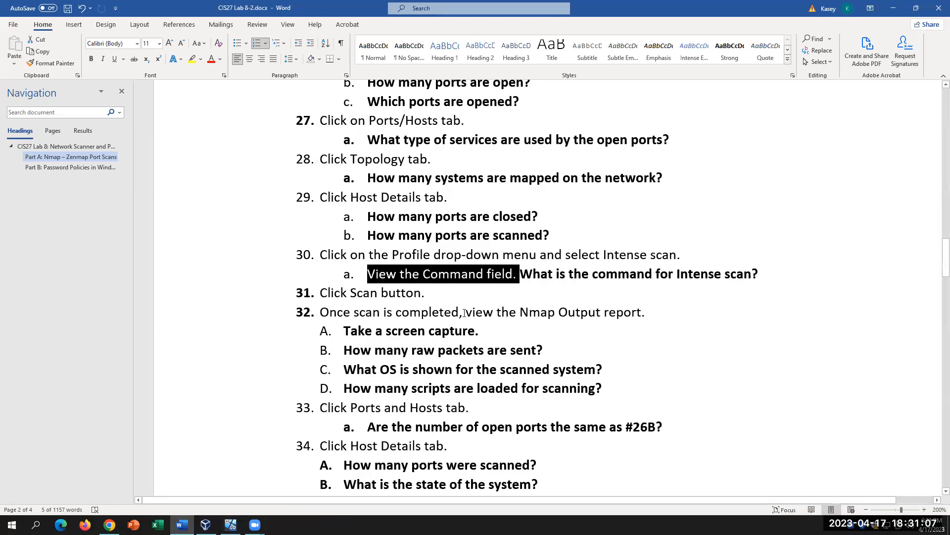
{"action": "scroll", "coordinate": [282, 433], "scroll_direction": "down", "scroll_amount": 1}
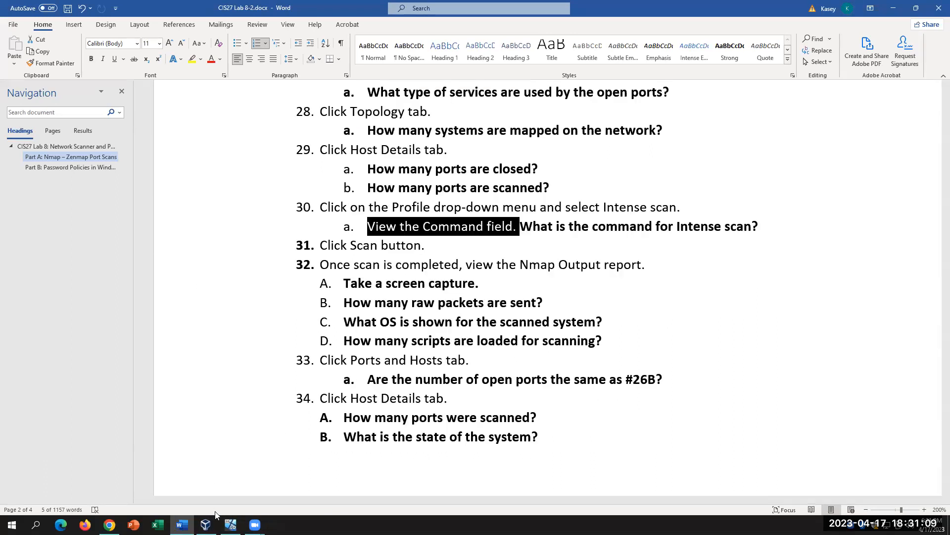
{"action": "left_click", "coordinate": [230, 525]}
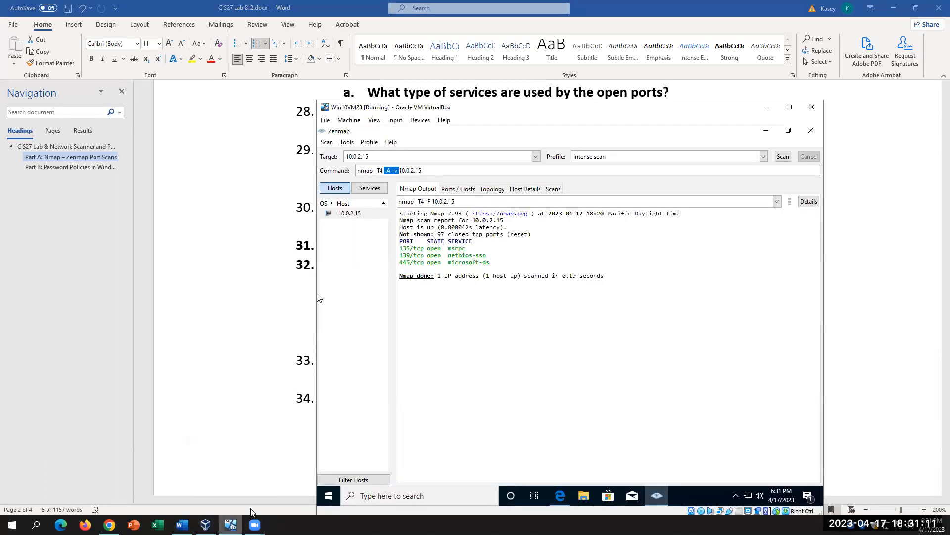
{"action": "left_click", "coordinate": [782, 156]}
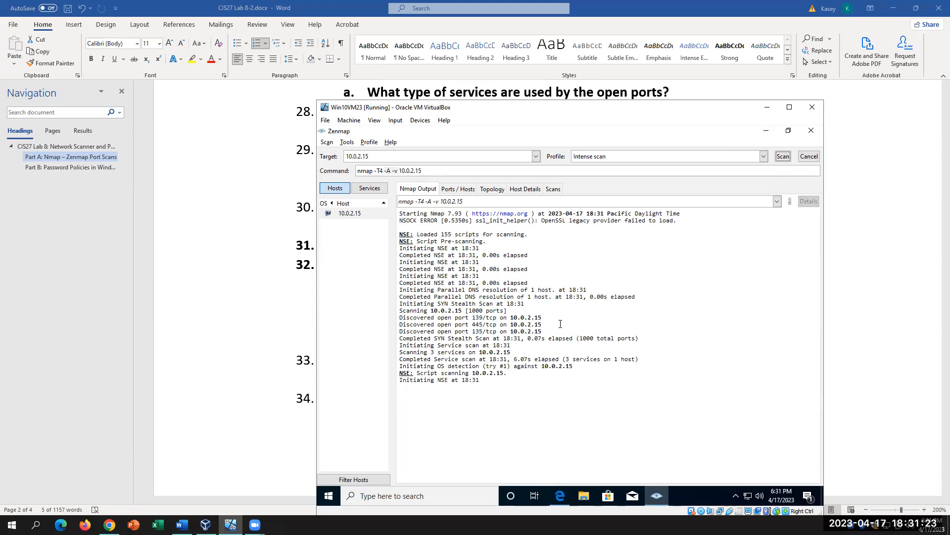
Step: Examine the discovered open ports, the service scan and the NSE script scanning lines in the Nmap output
{"action": "left_click_drag", "start_coordinate": [400, 317], "coordinate": [558, 333]}
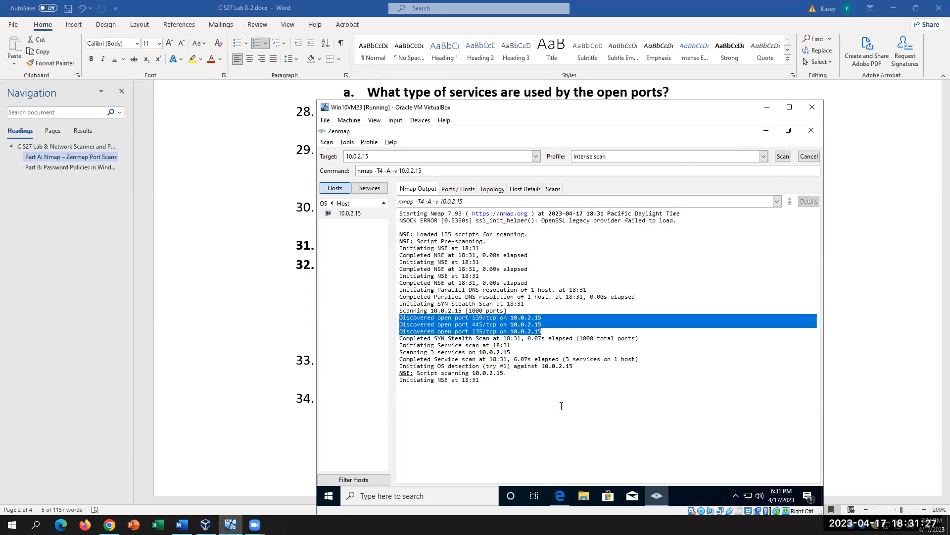
{"action": "left_click_drag", "start_coordinate": [401, 351], "coordinate": [533, 349]}
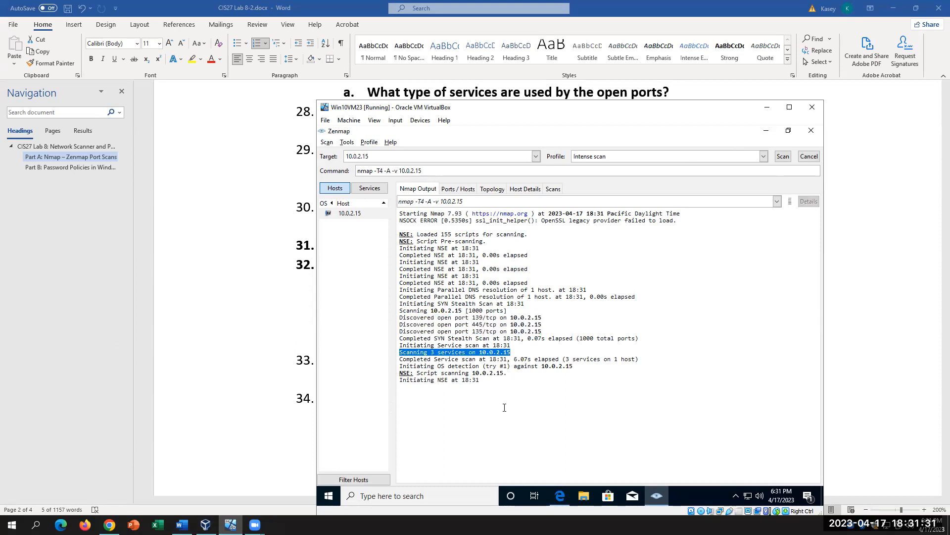
{"action": "left_click_drag", "start_coordinate": [417, 373], "coordinate": [516, 373]}
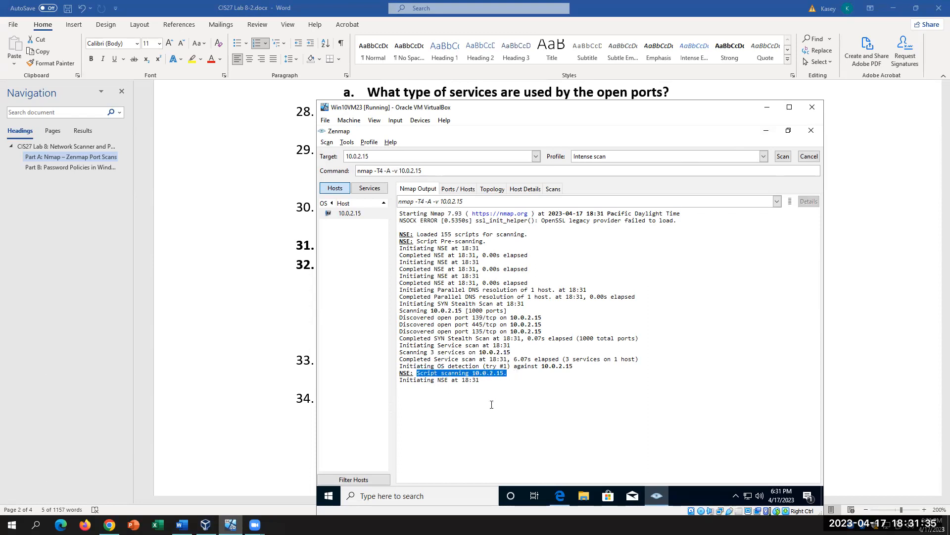
{"action": "left_click_drag", "start_coordinate": [448, 379], "coordinate": [438, 379]}
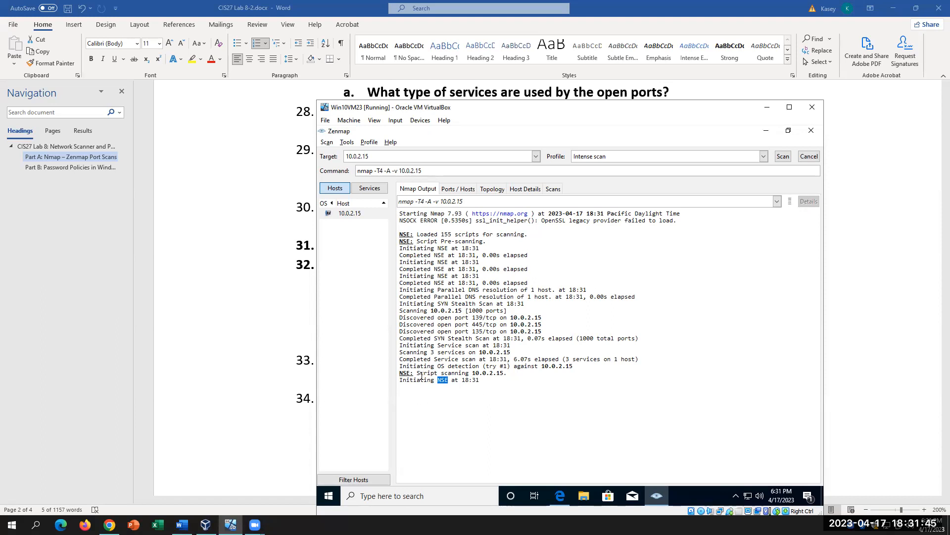
Step: Switch to Edge in the VM and open the Nmap Reference Guide on nmap.org
{"action": "mouse_move", "coordinate": [206, 524]}
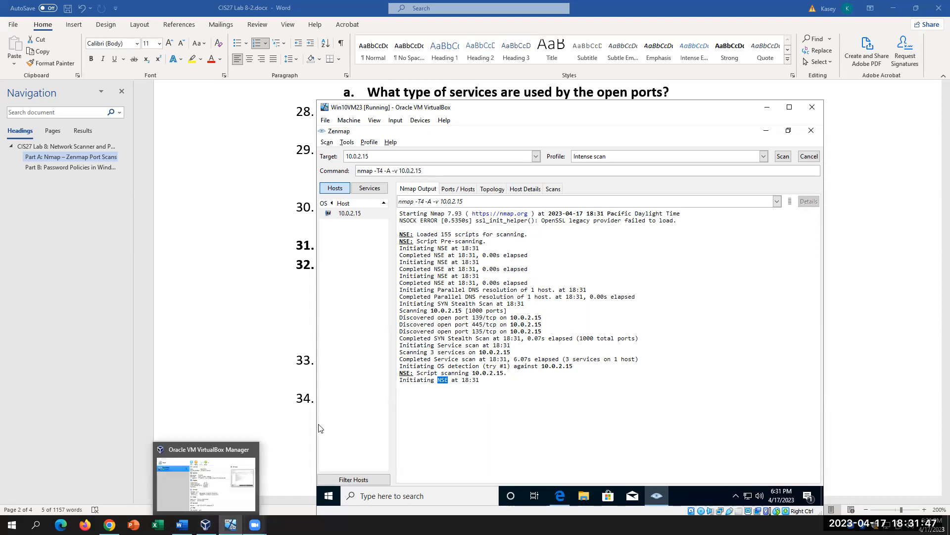
{"action": "left_click", "coordinate": [561, 497]}
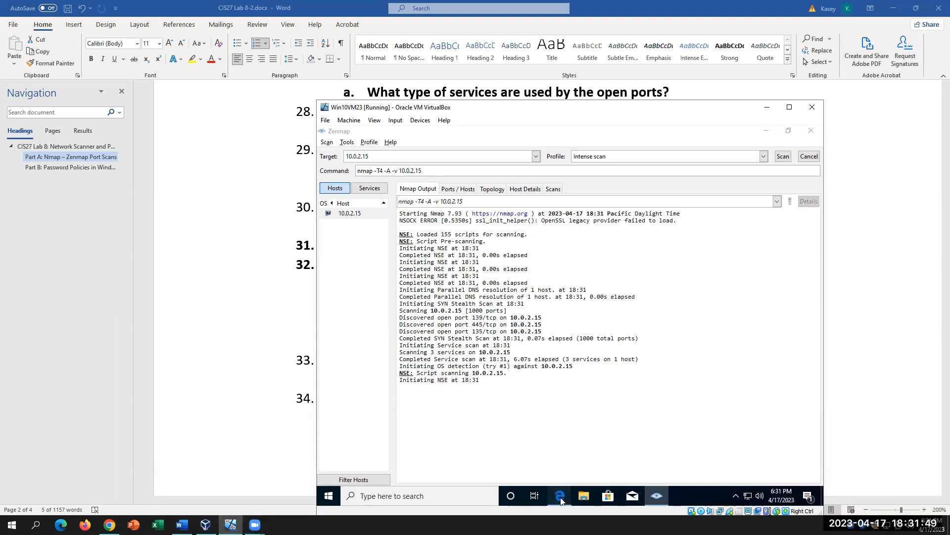
{"action": "scroll", "coordinate": [459, 245], "scroll_direction": "up", "scroll_amount": 10}
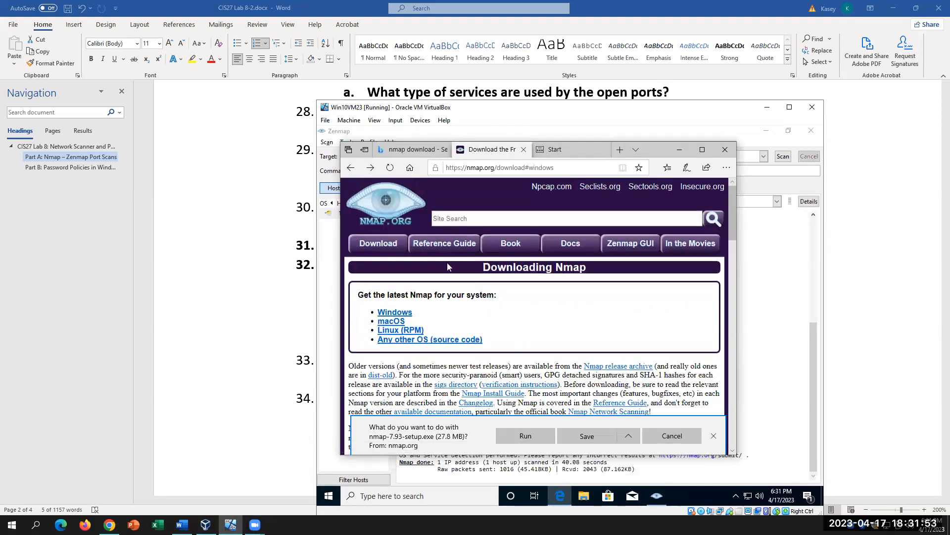
{"action": "left_click", "coordinate": [446, 253]}
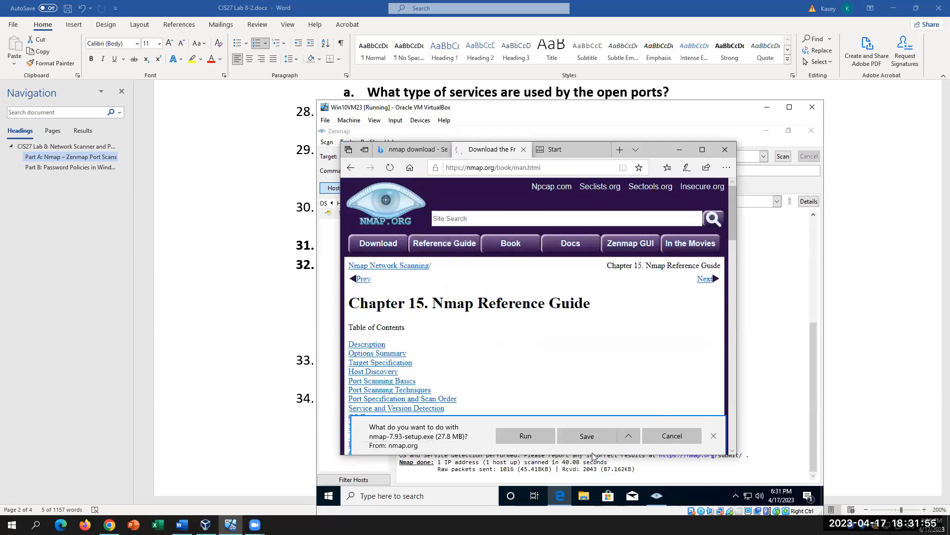
Step: Open the Nmap Scripting Engine (NSE) section of the guide and read its description and script options
{"action": "scroll", "coordinate": [510, 375], "scroll_direction": "down", "scroll_amount": 1}
{"action": "scroll", "coordinate": [510, 375], "scroll_direction": "down", "scroll_amount": 2}
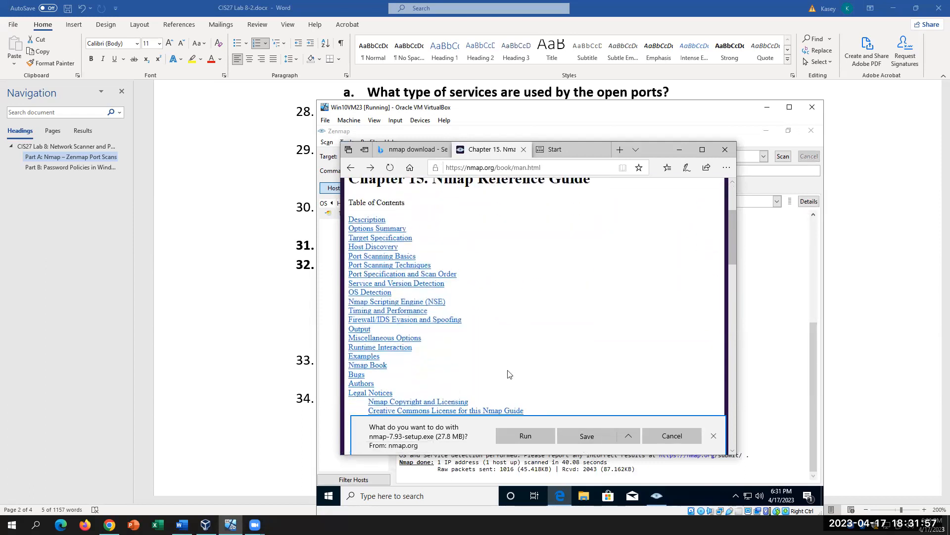
{"action": "scroll", "coordinate": [510, 375], "scroll_direction": "down", "scroll_amount": 1}
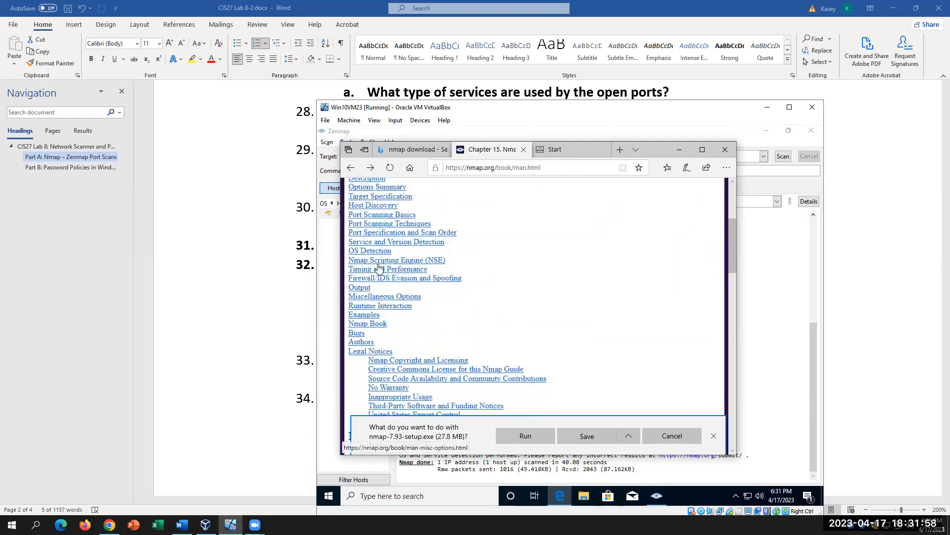
{"action": "left_click", "coordinate": [434, 265]}
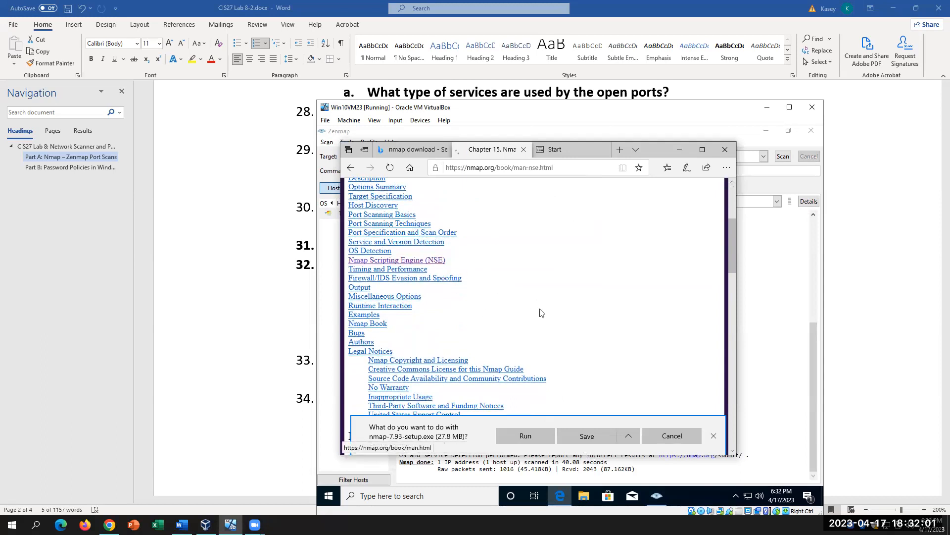
{"action": "scroll", "coordinate": [540, 365], "scroll_direction": "down", "scroll_amount": 5}
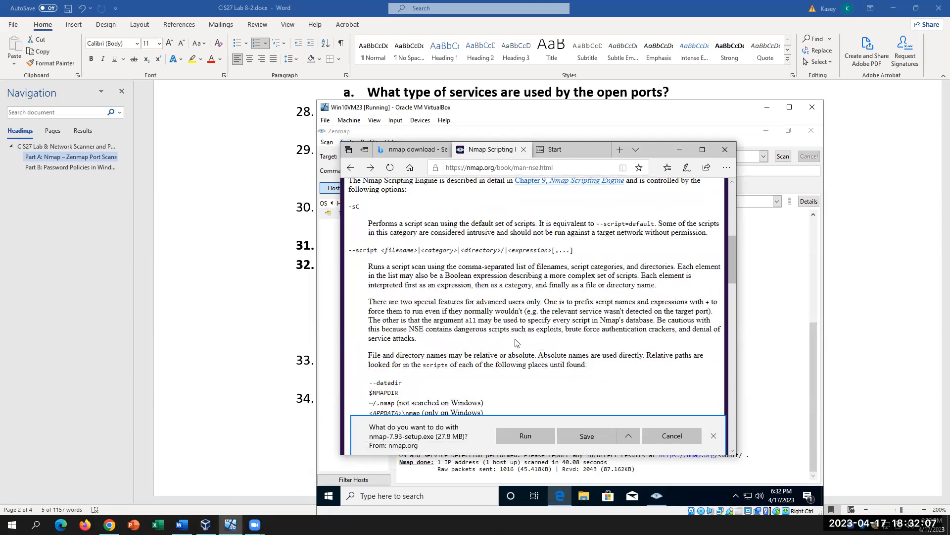
{"action": "scroll", "coordinate": [515, 343], "scroll_direction": "up", "scroll_amount": 2}
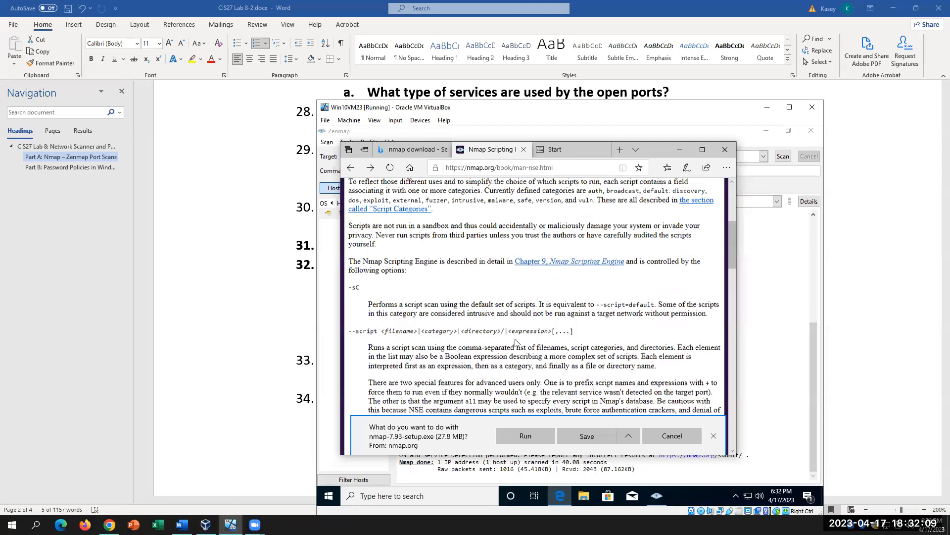
{"action": "scroll", "coordinate": [514, 342], "scroll_direction": "up", "scroll_amount": 5}
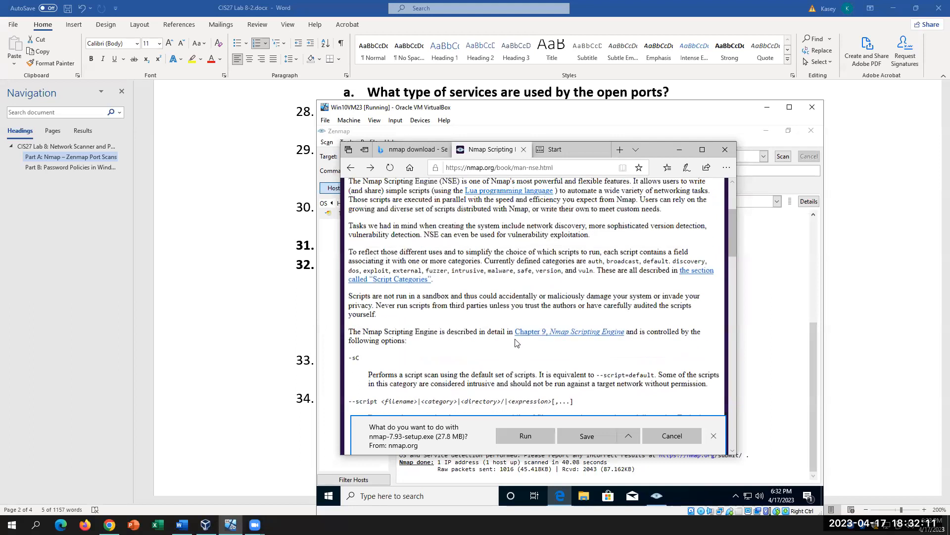
Step: Switch to the lab document in Word and read question 32B about the raw packets sent
{"action": "key", "text": "alt+Tab"}
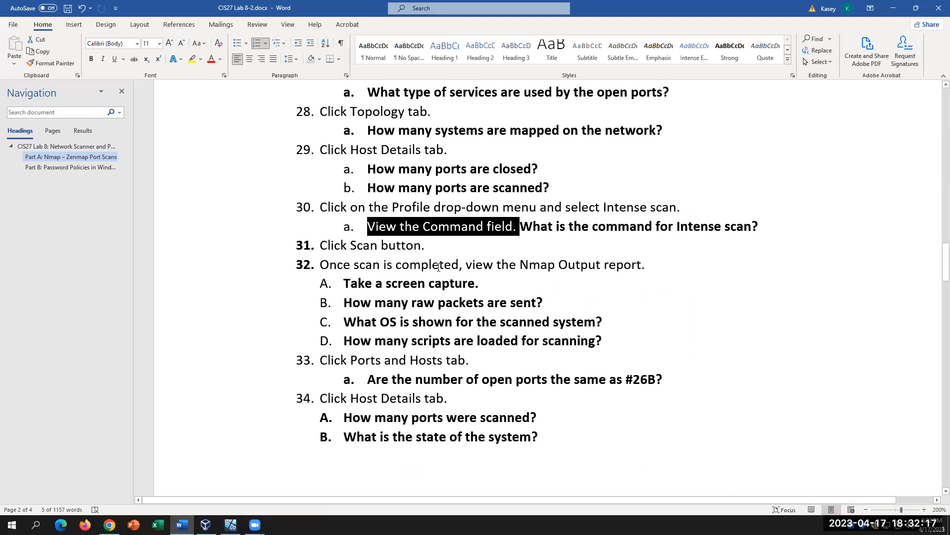
{"action": "left_click", "coordinate": [495, 279]}
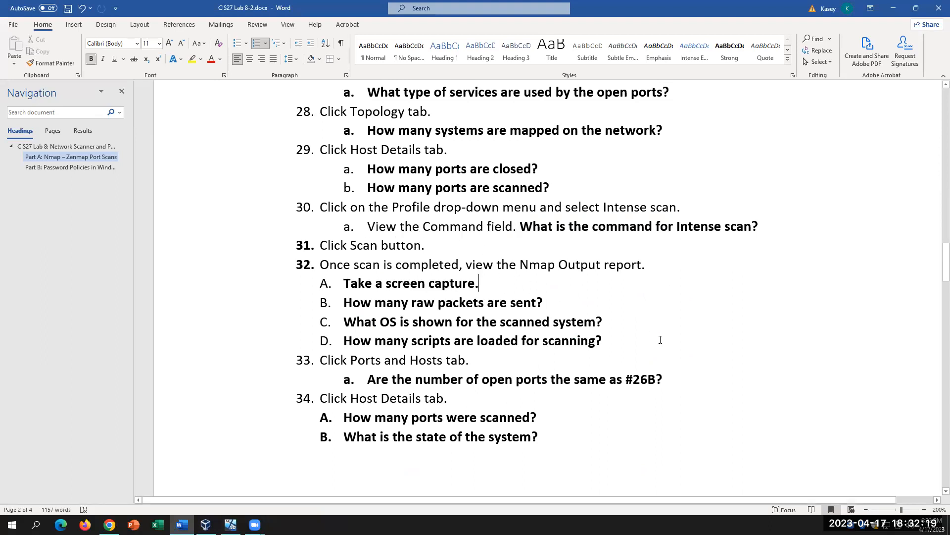
{"action": "left_click_drag", "start_coordinate": [345, 302], "coordinate": [528, 300]}
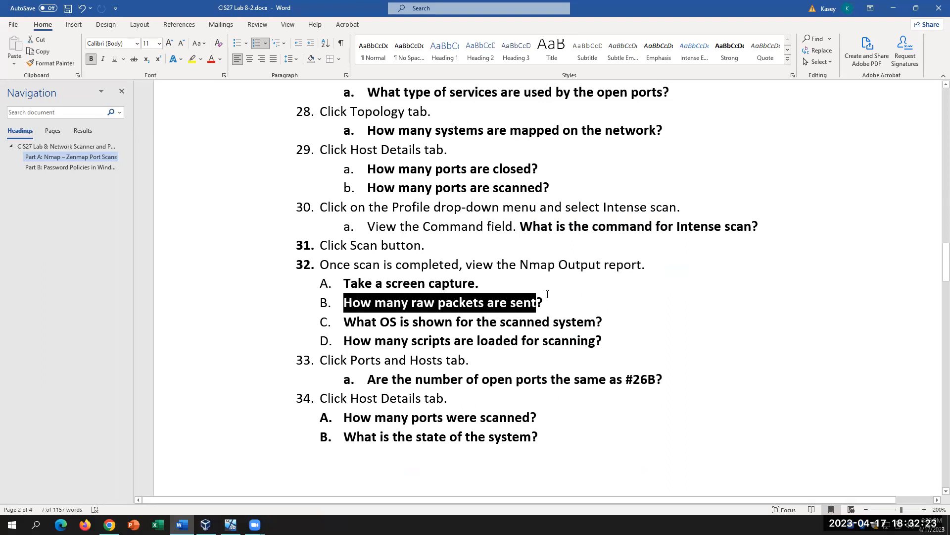
{"action": "left_click", "coordinate": [553, 290]}
Step: Return to Zenmap in the VM and examine the raw packets sent and received in the Nmap output summary
{"action": "key", "text": "alt+Tab"}
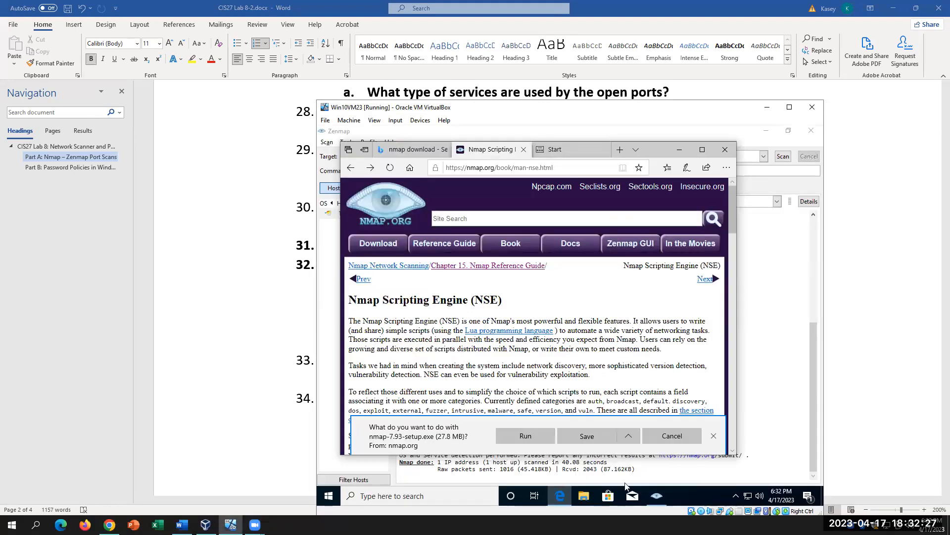
{"action": "left_click", "coordinate": [653, 498]}
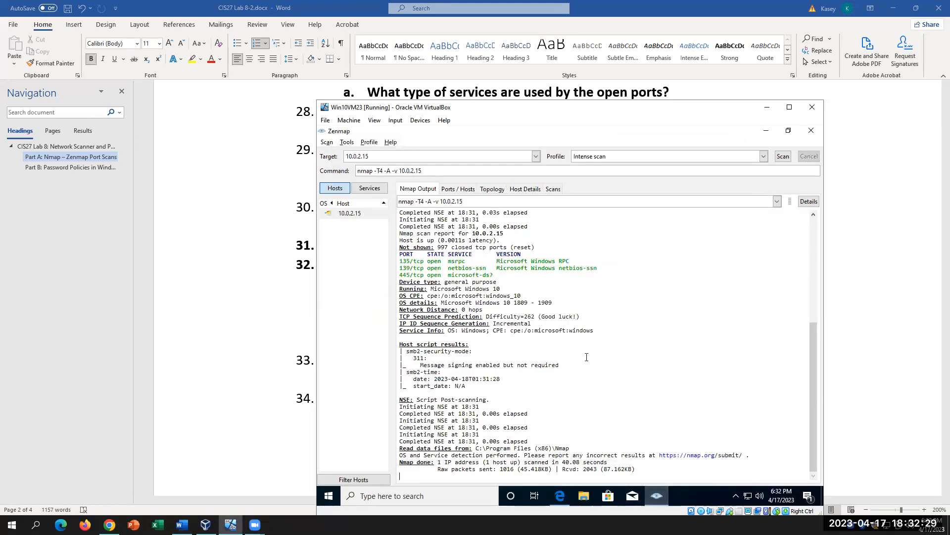
{"action": "left_click_drag", "start_coordinate": [438, 467], "coordinate": [567, 467]}
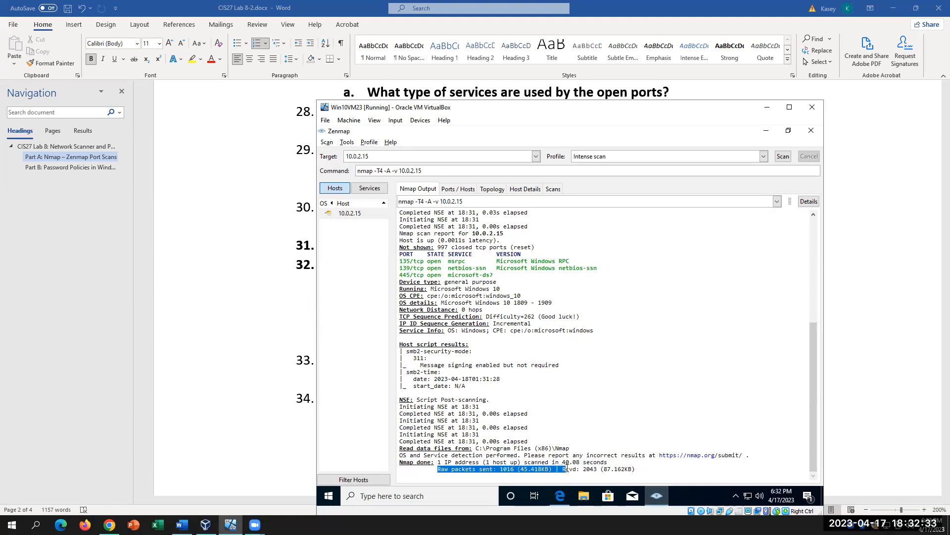
{"action": "left_click", "coordinate": [511, 475]}
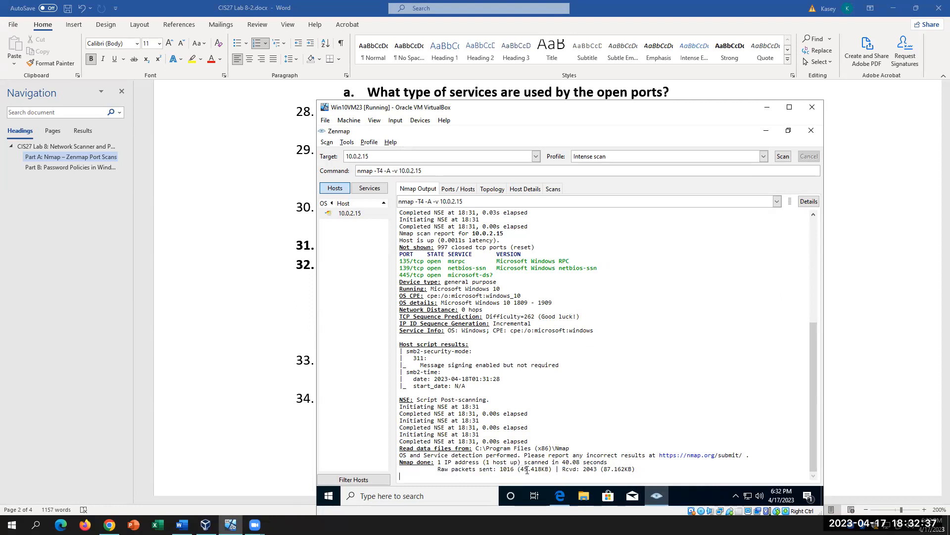
{"action": "left_click_drag", "start_coordinate": [650, 470], "coordinate": [561, 470]}
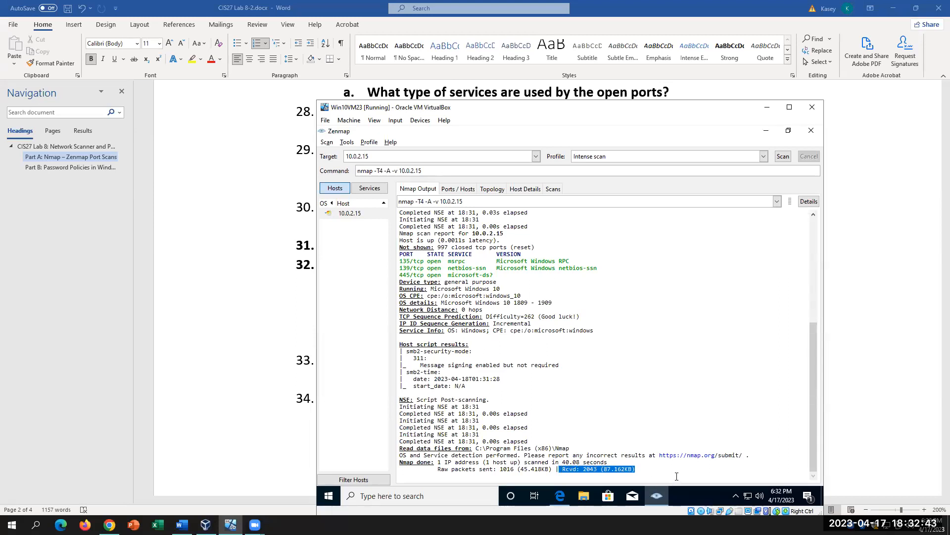
{"action": "left_click", "coordinate": [497, 469]}
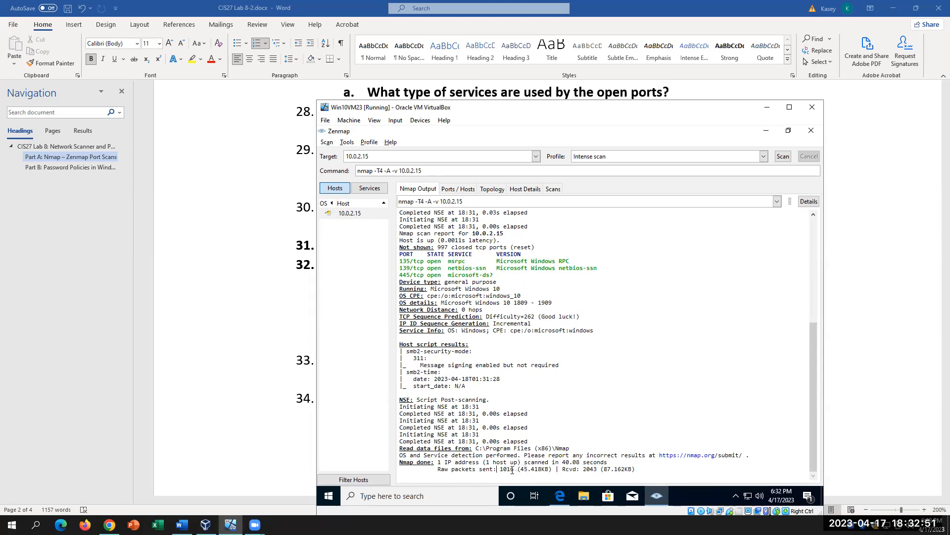
Step: Examine the host status, the scan duration and the NSE post-scanning lines at the end of the Nmap output
{"action": "left_click", "coordinate": [648, 465]}
{"action": "left_click_drag", "start_coordinate": [485, 462], "coordinate": [519, 461]}
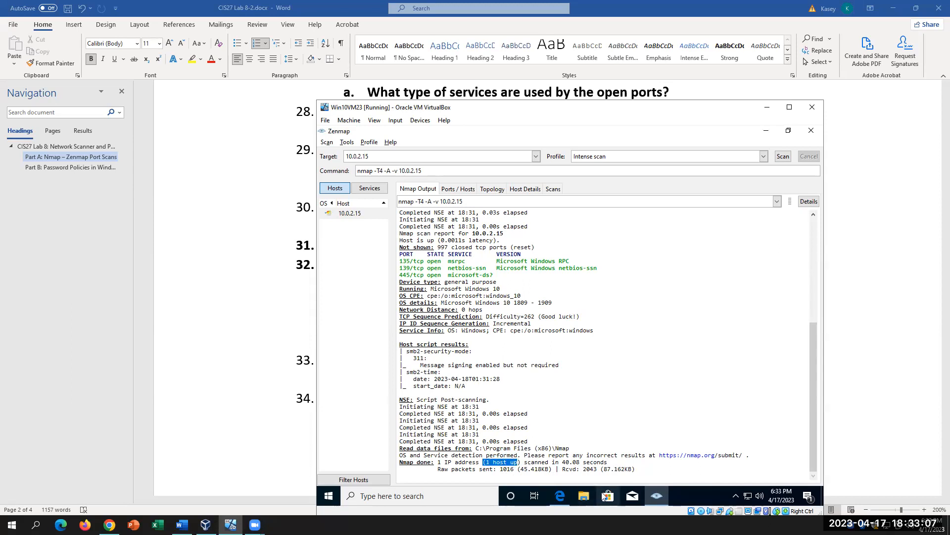
{"action": "left_click_drag", "start_coordinate": [608, 461], "coordinate": [563, 462]}
{"action": "mouse_move", "coordinate": [666, 488]}
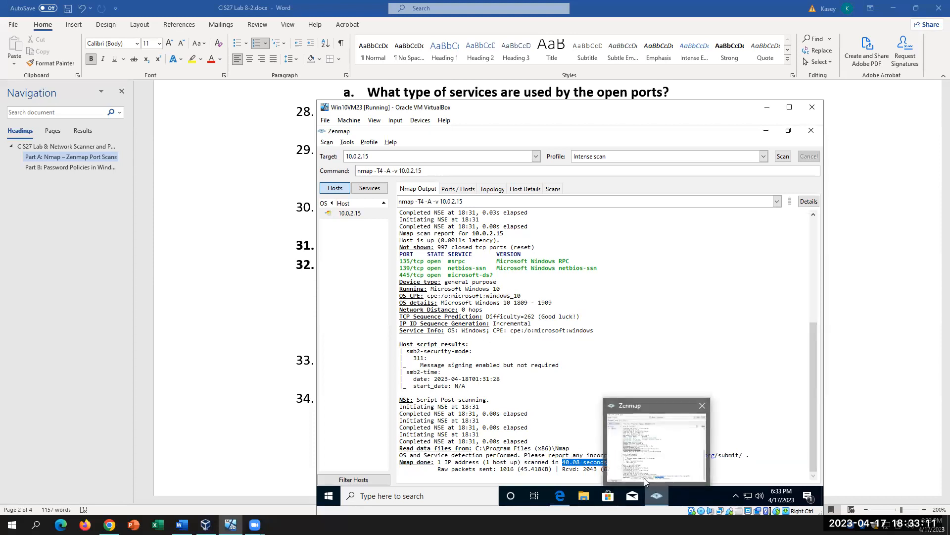
{"action": "left_click", "coordinate": [757, 465]}
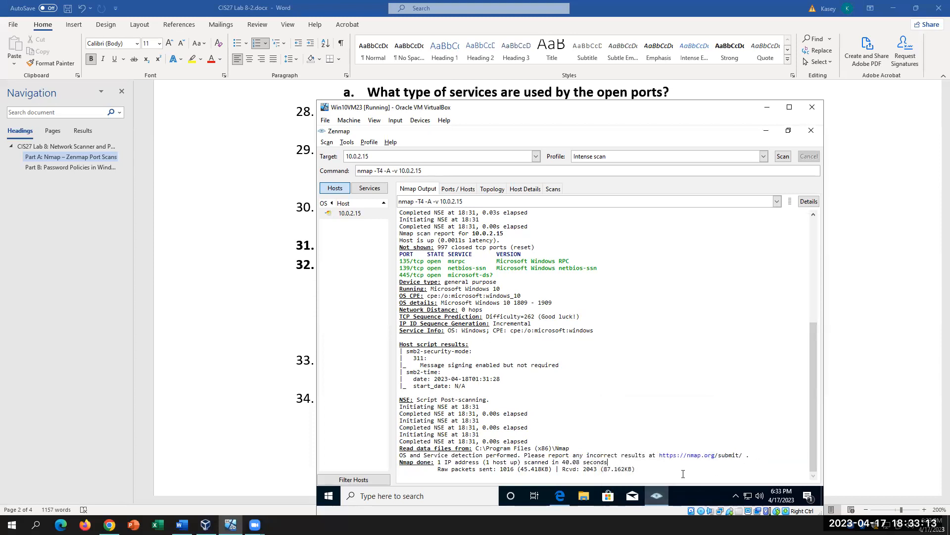
{"action": "left_click", "coordinate": [650, 469]}
{"action": "left_click_drag", "start_coordinate": [506, 433], "coordinate": [414, 427]}
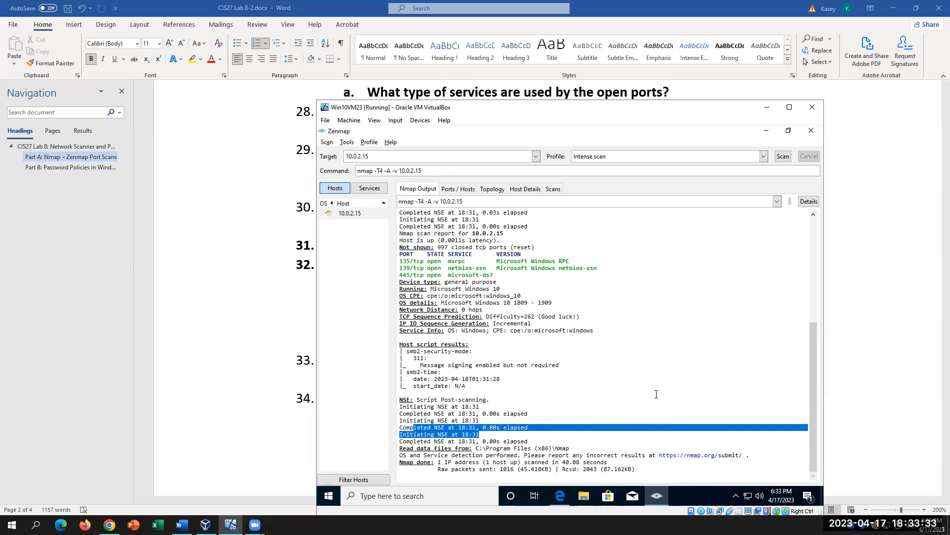
{"action": "left_click", "coordinate": [625, 393]}
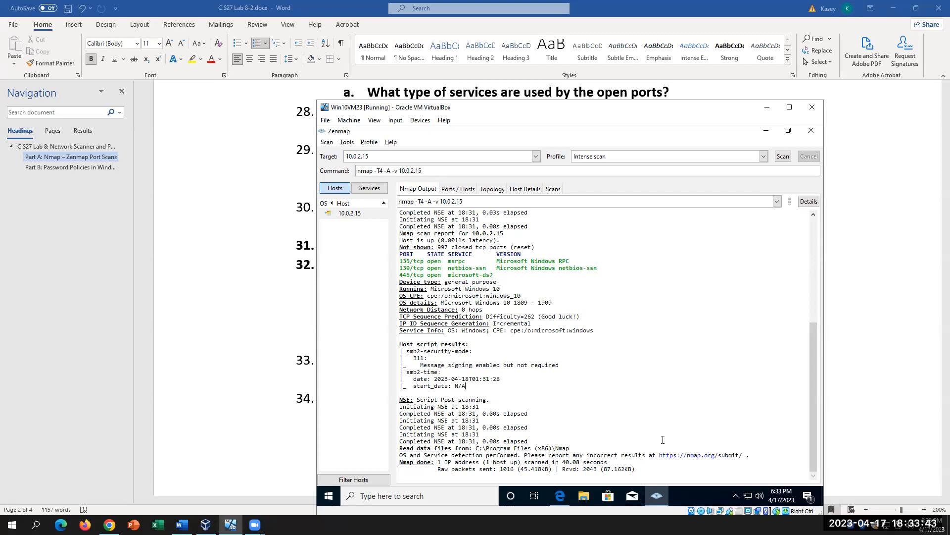
{"action": "left_click", "coordinate": [648, 465]}
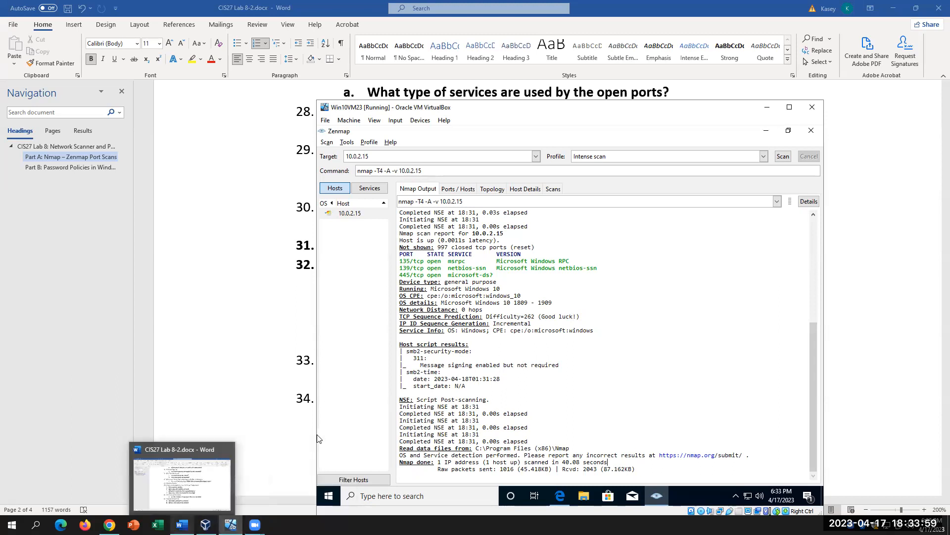
Step: Read question 32C in Word, then switch back to Zenmap and find the scanned system's operating system in the Nmap output
{"action": "left_click", "coordinate": [233, 507]}
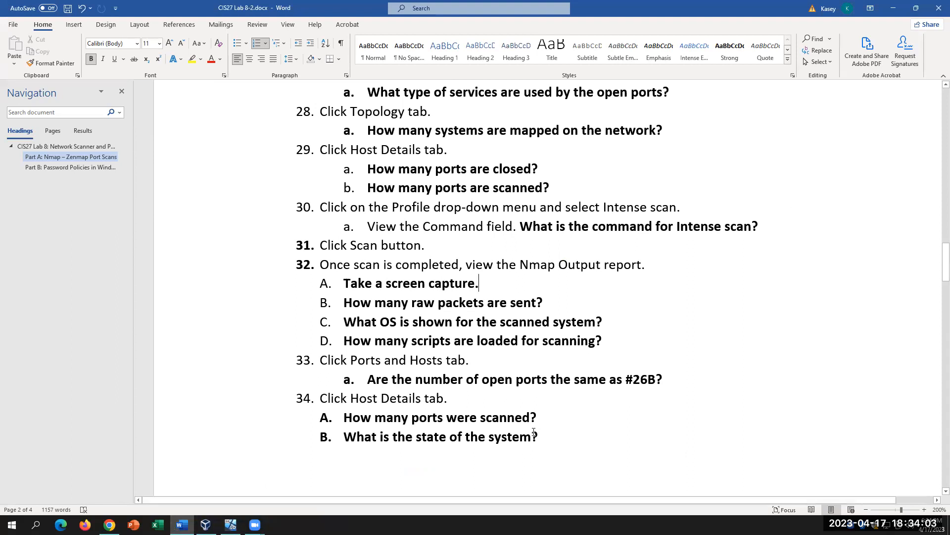
{"action": "scroll", "coordinate": [533, 431], "scroll_direction": "down", "scroll_amount": 1}
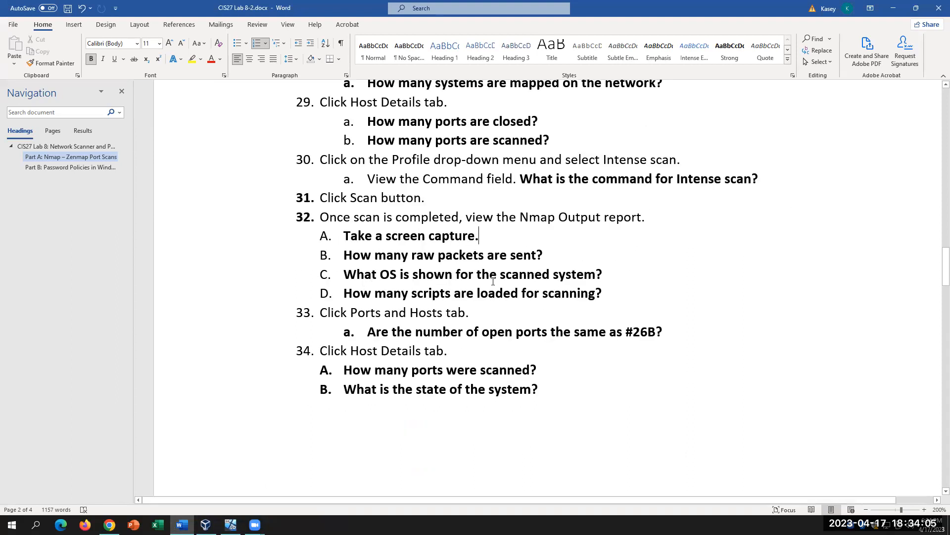
{"action": "left_click_drag", "start_coordinate": [610, 275], "coordinate": [356, 275]}
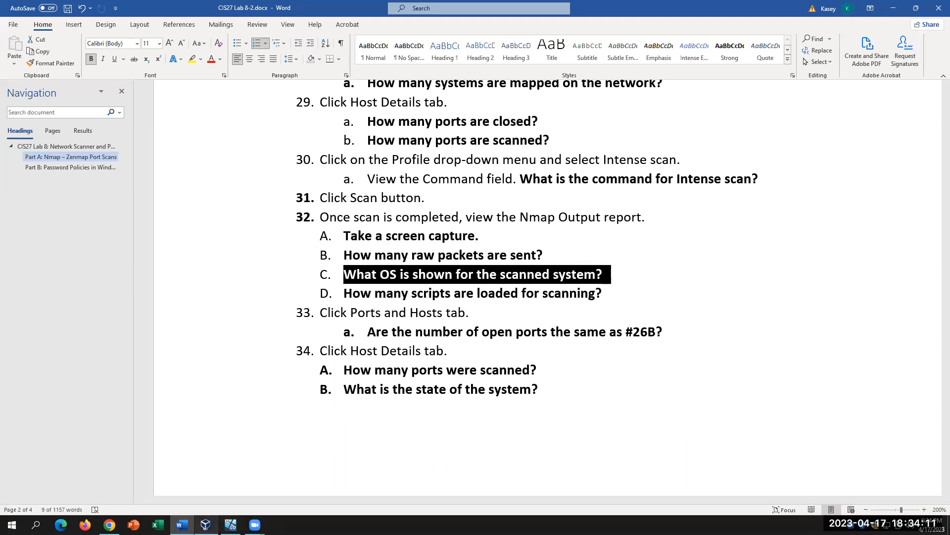
{"action": "left_click", "coordinate": [230, 524]}
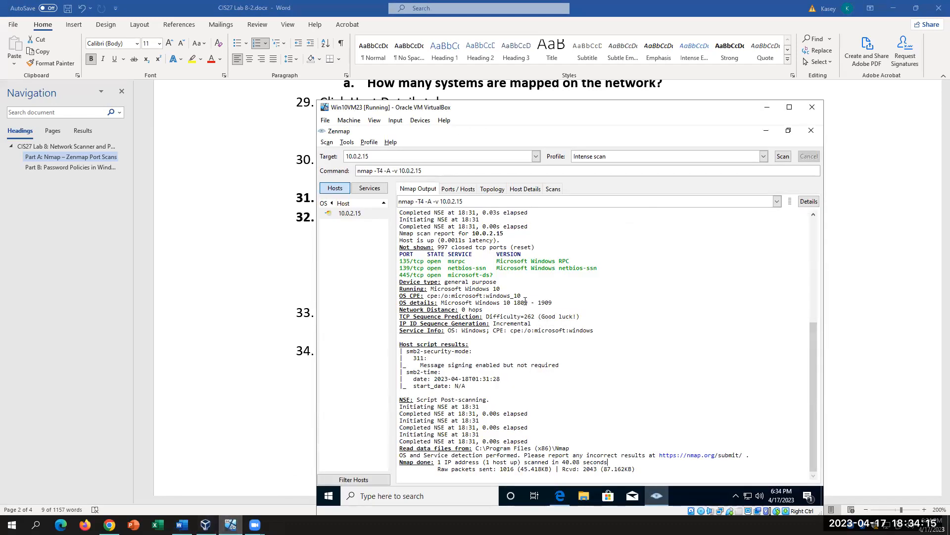
{"action": "left_click_drag", "start_coordinate": [500, 289], "coordinate": [425, 290]}
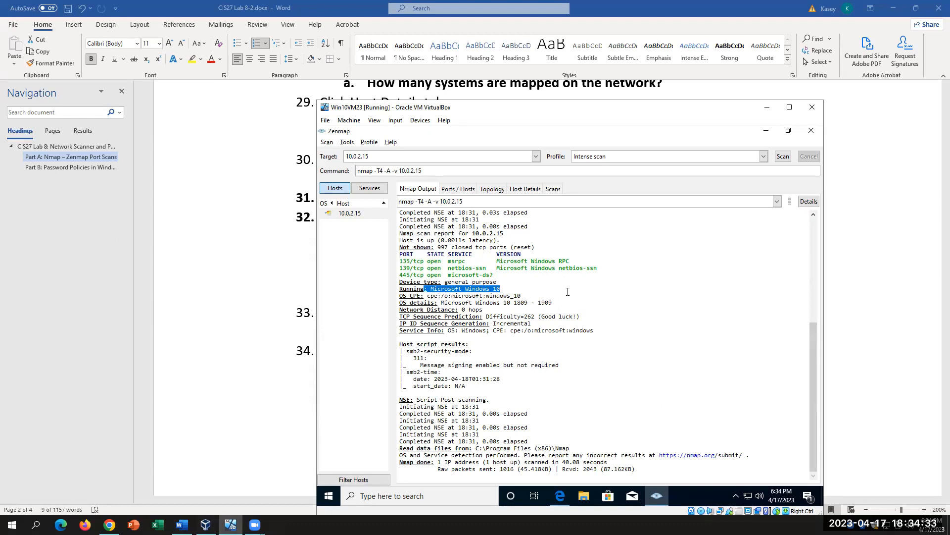
Step: Examine the Running and OS CPE lines in the Nmap output for host 10.0.2.15
{"action": "left_click", "coordinate": [512, 286]}
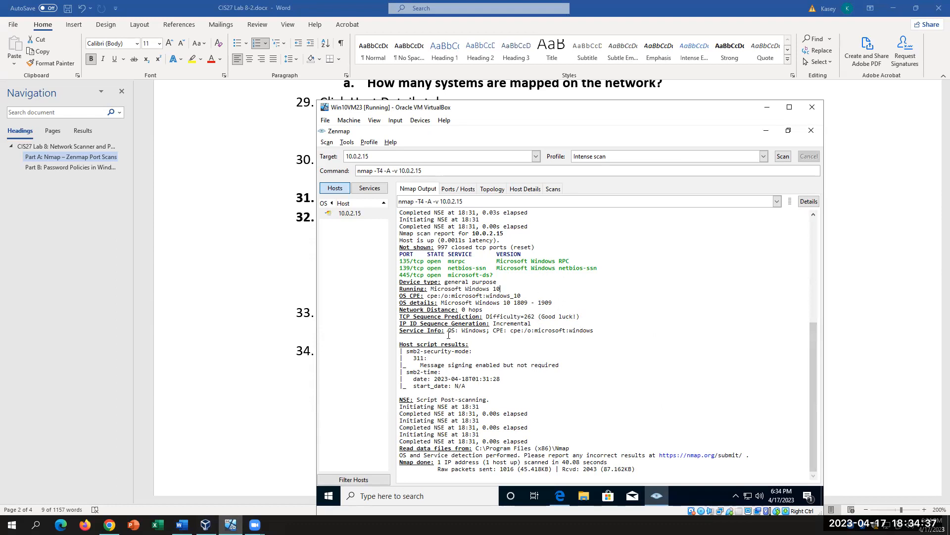
{"action": "left_click_drag", "start_coordinate": [434, 289], "coordinate": [534, 296]}
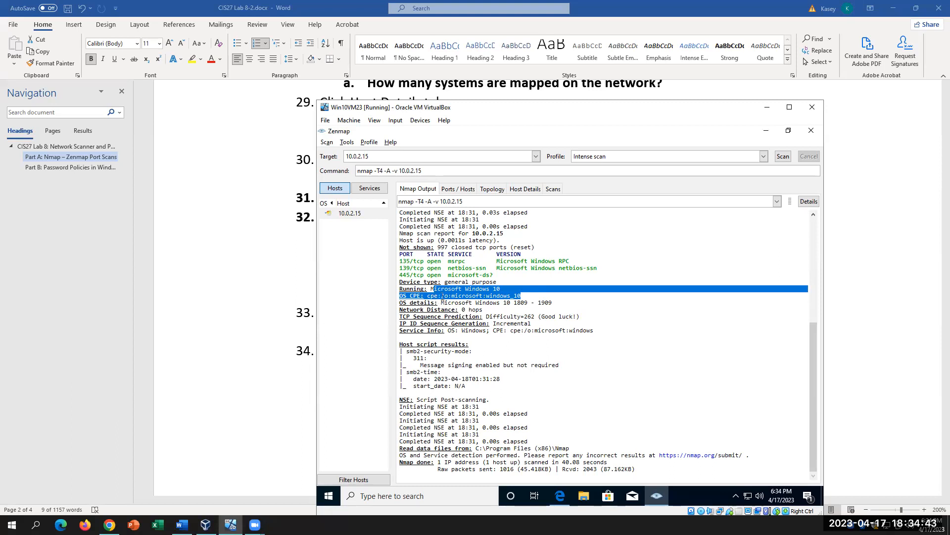
{"action": "left_click", "coordinate": [521, 296]}
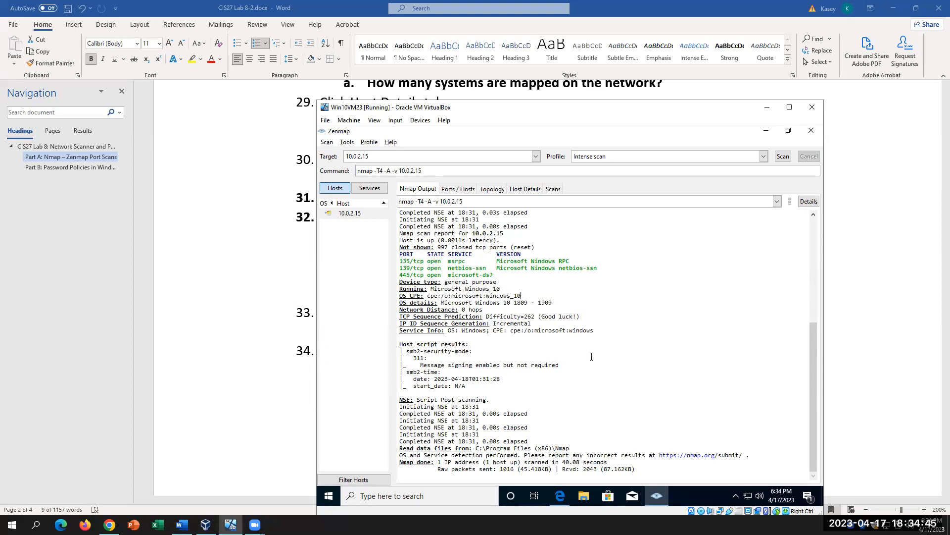
Step: Check the lab question about loaded scripts in Word, then examine the NSE and host script results in the Nmap output
{"action": "left_click", "coordinate": [283, 328]}
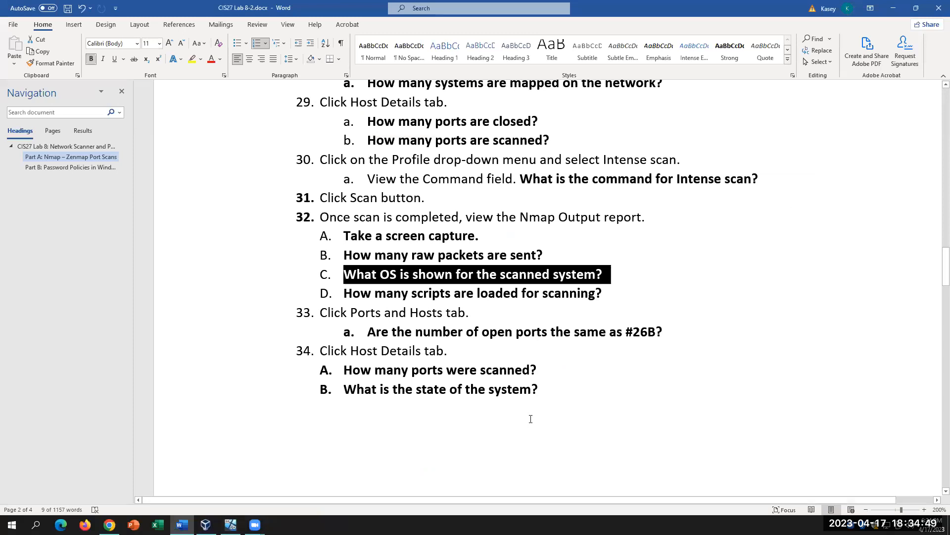
{"action": "left_click", "coordinate": [418, 295]}
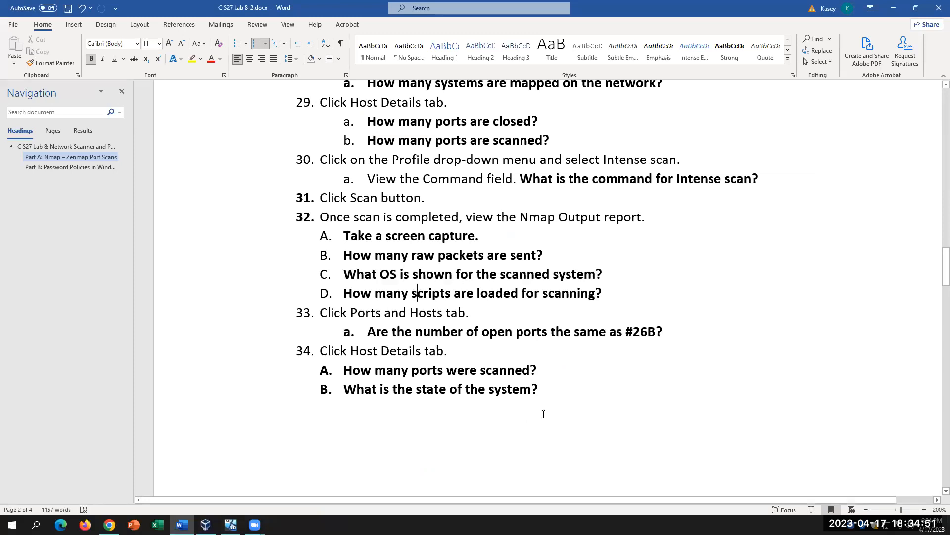
{"action": "left_click", "coordinate": [230, 524]}
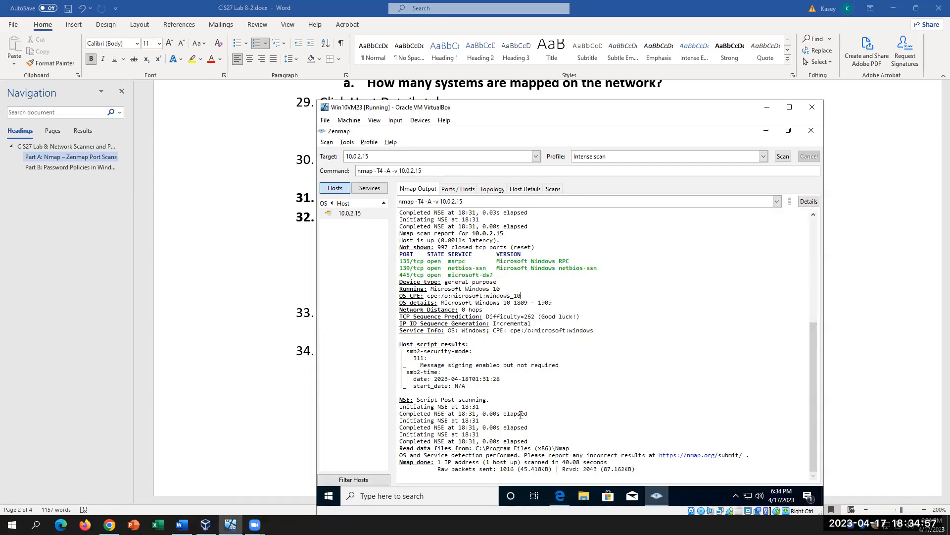
{"action": "left_click_drag", "start_coordinate": [552, 441], "coordinate": [542, 393]}
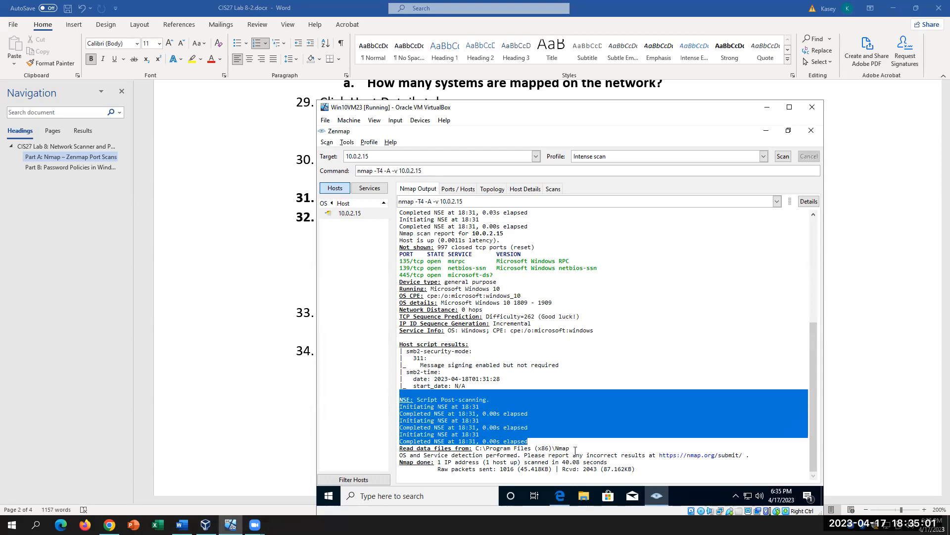
{"action": "left_click", "coordinate": [575, 448]}
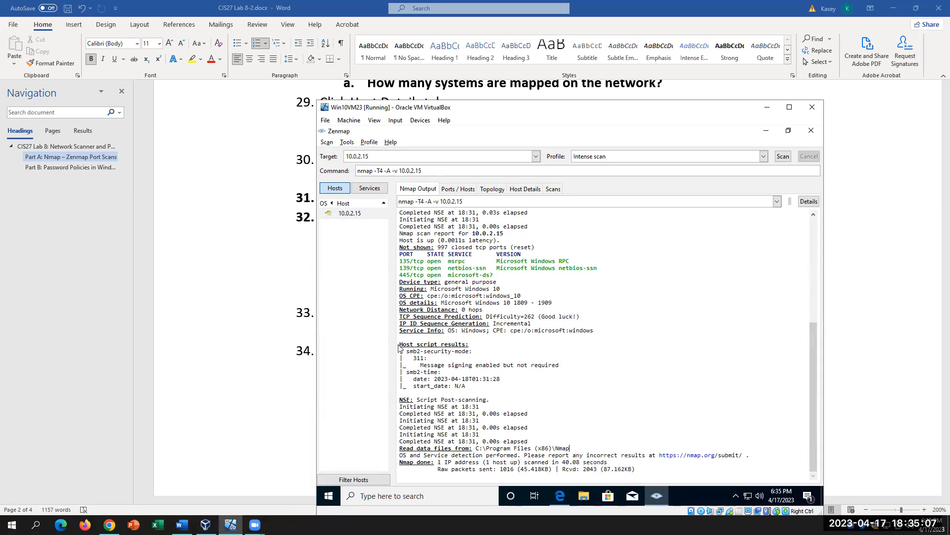
{"action": "left_click_drag", "start_coordinate": [406, 351], "coordinate": [491, 358]}
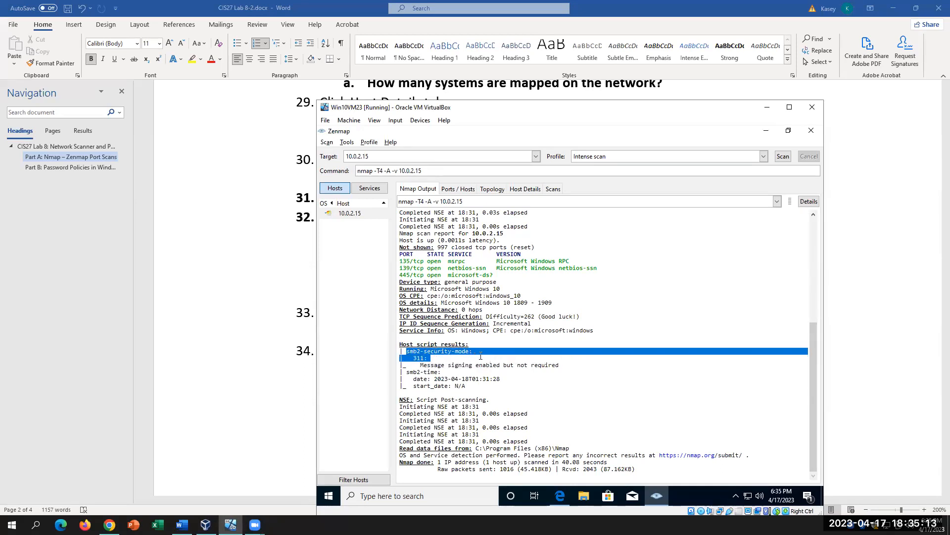
{"action": "left_click_drag", "start_coordinate": [427, 366], "coordinate": [570, 368]}
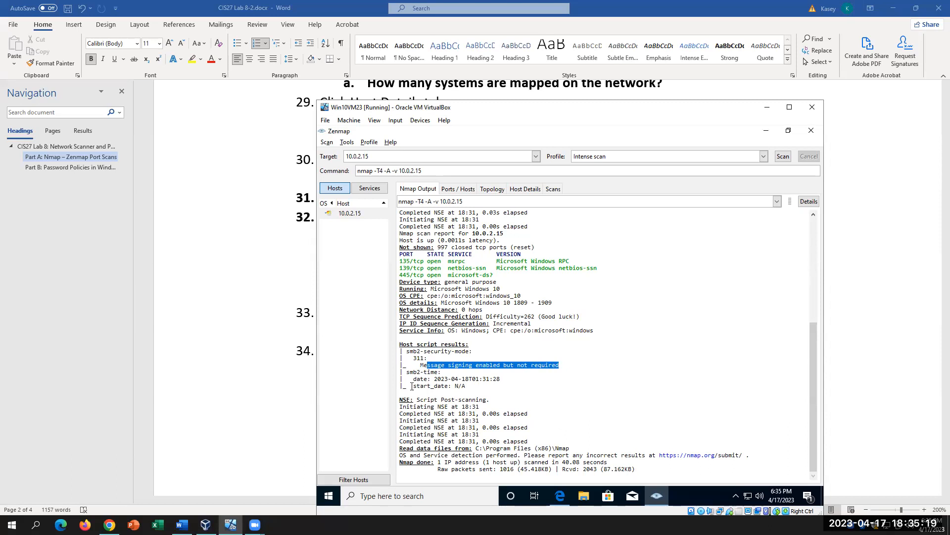
{"action": "left_click_drag", "start_coordinate": [400, 370], "coordinate": [531, 385]}
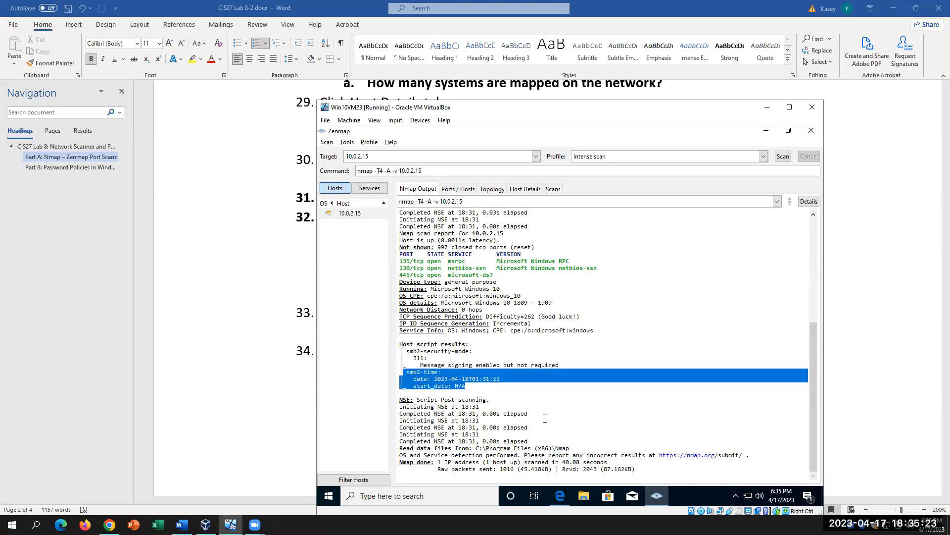
{"action": "left_click", "coordinate": [463, 371]}
{"action": "left_click_drag", "start_coordinate": [471, 369], "coordinate": [413, 364]}
{"action": "left_click_drag", "start_coordinate": [479, 389], "coordinate": [428, 372]}
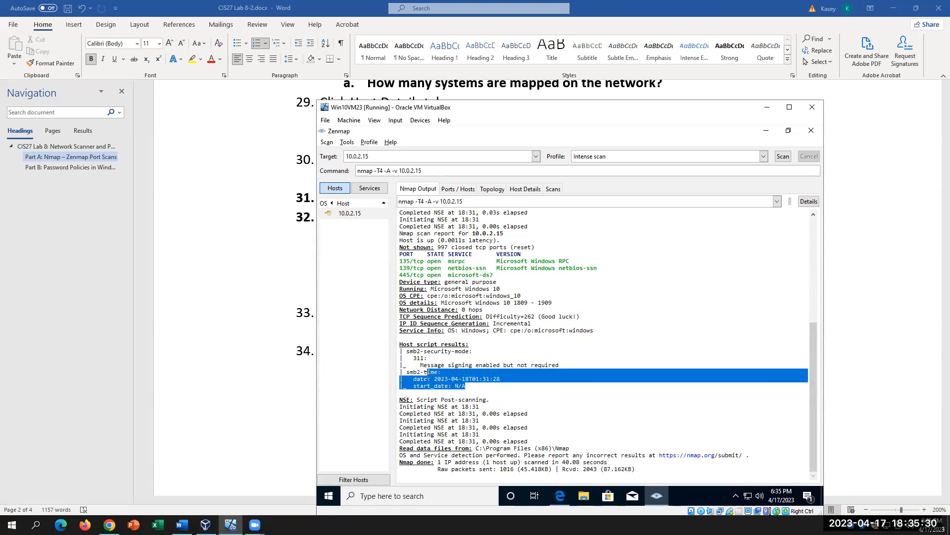
{"action": "left_click", "coordinate": [490, 341]}
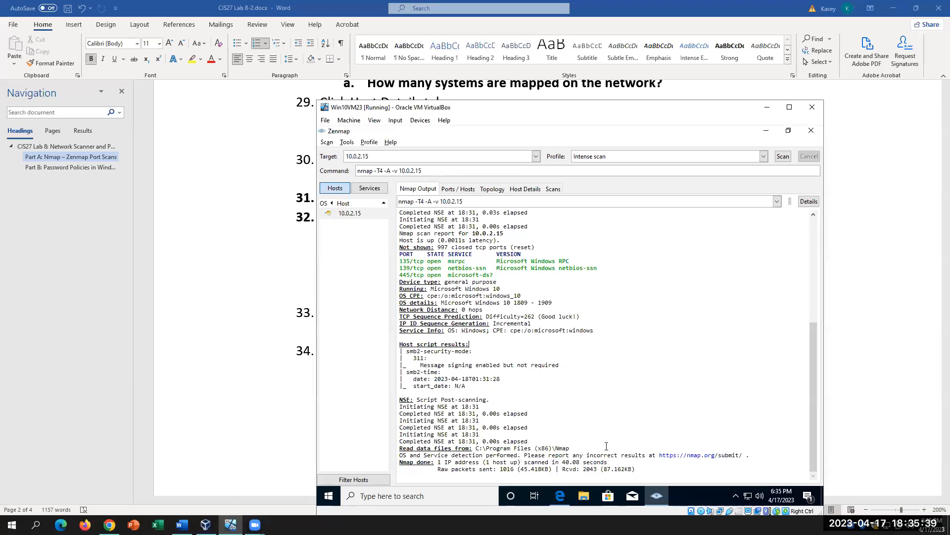
{"action": "scroll", "coordinate": [563, 401], "scroll_direction": "up", "scroll_amount": 6}
Step: Switch to the Word lab instructions and read the two Host Details questions under item 34
{"action": "left_click", "coordinate": [263, 438]}
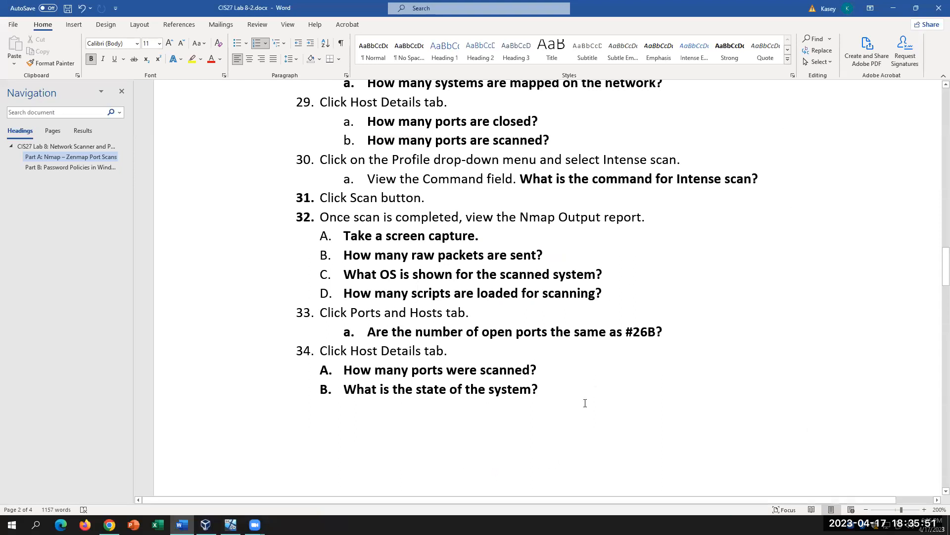
{"action": "scroll", "coordinate": [567, 371], "scroll_direction": "down", "scroll_amount": 1}
{"action": "left_click_drag", "start_coordinate": [549, 343], "coordinate": [362, 324]}
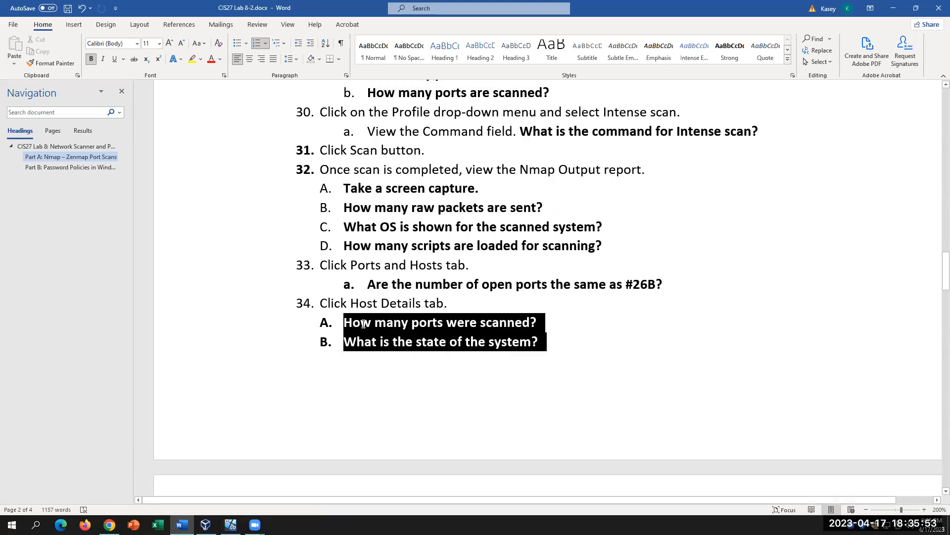
{"action": "left_click", "coordinate": [598, 390]}
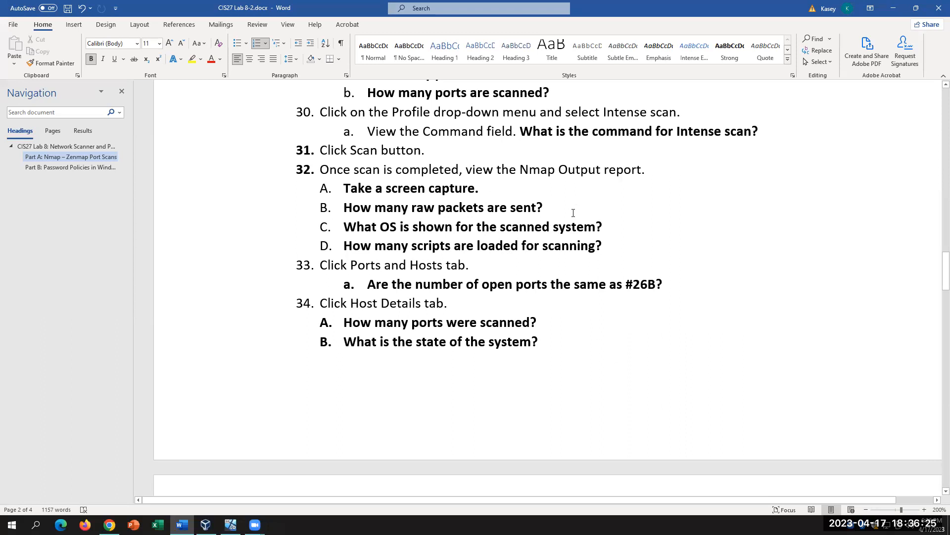
Step: Return to the virtual machine and review the ports, operating system, host script results and raw packets in the Nmap output
{"action": "key", "text": "alt+Tab"}
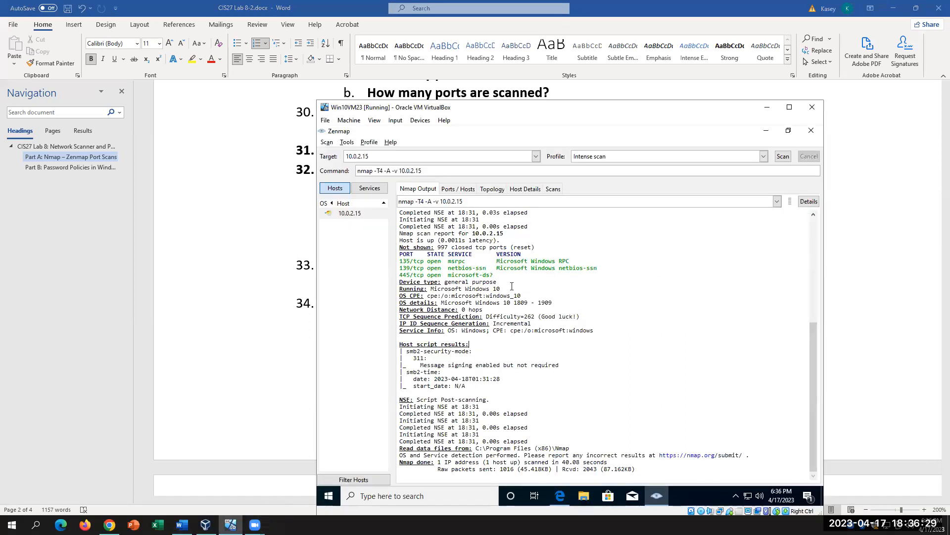
{"action": "left_click_drag", "start_coordinate": [501, 288], "coordinate": [445, 281]}
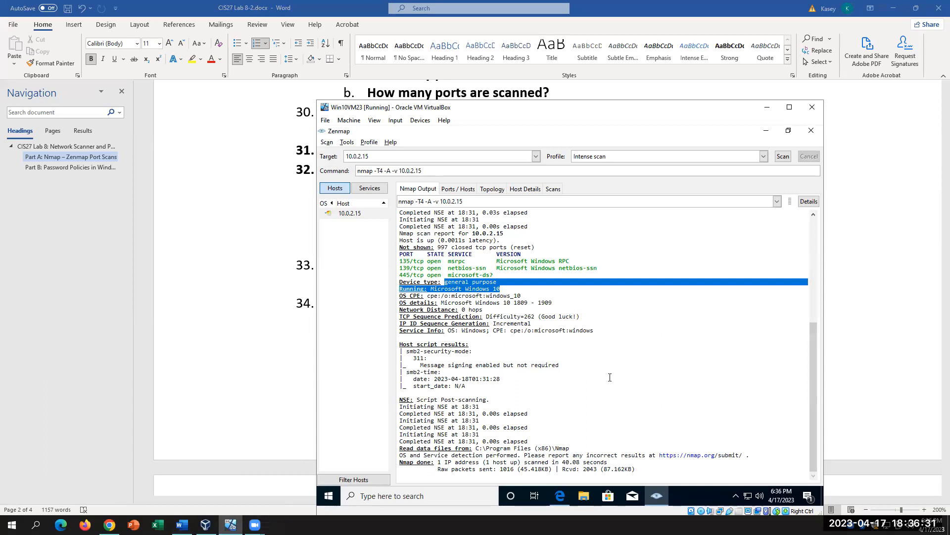
{"action": "left_click_drag", "start_coordinate": [494, 275], "coordinate": [399, 254]}
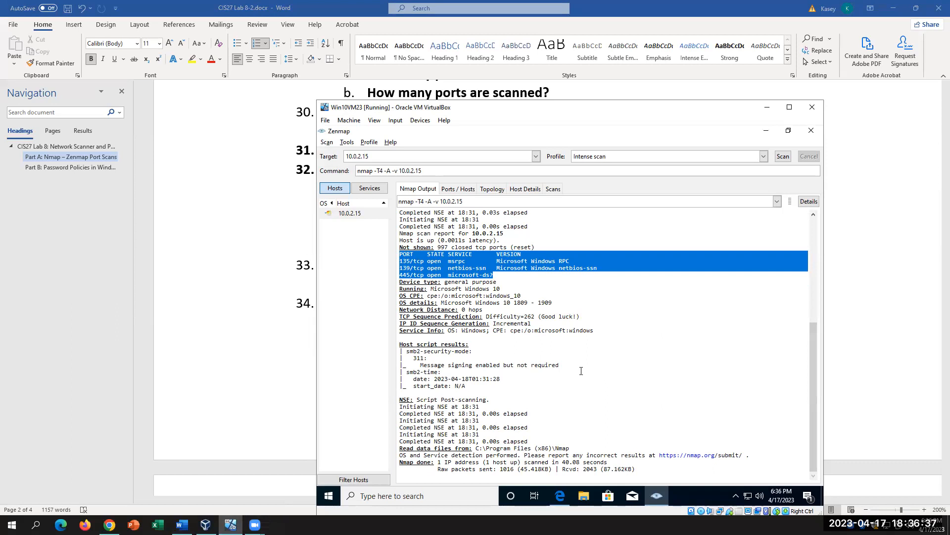
{"action": "left_click_drag", "start_coordinate": [465, 387], "coordinate": [399, 345]}
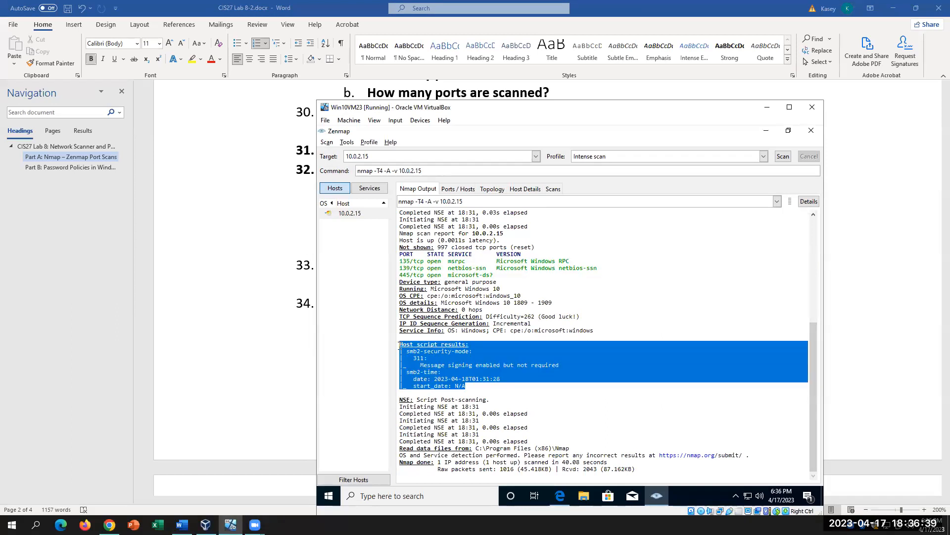
{"action": "left_click", "coordinate": [518, 440]}
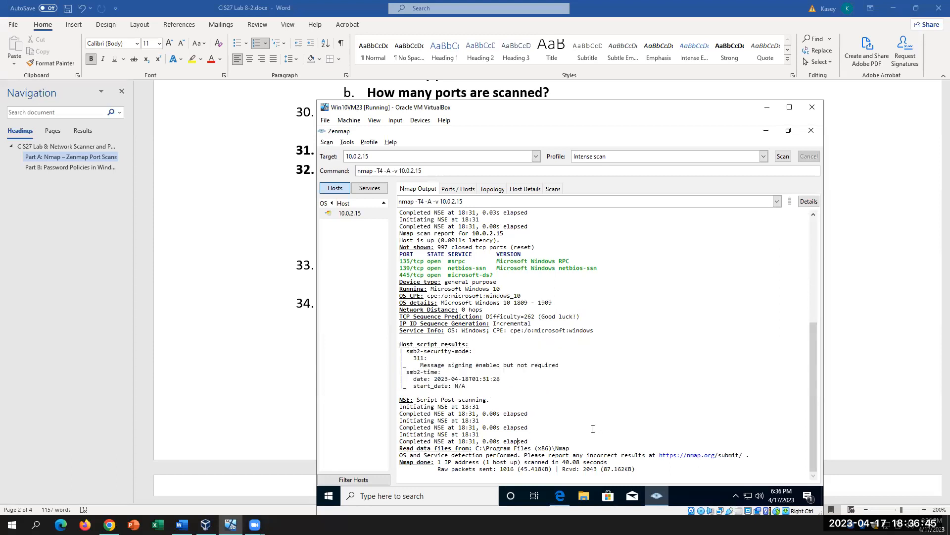
{"action": "left_click_drag", "start_coordinate": [639, 469], "coordinate": [436, 471]}
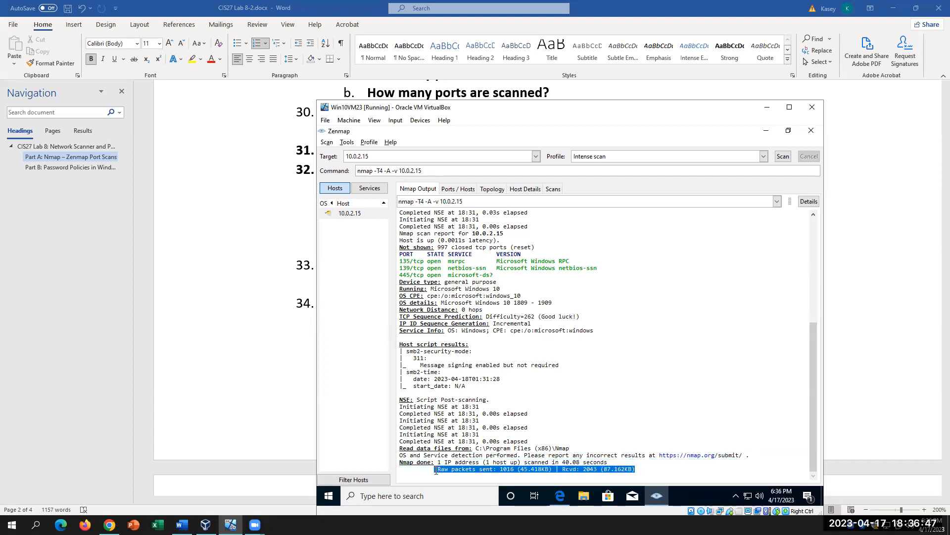
{"action": "left_click", "coordinate": [497, 468]}
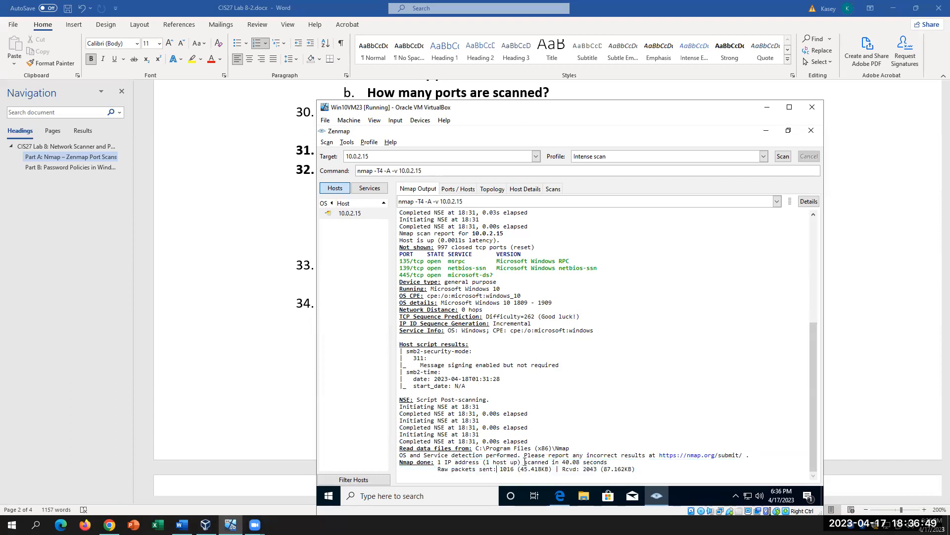
{"action": "left_click", "coordinate": [655, 468]}
Step: Switch to Word and read lab items 35 to 41, noting the scan target address given in item 37
{"action": "left_click", "coordinate": [277, 346]}
{"action": "scroll", "coordinate": [384, 397], "scroll_direction": "down", "scroll_amount": 1}
{"action": "scroll", "coordinate": [384, 397], "scroll_direction": "down", "scroll_amount": 8}
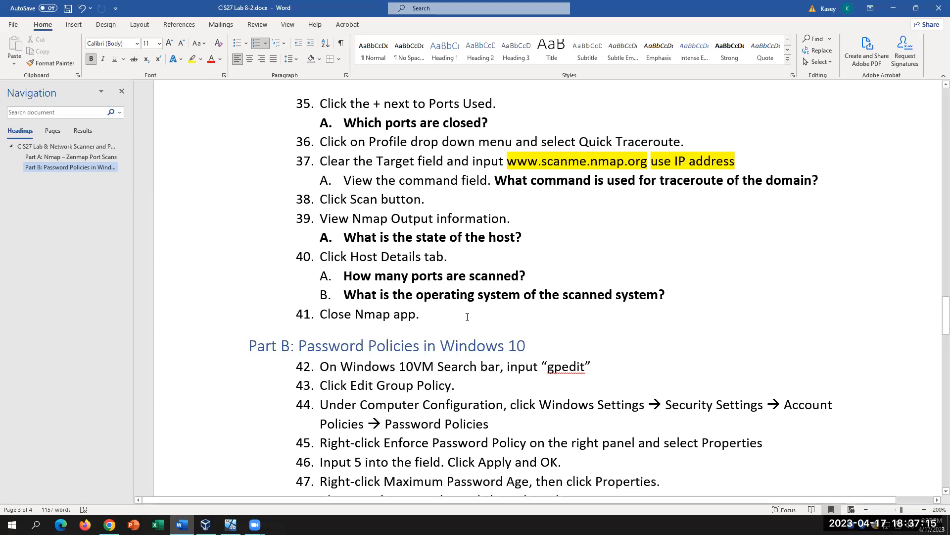
{"action": "left_click", "coordinate": [587, 167]}
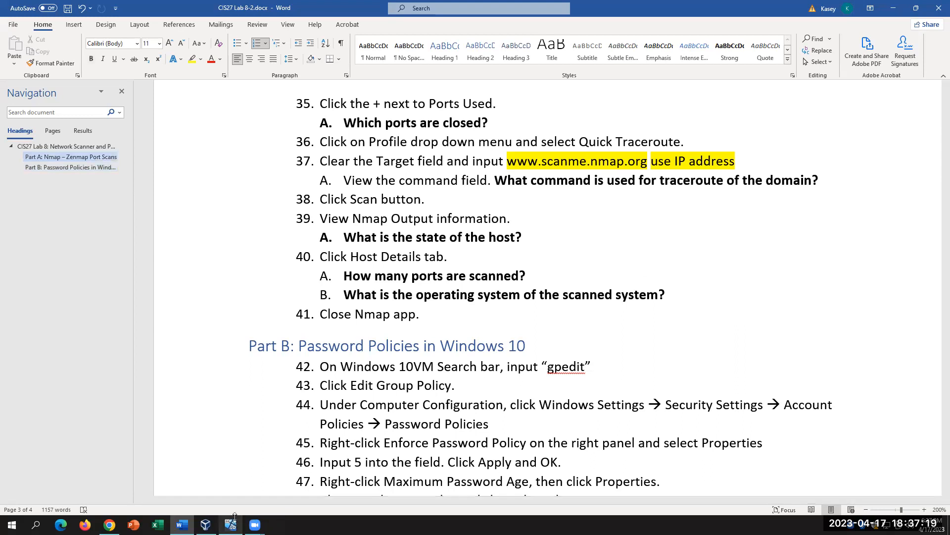
{"action": "left_click", "coordinate": [460, 461]}
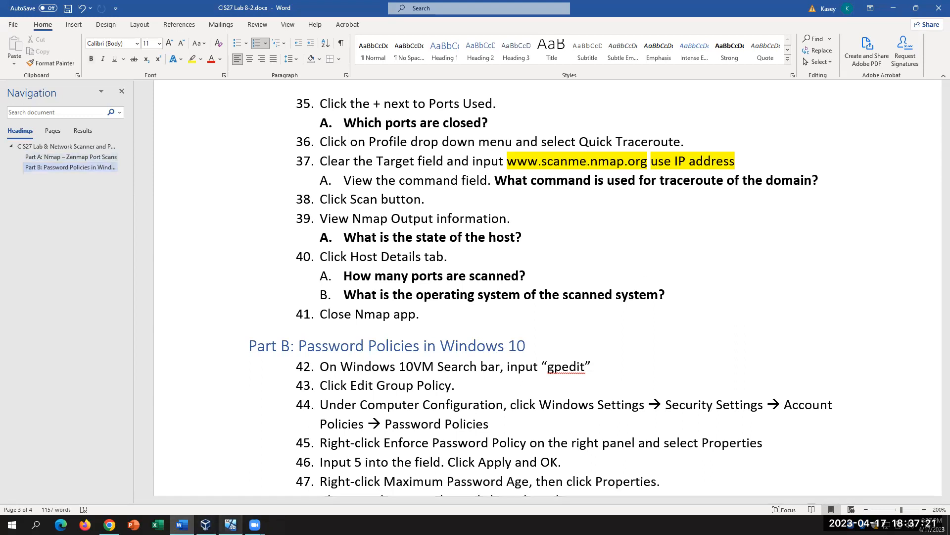
{"action": "mouse_move", "coordinate": [231, 525]}
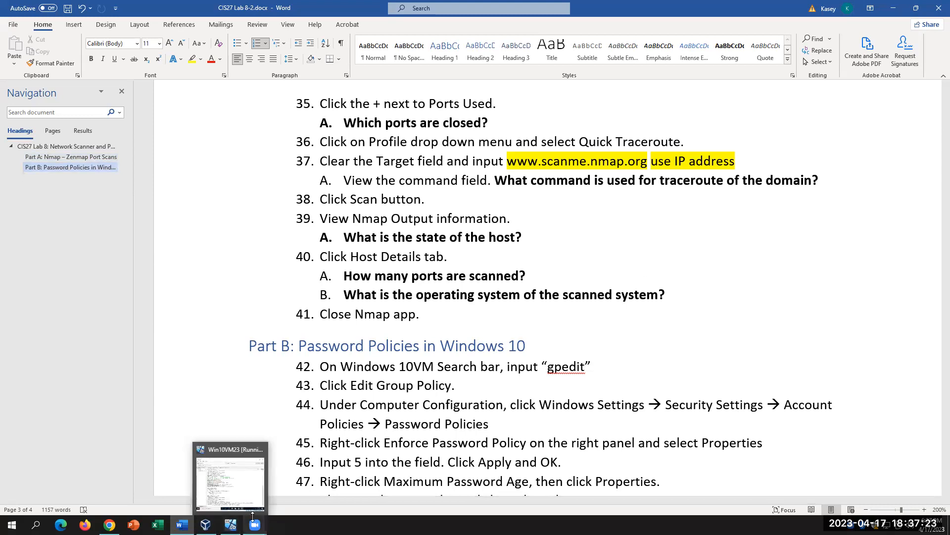
{"action": "left_click", "coordinate": [598, 162]}
{"action": "left_click_drag", "start_coordinate": [588, 163], "coordinate": [542, 163]}
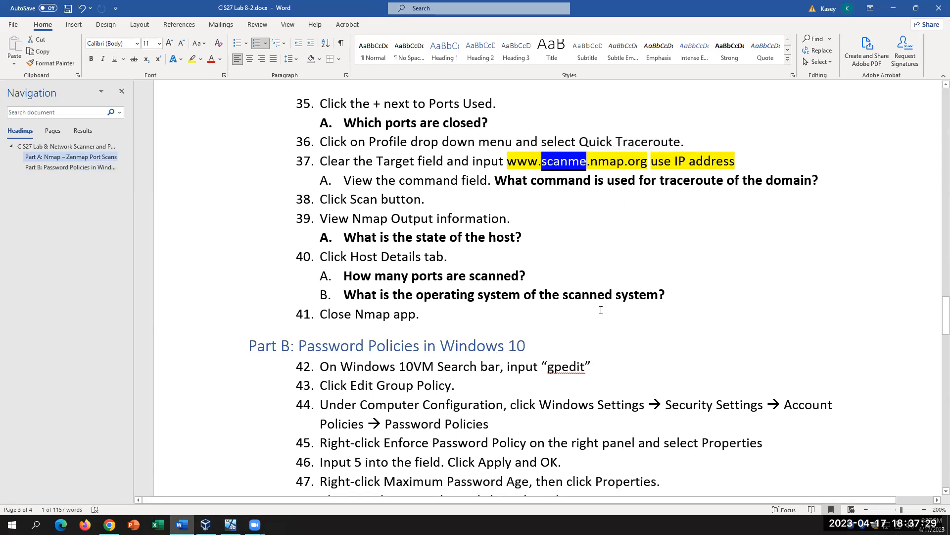
{"action": "left_click", "coordinate": [645, 162]}
{"action": "key", "text": "alt+Tab"}
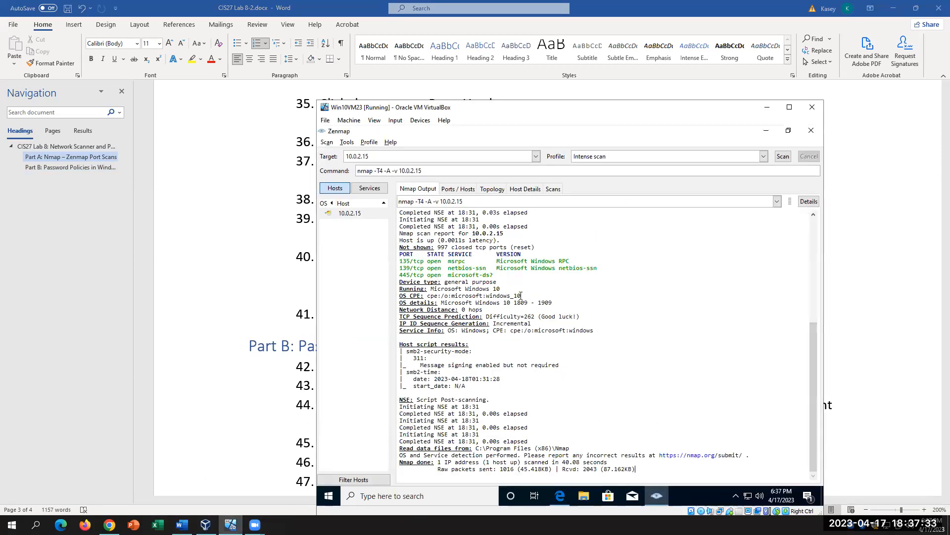
{"action": "triple_click", "coordinate": [396, 157]}
{"action": "left_click", "coordinate": [240, 206]}
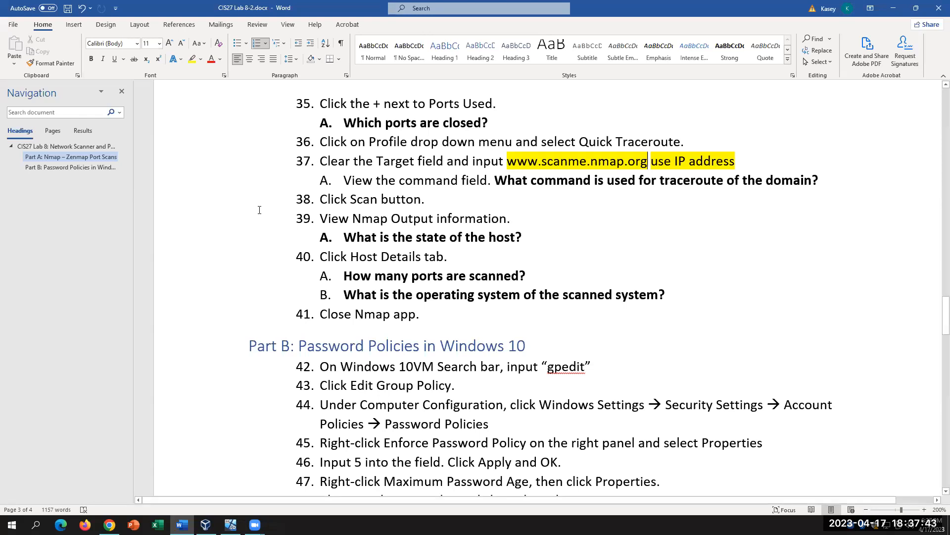
{"action": "left_click", "coordinate": [231, 524]}
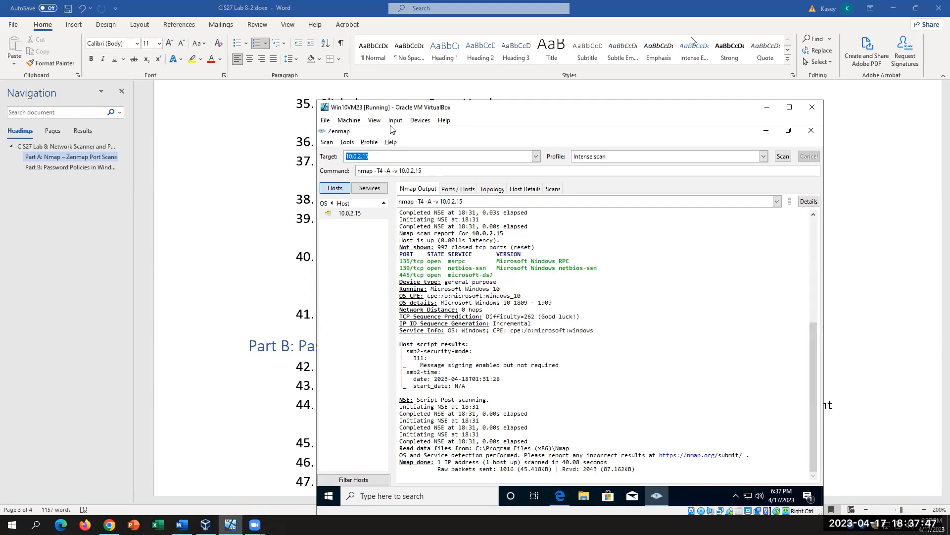
{"action": "left_click_drag", "start_coordinate": [590, 110], "coordinate": [619, 248]}
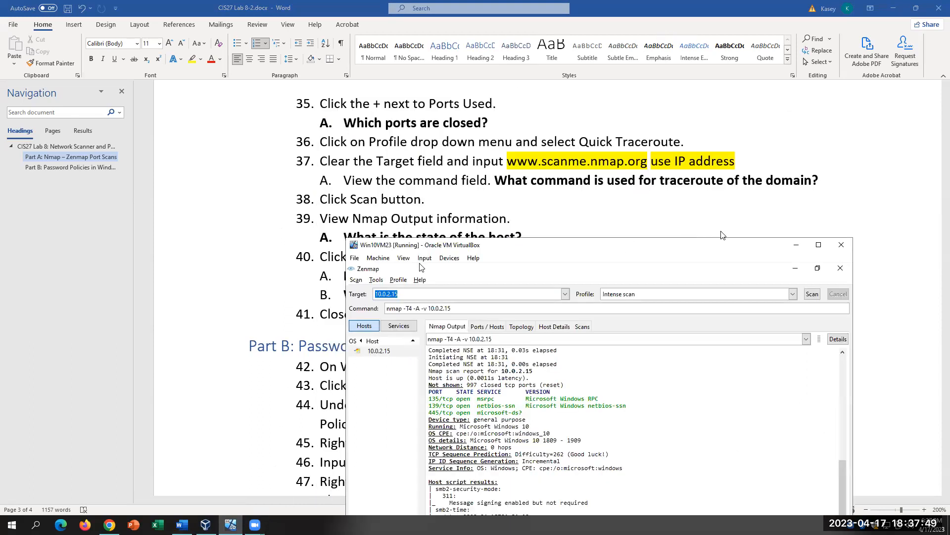
{"action": "type", "text": "www.scanme.namp."}
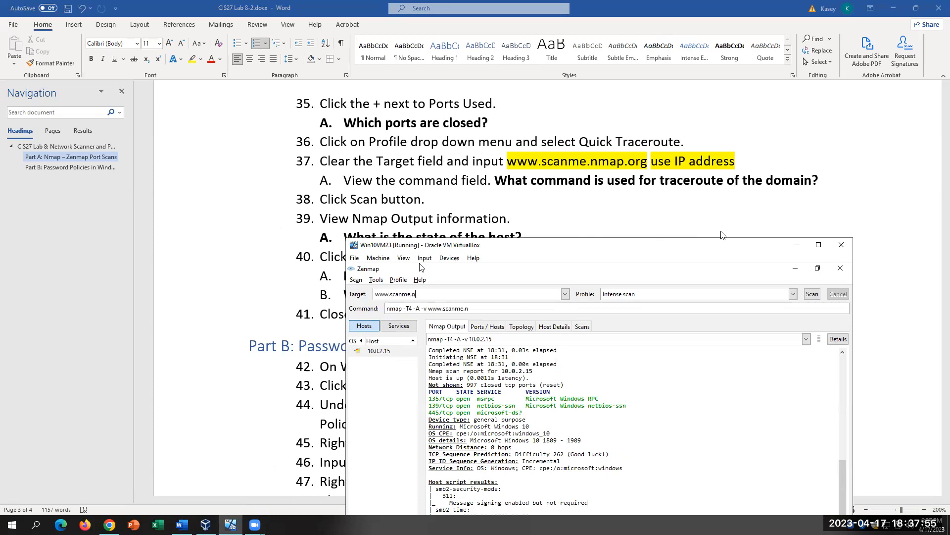
{"action": "key", "text": "BackSpace"}
{"action": "key", "text": "BackSpace"}
{"action": "key", "text": "BackSpace"}
{"action": "key", "text": "BackSpace"}
{"action": "type", "text": "nmap.or"}
{"action": "key", "text": "Tab"}
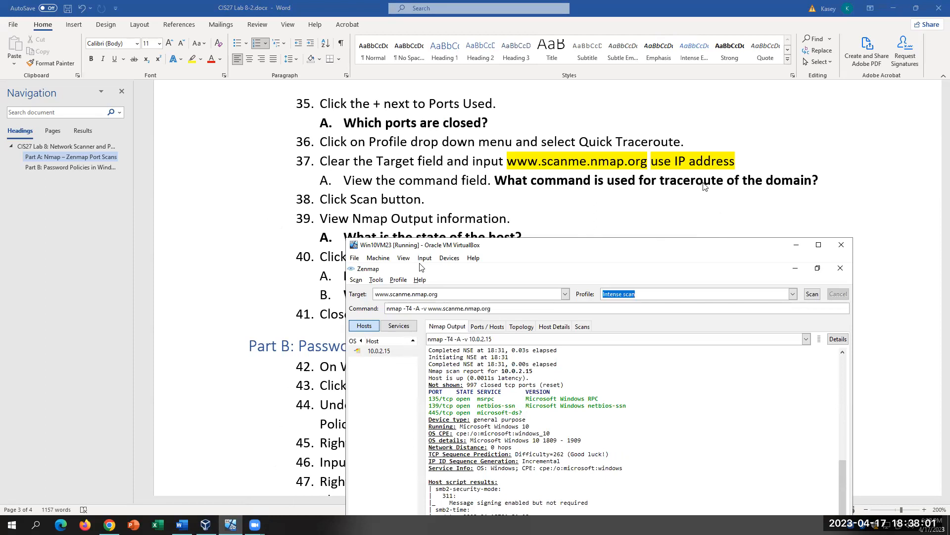
{"action": "left_click", "coordinate": [792, 294]}
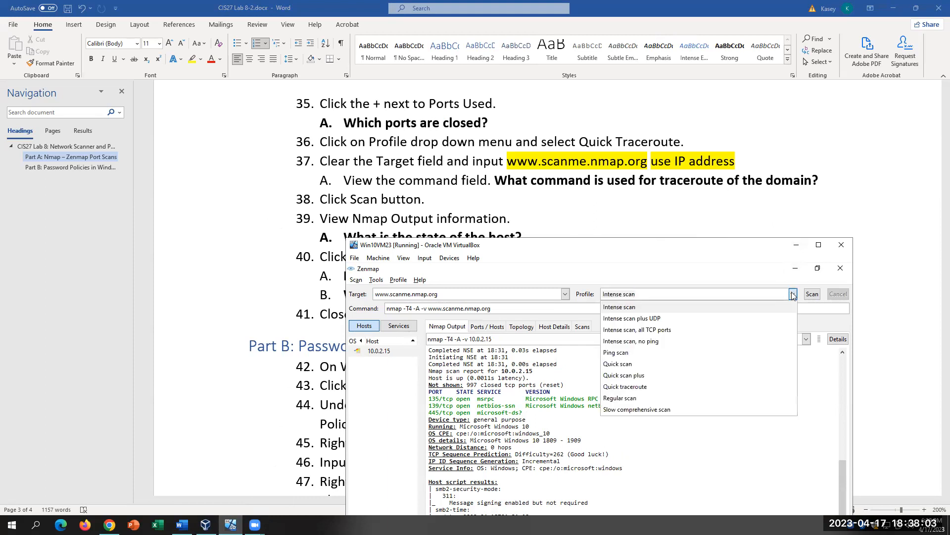
{"action": "left_click", "coordinate": [662, 387]}
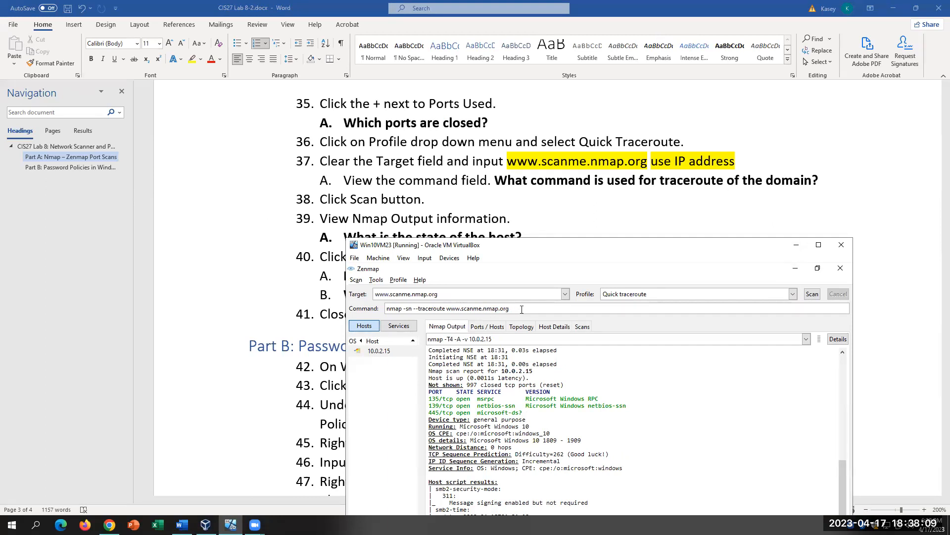
{"action": "left_click_drag", "start_coordinate": [522, 309], "coordinate": [379, 310]}
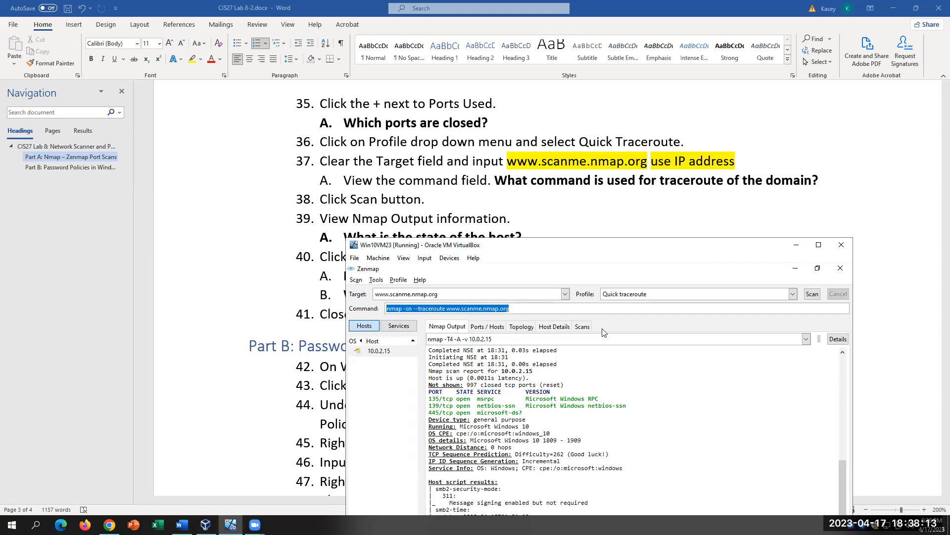
{"action": "left_click", "coordinate": [812, 294]}
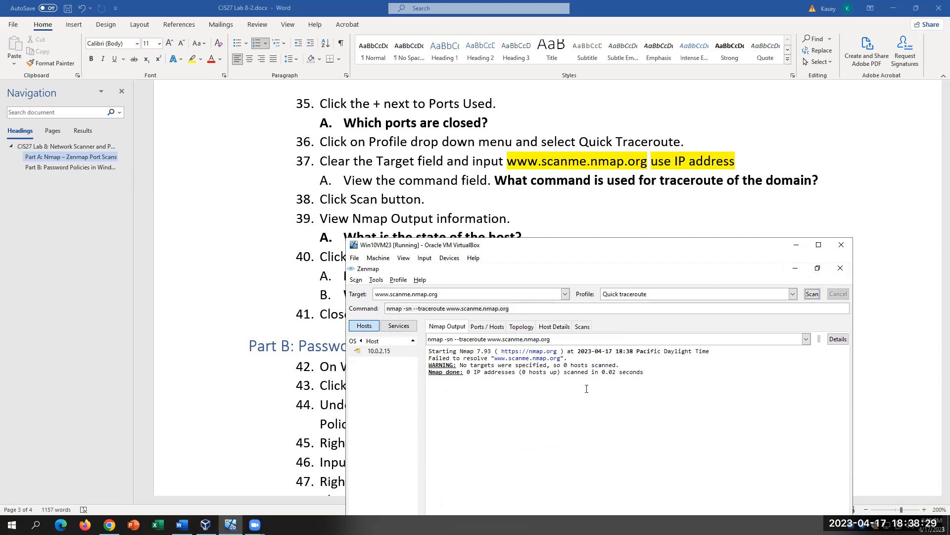
{"action": "left_click", "coordinate": [594, 168]}
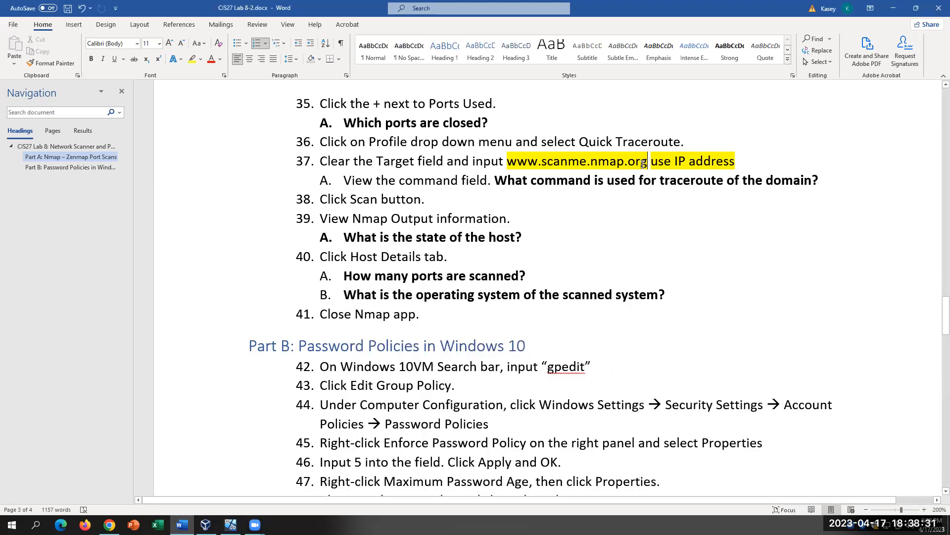
{"action": "left_click_drag", "start_coordinate": [646, 163], "coordinate": [507, 163]}
{"action": "key", "text": "ctrl+c"}
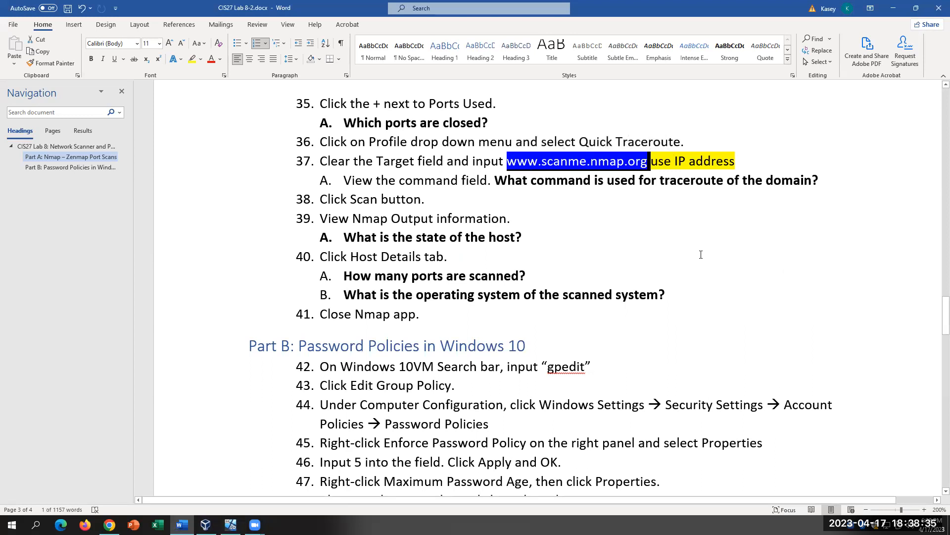
{"action": "right_click", "coordinate": [609, 163]}
{"action": "left_click", "coordinate": [643, 183]}
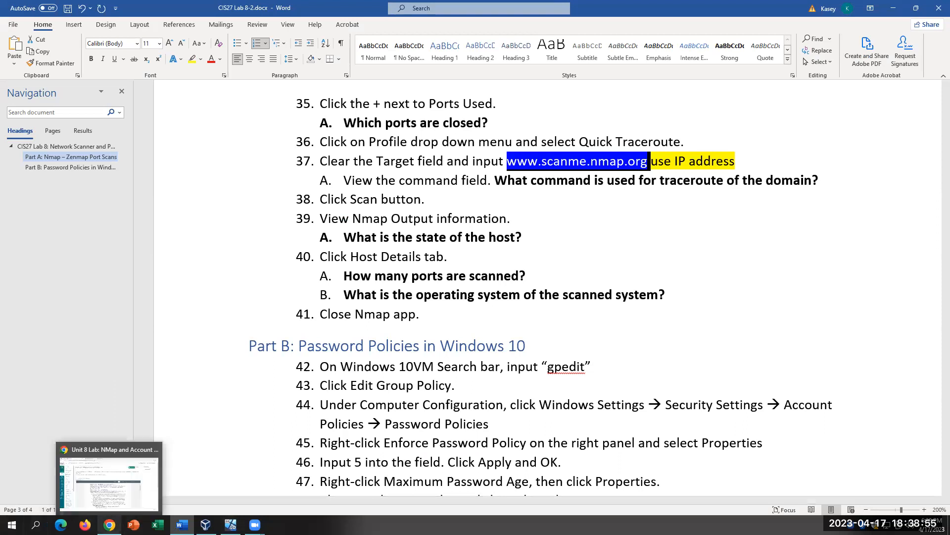
Step: Switch to Firefox and search the web for whois
{"action": "left_click", "coordinate": [109, 525]}
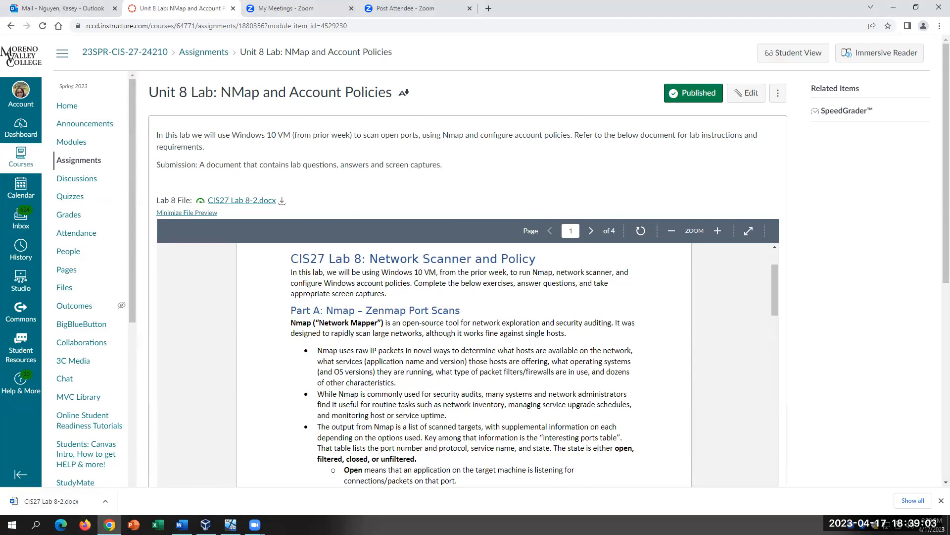
{"action": "left_click", "coordinate": [181, 525]}
{"action": "left_click", "coordinate": [109, 524]}
{"action": "left_click", "coordinate": [85, 525]}
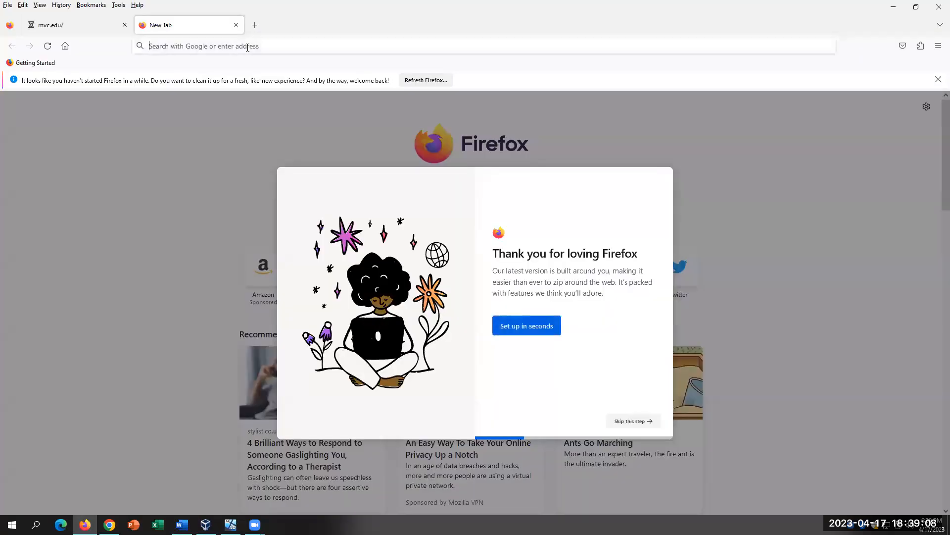
{"action": "left_click", "coordinate": [247, 46]}
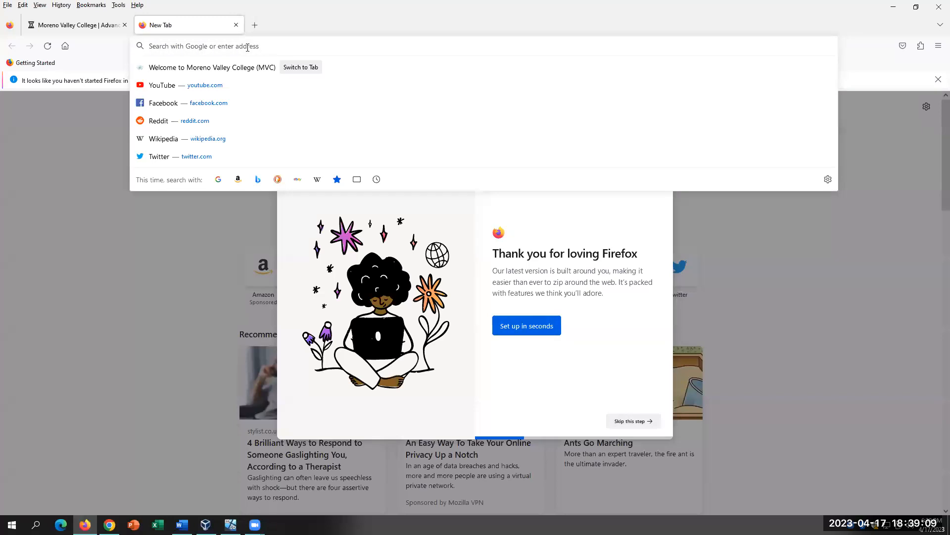
{"action": "type", "text": "whois"}
{"action": "key", "text": "Return"}
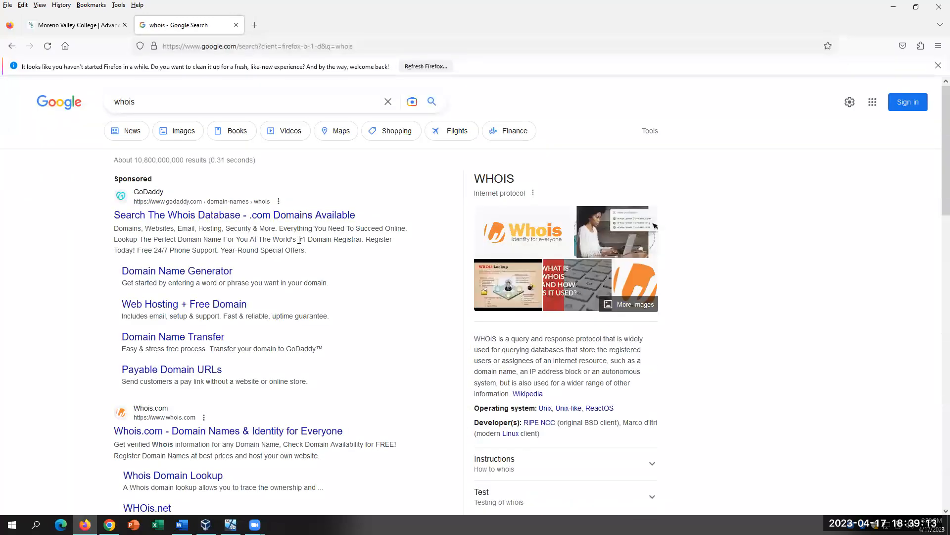
{"action": "scroll", "coordinate": [246, 427], "scroll_direction": "down", "scroll_amount": 2}
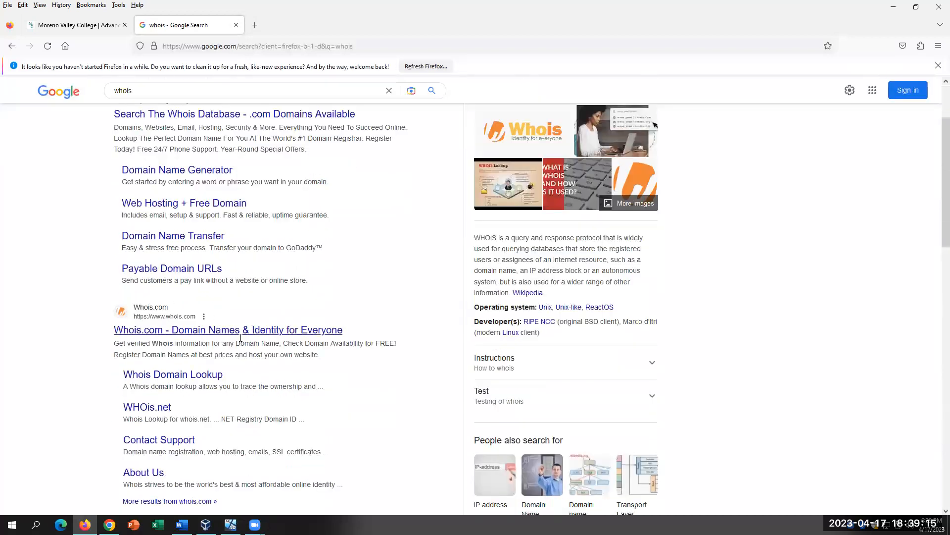
{"action": "left_click", "coordinate": [166, 379]}
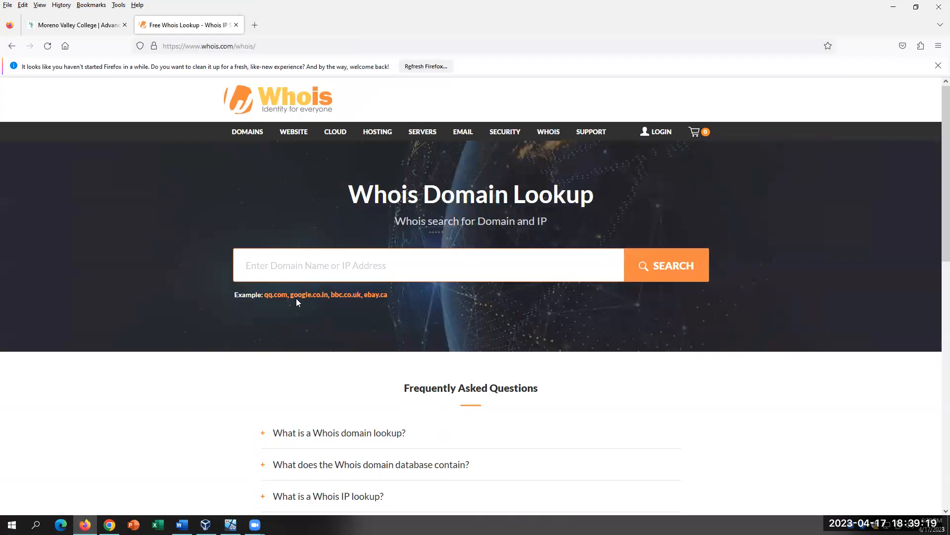
{"action": "right_click", "coordinate": [313, 265]}
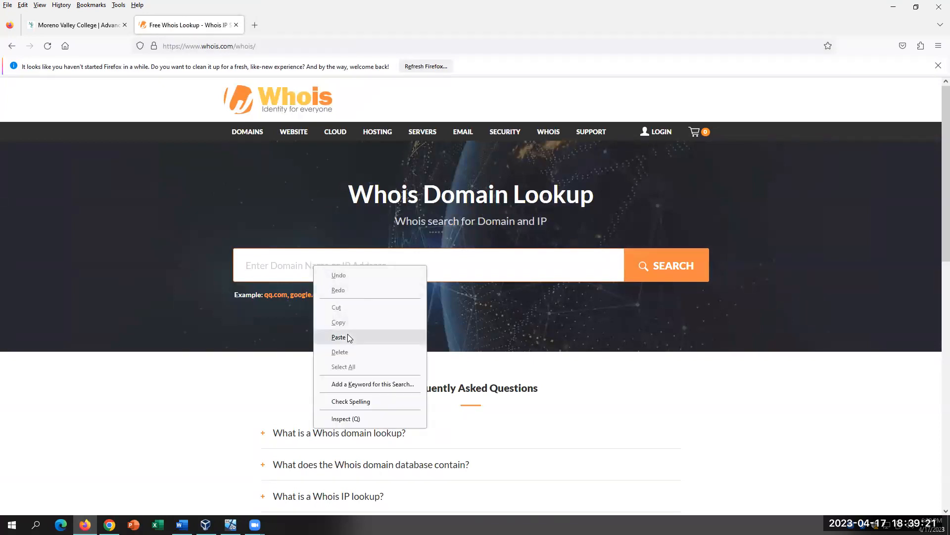
{"action": "left_click", "coordinate": [346, 334]}
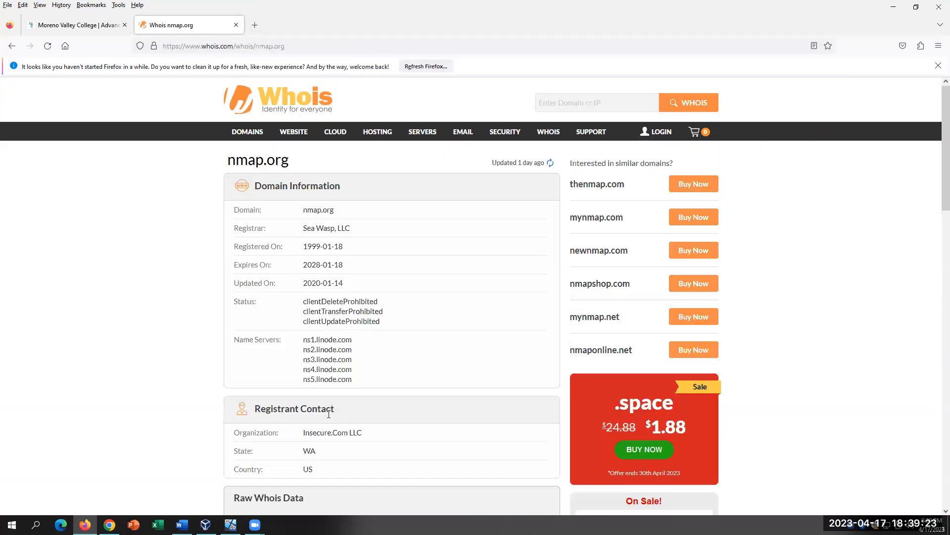
Step: Examine the nmap.org record's domain information, registrant contact and raw Whois data for an IP address, and return to the lookup page
{"action": "scroll", "coordinate": [328, 413], "scroll_direction": "down", "scroll_amount": 5}
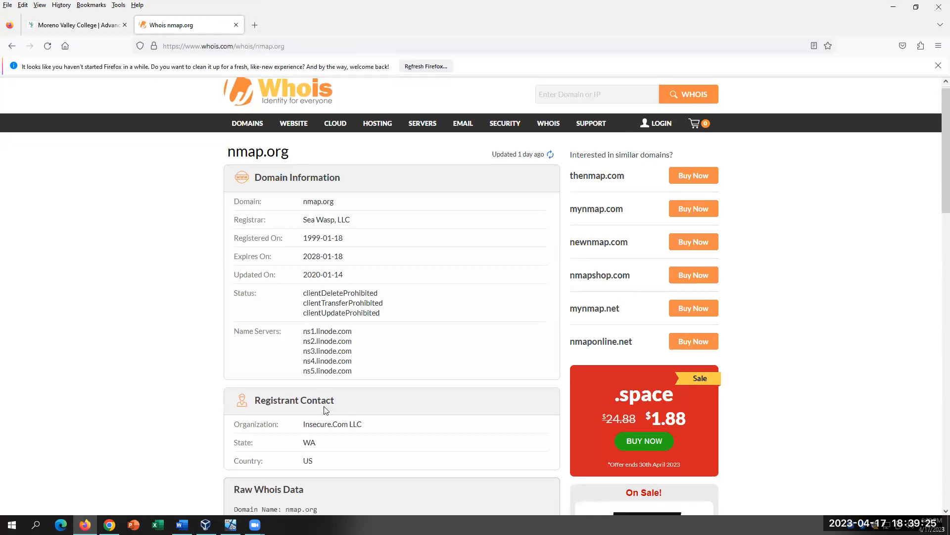
{"action": "scroll", "coordinate": [324, 405], "scroll_direction": "down", "scroll_amount": 7}
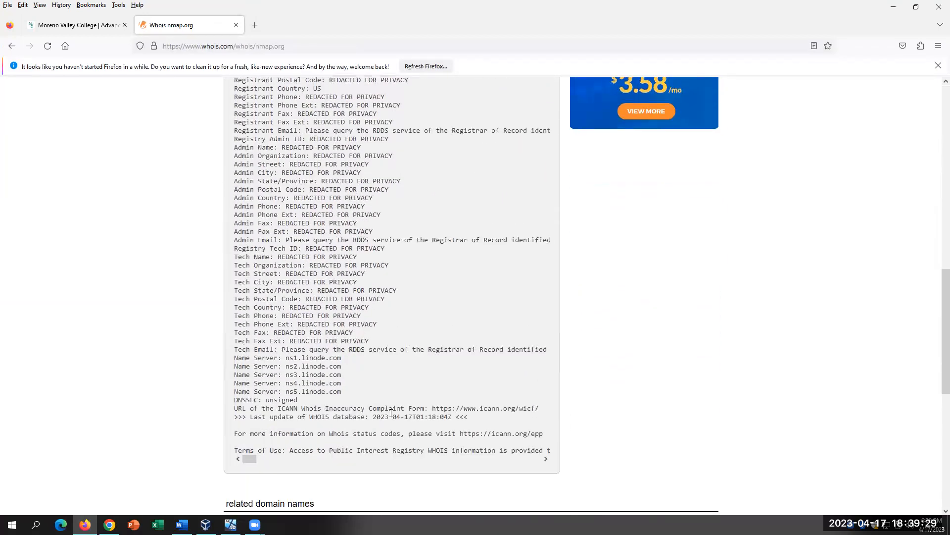
{"action": "scroll", "coordinate": [387, 412], "scroll_direction": "up", "scroll_amount": 1}
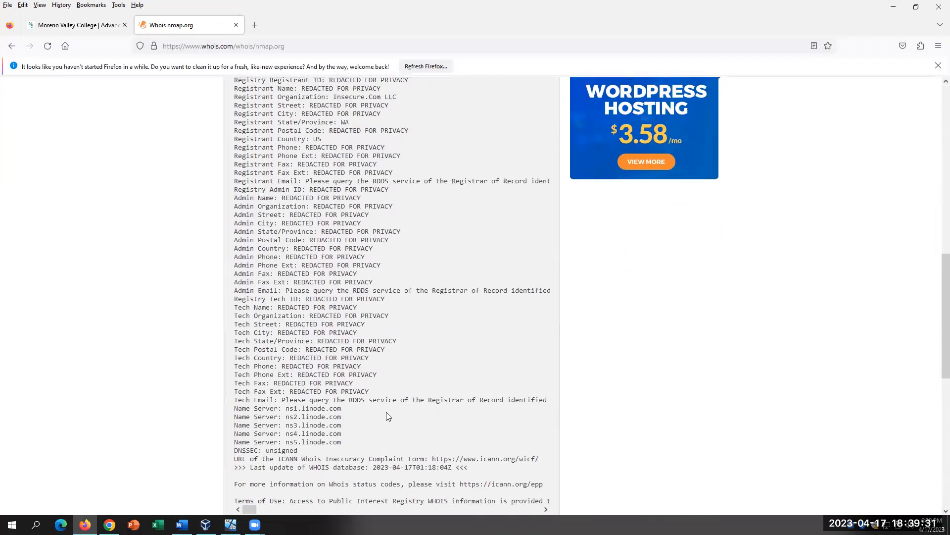
{"action": "scroll", "coordinate": [369, 427], "scroll_direction": "up", "scroll_amount": 4}
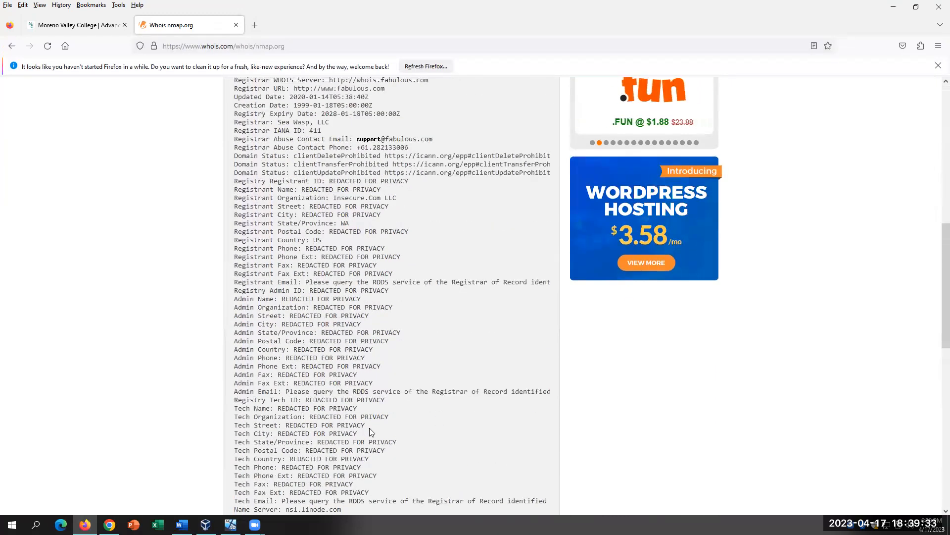
{"action": "scroll", "coordinate": [371, 430], "scroll_direction": "up", "scroll_amount": 1}
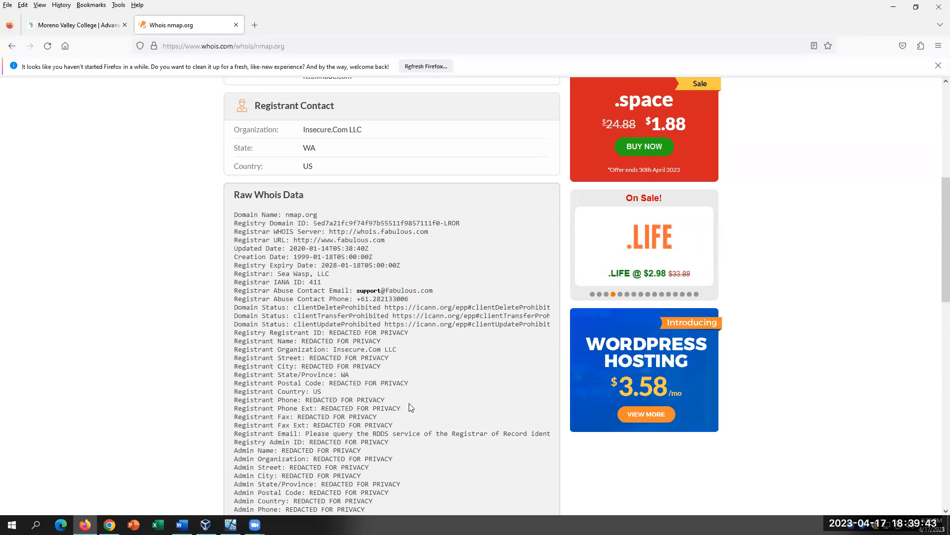
{"action": "scroll", "coordinate": [409, 403], "scroll_direction": "down", "scroll_amount": 2}
{"action": "scroll", "coordinate": [409, 407], "scroll_direction": "up", "scroll_amount": 2}
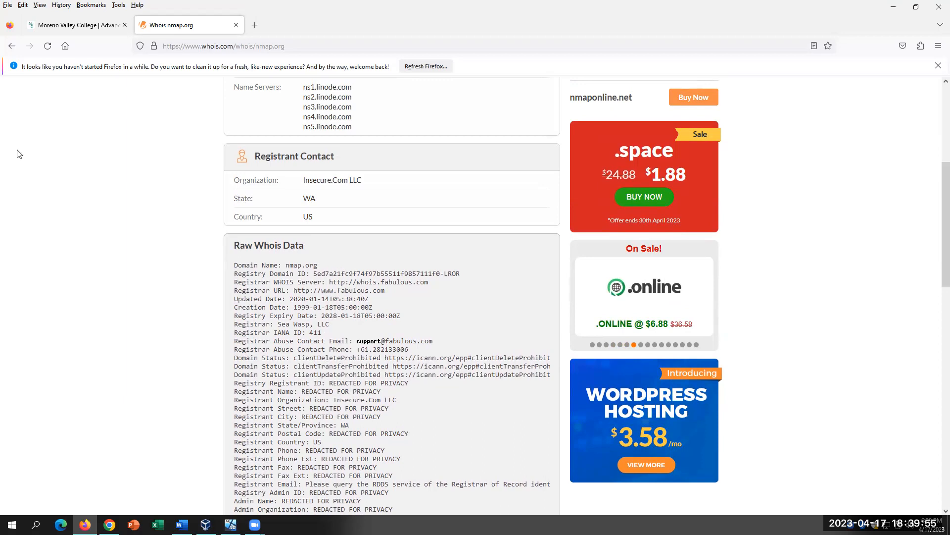
{"action": "left_click", "coordinate": [14, 48]}
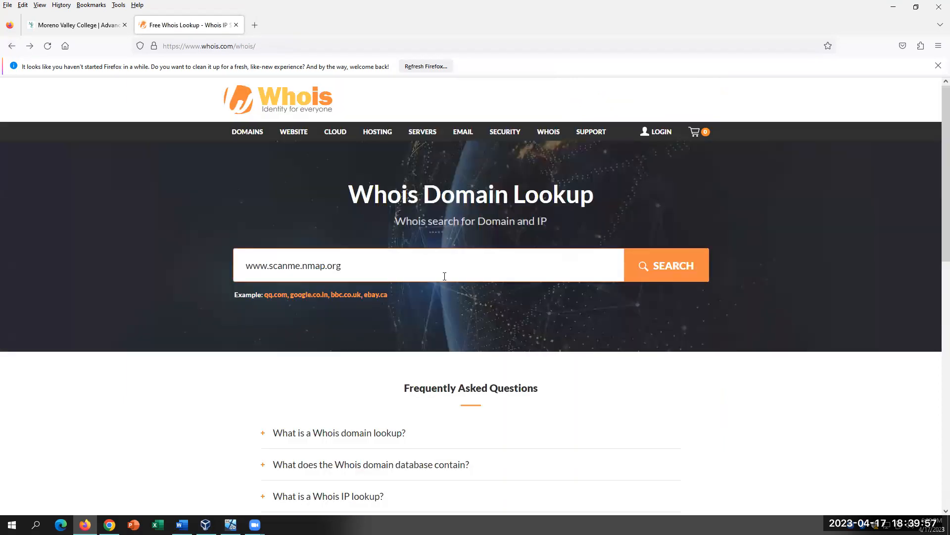
{"action": "scroll", "coordinate": [441, 299], "scroll_direction": "down", "scroll_amount": 2}
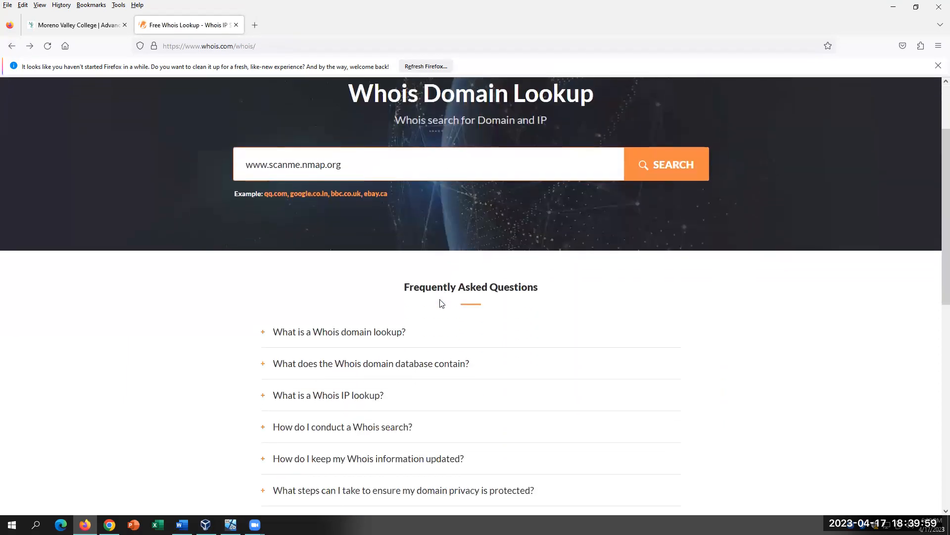
{"action": "left_click", "coordinate": [35, 524]}
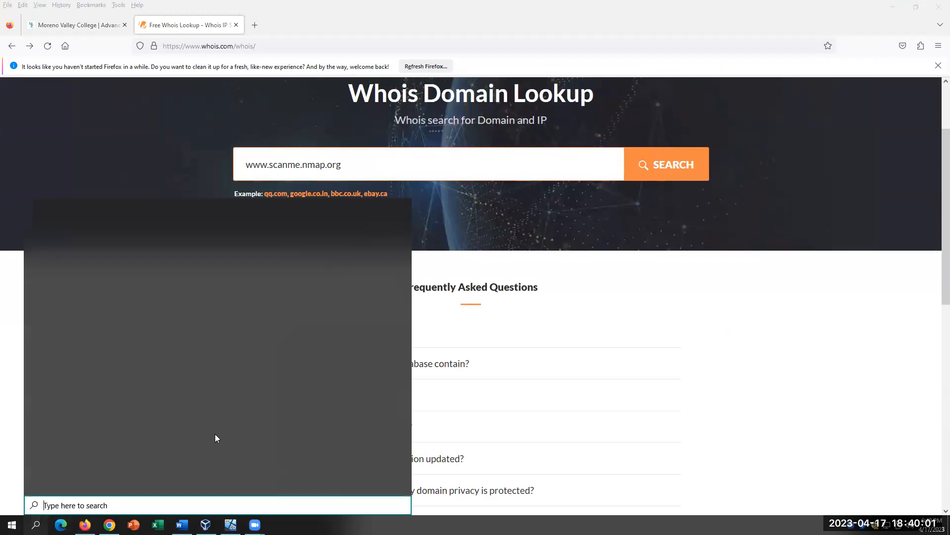
{"action": "type", "text": "cmd"}
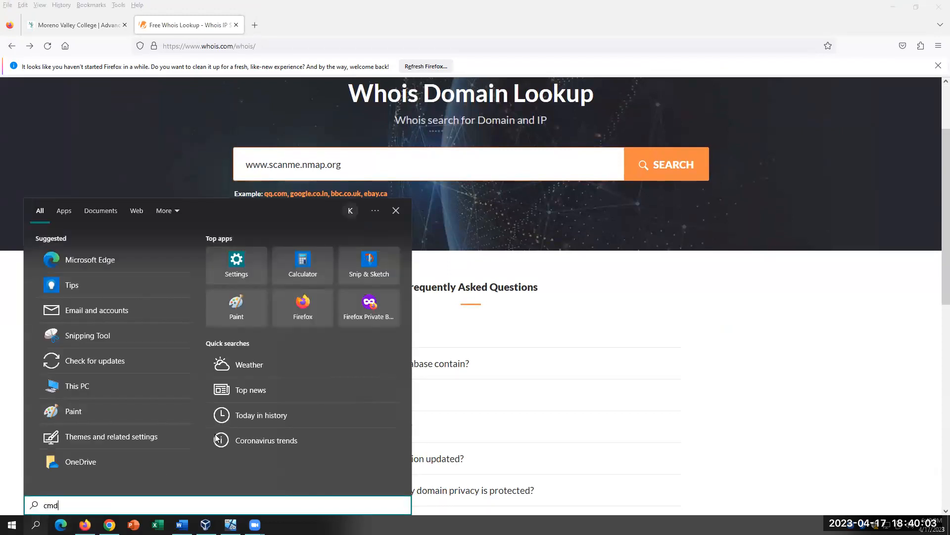
{"action": "key", "text": "Return"}
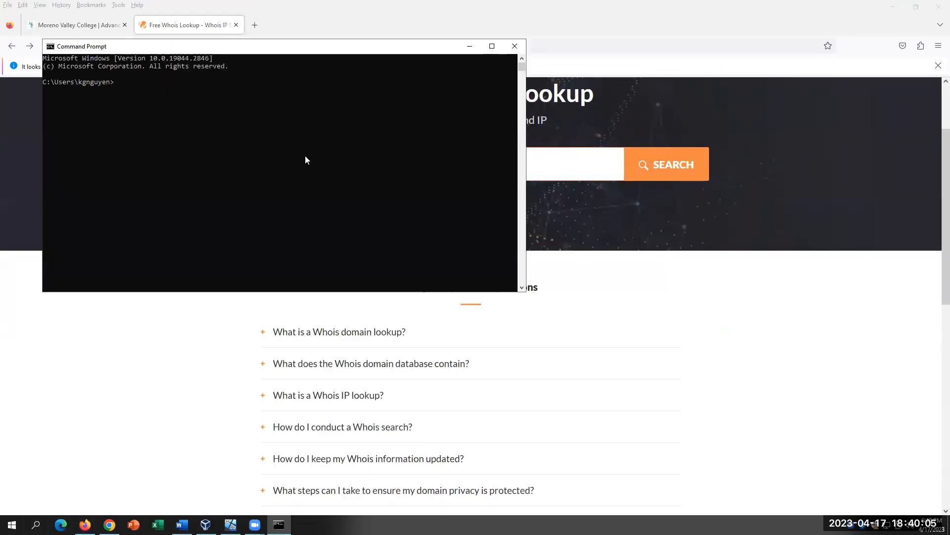
{"action": "type", "text": "traceroute"}
{"action": "type", "text": "www.scanme.nmap.org"}
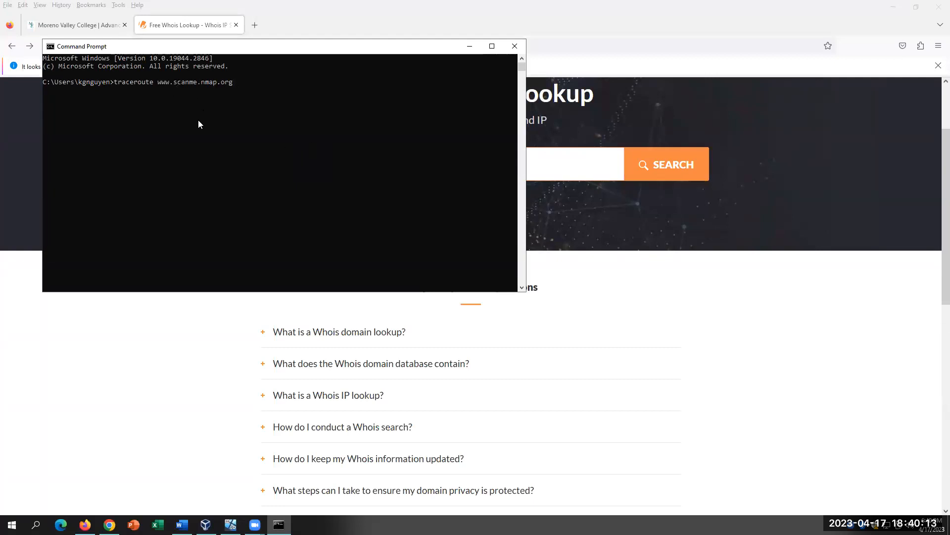
{"action": "key", "text": "Return"}
{"action": "left_click", "coordinate": [187, 144]}
{"action": "key", "text": "Escape"}
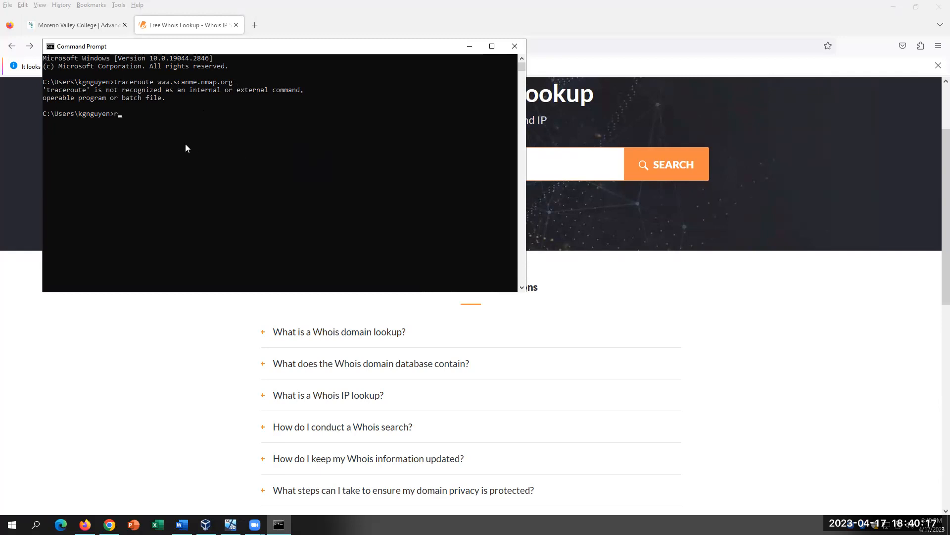
{"action": "type", "text": "tracert"}
{"action": "type", "text": "www.scanme.nmap.org"}
{"action": "key", "text": "Return"}
{"action": "type", "text": "ping"}
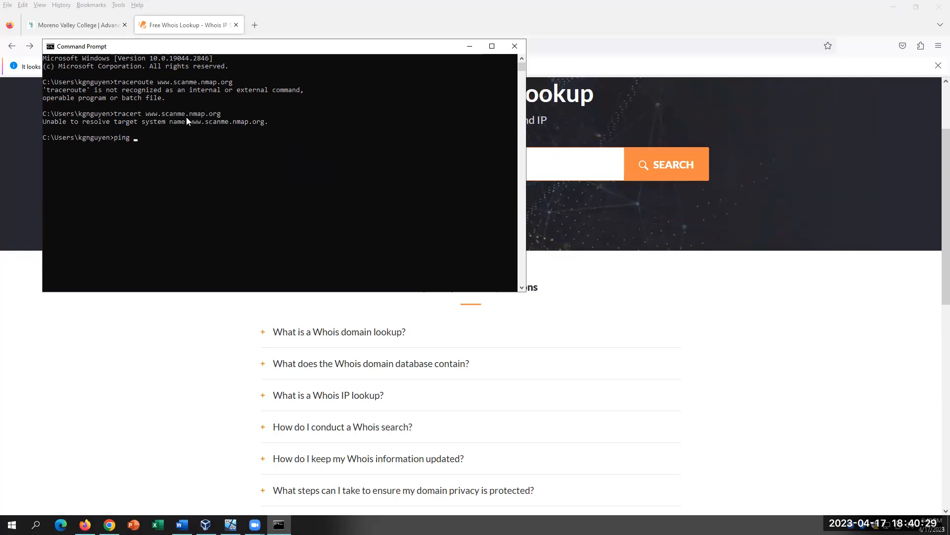
{"action": "type", "text": "www.scanme.nmap.org"}
{"action": "key", "text": "Return"}
{"action": "left_click", "coordinate": [179, 200]}
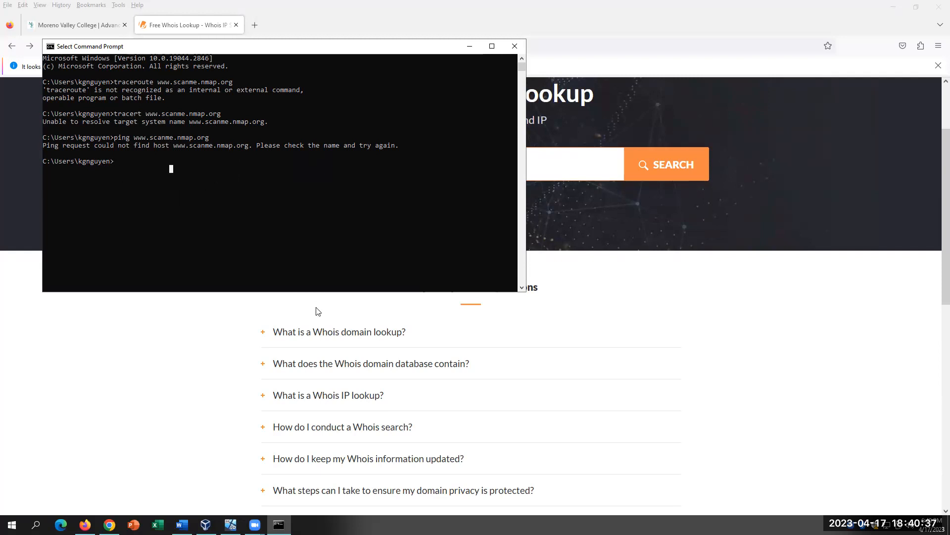
Step: Switch back to Firefox and open the website scanme.org
{"action": "left_click", "coordinate": [134, 428]}
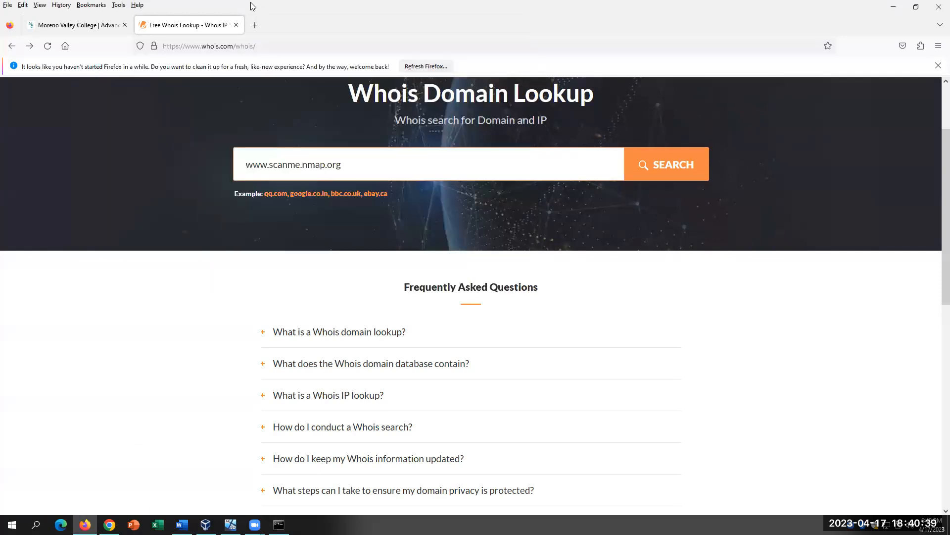
{"action": "left_click", "coordinate": [248, 46]}
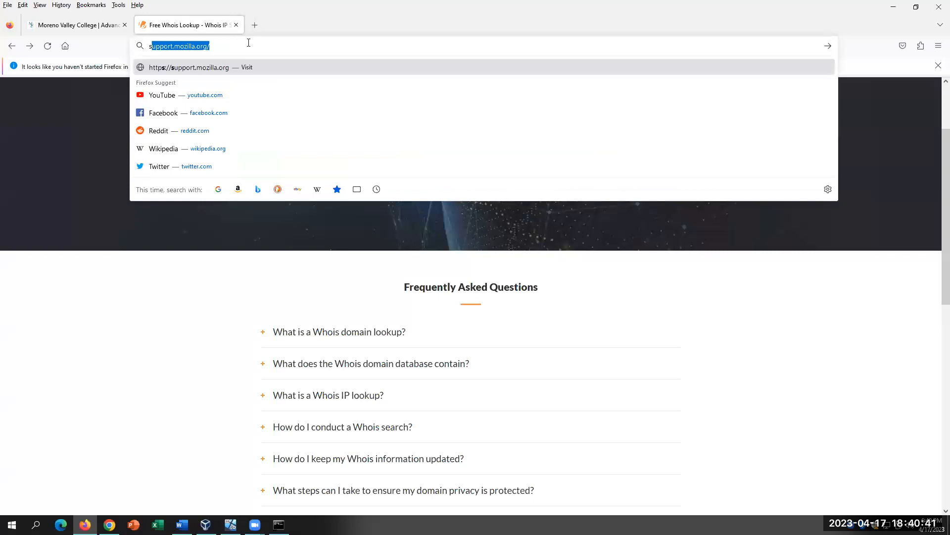
{"action": "type", "text": "scanme.org"}
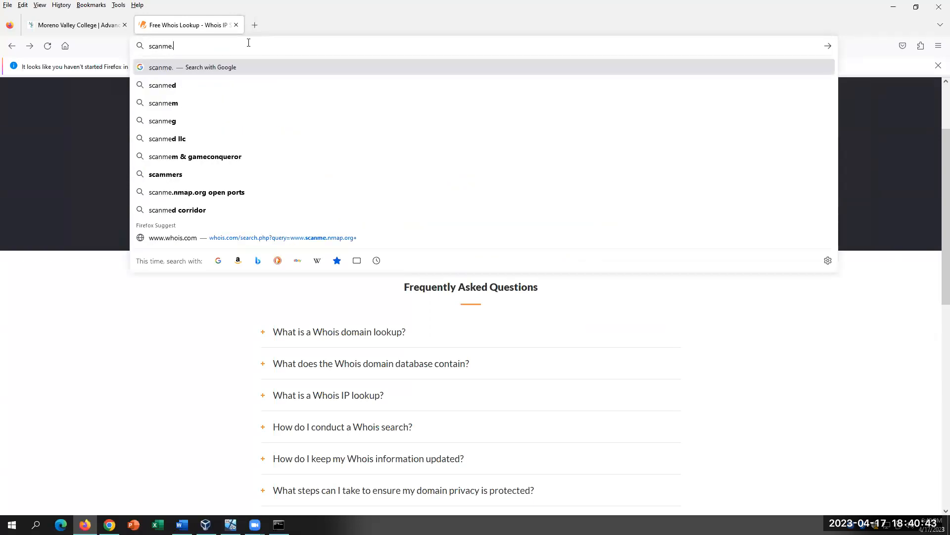
{"action": "key", "text": "Return"}
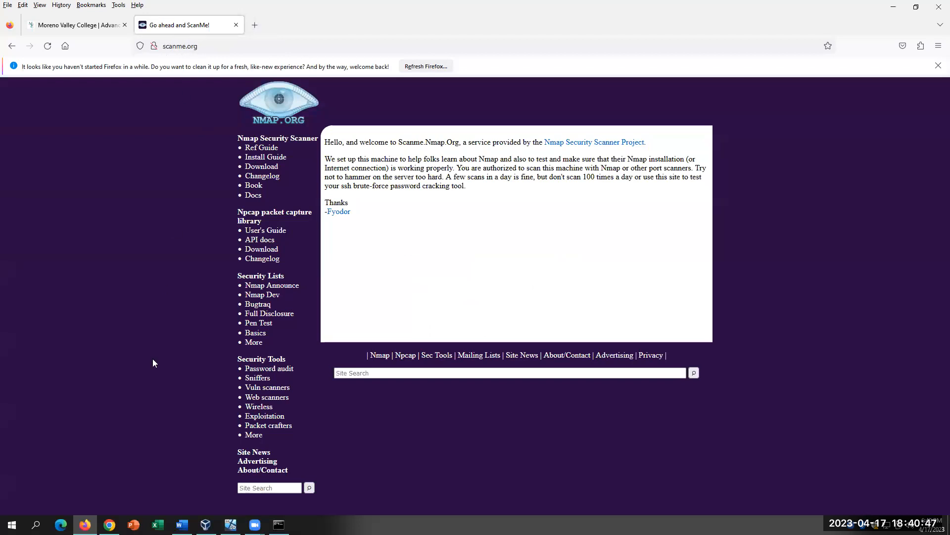
{"action": "left_click", "coordinate": [181, 524]}
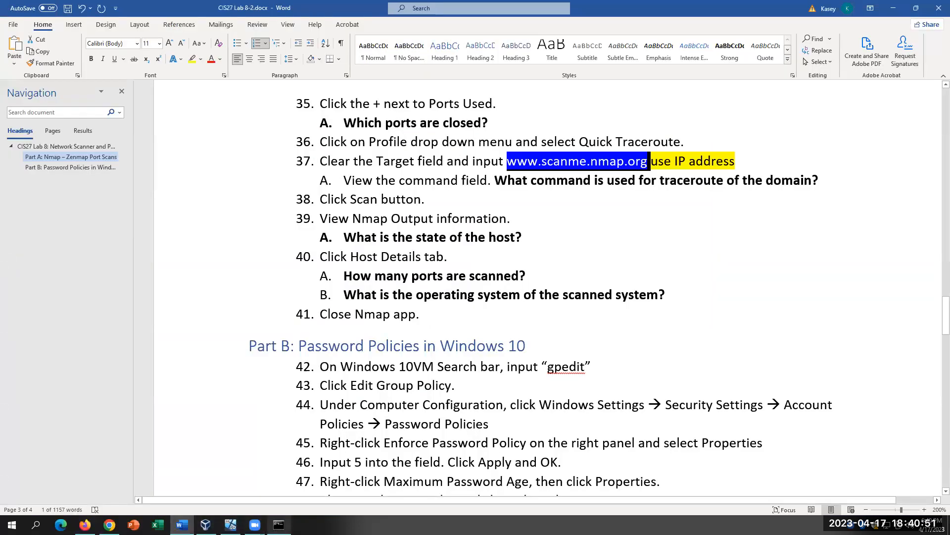
{"action": "mouse_move", "coordinate": [279, 524]}
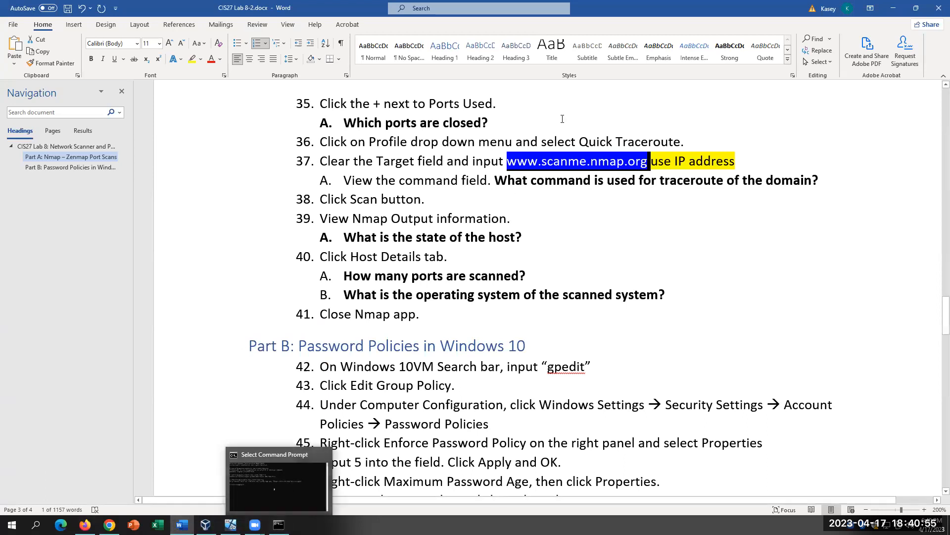
{"action": "left_click", "coordinate": [567, 162]}
{"action": "left_click_drag", "start_coordinate": [592, 162], "coordinate": [628, 158]}
{"action": "key", "text": "Delete"}
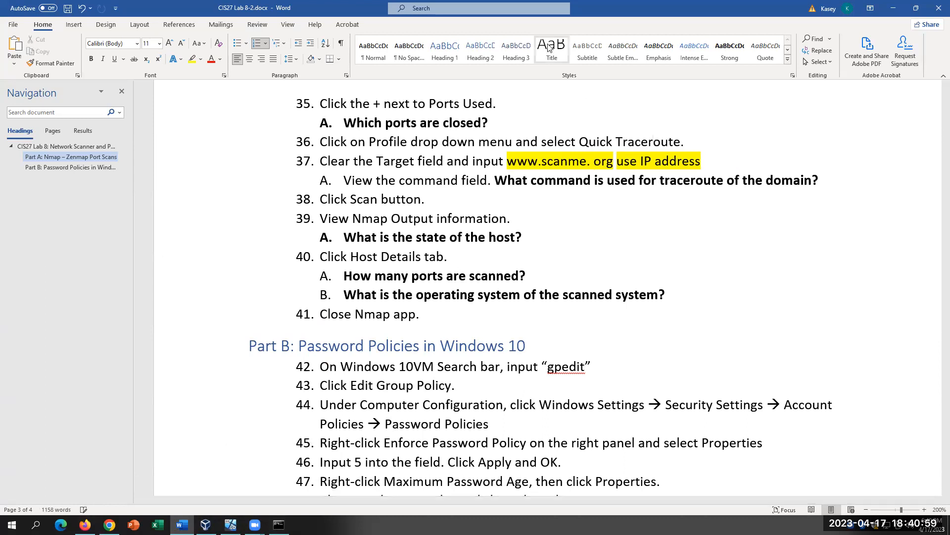
{"action": "key", "text": "Left"}
{"action": "key", "text": "Delete"}
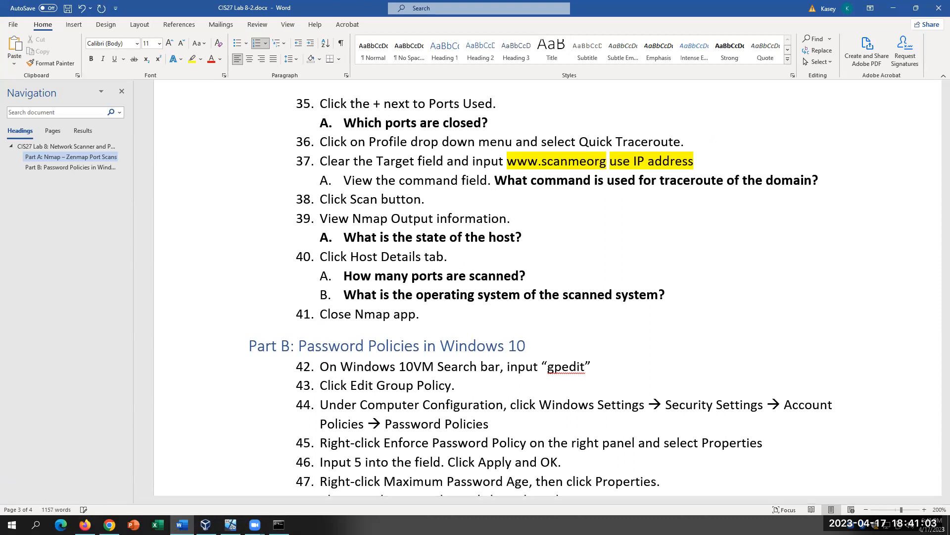
{"action": "type", "text": "."}
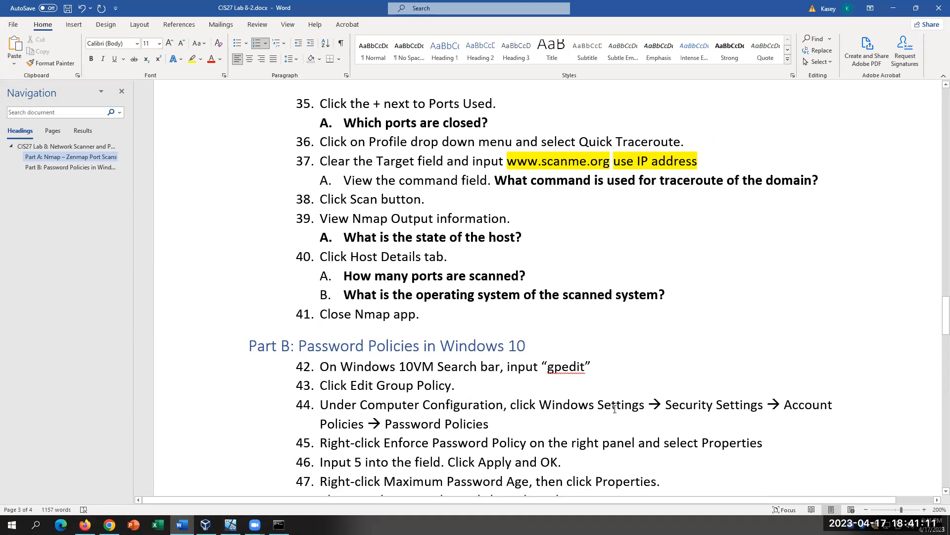
Step: Switch to Command Prompt, ping scanme.org and highlight the host's IP address in the output
{"action": "left_click", "coordinate": [278, 525]}
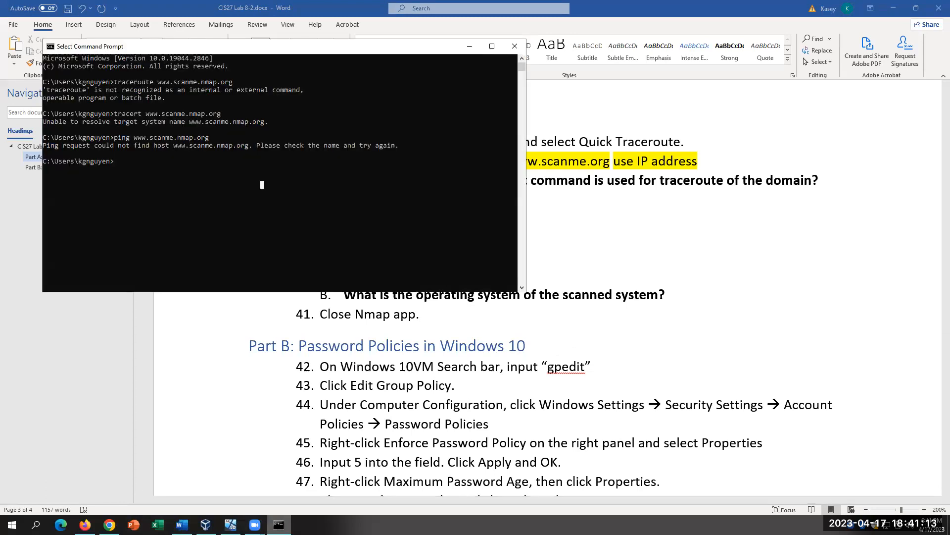
{"action": "type", "text": "picn"}
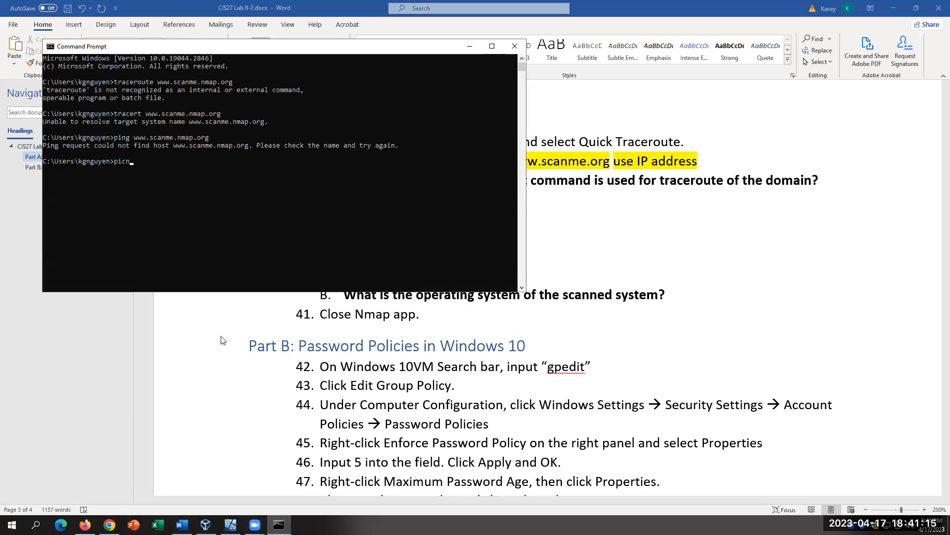
{"action": "key", "text": "BackSpace"}
{"action": "key", "text": "BackSpace"}
{"action": "type", "text": "ng scanme.orh"}
{"action": "key", "text": "BackSpace"}
{"action": "type", "text": "g"}
{"action": "key", "text": "Return"}
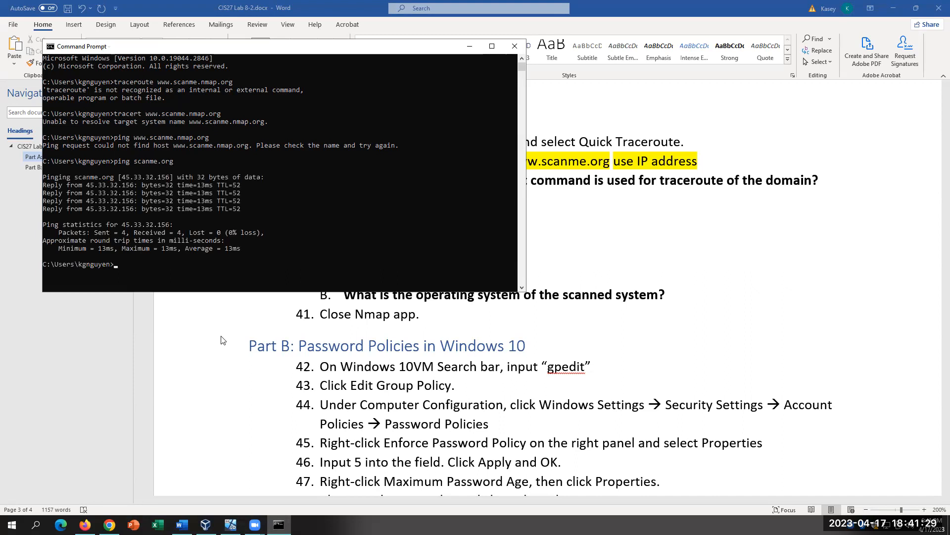
{"action": "left_click_drag", "start_coordinate": [169, 177], "coordinate": [121, 177]}
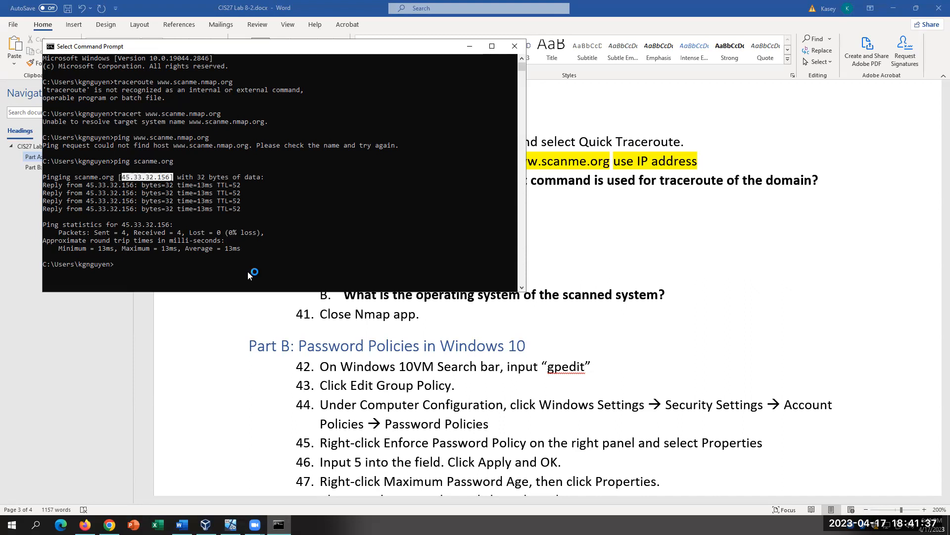
Step: Trace the route to the host with the command tracert scanme.org
{"action": "scroll", "coordinate": [248, 272], "scroll_direction": "down", "scroll_amount": 5}
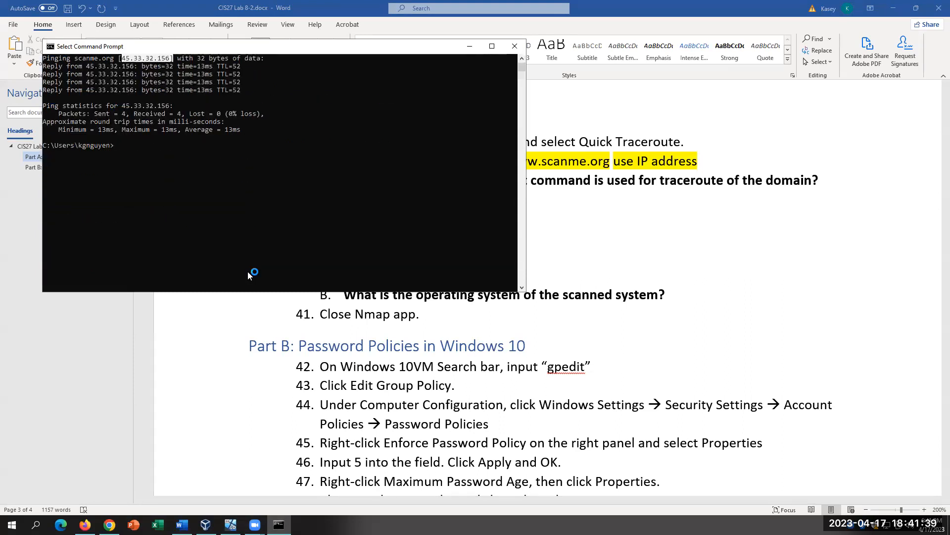
{"action": "type", "text": "tr"}
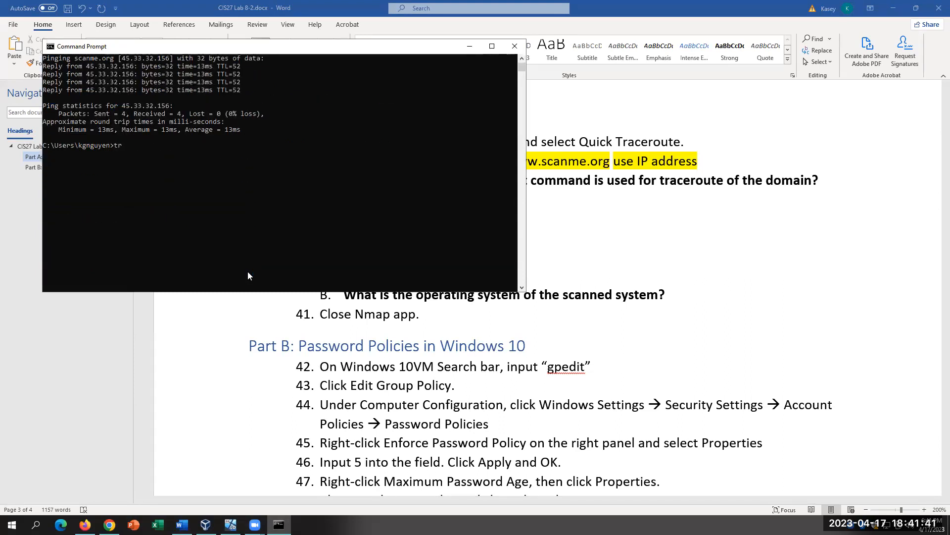
{"action": "type", "text": "acert scanme.org"}
{"action": "key", "text": "Return"}
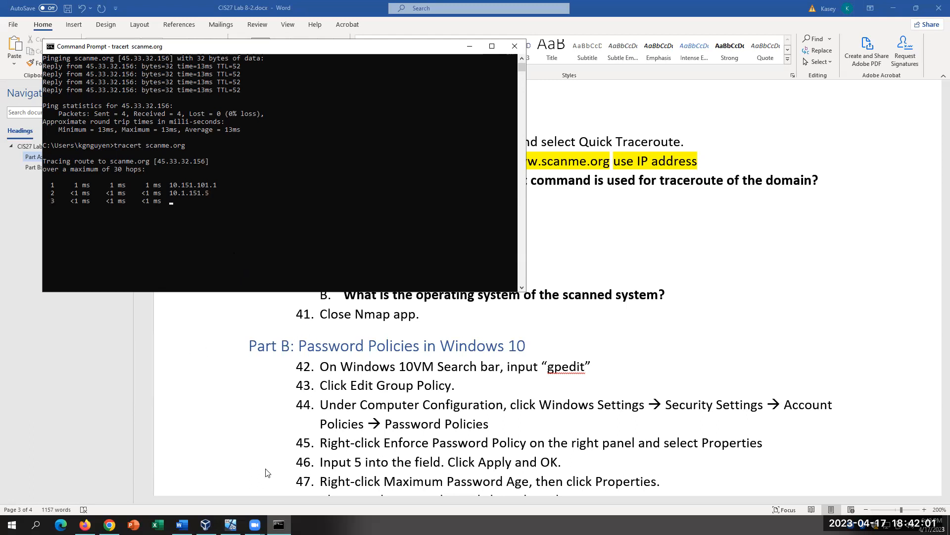
Step: Switch to Zenmap in the virtual machine, set the target to 45.33.32.156 and run the Quick traceroute scan
{"action": "left_click", "coordinate": [230, 525]}
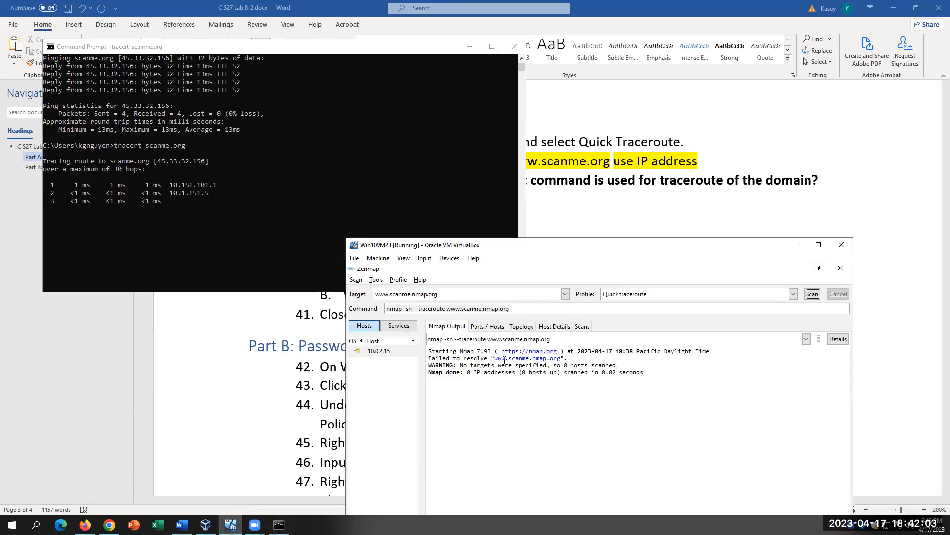
{"action": "left_click", "coordinate": [457, 293]}
{"action": "key", "text": "BackSpace"}
{"action": "key", "text": "BackSpace"}
{"action": "key", "text": "BackSpace"}
{"action": "key", "text": "BackSpace"}
{"action": "key", "text": "BackSpace"}
{"action": "key", "text": "BackSpace"}
{"action": "key", "text": "BackSpace"}
{"action": "key", "text": "BackSpace"}
{"action": "key", "text": "BackSpace"}
{"action": "key", "text": "BackSpace"}
{"action": "key", "text": "BackSpace"}
{"action": "key", "text": "BackSpace"}
{"action": "key", "text": "BackSpace"}
{"action": "key", "text": "BackSpace"}
{"action": "key", "text": "BackSpace"}
{"action": "key", "text": "BackSpace"}
{"action": "key", "text": "BackSpace"}
{"action": "key", "text": "BackSpace"}
{"action": "key", "text": "BackSpace"}
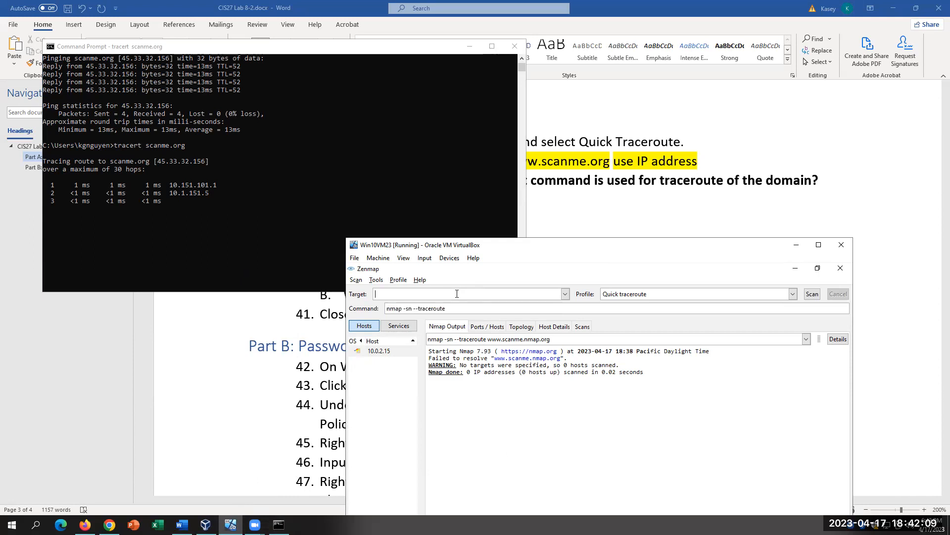
{"action": "type", "text": "45.33.32.156"}
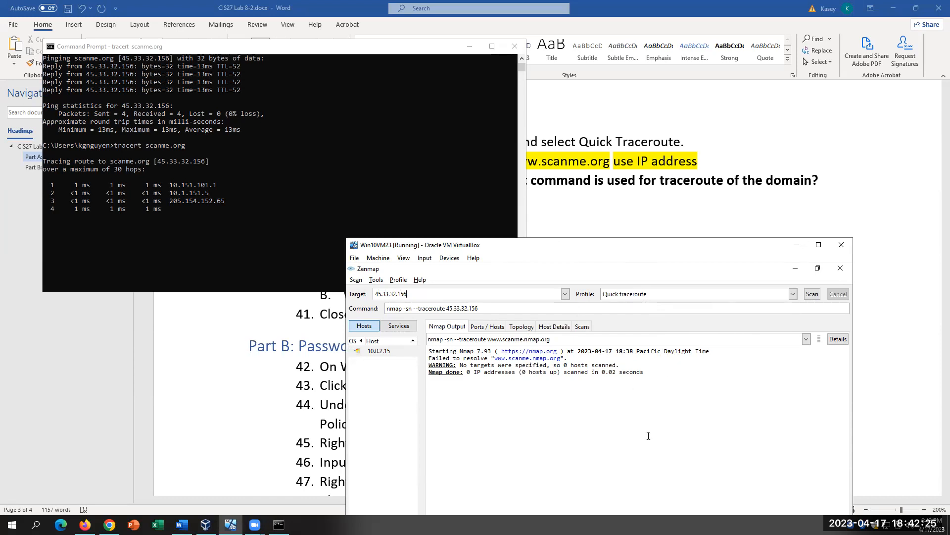
{"action": "left_click", "coordinate": [812, 293]}
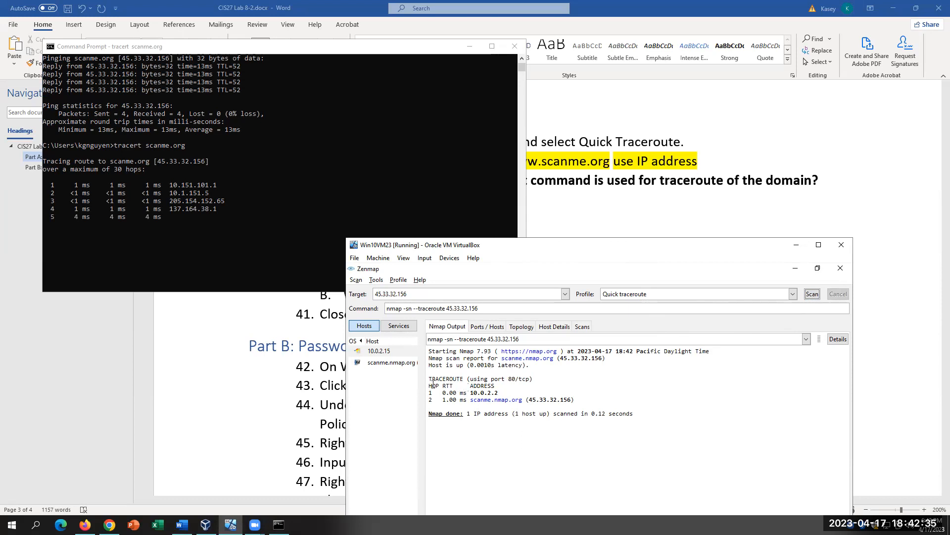
Step: Examine the traceroute port, hops and host name in the Nmap output, minimizing the Command Prompt window
{"action": "left_click_drag", "start_coordinate": [429, 378], "coordinate": [555, 380]}
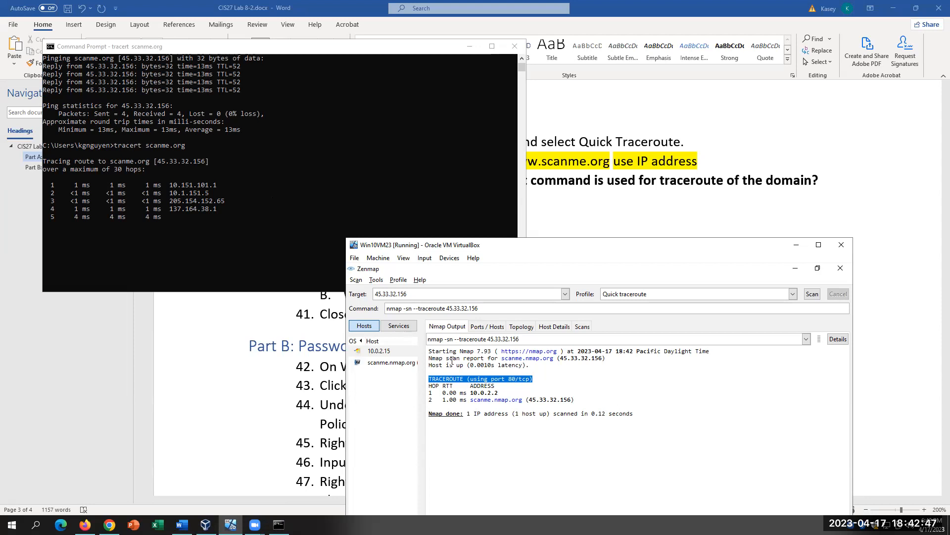
{"action": "left_click", "coordinate": [538, 388]}
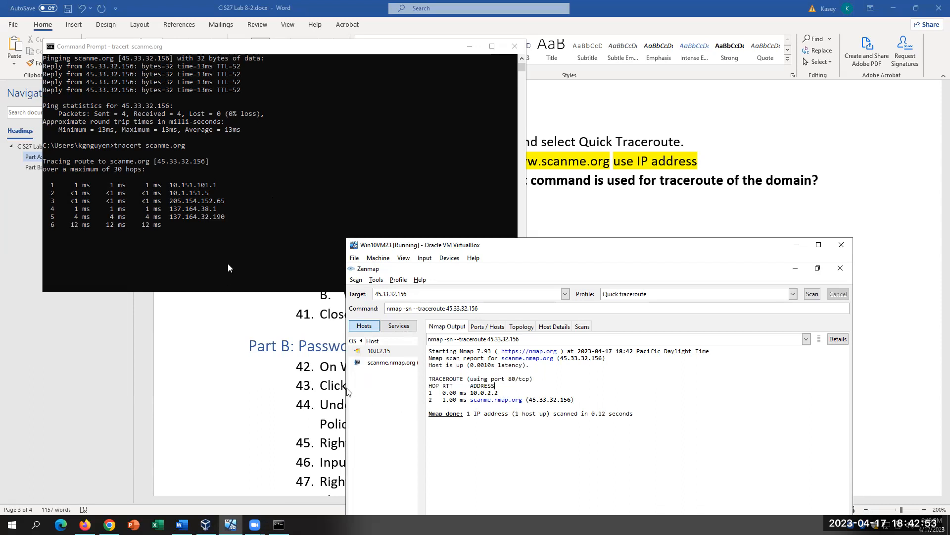
{"action": "left_click", "coordinate": [331, 288]}
{"action": "left_click", "coordinate": [470, 46]}
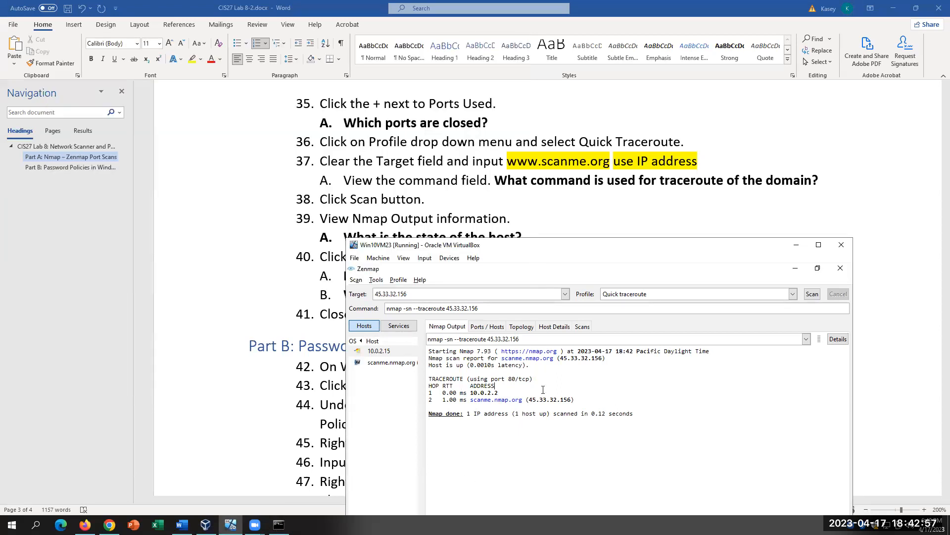
{"action": "left_click_drag", "start_coordinate": [466, 358], "coordinate": [532, 352]}
{"action": "left_click", "coordinate": [522, 447]}
{"action": "left_click_drag", "start_coordinate": [470, 400], "coordinate": [531, 398]}
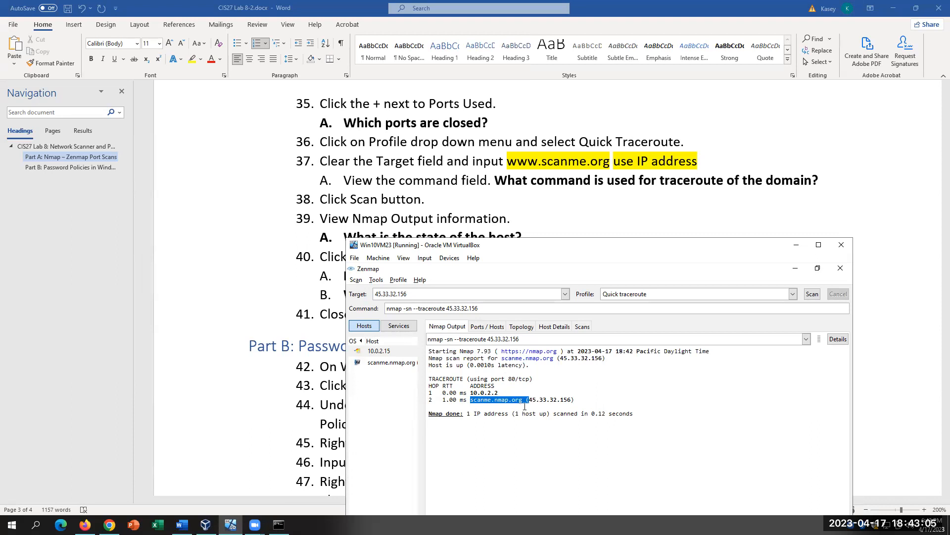
{"action": "left_click", "coordinate": [529, 404]}
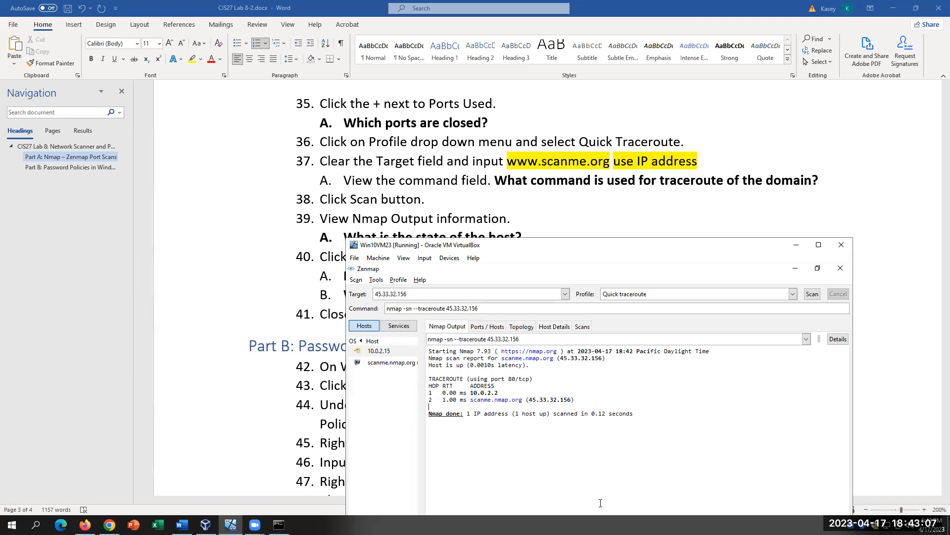
{"action": "left_click_drag", "start_coordinate": [523, 400], "coordinate": [469, 405]}
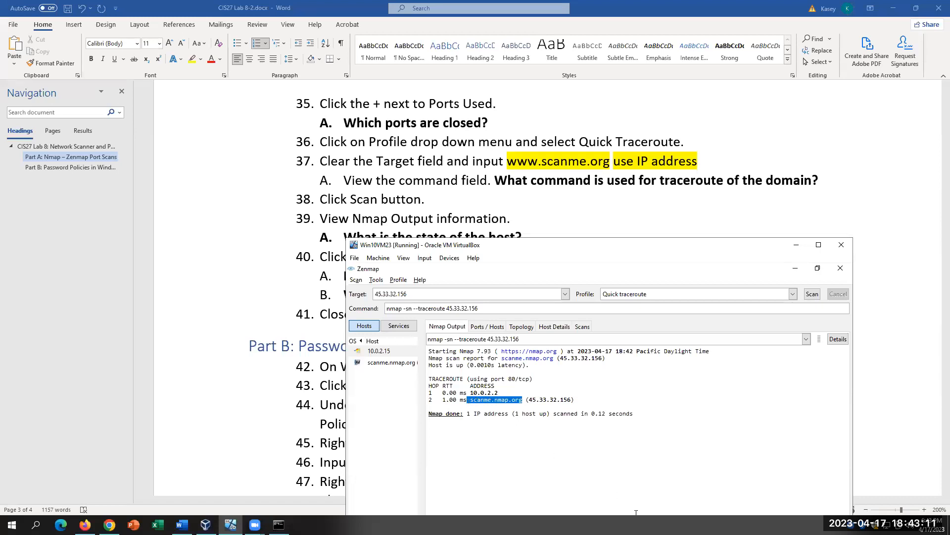
{"action": "left_click", "coordinate": [591, 464]}
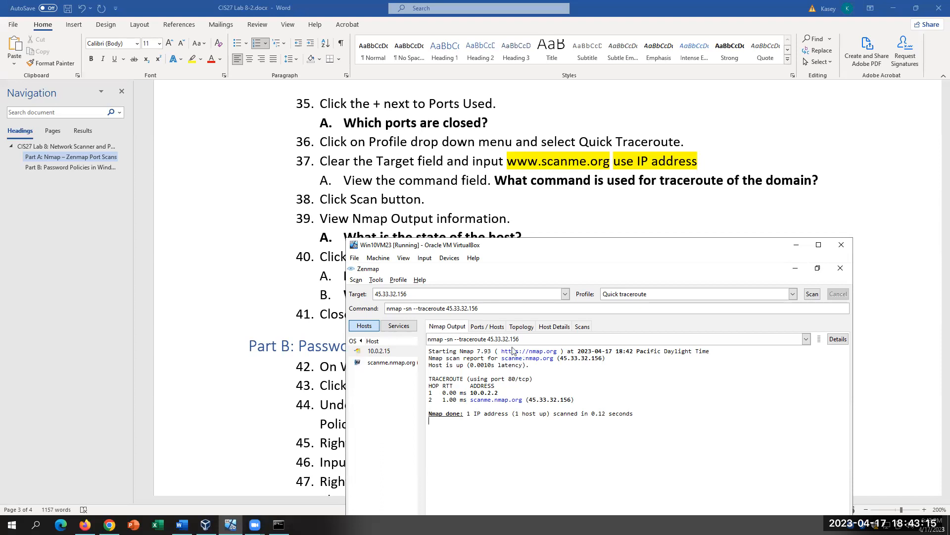
Step: Replace the scan target with scanme.org and run the Quick traceroute scan
{"action": "left_click_drag", "start_coordinate": [419, 294], "coordinate": [356, 291]}
{"action": "type", "text": "scanme.org"}
{"action": "left_click", "coordinate": [812, 294]}
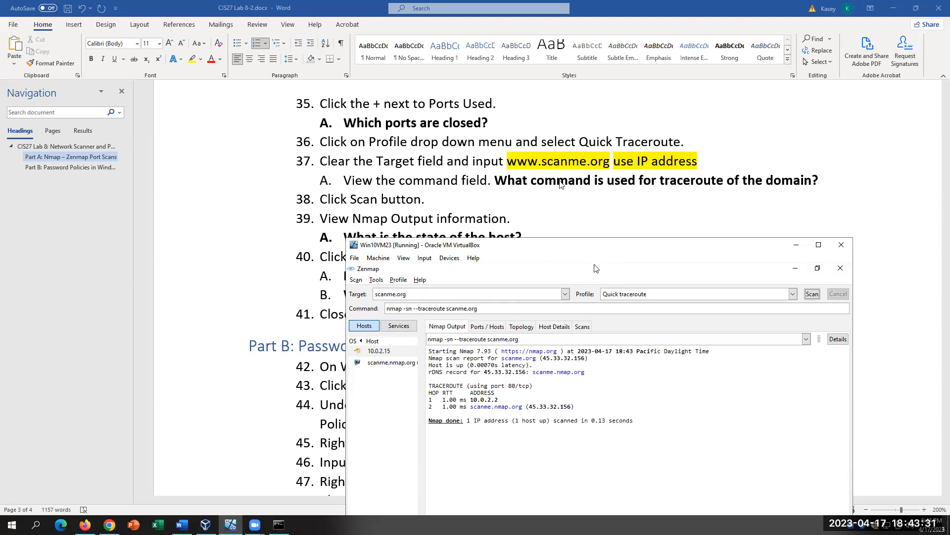
{"action": "left_click", "coordinate": [543, 165]}
{"action": "left_click_drag", "start_coordinate": [543, 165], "coordinate": [507, 165]}
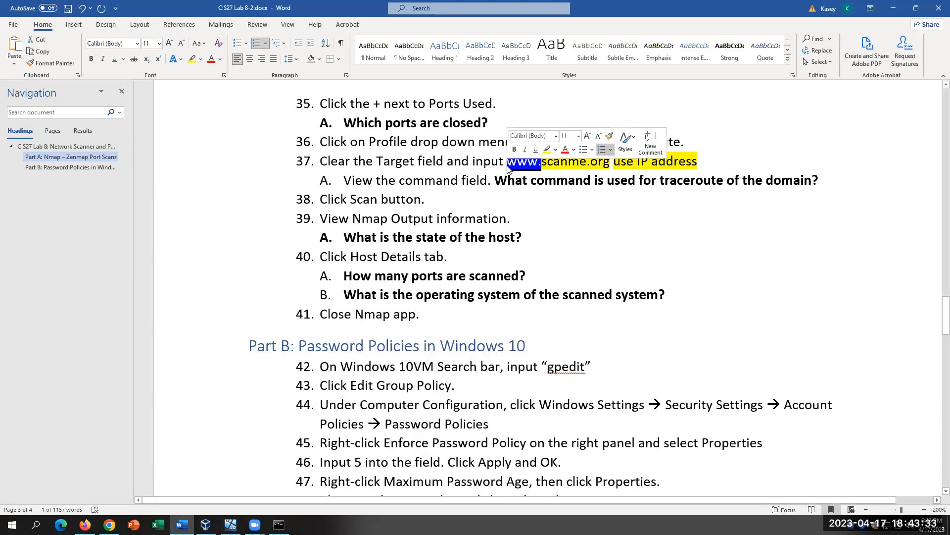
{"action": "key", "text": "BackSpace"}
{"action": "left_click_drag", "start_coordinate": [663, 161], "coordinate": [584, 162]}
{"action": "key", "text": "BackSpace"}
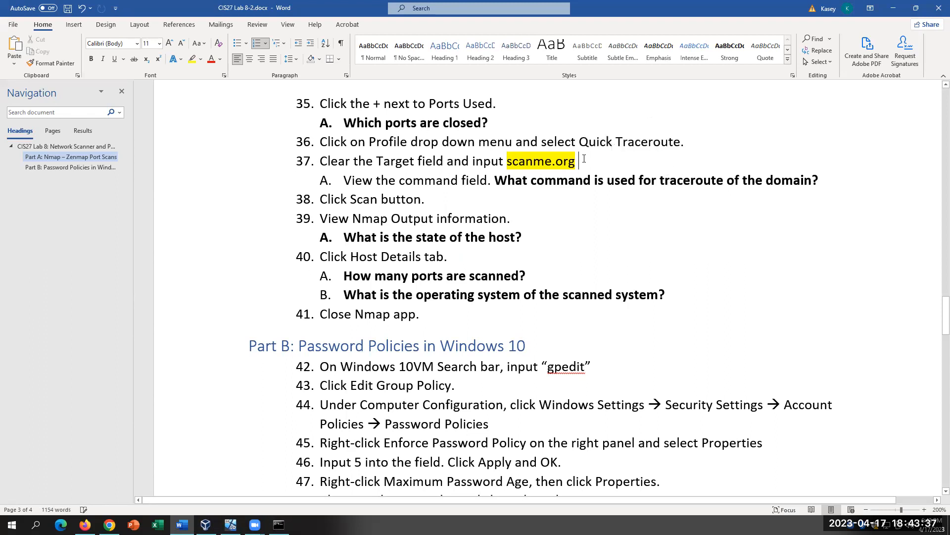
Step: Review the Zenmap traceroute output and read through the remaining lab steps, including Part B on password policies
{"action": "left_click", "coordinate": [231, 525]}
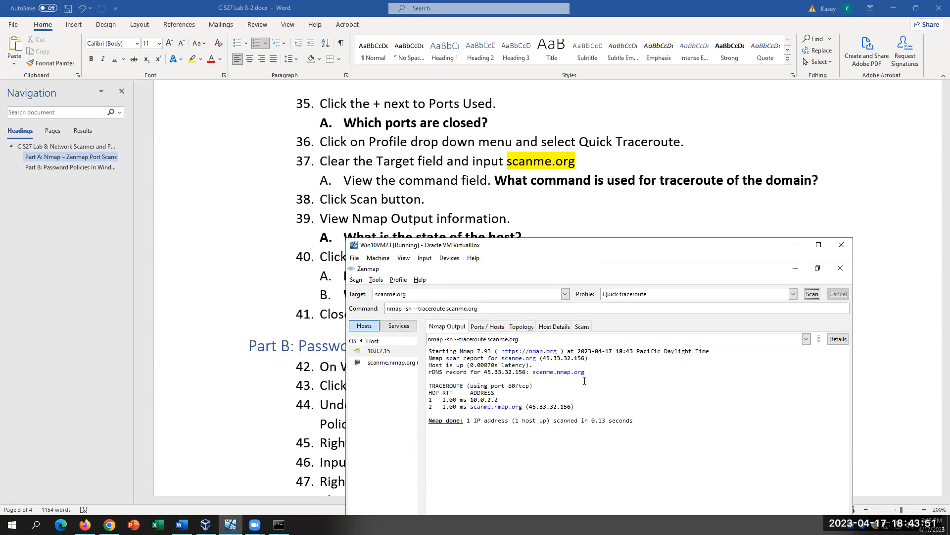
{"action": "key", "text": "alt+Tab"}
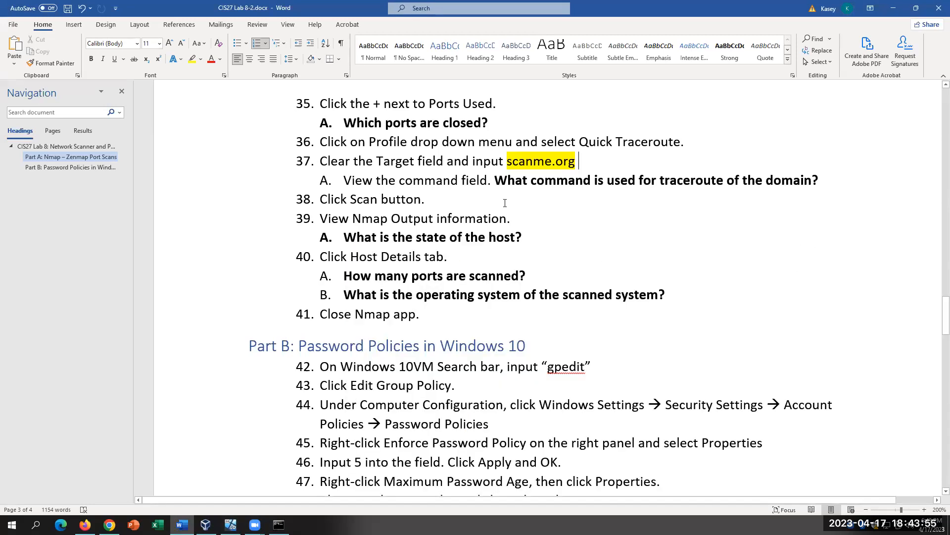
{"action": "left_click", "coordinate": [583, 244]}
{"action": "left_click", "coordinate": [539, 276]}
{"action": "scroll", "coordinate": [577, 296], "scroll_direction": "down", "scroll_amount": 2}
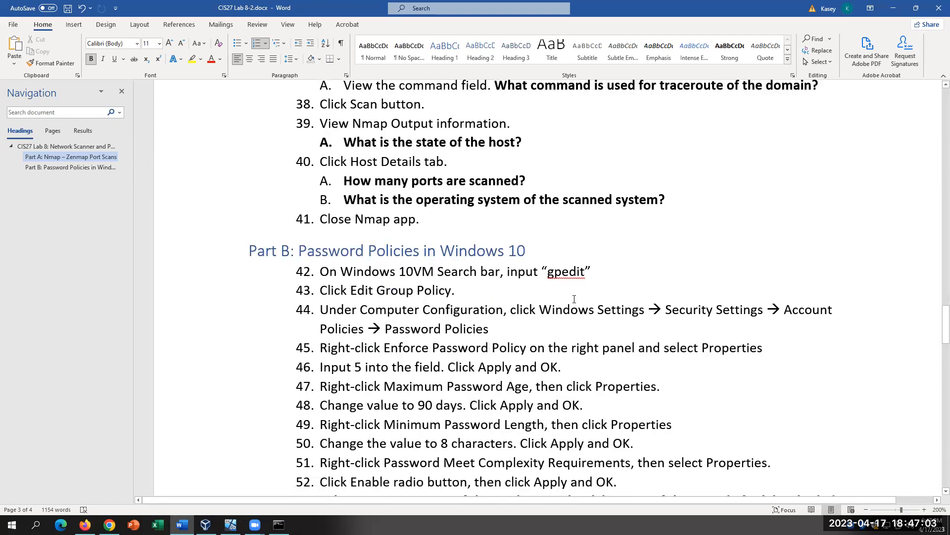
{"action": "scroll", "coordinate": [574, 299], "scroll_direction": "up", "scroll_amount": 1}
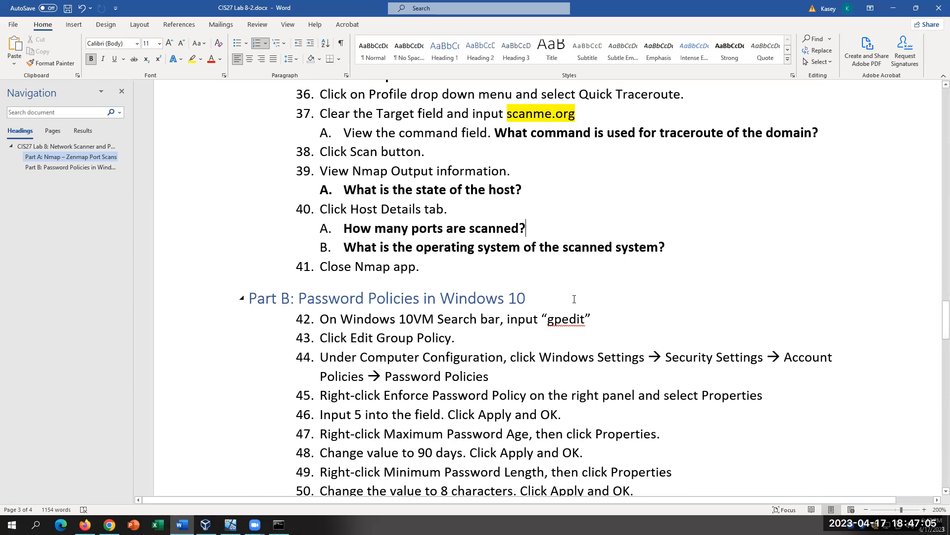
{"action": "scroll", "coordinate": [575, 299], "scroll_direction": "down", "scroll_amount": 1}
{"action": "scroll", "coordinate": [446, 396], "scroll_direction": "down", "scroll_amount": 2}
{"action": "scroll", "coordinate": [346, 450], "scroll_direction": "up", "scroll_amount": 2}
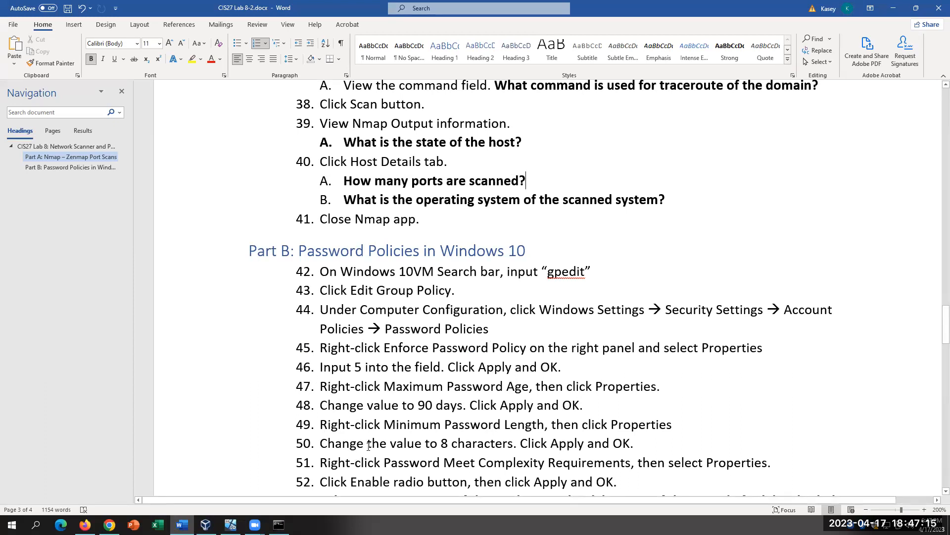
{"action": "left_click", "coordinate": [576, 271]}
{"action": "scroll", "coordinate": [483, 332], "scroll_direction": "down", "scroll_amount": 1}
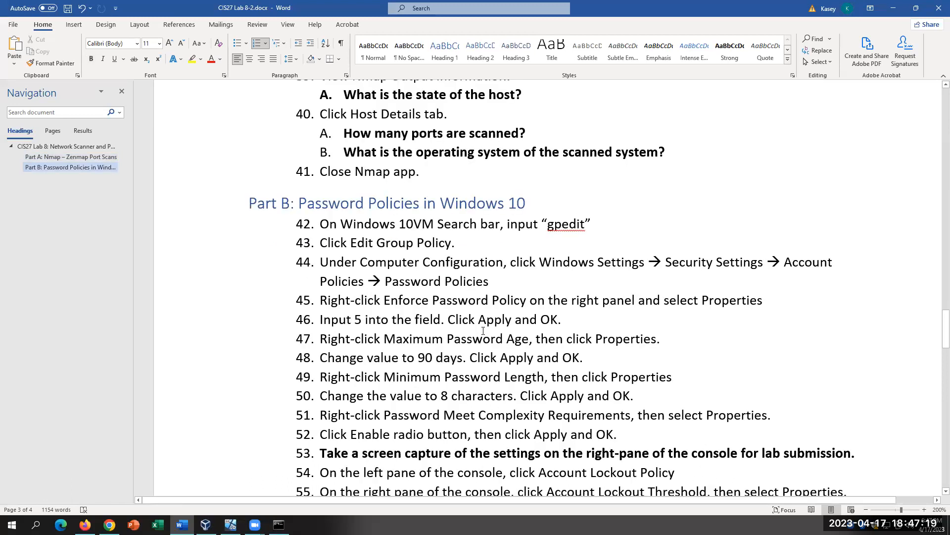
{"action": "scroll", "coordinate": [483, 332], "scroll_direction": "up", "scroll_amount": 2}
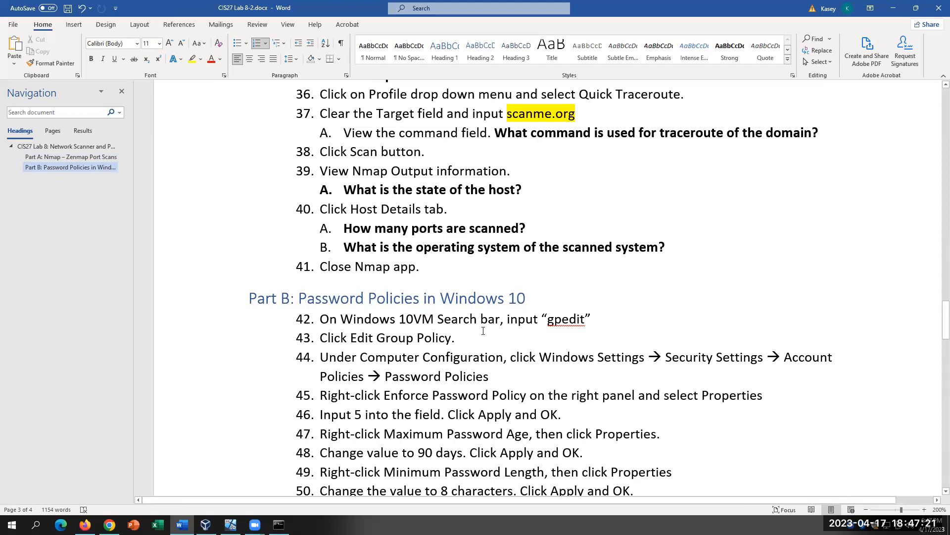
{"action": "left_click", "coordinate": [513, 342]}
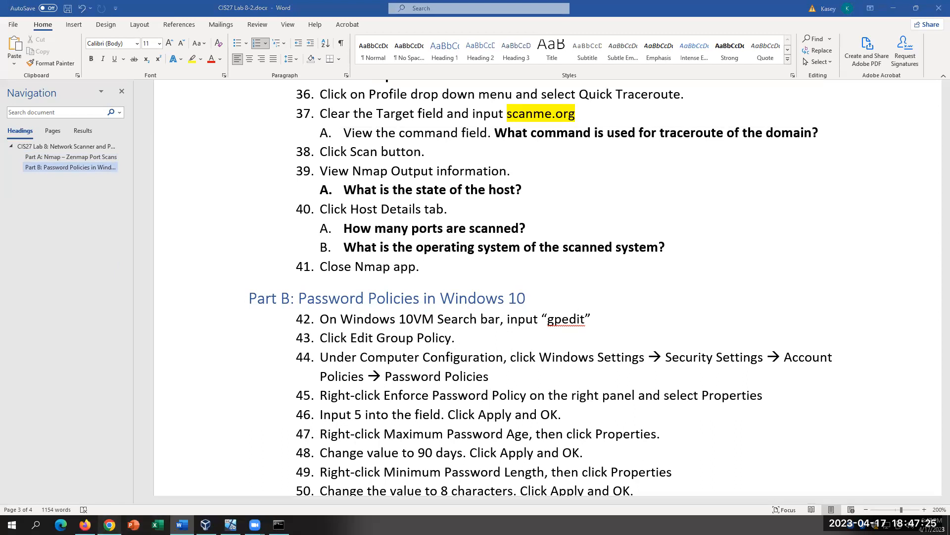
Step: Check the Unit 8 Lab assignment page in the browser, and review lab steps 36 through 53 in the Word document
{"action": "left_click", "coordinate": [109, 524]}
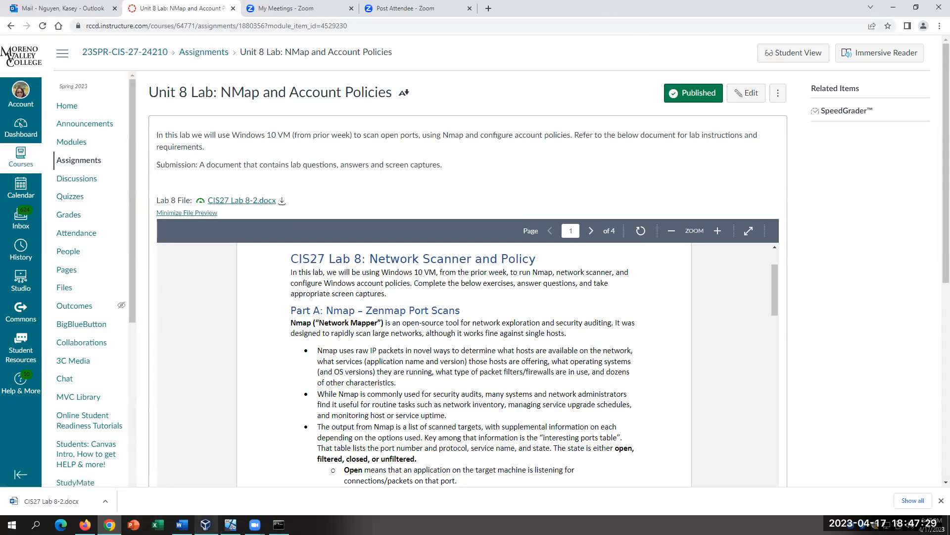
{"action": "left_click", "coordinate": [182, 524]}
{"action": "scroll", "coordinate": [544, 297], "scroll_direction": "down", "scroll_amount": 3}
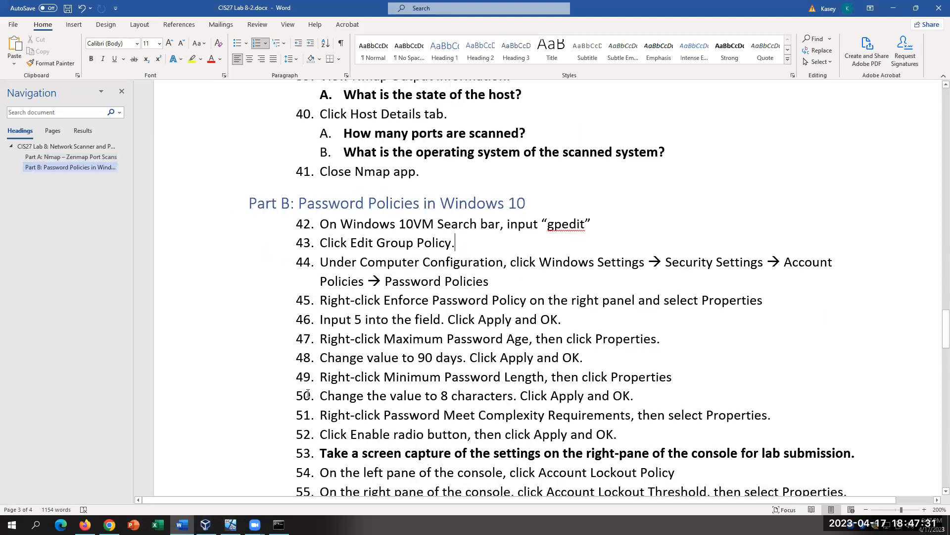
{"action": "left_click", "coordinate": [385, 377]}
{"action": "left_click", "coordinate": [484, 245]}
{"action": "scroll", "coordinate": [502, 339], "scroll_direction": "up", "scroll_amount": 2}
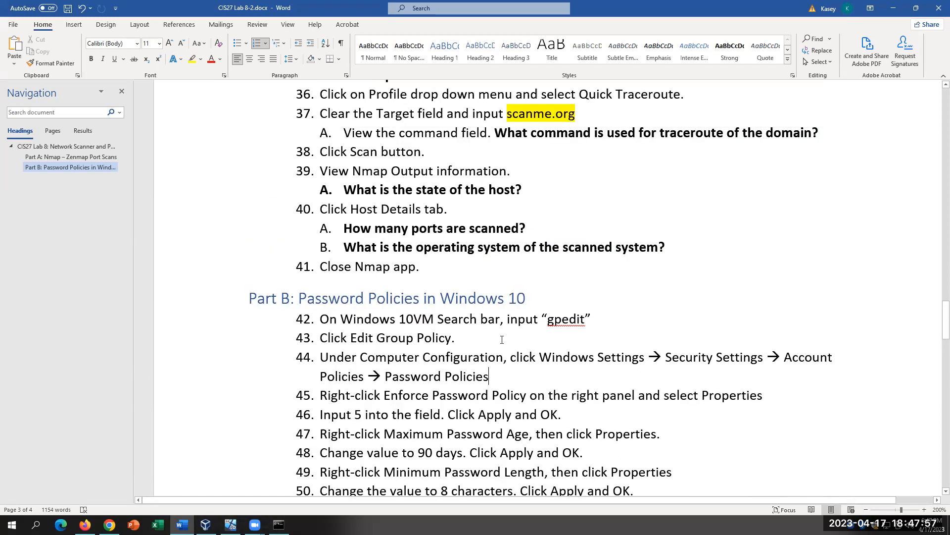
{"action": "scroll", "coordinate": [502, 339], "scroll_direction": "up", "scroll_amount": 1}
{"action": "left_click", "coordinate": [535, 237]}
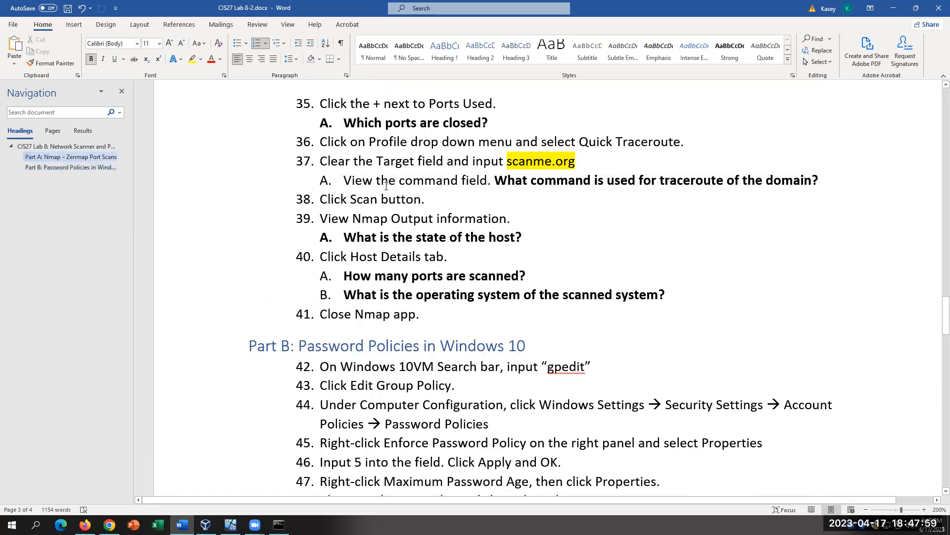
Step: In Zenmap on the Win10VM23 virtual machine, examine the traceroute command, the target, the available scan profiles, and the Profile and Scan options
{"action": "left_click", "coordinate": [230, 524]}
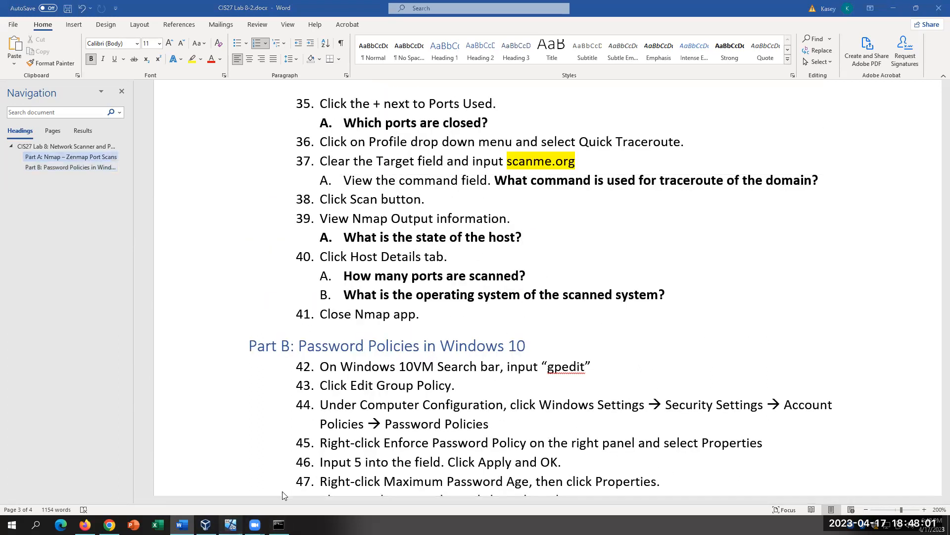
{"action": "left_click_drag", "start_coordinate": [570, 247], "coordinate": [567, 157]}
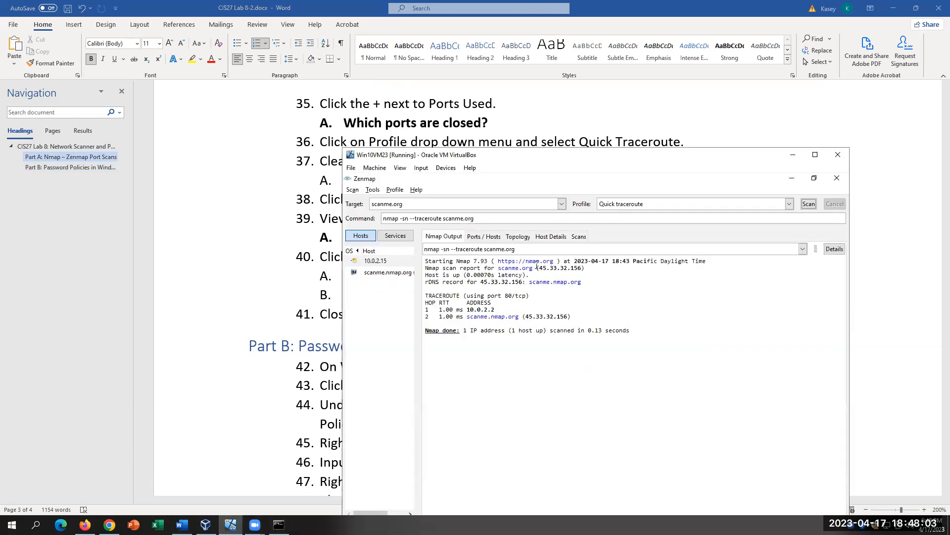
{"action": "left_click_drag", "start_coordinate": [475, 219], "coordinate": [442, 219]}
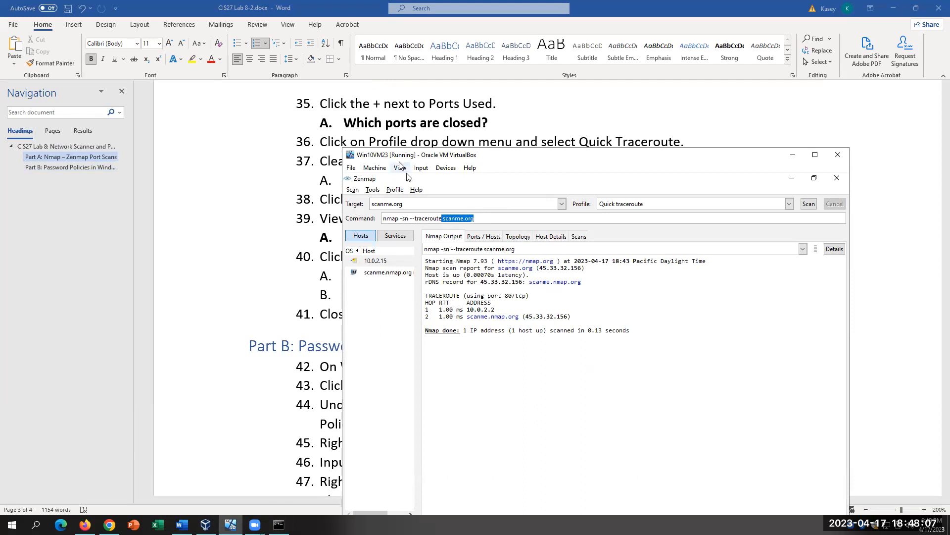
{"action": "left_click", "coordinate": [368, 207]}
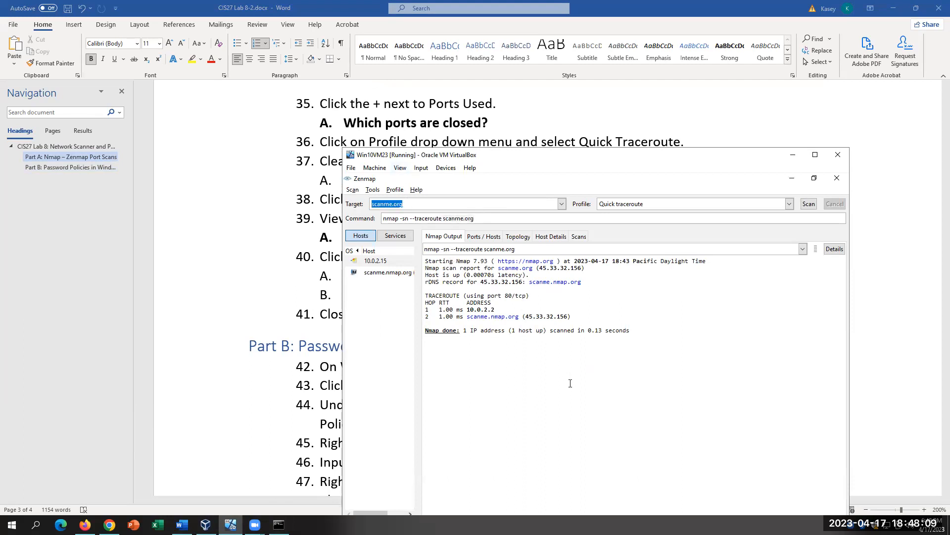
{"action": "left_click", "coordinate": [789, 204]}
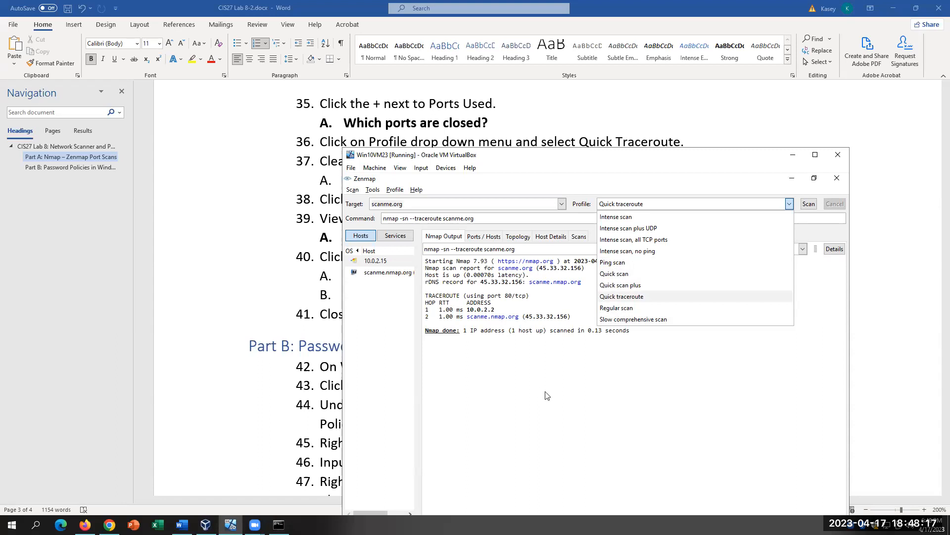
{"action": "left_click", "coordinate": [570, 400]}
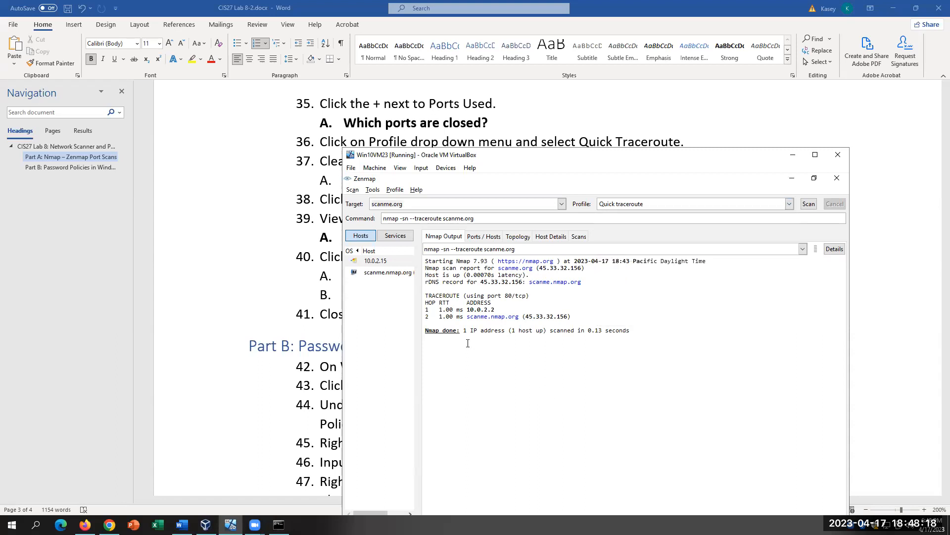
{"action": "left_click", "coordinate": [395, 191]}
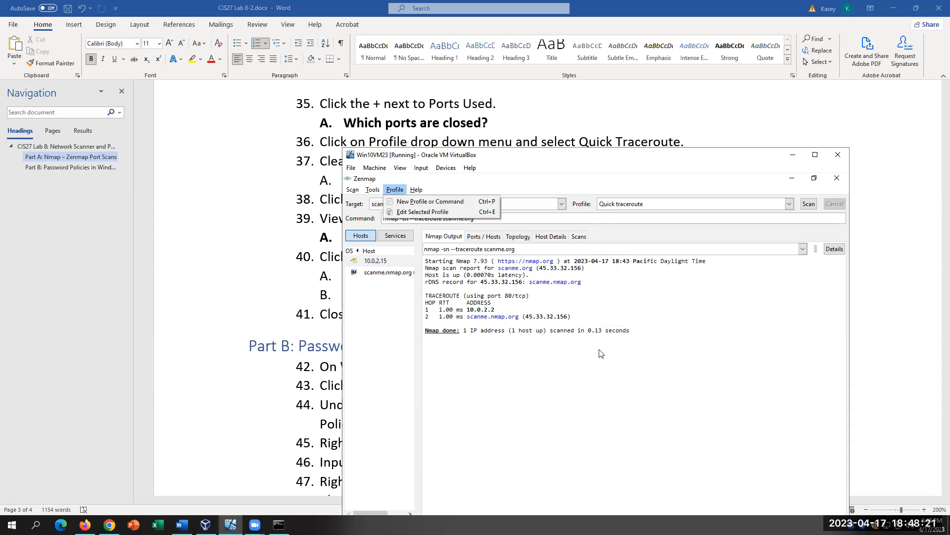
{"action": "left_click", "coordinate": [588, 391]}
{"action": "left_click", "coordinate": [351, 190]}
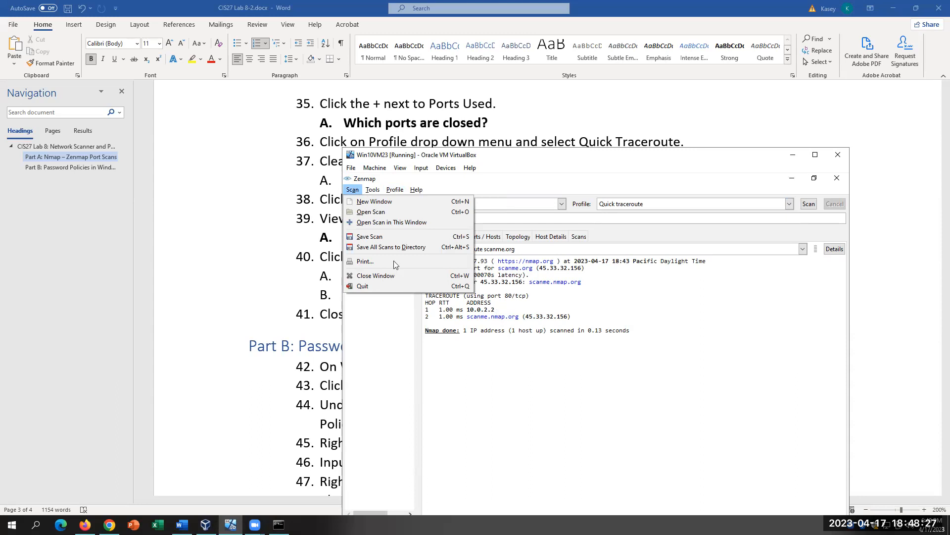
{"action": "left_click", "coordinate": [558, 399]}
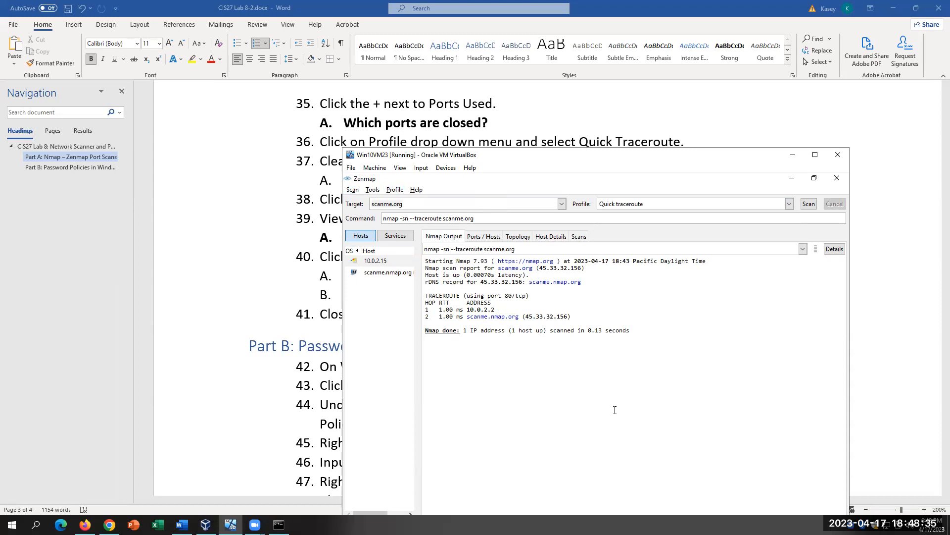
Step: Examine each hop address in the scanme.org traceroute output, and return to the lab document
{"action": "left_click_drag", "start_coordinate": [427, 309], "coordinate": [601, 318]}
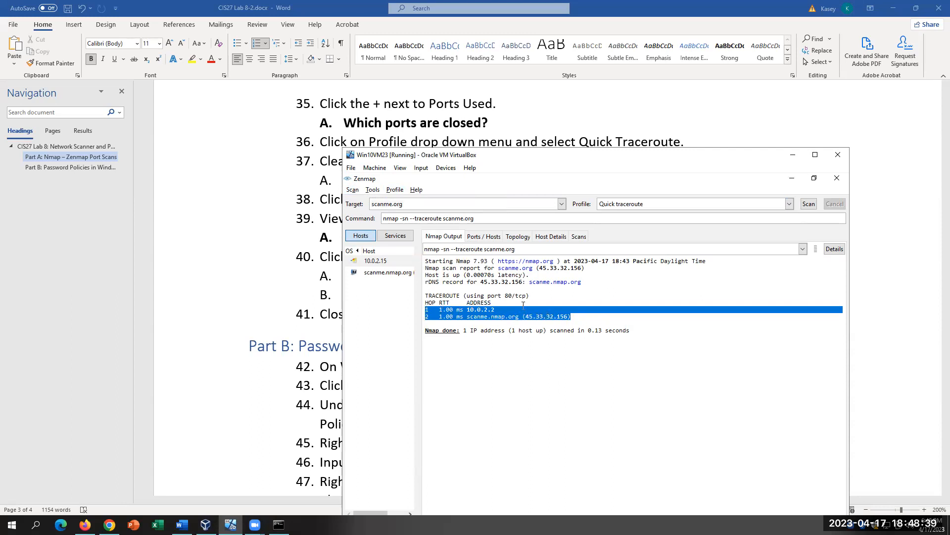
{"action": "left_click_drag", "start_coordinate": [495, 310], "coordinate": [469, 309]}
{"action": "left_click", "coordinate": [490, 307]}
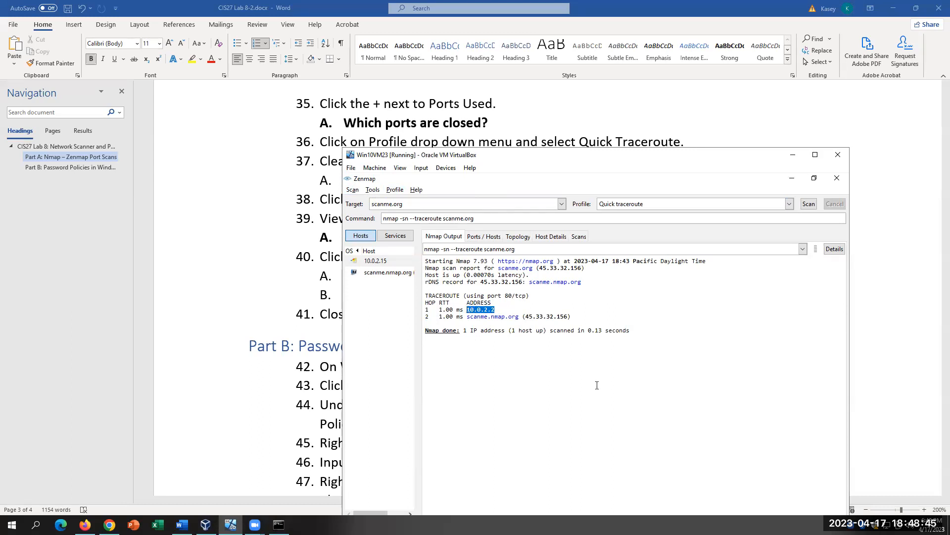
{"action": "left_click_drag", "start_coordinate": [447, 316], "coordinate": [581, 317]}
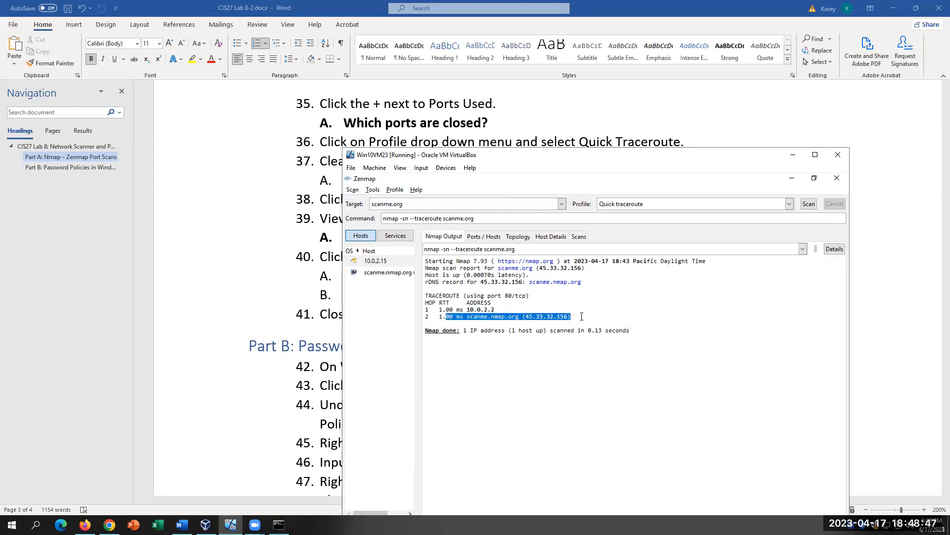
{"action": "left_click", "coordinate": [588, 404]}
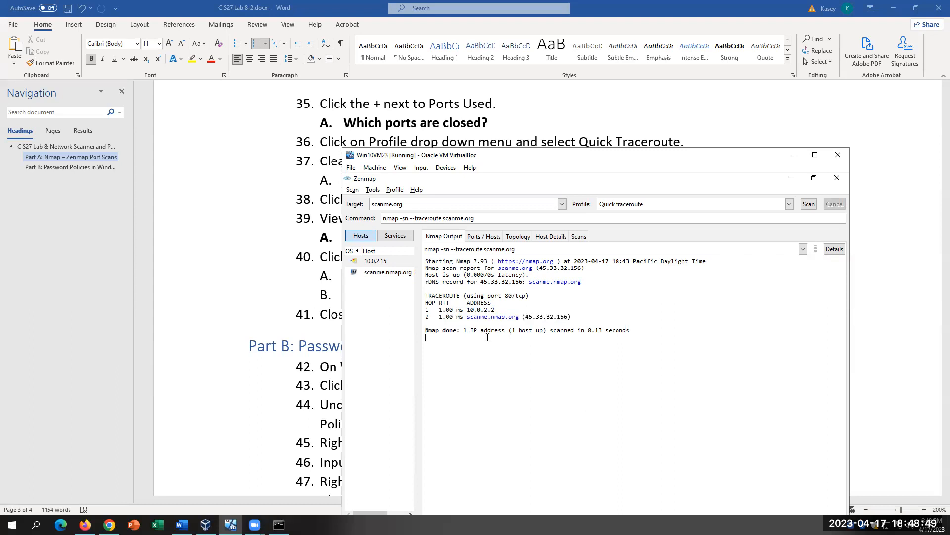
{"action": "left_click_drag", "start_coordinate": [468, 316], "coordinate": [488, 317]}
{"action": "left_click", "coordinate": [596, 416]}
{"action": "left_click", "coordinate": [253, 271]}
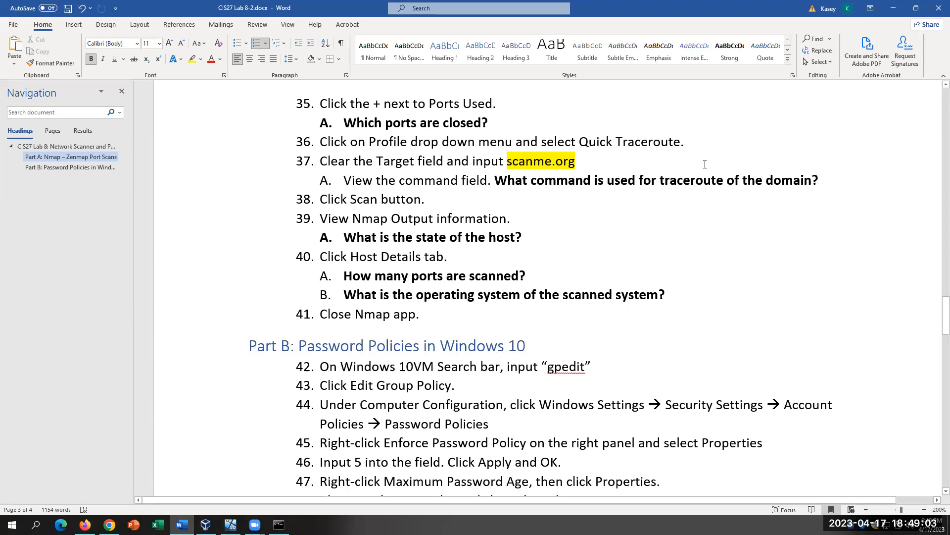
Step: Point out the scanme.org target in lab step 37 by selecting it, and clear the selection
{"action": "left_click", "coordinate": [508, 161]}
{"action": "left_click", "coordinate": [586, 162]}
{"action": "key", "text": "ctrl+shift+Left"}
{"action": "key", "text": "ctrl+shift+Left"}
{"action": "key", "text": "ctrl+shift+Left"}
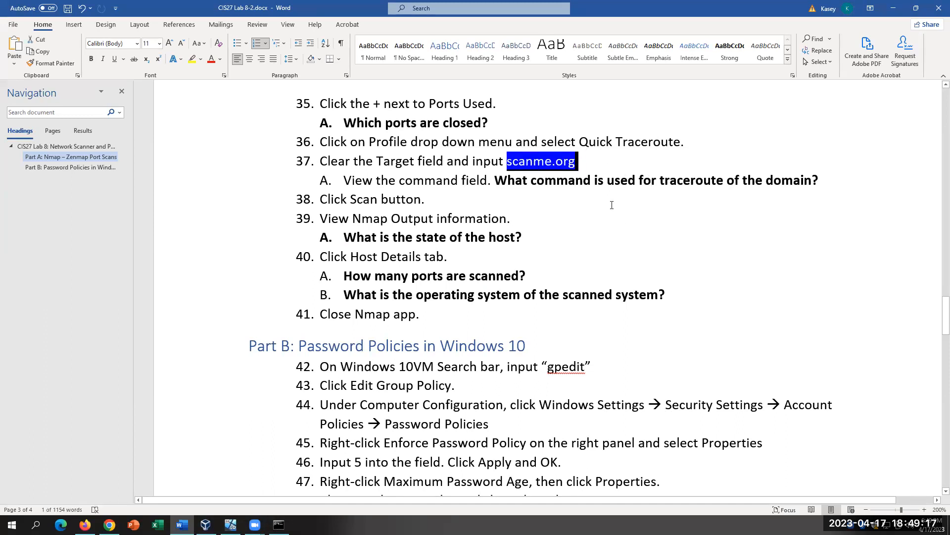
{"action": "left_click", "coordinate": [614, 204]}
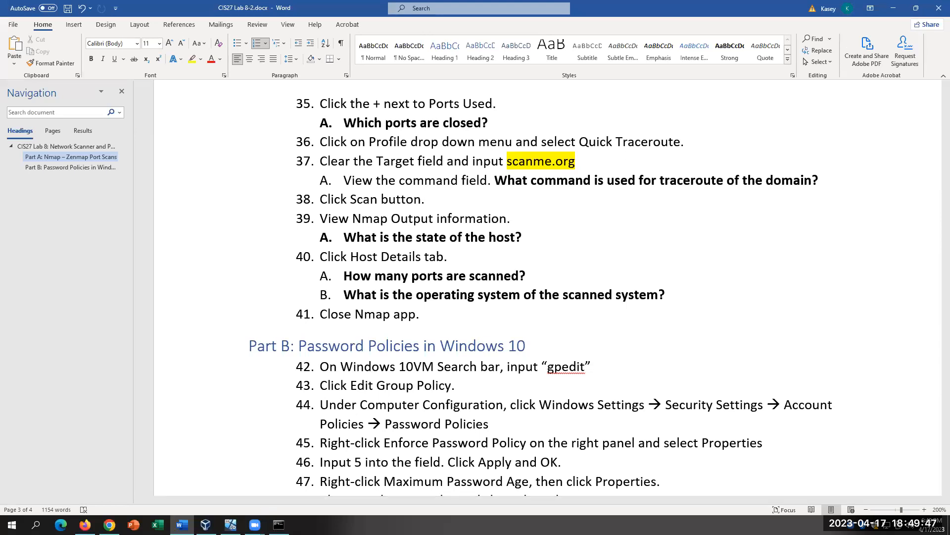
Step: Close Zenmap in the virtual machine, discarding the unsaved scan changes
{"action": "left_click", "coordinate": [230, 524]}
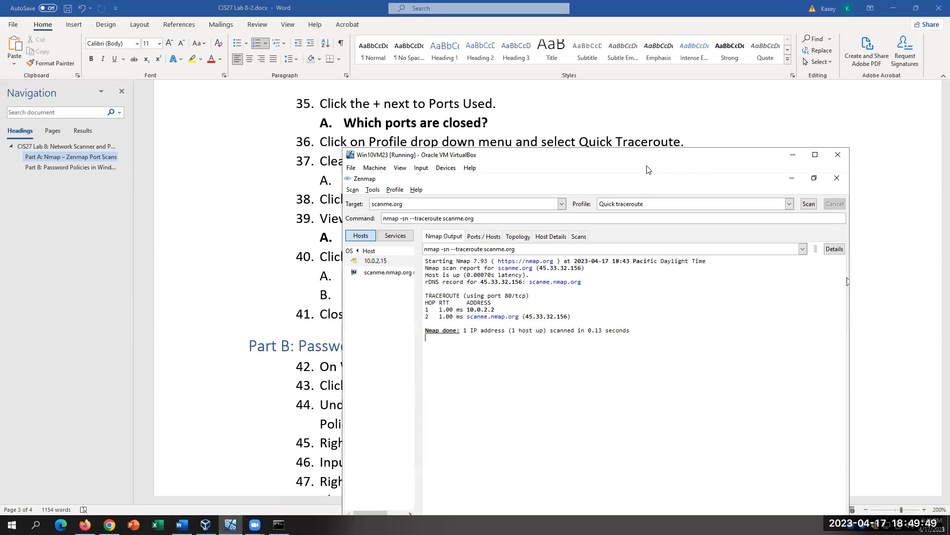
{"action": "left_click", "coordinate": [837, 178]}
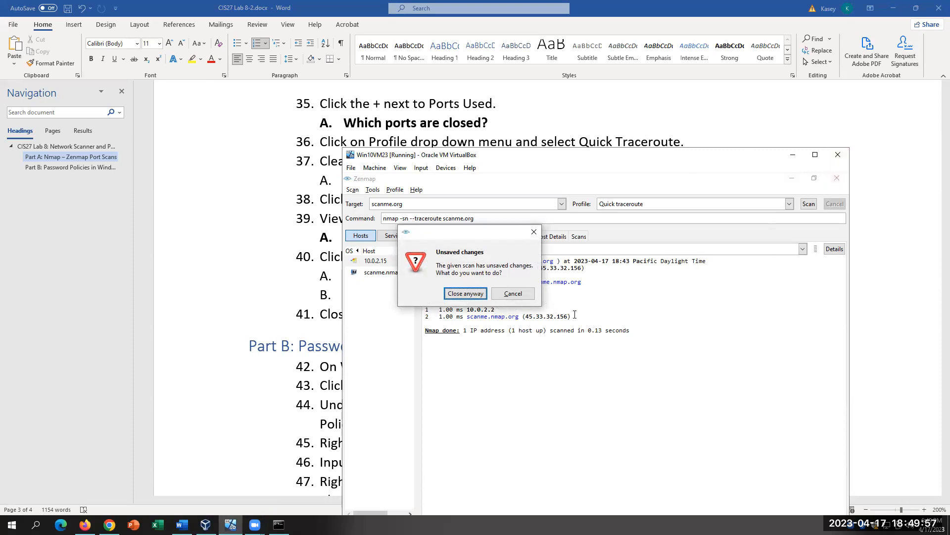
{"action": "left_click", "coordinate": [461, 294]}
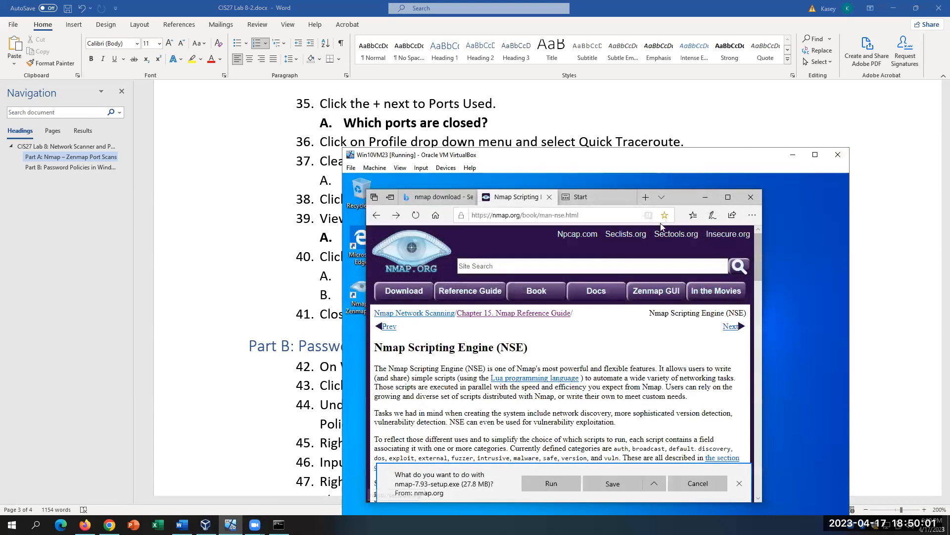
{"action": "left_click", "coordinate": [805, 292]}
{"action": "left_click", "coordinate": [683, 196]}
{"action": "left_click", "coordinate": [797, 349]}
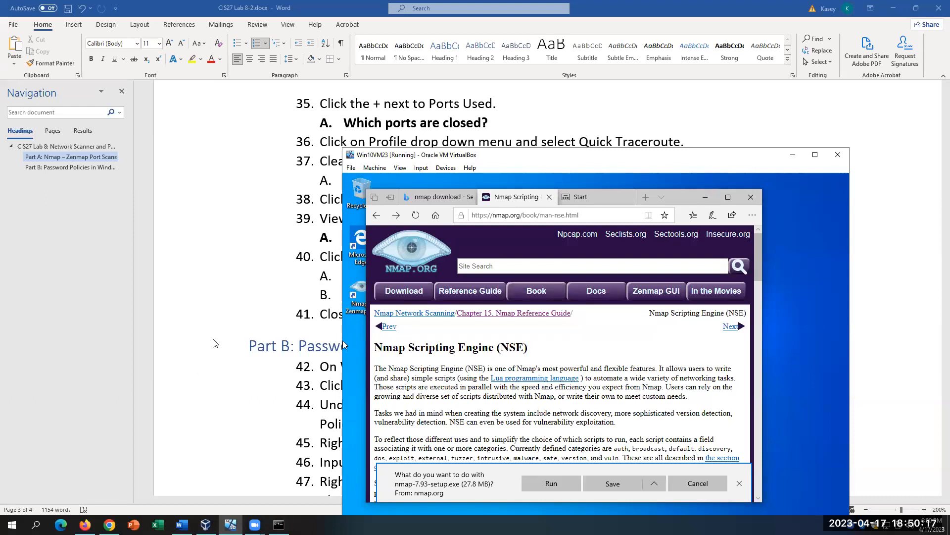
Step: Read through the Part B password policy steps in the Word document, and select the gpedit search term in step 42
{"action": "left_click", "coordinate": [251, 317]}
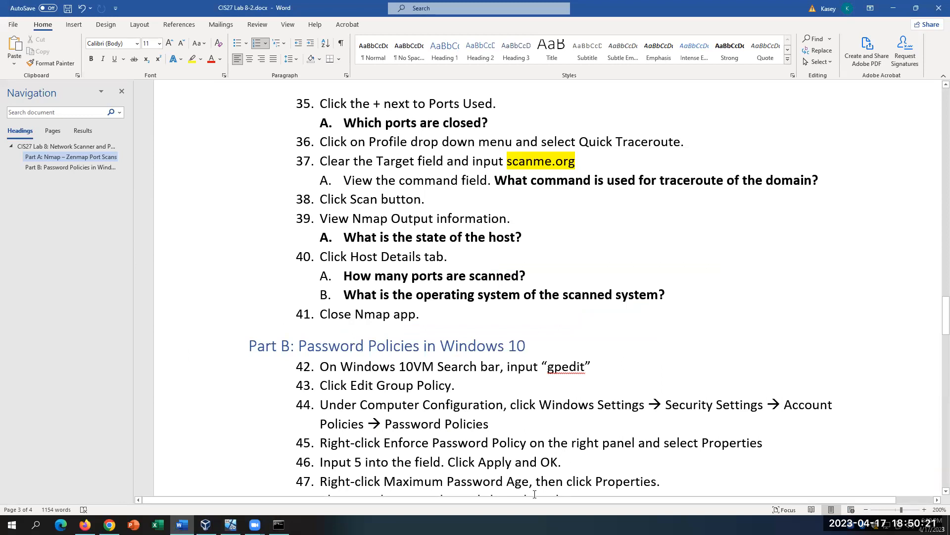
{"action": "scroll", "coordinate": [575, 463], "scroll_direction": "down", "scroll_amount": 5}
{"action": "scroll", "coordinate": [535, 492], "scroll_direction": "down", "scroll_amount": 2}
{"action": "scroll", "coordinate": [534, 493], "scroll_direction": "up", "scroll_amount": 2}
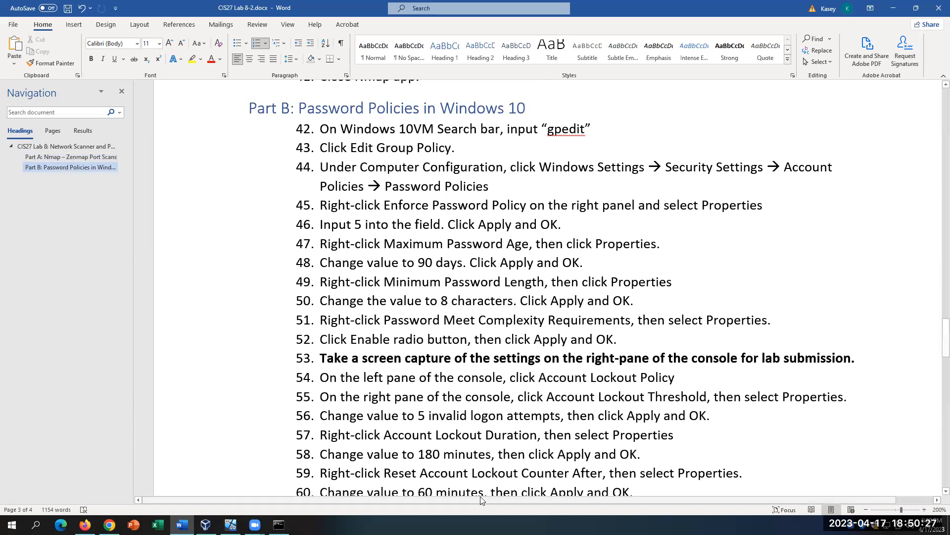
{"action": "scroll", "coordinate": [509, 434], "scroll_direction": "up", "scroll_amount": 2}
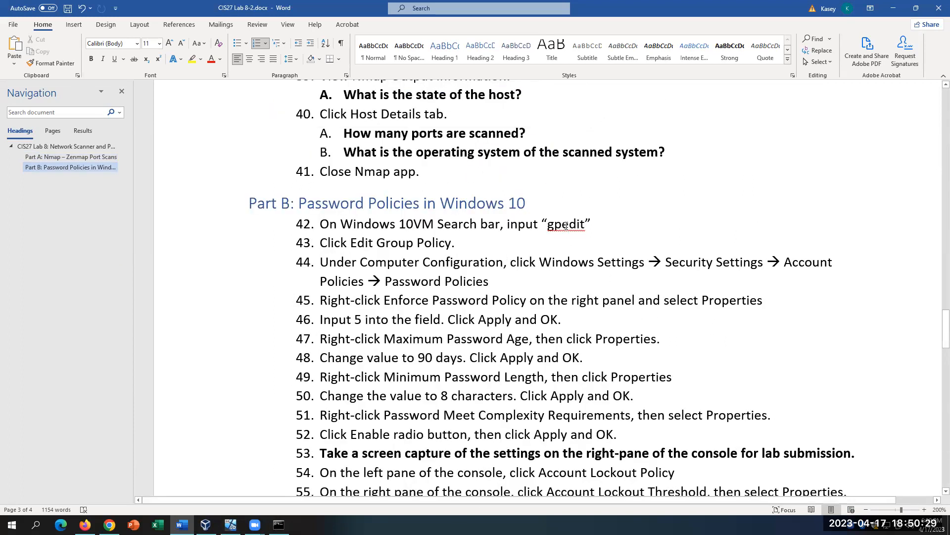
{"action": "left_click_drag", "start_coordinate": [592, 225], "coordinate": [548, 226]}
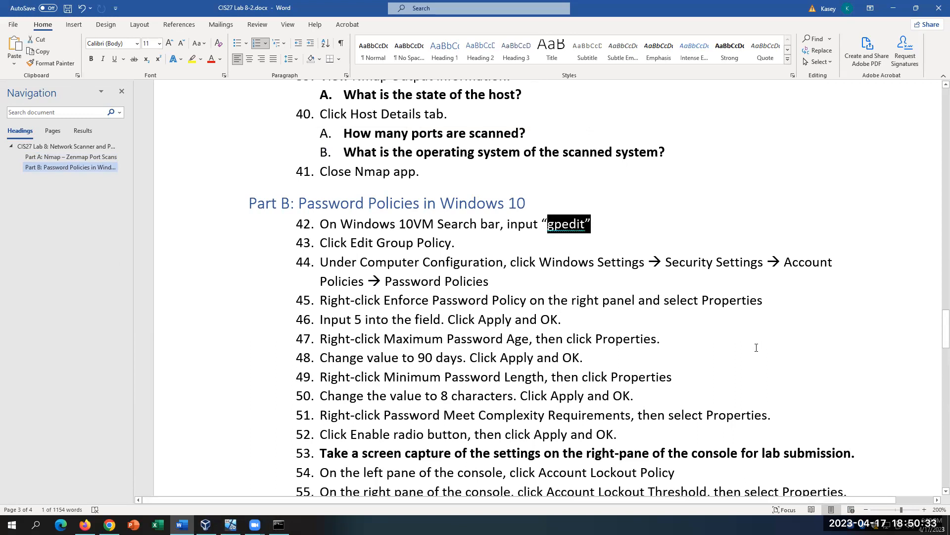
Step: Close the Edge browser in the virtual machine, abandoning the pending Nmap installer download
{"action": "left_click", "coordinate": [231, 525]}
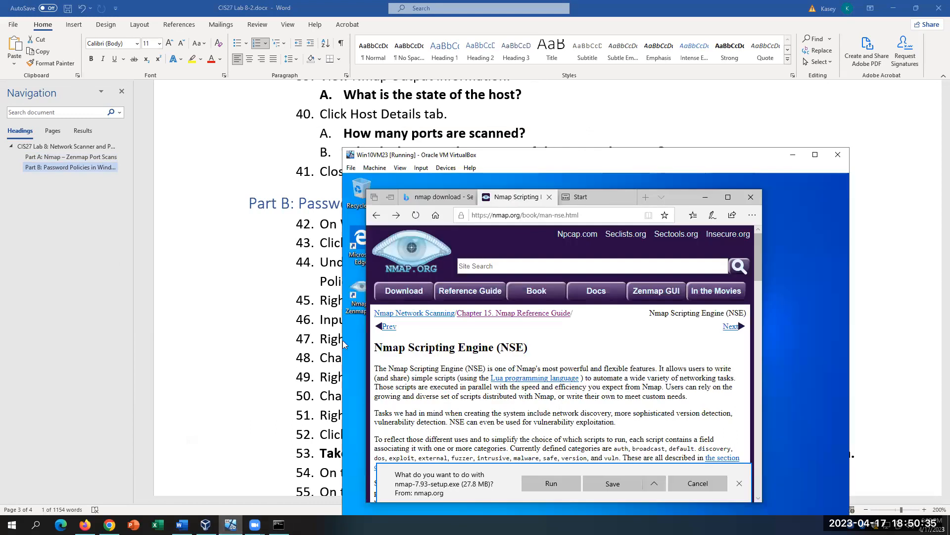
{"action": "left_click", "coordinate": [751, 197]}
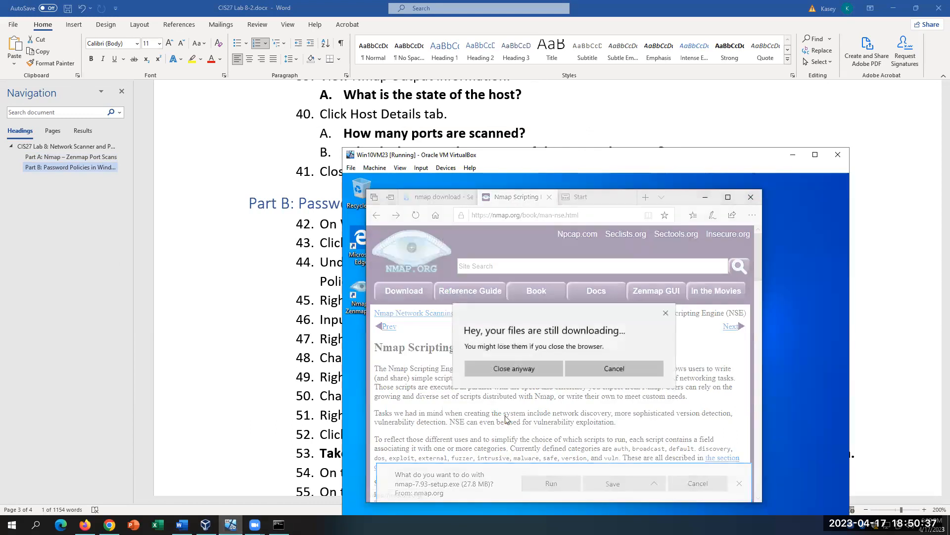
{"action": "left_click", "coordinate": [511, 373]}
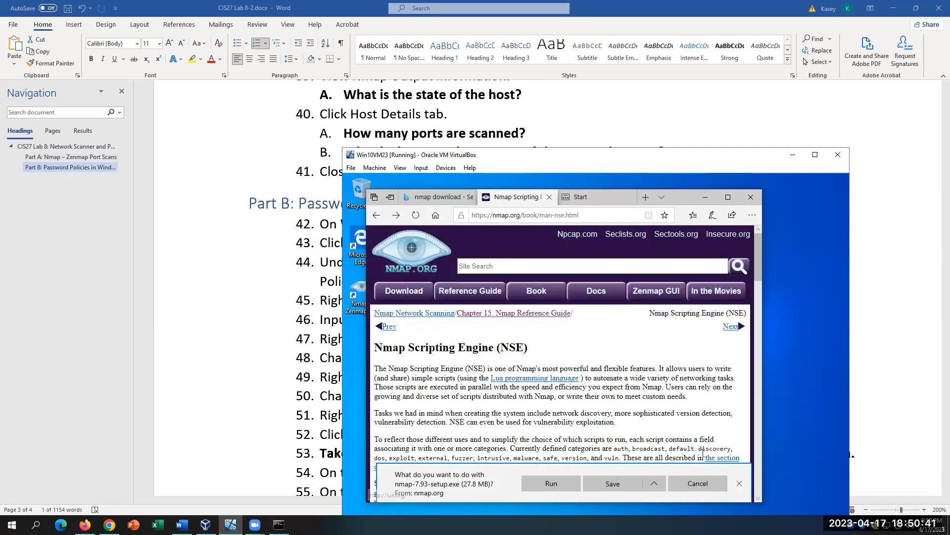
{"action": "left_click", "coordinate": [539, 376]}
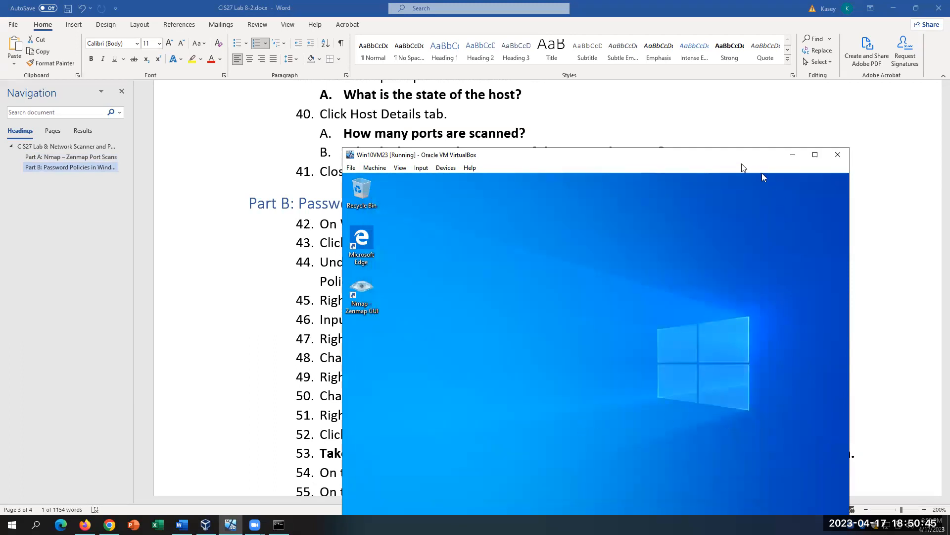
Step: Search Windows in the virtual machine for gpedit, and replace the search term with group
{"action": "left_click_drag", "start_coordinate": [719, 157], "coordinate": [772, 101]}
{"action": "left_click", "coordinate": [476, 483]}
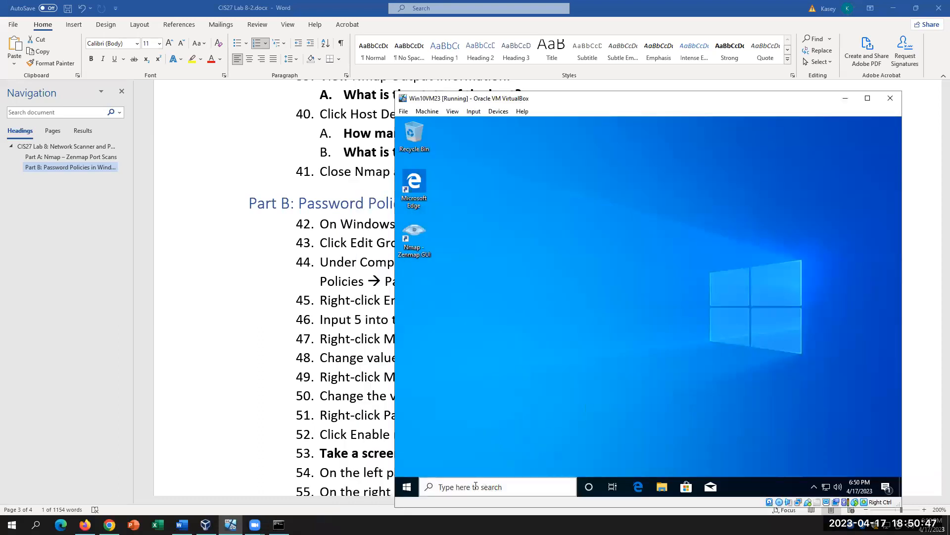
{"action": "type", "text": "gpedit"}
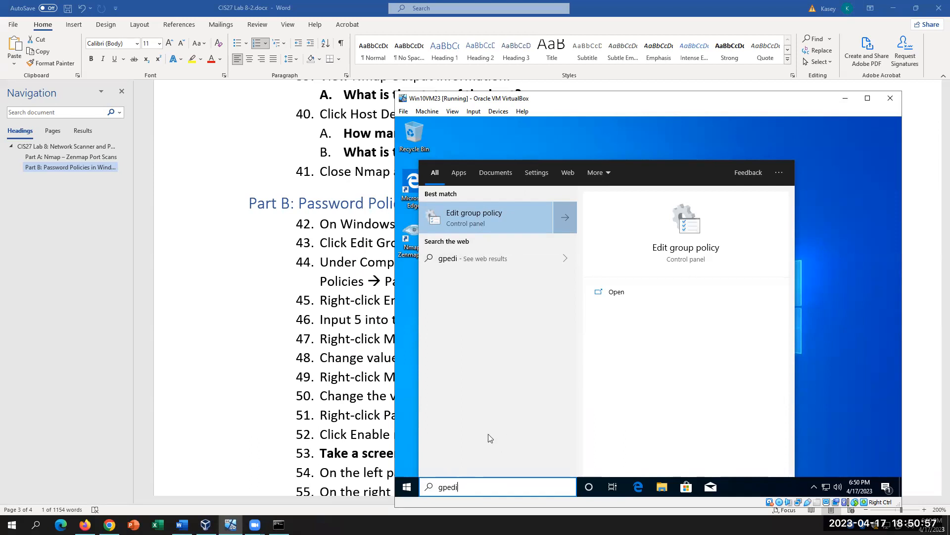
{"action": "key", "text": "BackSpace"}
{"action": "key", "text": "BackSpace"}
{"action": "key", "text": "BackSpace"}
{"action": "key", "text": "BackSpace"}
{"action": "key", "text": "BackSpace"}
{"action": "type", "text": "roup"}
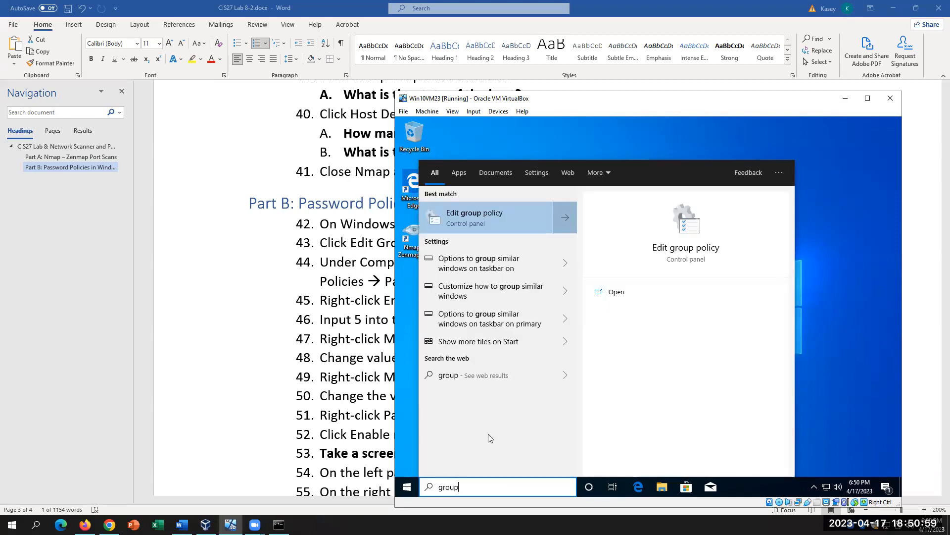
{"action": "type", "text": " policy"}
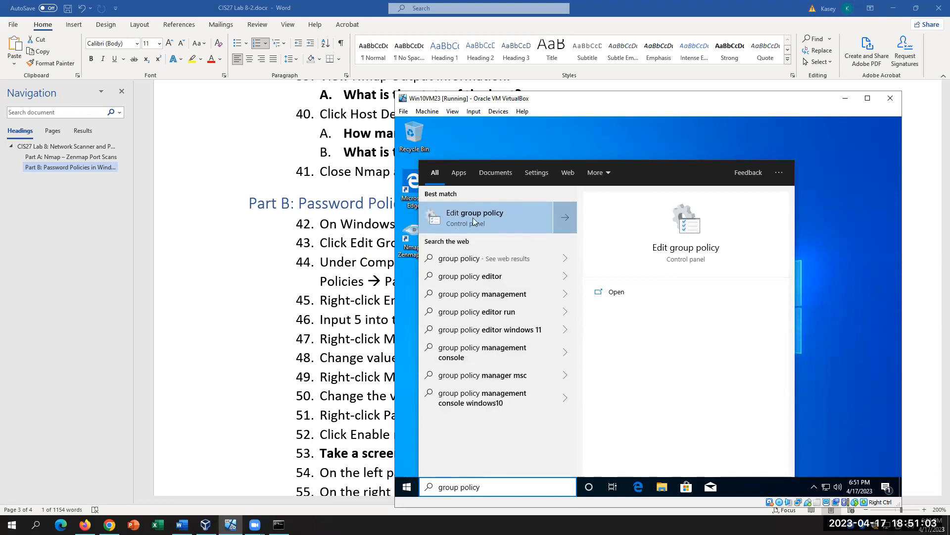
{"action": "left_click", "coordinate": [509, 294]}
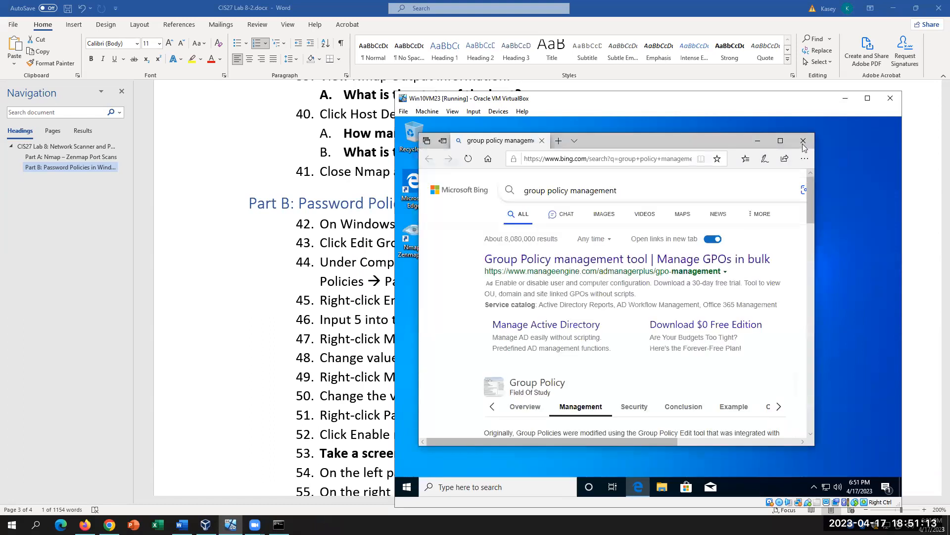
{"action": "left_click", "coordinate": [803, 143]}
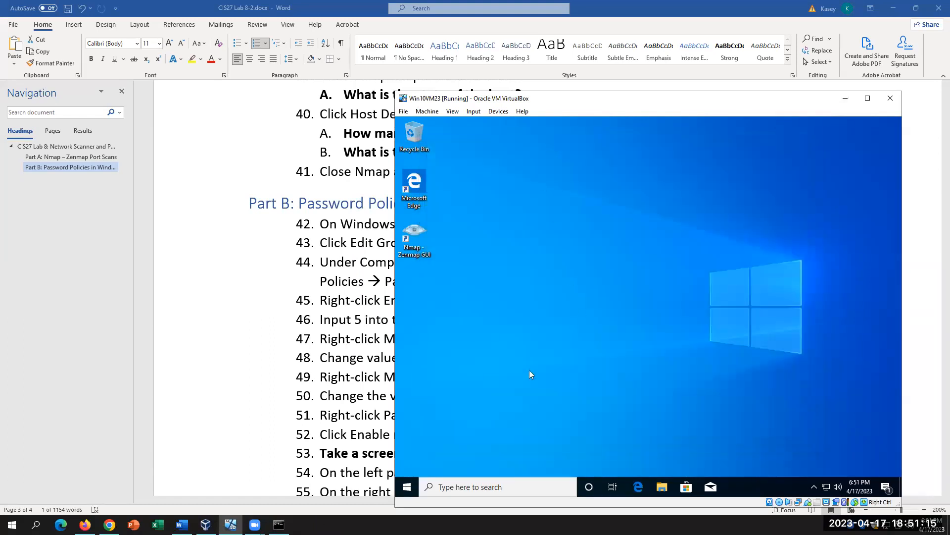
Step: Open the Local Group Policy Editor through a gpedit search, maximize it with a wider console tree, and select Computer Configuration
{"action": "left_click", "coordinate": [473, 487]}
{"action": "type", "text": "gpedit"}
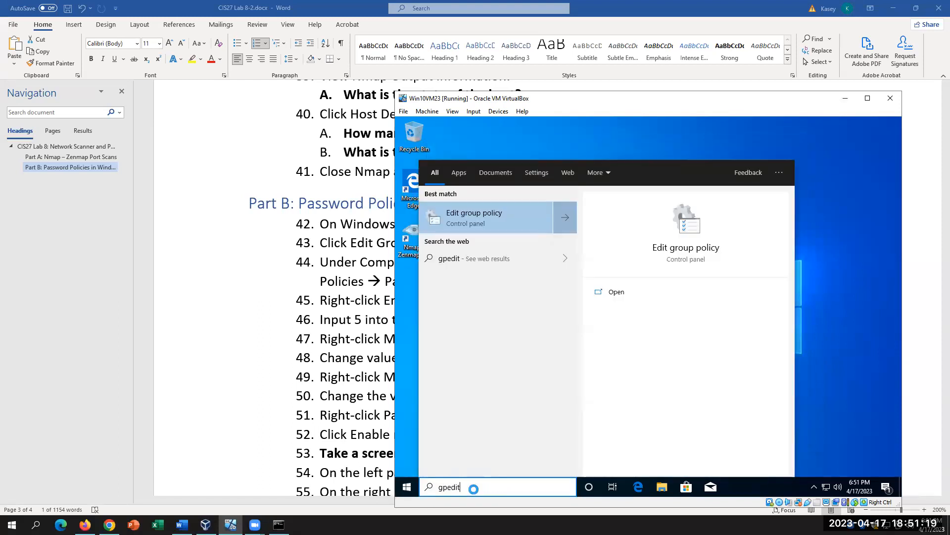
{"action": "key", "text": "Return"}
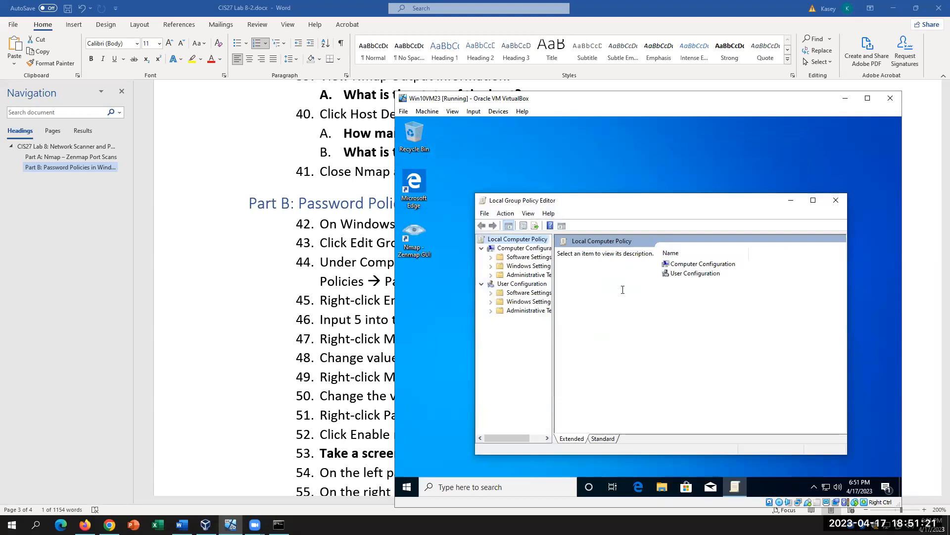
{"action": "left_click", "coordinate": [813, 200]}
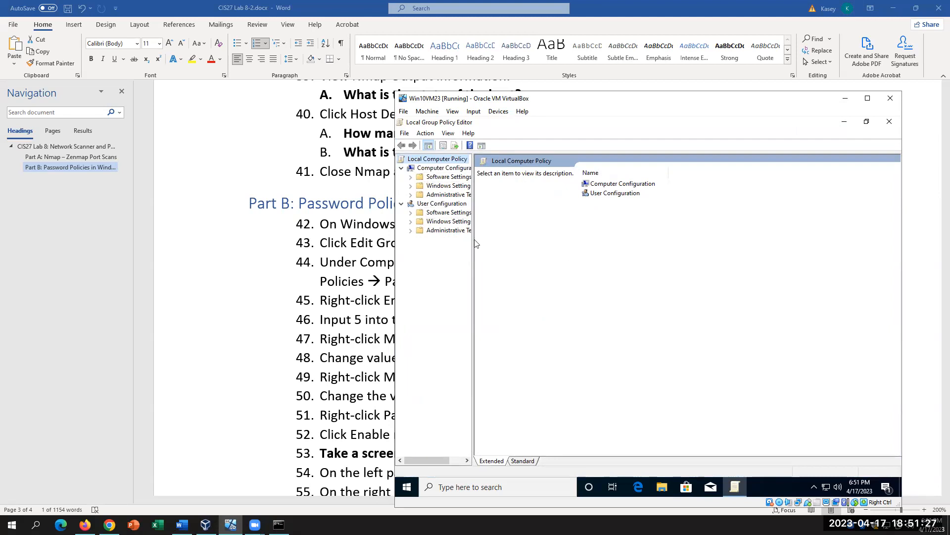
{"action": "left_click_drag", "start_coordinate": [472, 240], "coordinate": [561, 248]}
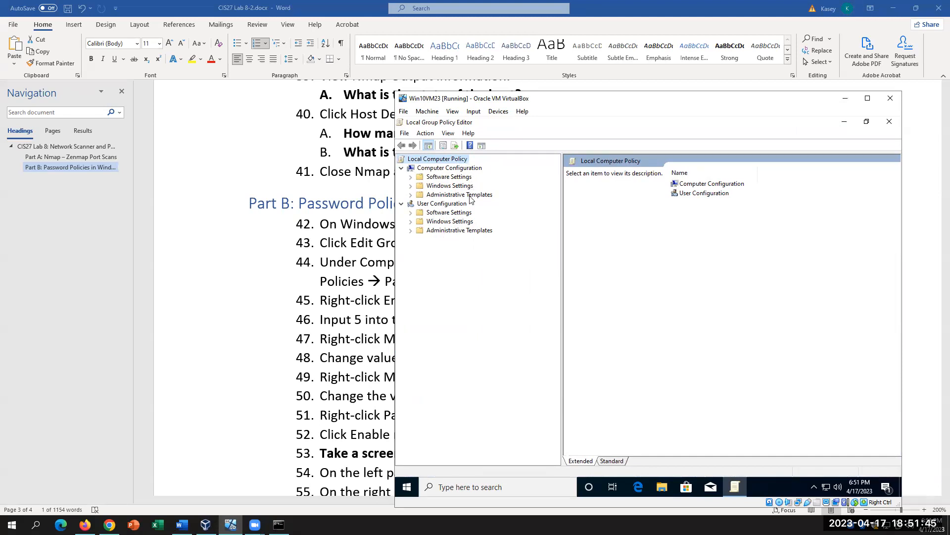
{"action": "left_click", "coordinate": [448, 172]}
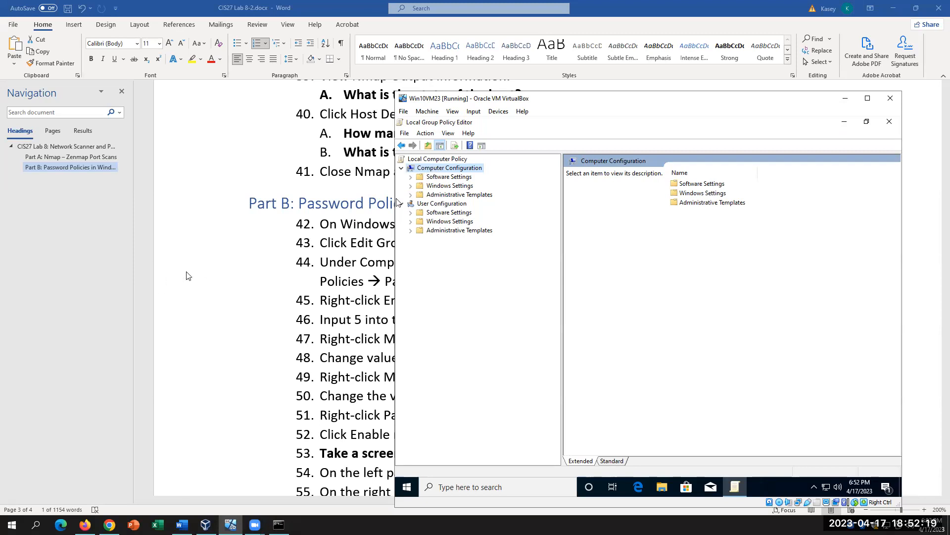
Step: In the Word document, highlight Edit Group Policy in step 43 and Computer Configuration in step 44
{"action": "left_click", "coordinate": [209, 272]}
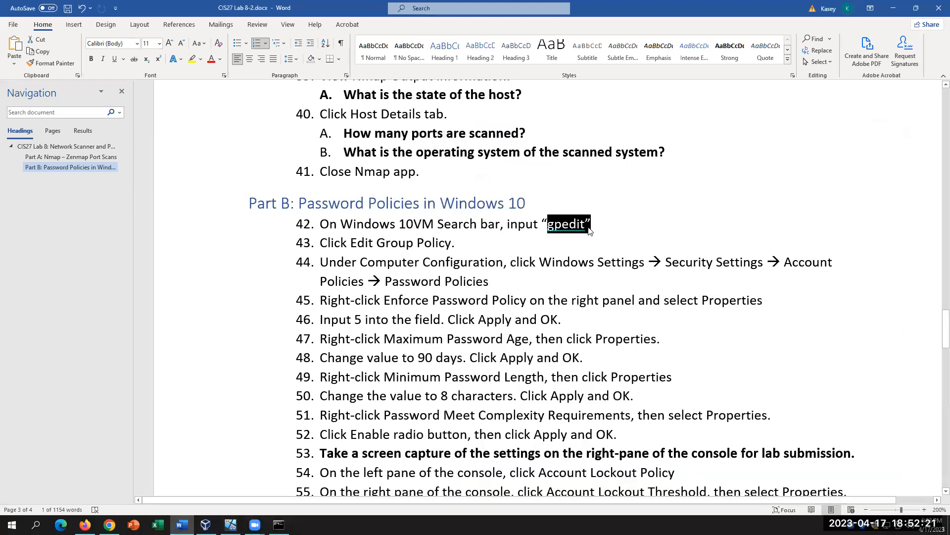
{"action": "left_click", "coordinate": [458, 244]}
{"action": "left_click_drag", "start_coordinate": [458, 243], "coordinate": [349, 243]}
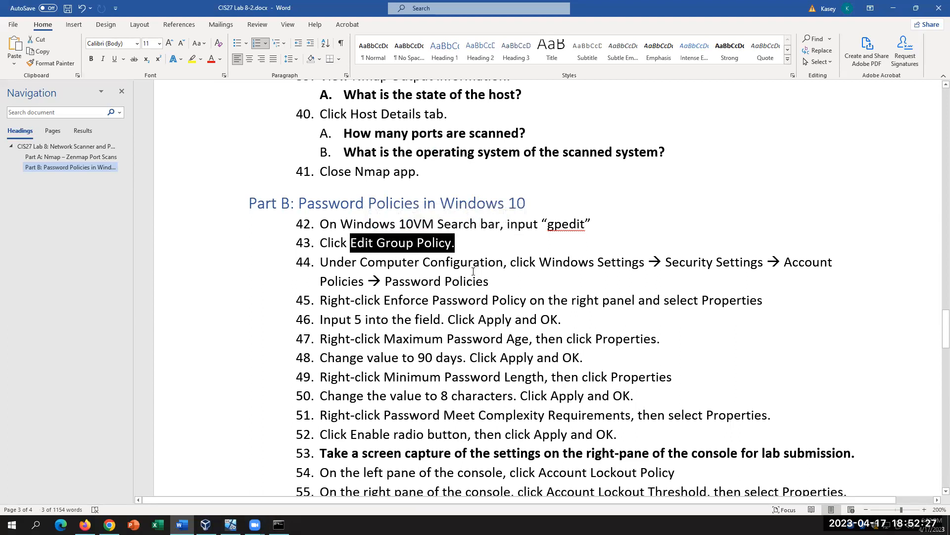
{"action": "left_click_drag", "start_coordinate": [503, 262], "coordinate": [361, 263]}
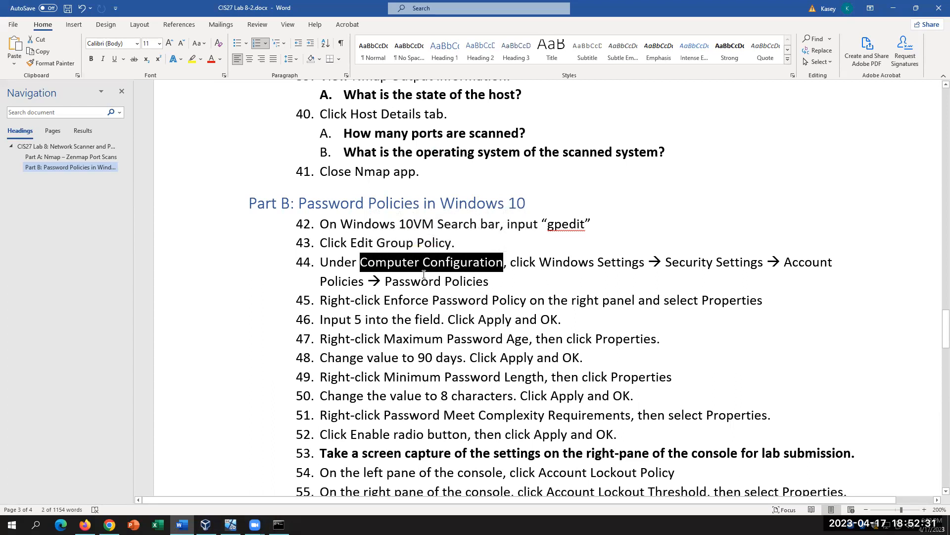
Step: Back in the virtual machine, expand Windows Settings and Security Settings under Computer Configuration, and select Account Policies
{"action": "left_click", "coordinate": [230, 524]}
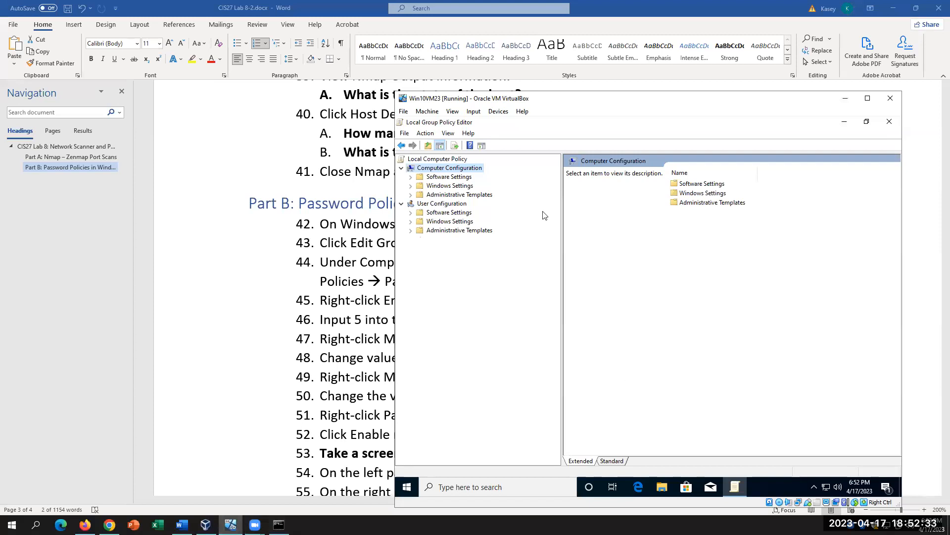
{"action": "left_click", "coordinate": [410, 187]}
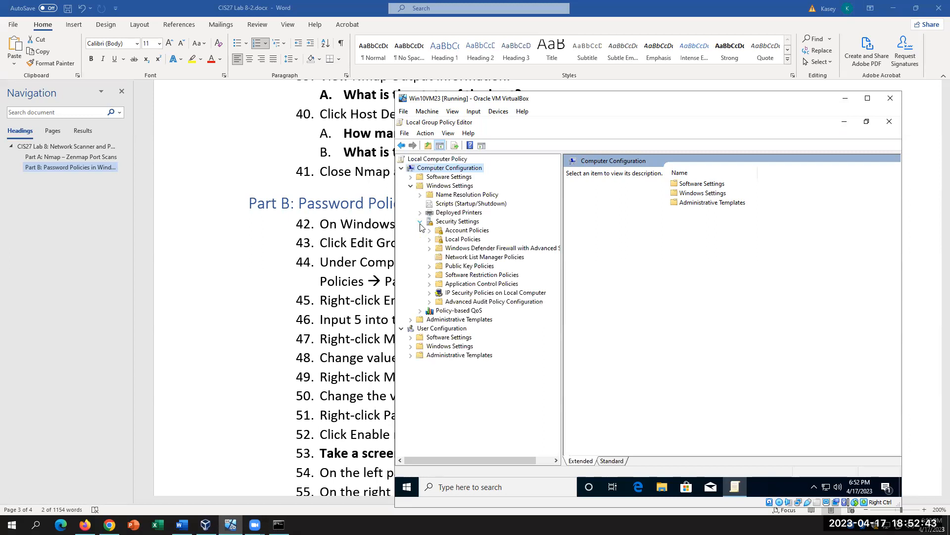
{"action": "left_click", "coordinate": [453, 235]}
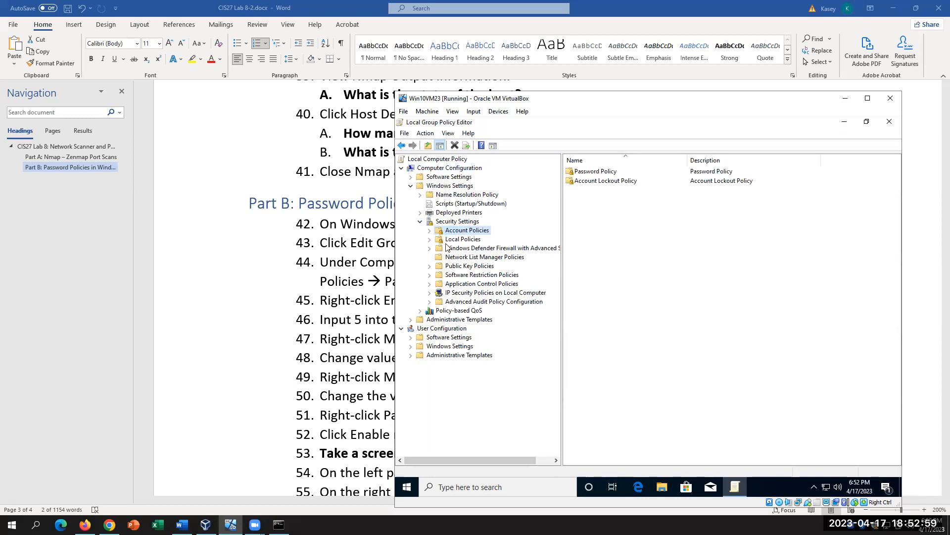
Step: Check the rest of the path in step 44 of the Word document, and open Password Policy under Account Policies in the virtual machine
{"action": "left_click", "coordinate": [265, 262]}
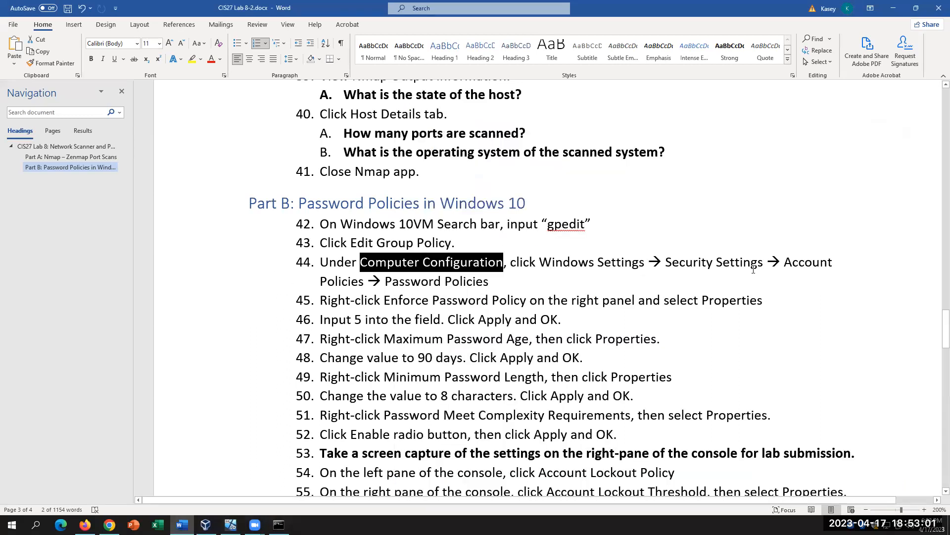
{"action": "left_click_drag", "start_coordinate": [673, 263], "coordinate": [509, 278]}
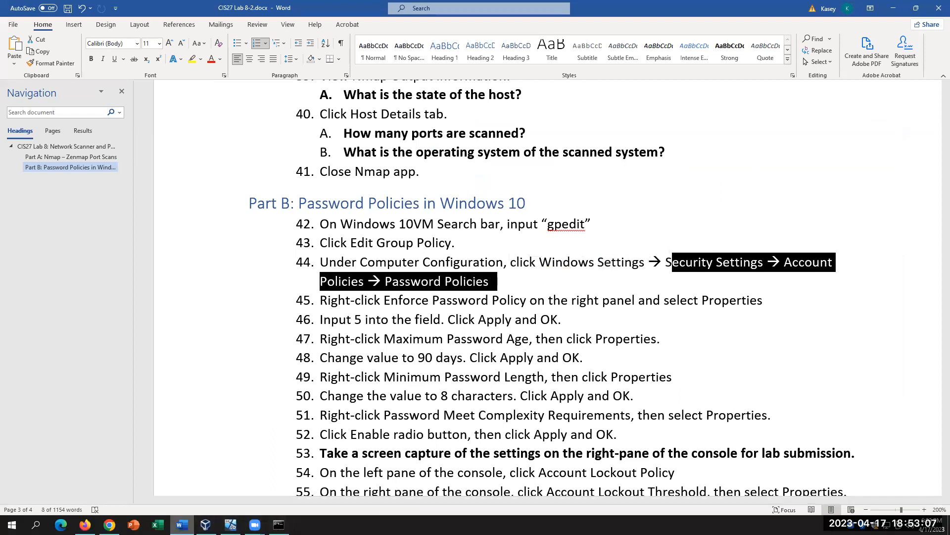
{"action": "left_click", "coordinate": [182, 525]}
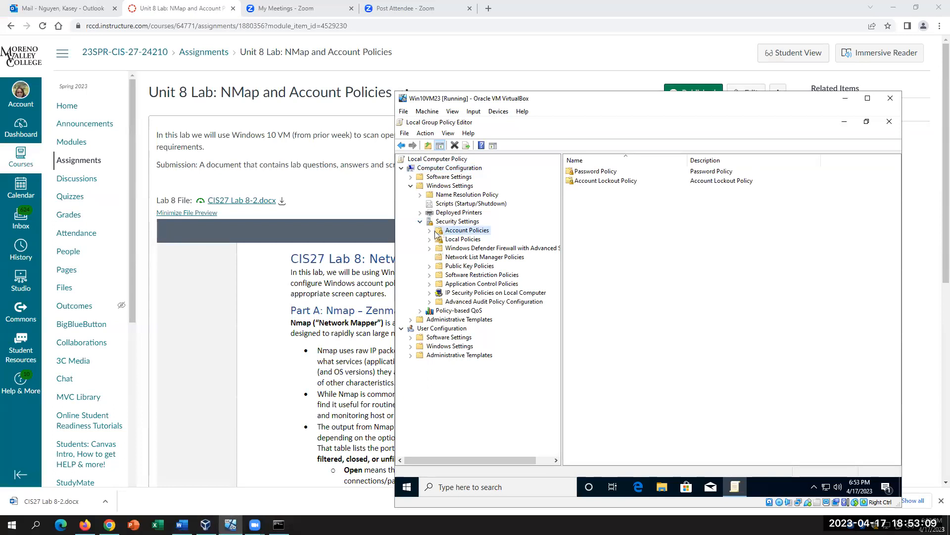
{"action": "left_click", "coordinate": [430, 231]}
{"action": "left_click", "coordinate": [476, 240]}
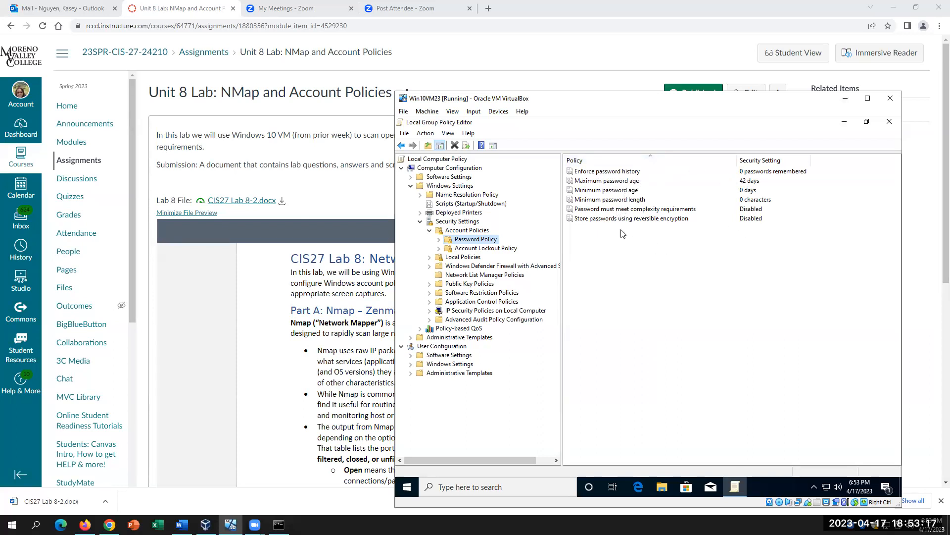
Step: Set Enforce password history to 5 passwords remembered in its properties, and consult the policy's explanation
{"action": "left_click", "coordinate": [616, 175]}
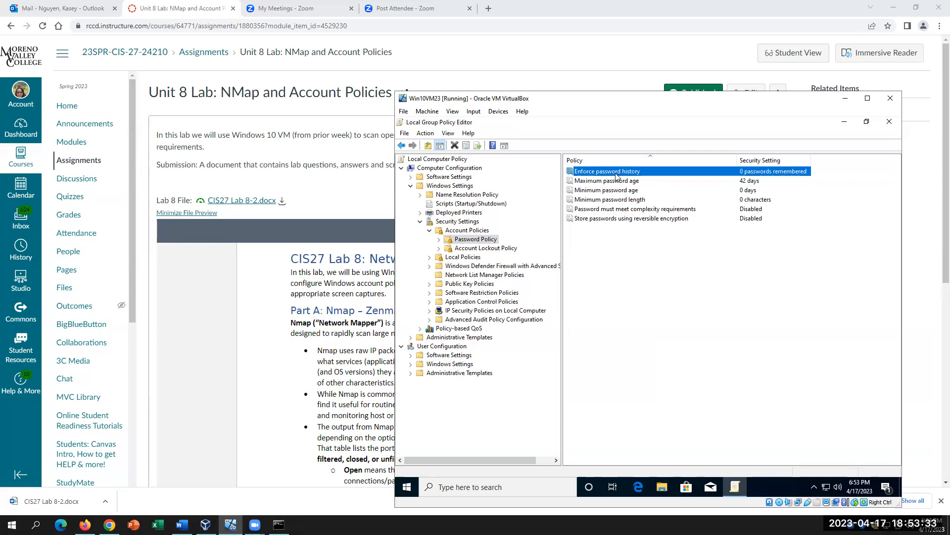
{"action": "right_click", "coordinate": [622, 172]}
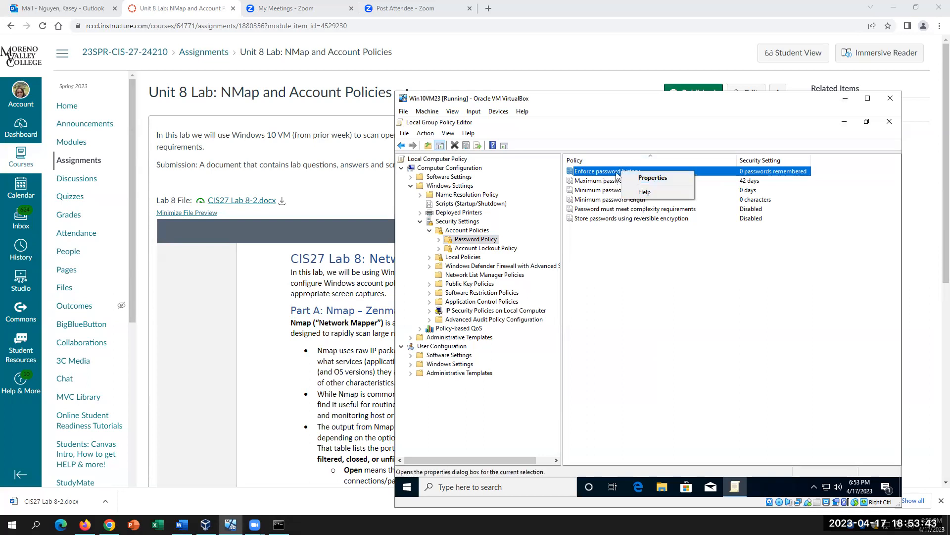
{"action": "left_click", "coordinate": [643, 179]}
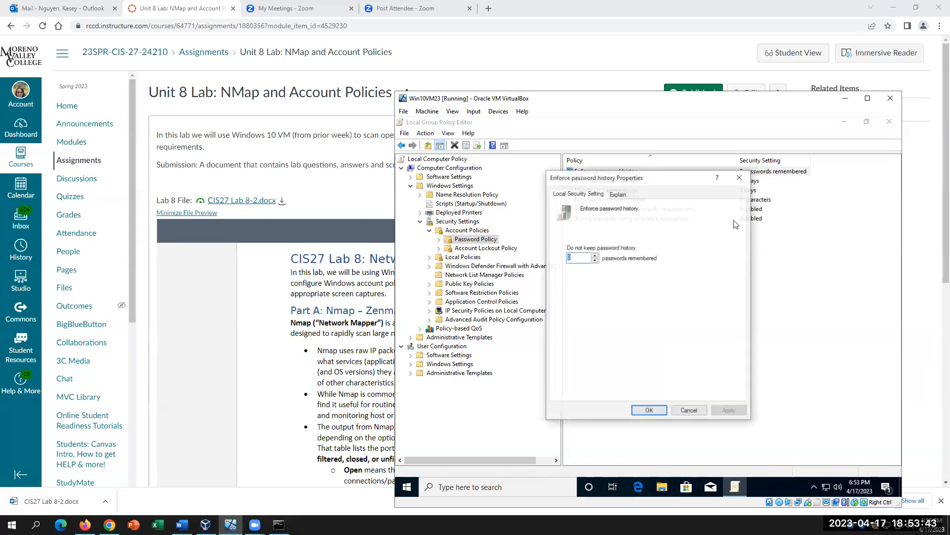
{"action": "left_click", "coordinate": [582, 258]}
{"action": "left_click", "coordinate": [595, 255]}
{"action": "left_click", "coordinate": [595, 256]}
{"action": "left_click", "coordinate": [594, 255]}
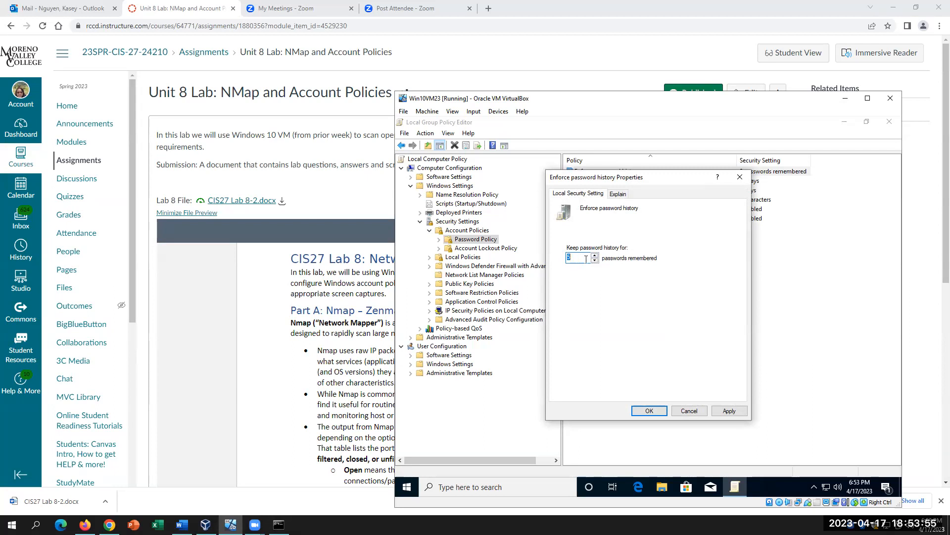
{"action": "type", "text": "5"}
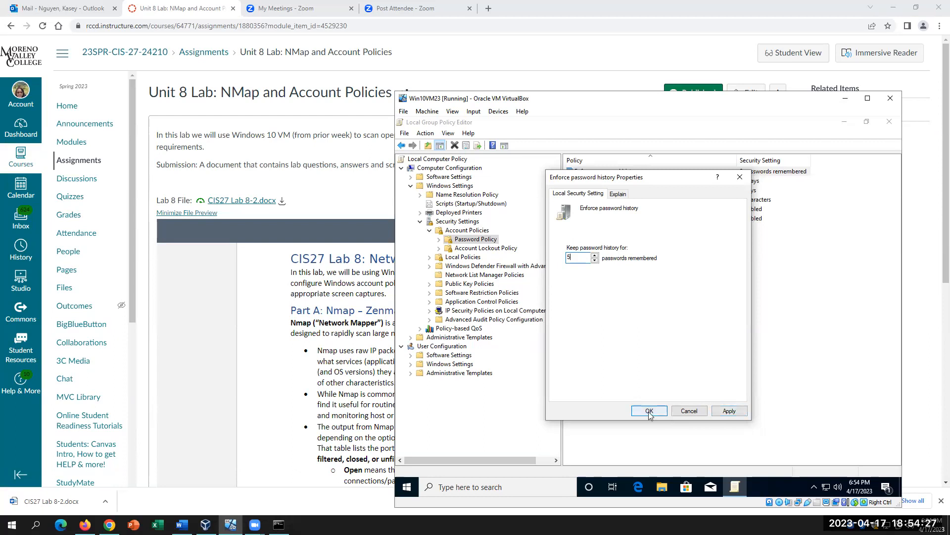
{"action": "left_click", "coordinate": [619, 194]}
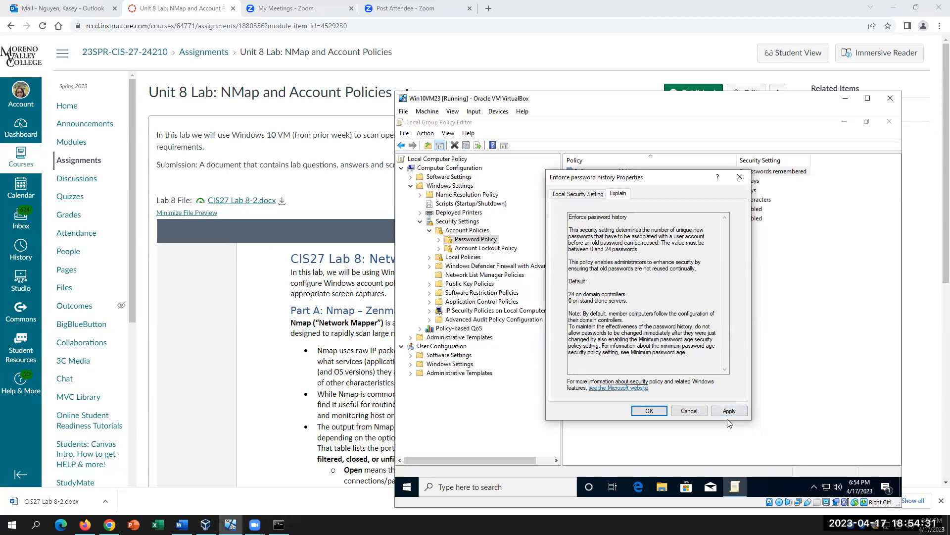
{"action": "left_click", "coordinate": [578, 193]}
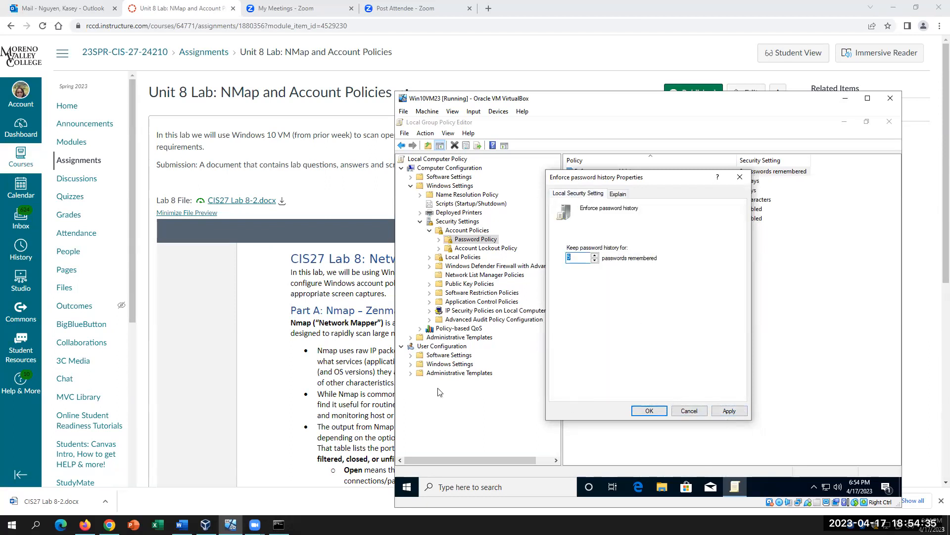
Step: Review steps 46 to 48 in the Word document, highlighting the input of 5 and Maximum Password Age
{"action": "left_click", "coordinate": [182, 524]}
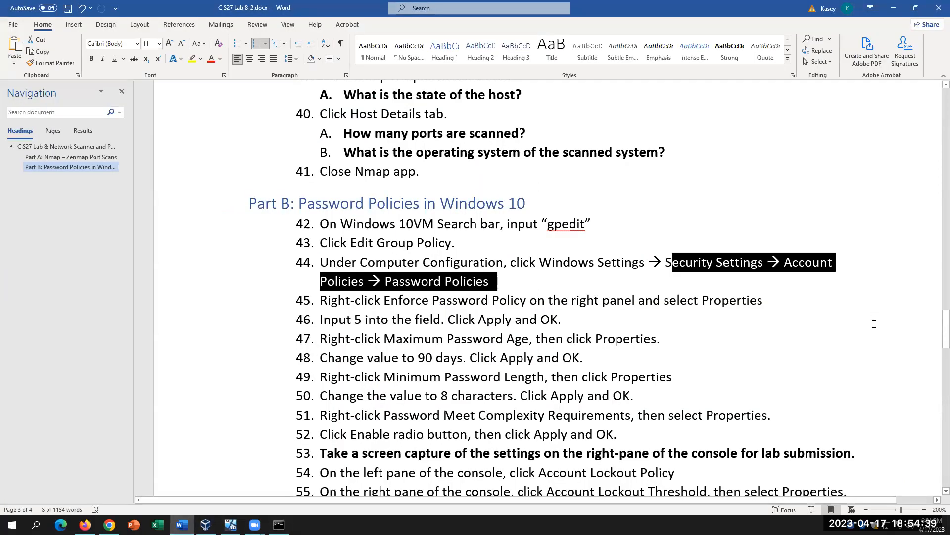
{"action": "scroll", "coordinate": [875, 323], "scroll_direction": "down", "scroll_amount": 2}
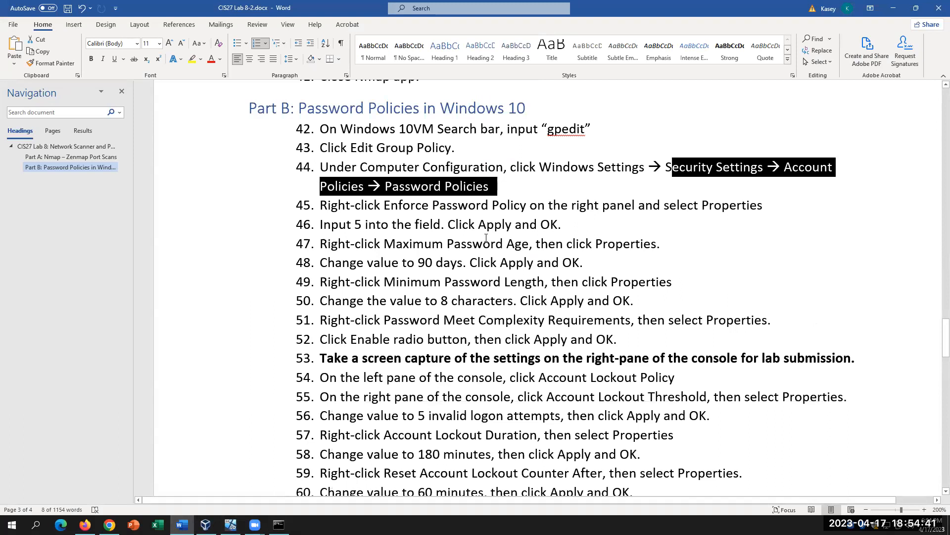
{"action": "left_click_drag", "start_coordinate": [348, 221], "coordinate": [440, 225]}
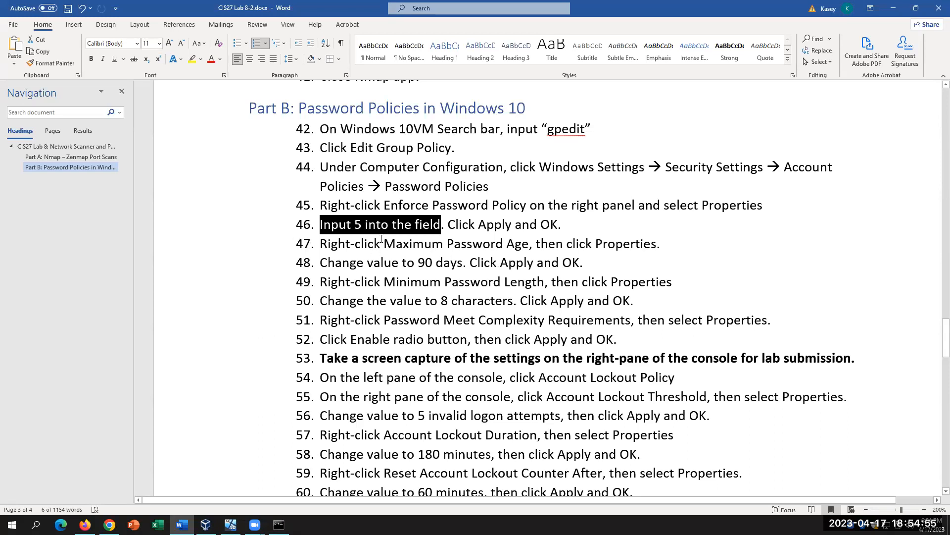
{"action": "left_click_drag", "start_coordinate": [384, 243], "coordinate": [522, 244]}
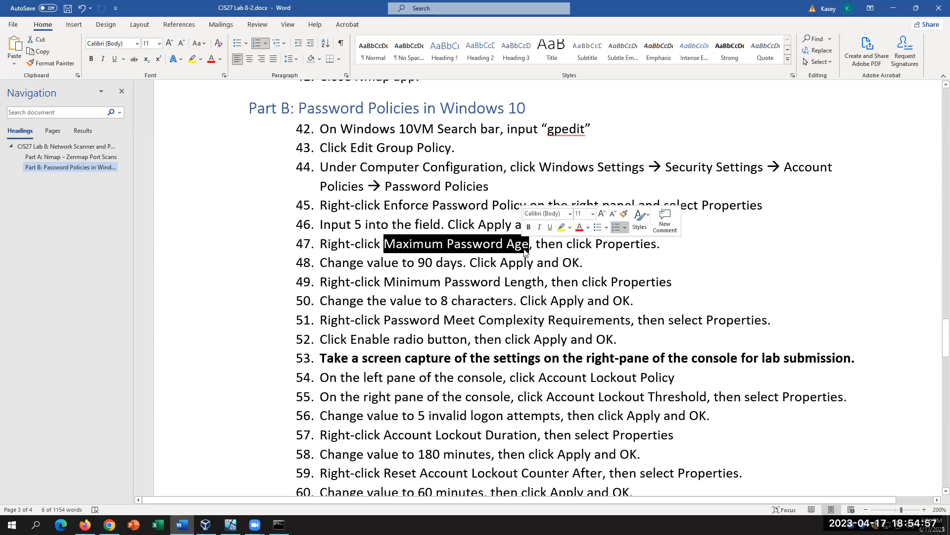
{"action": "left_click", "coordinate": [468, 260]}
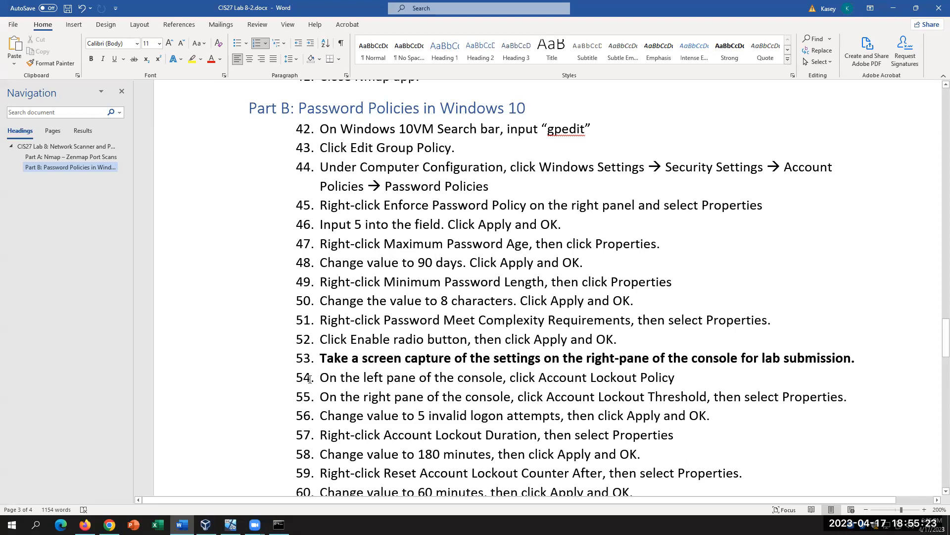
Step: Return to the virtual machine, apply the Enforce password history setting, and close its properties
{"action": "left_click", "coordinate": [230, 524]}
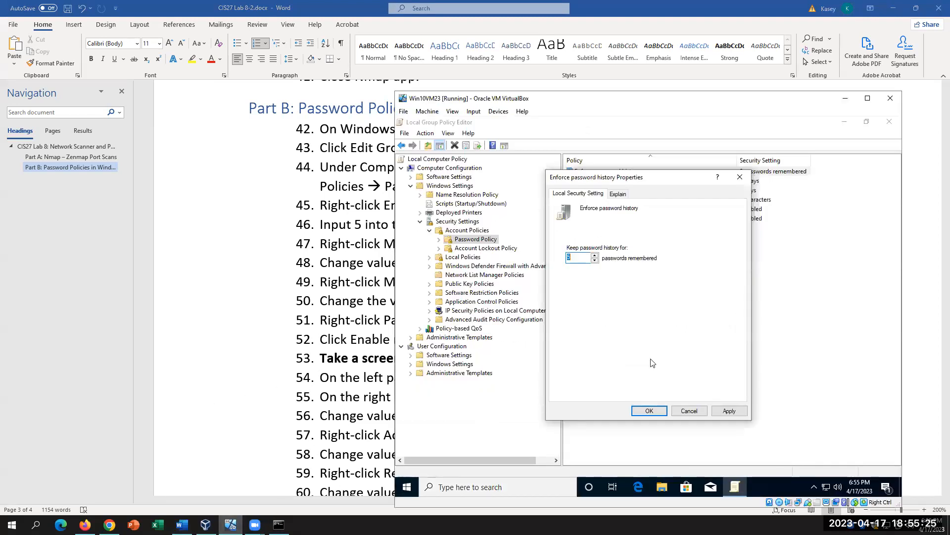
{"action": "left_click", "coordinate": [726, 410]}
{"action": "left_click", "coordinate": [649, 411]}
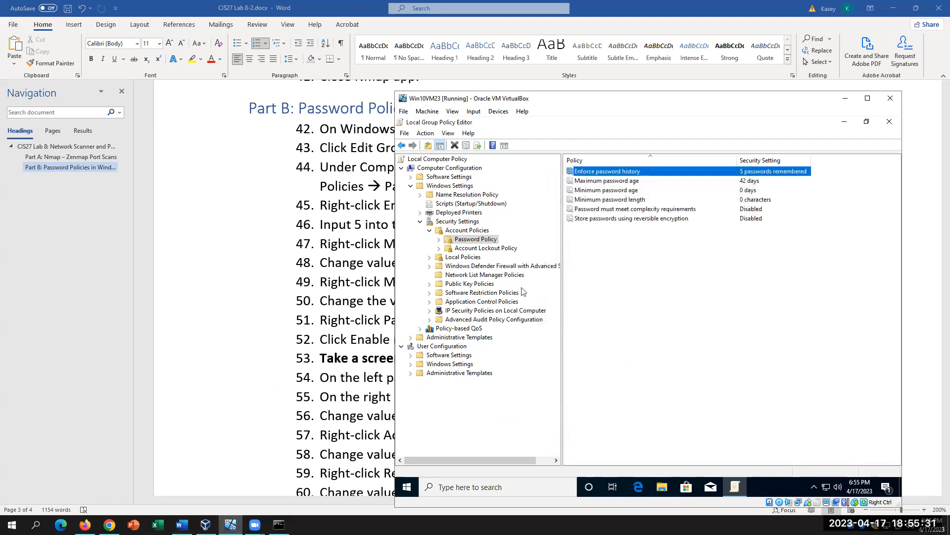
Step: Set the Maximum password age policy to 90 days and confirm it
{"action": "right_click", "coordinate": [616, 182]}
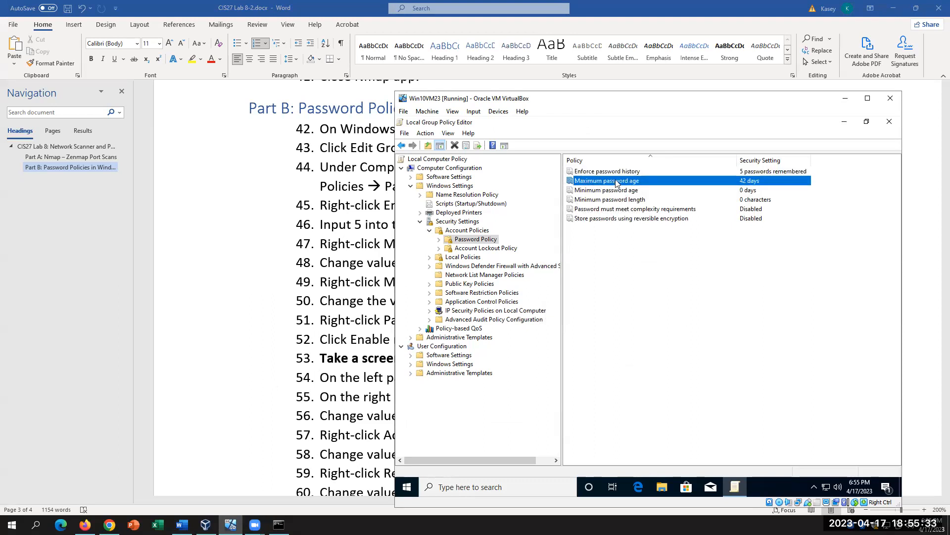
{"action": "left_click", "coordinate": [645, 189]}
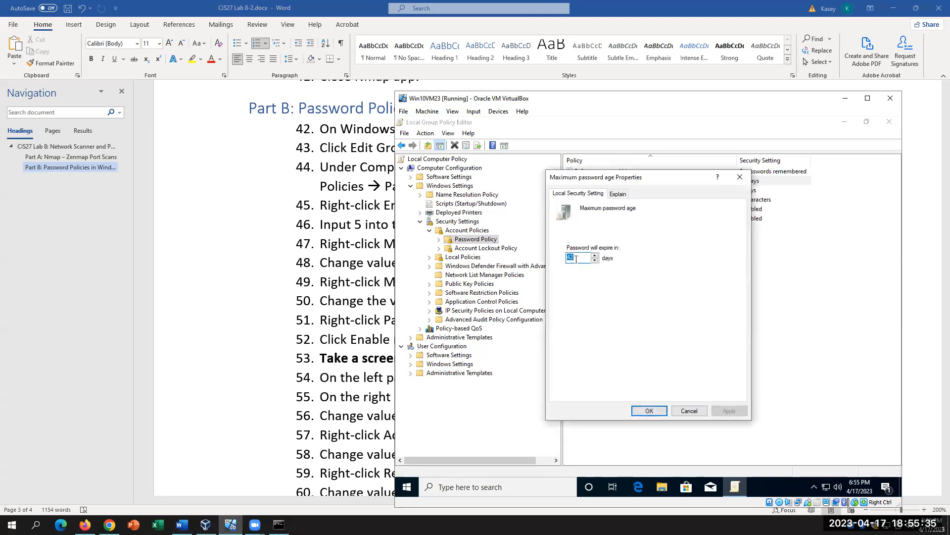
{"action": "type", "text": "90"}
{"action": "left_click", "coordinate": [649, 411]}
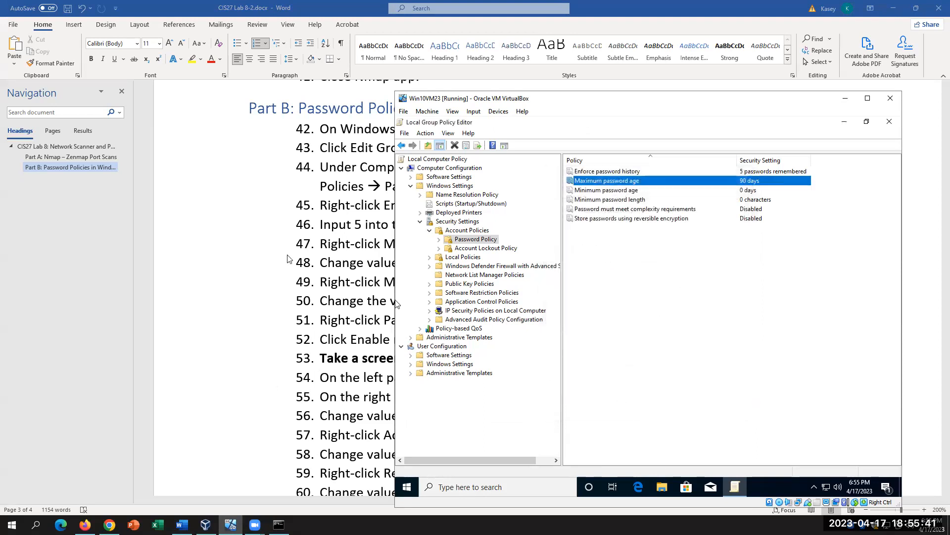
Step: Switch to the Word document and review steps 49 and 50, highlighting Minimum Password Length and the 8-character value
{"action": "left_click", "coordinate": [343, 237]}
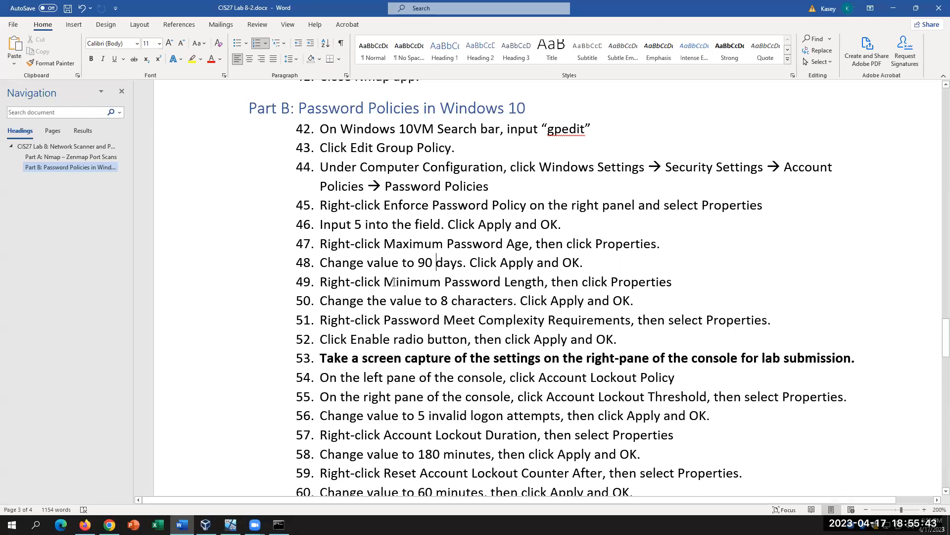
{"action": "left_click_drag", "start_coordinate": [385, 280], "coordinate": [525, 278]}
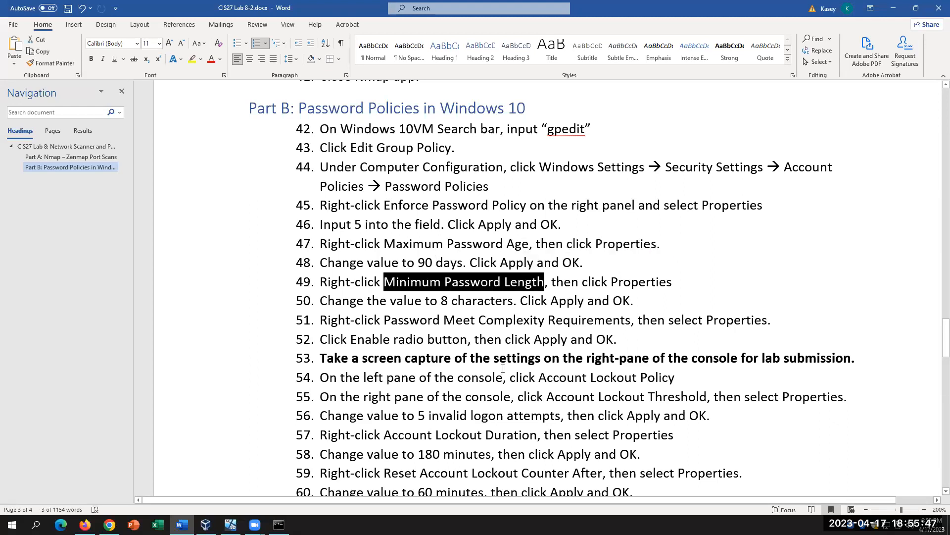
{"action": "left_click", "coordinate": [451, 303]}
{"action": "left_click_drag", "start_coordinate": [435, 300], "coordinate": [473, 299]}
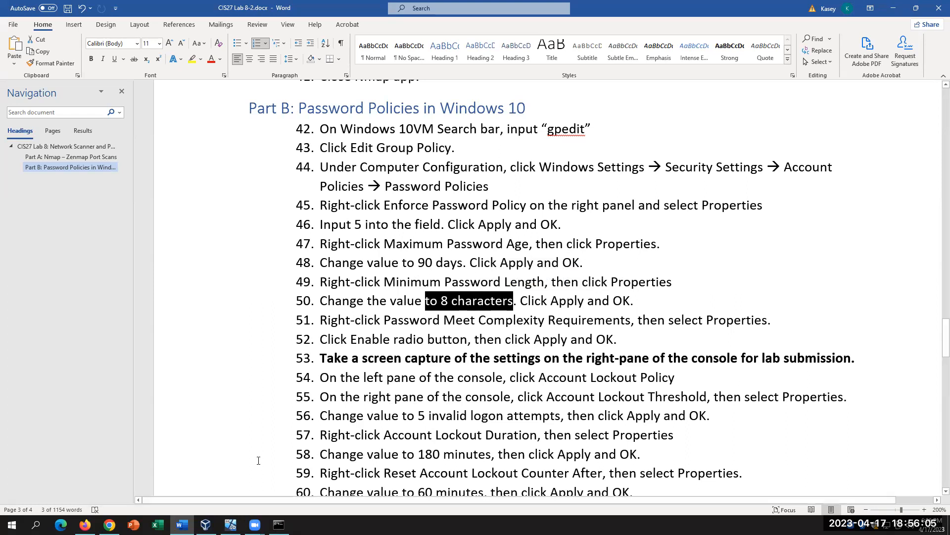
Step: Return to the virtual machine and set the Minimum password length policy to 8 characters, applying and confirming it
{"action": "left_click", "coordinate": [230, 524]}
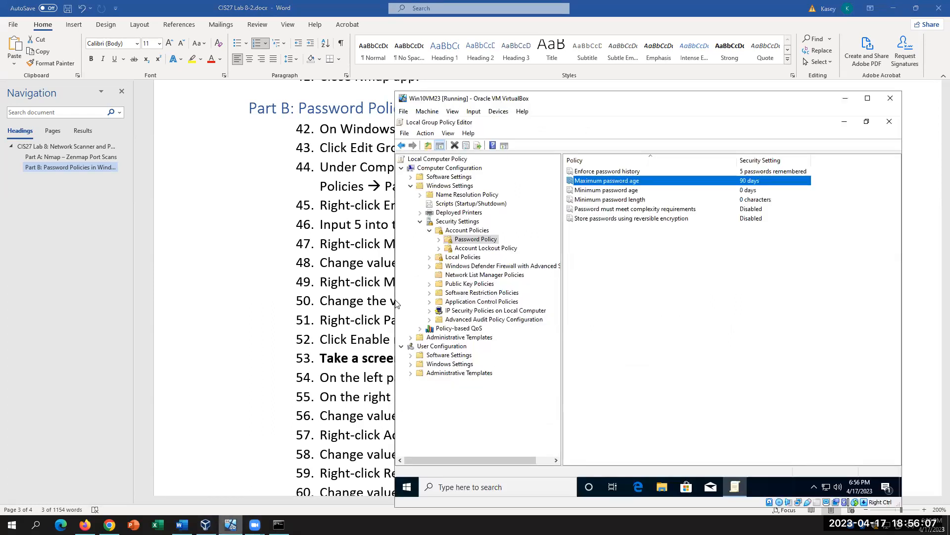
{"action": "left_click", "coordinate": [615, 200]}
{"action": "right_click", "coordinate": [616, 201]}
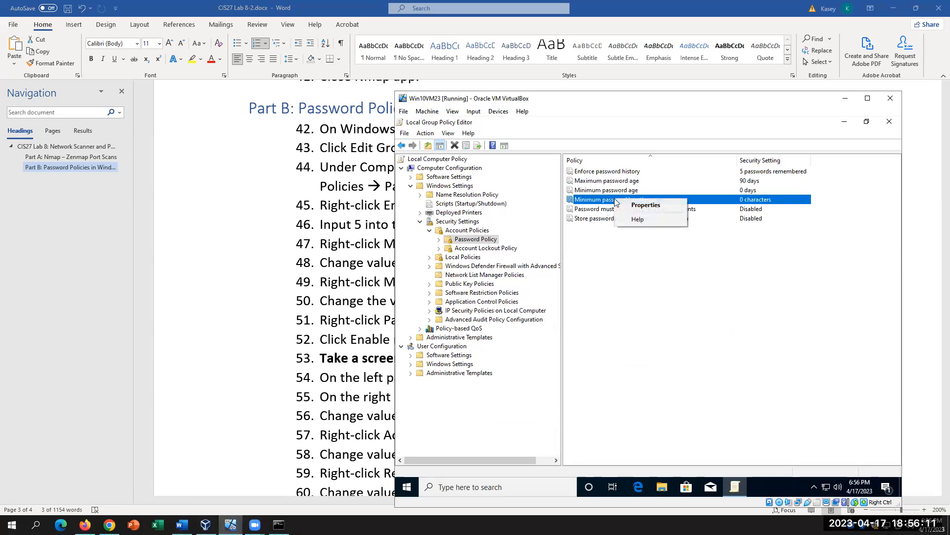
{"action": "left_click", "coordinate": [692, 299]}
{"action": "left_click", "coordinate": [623, 192]}
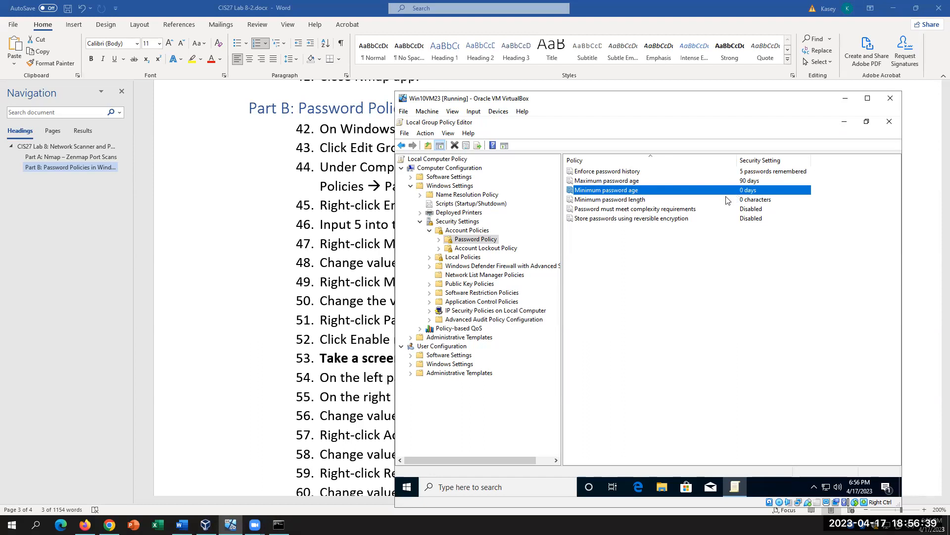
{"action": "left_click", "coordinate": [638, 202]}
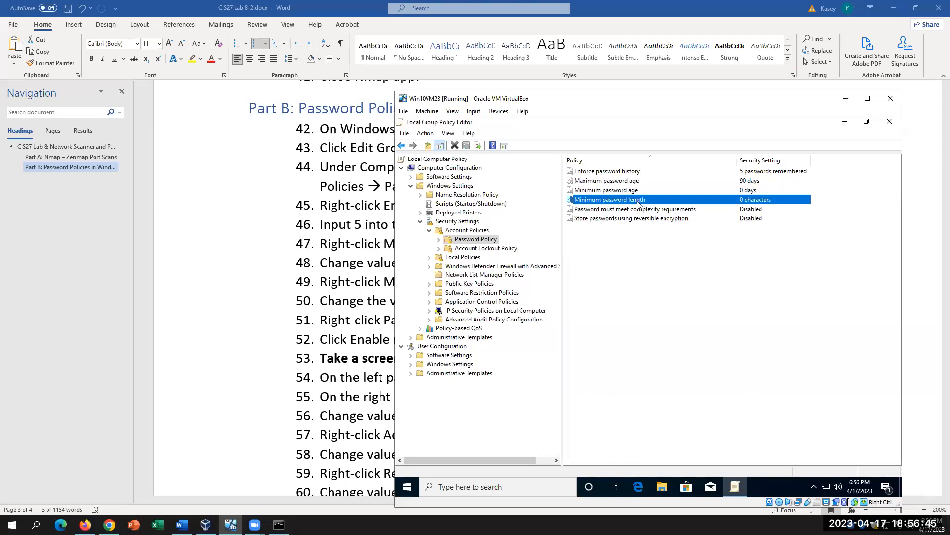
{"action": "double_click", "coordinate": [638, 200]}
{"action": "type", "text": "8"}
{"action": "left_click", "coordinate": [719, 412]}
{"action": "left_click", "coordinate": [643, 410]}
Step: Switch to the Word document and review steps 51 and 52, highlighting Password Meet Complexity Requirements
{"action": "key", "text": "alt+Tab"}
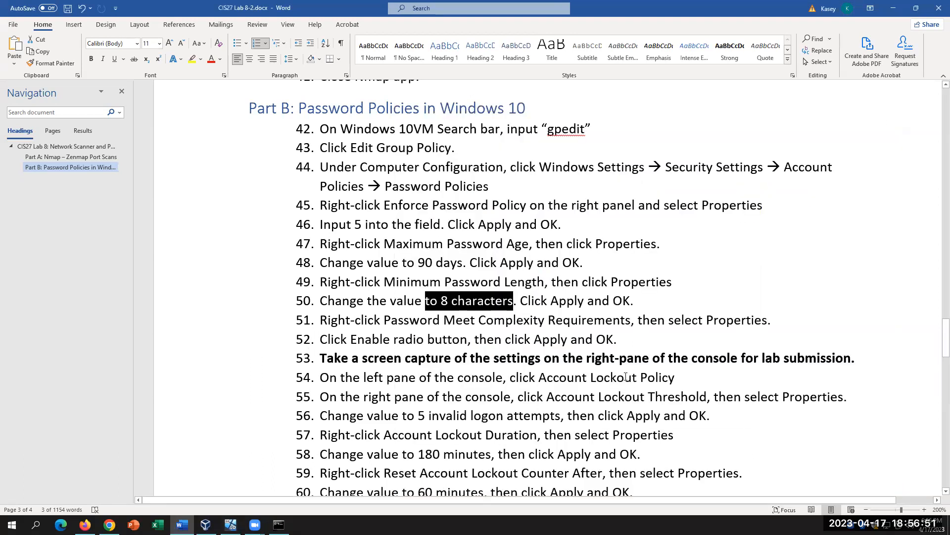
{"action": "left_click_drag", "start_coordinate": [444, 320], "coordinate": [631, 321]}
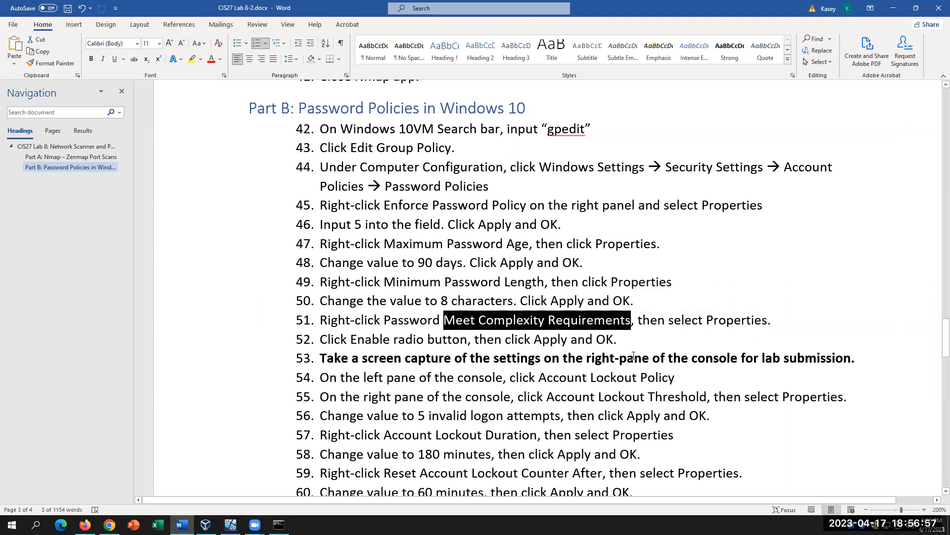
{"action": "left_click", "coordinate": [635, 338]}
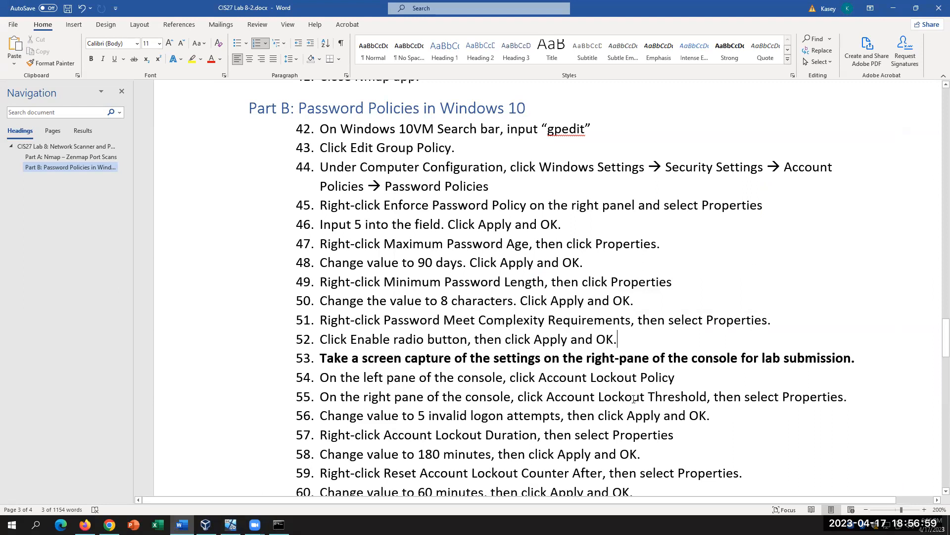
{"action": "left_click_drag", "start_coordinate": [632, 322], "coordinate": [385, 322]}
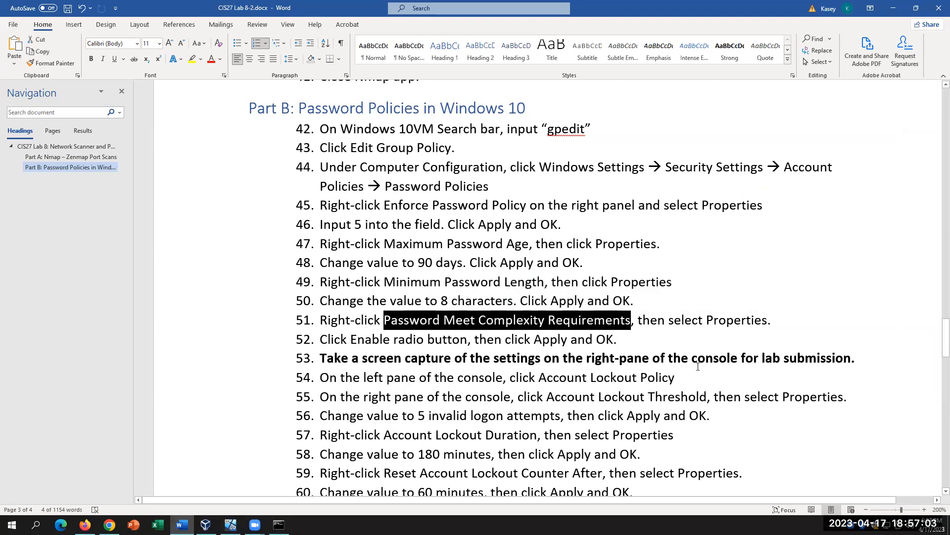
{"action": "left_click", "coordinate": [667, 338]}
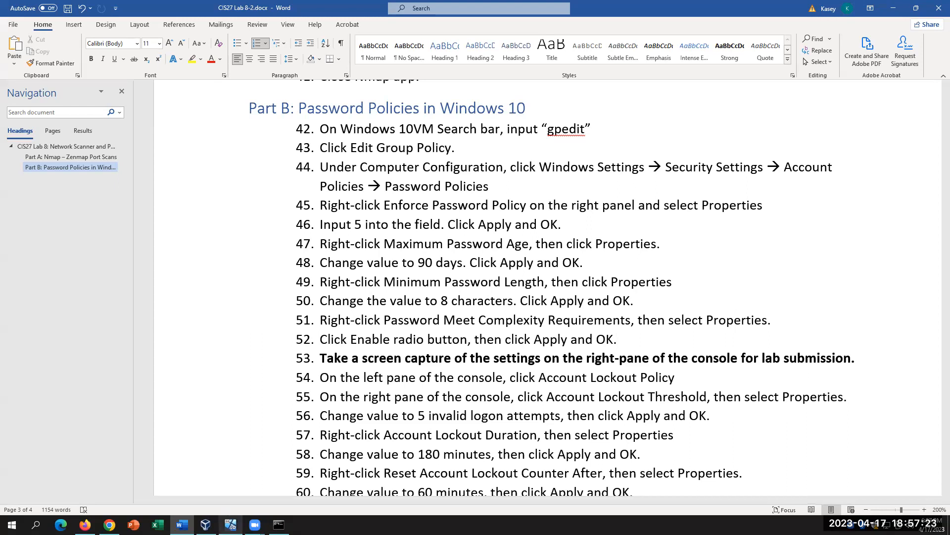
Step: Return to the virtual machine and set the Password must meet complexity requirements policy to Enabled, applying and confirming it
{"action": "left_click", "coordinate": [230, 524]}
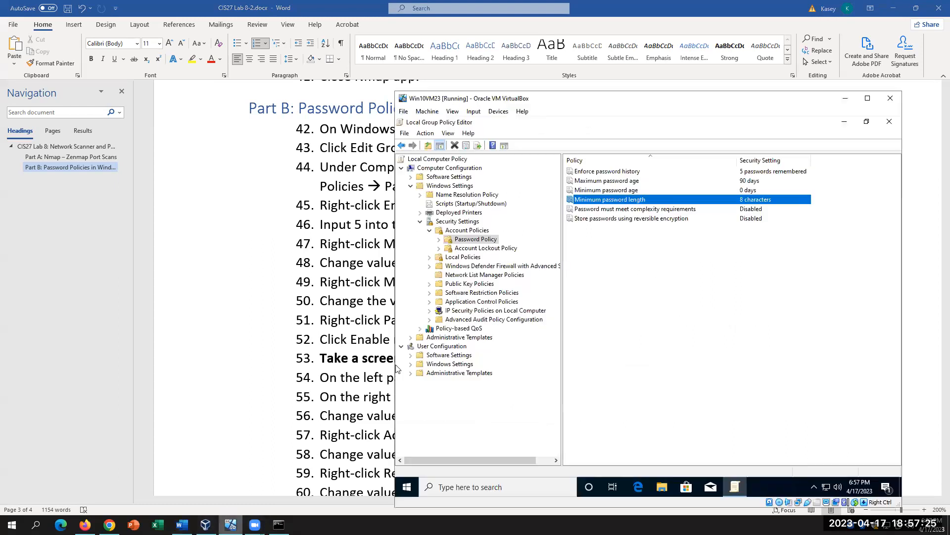
{"action": "double_click", "coordinate": [623, 210]}
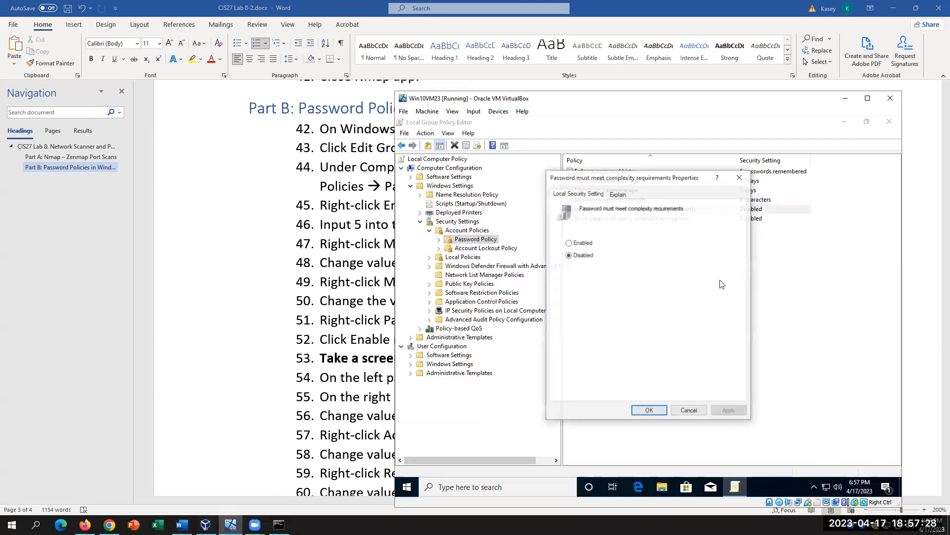
{"action": "left_click", "coordinate": [570, 243]}
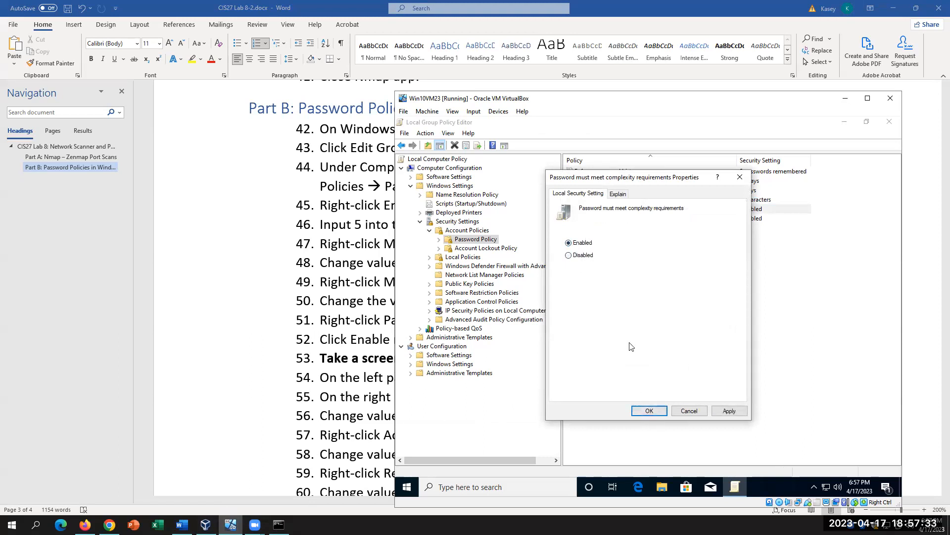
{"action": "left_click", "coordinate": [730, 411]}
{"action": "left_click", "coordinate": [649, 411]}
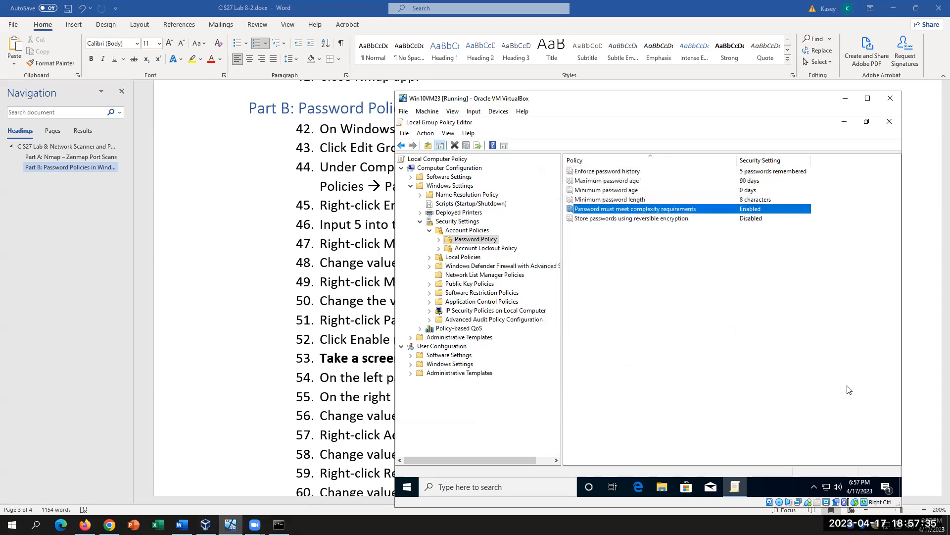
Step: Check step 53 in the Word document, and return to the virtual machine to review the Password Policy settings
{"action": "left_click", "coordinate": [300, 363]}
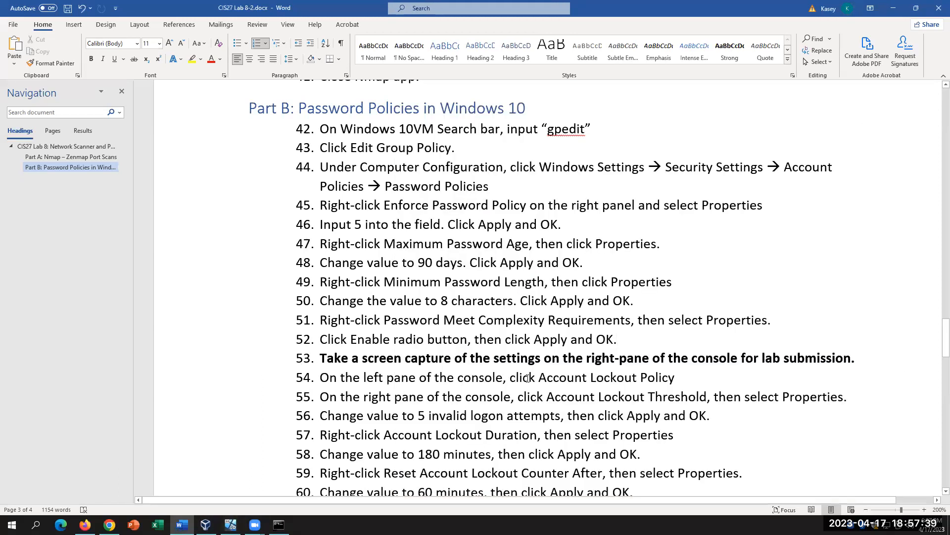
{"action": "left_click", "coordinate": [230, 524]}
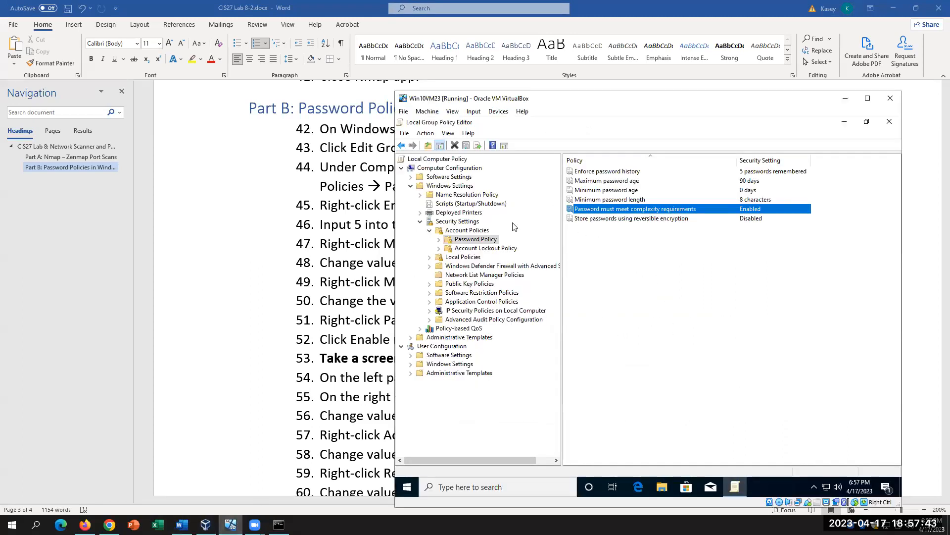
{"action": "left_click", "coordinate": [474, 240]}
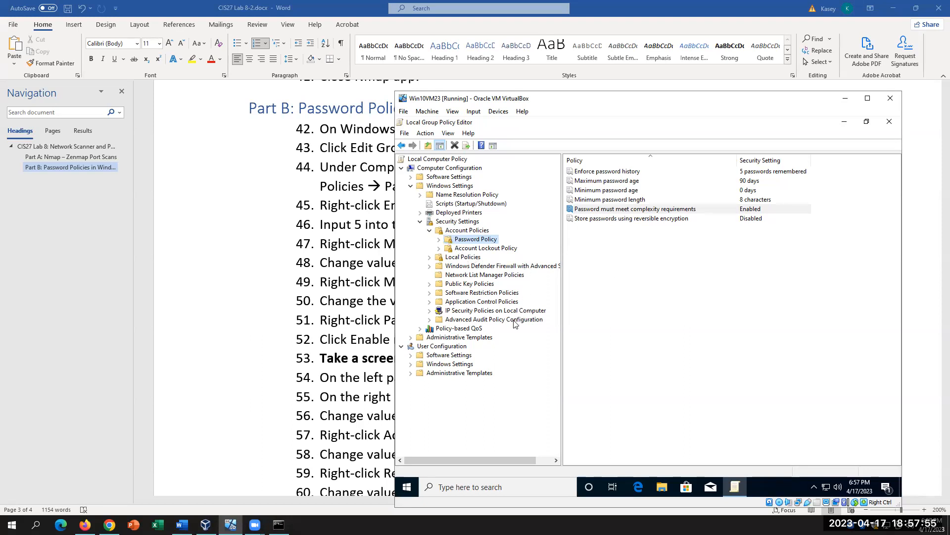
Step: Examine the Disk NV Cache, Disk Quotas and Enhanced Storage Access settings under Administrative Templates > System, including the USB root hub policy's description
{"action": "left_click", "coordinate": [411, 337]}
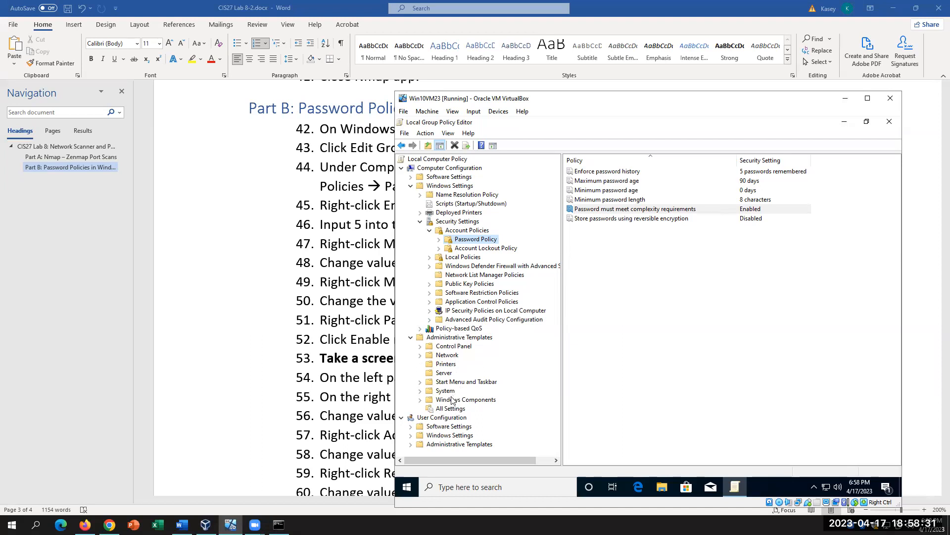
{"action": "left_click", "coordinate": [420, 390]}
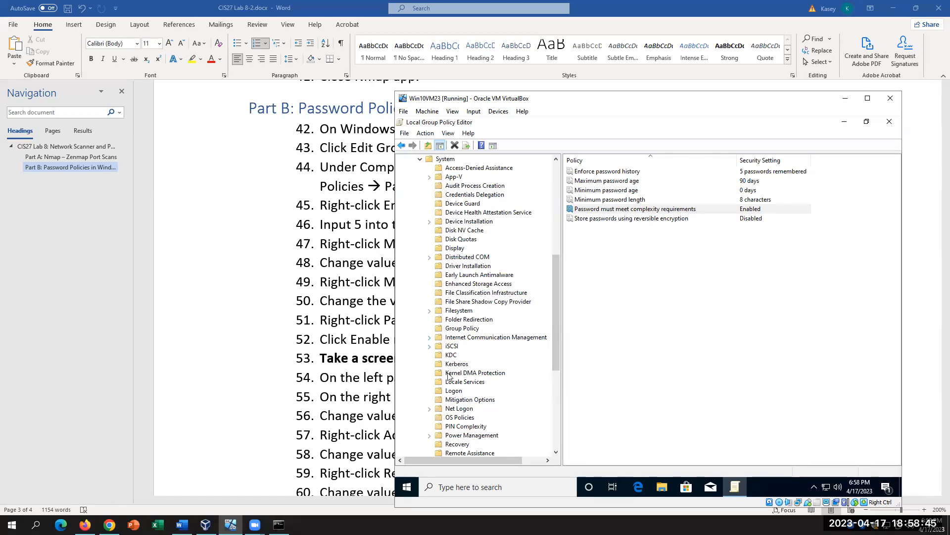
{"action": "left_click", "coordinate": [467, 233]}
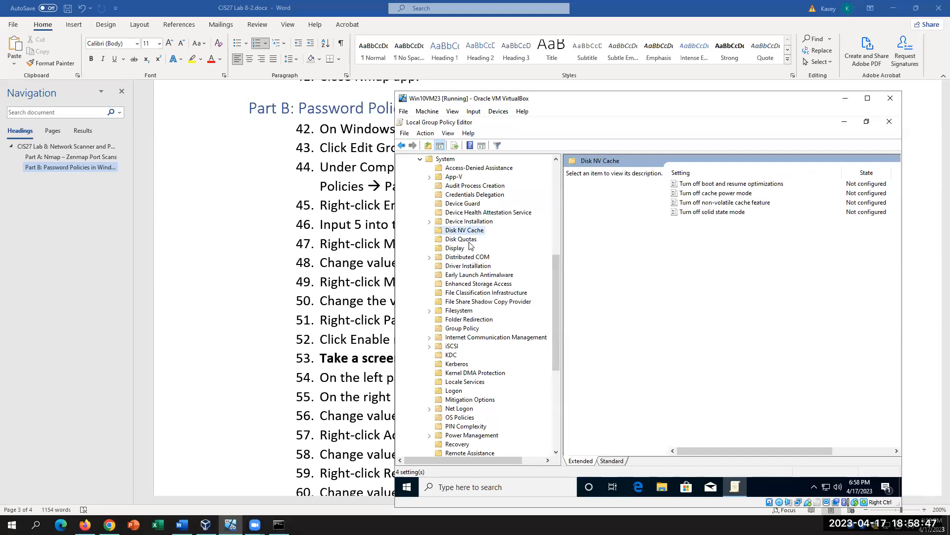
{"action": "left_click", "coordinate": [469, 240]}
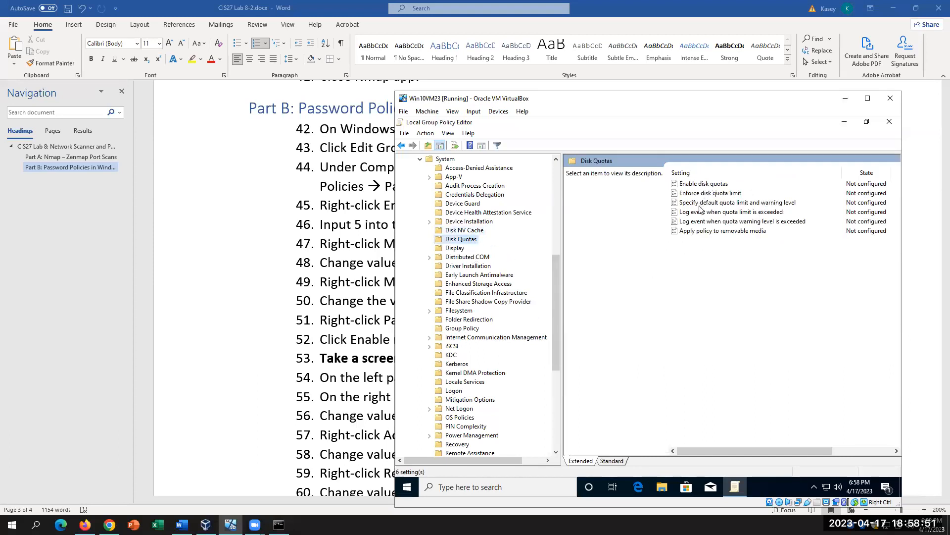
{"action": "left_click", "coordinate": [489, 284]}
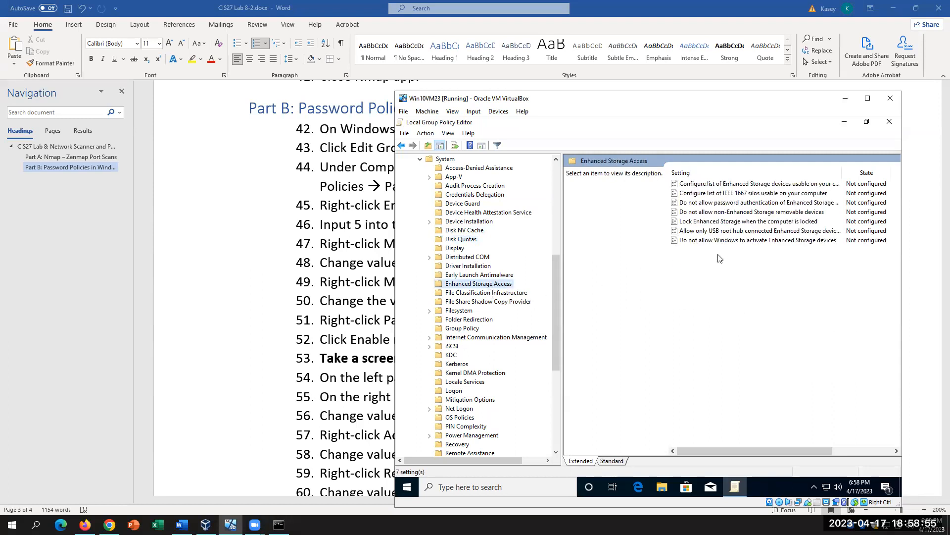
{"action": "left_click", "coordinate": [690, 231]}
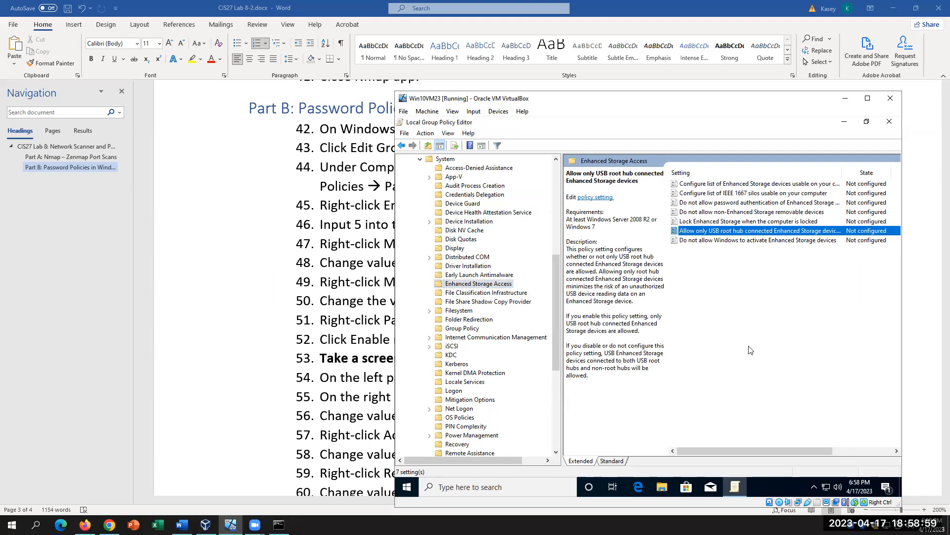
Step: Examine the Folder Redirection, Shutdown and Shutdown Options settings in the System templates
{"action": "left_click", "coordinate": [470, 319]}
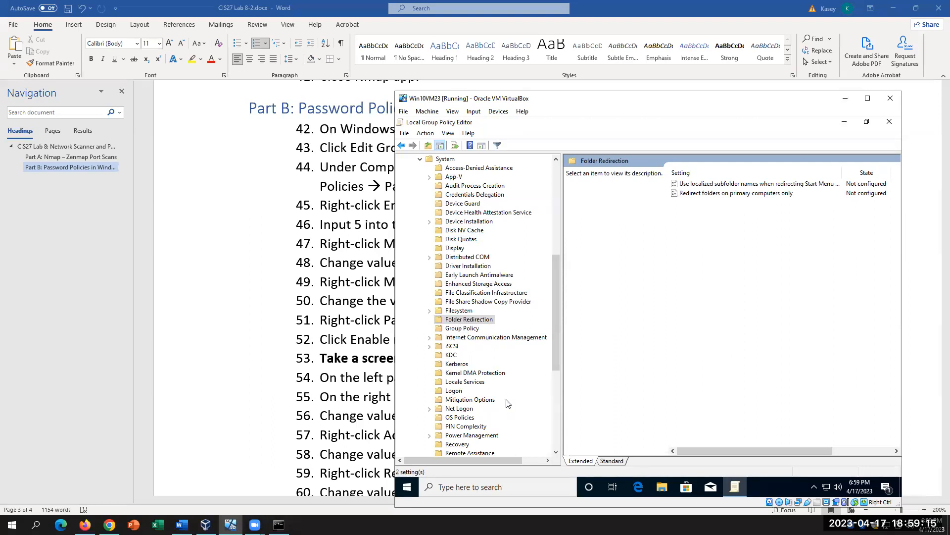
{"action": "scroll", "coordinate": [508, 403], "scroll_direction": "down", "scroll_amount": 2}
{"action": "left_click", "coordinate": [466, 452]}
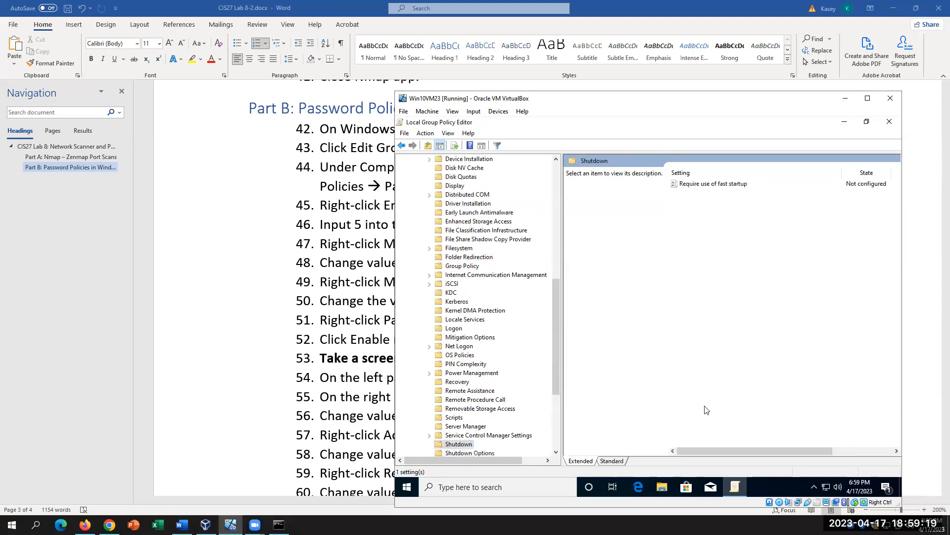
{"action": "scroll", "coordinate": [512, 436], "scroll_direction": "down", "scroll_amount": 1}
{"action": "left_click", "coordinate": [466, 427]}
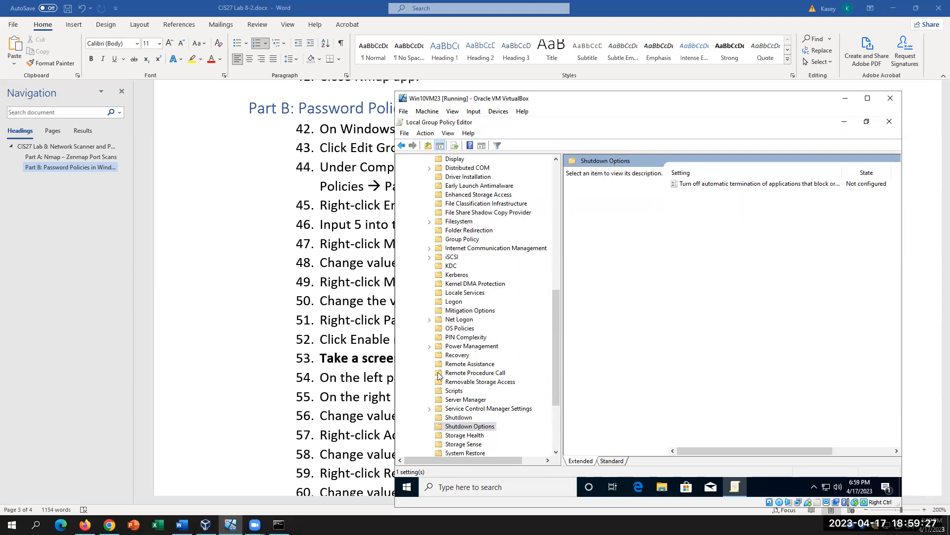
{"action": "mouse_move", "coordinate": [559, 310]}
{"action": "left_mouse_down"}
{"action": "mouse_move", "coordinate": [567, 252]}
{"action": "mouse_move", "coordinate": [564, 303]}
{"action": "left_mouse_up"}
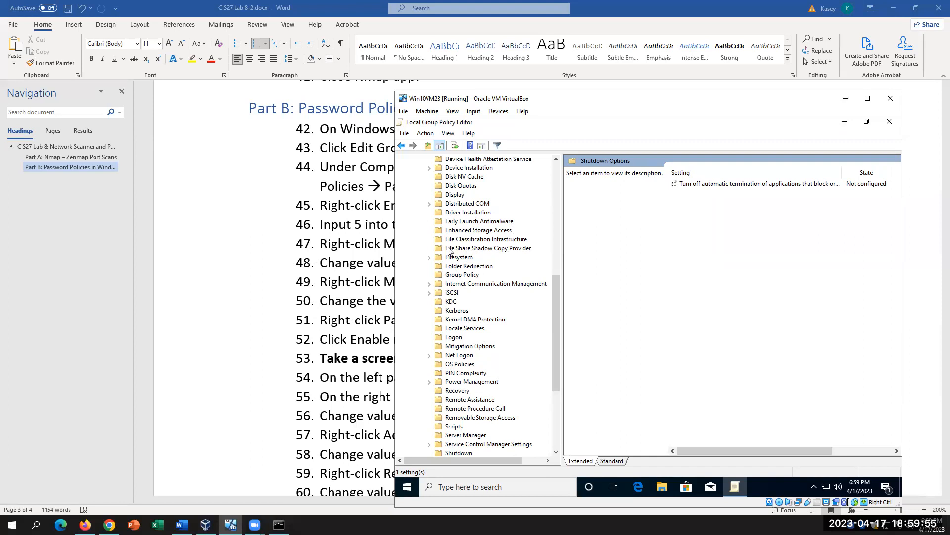
Step: Switch to the Word document and review the account lockout steps 54 to 60, highlighting step 57 on Account Lockout Duration
{"action": "left_click", "coordinate": [253, 298]}
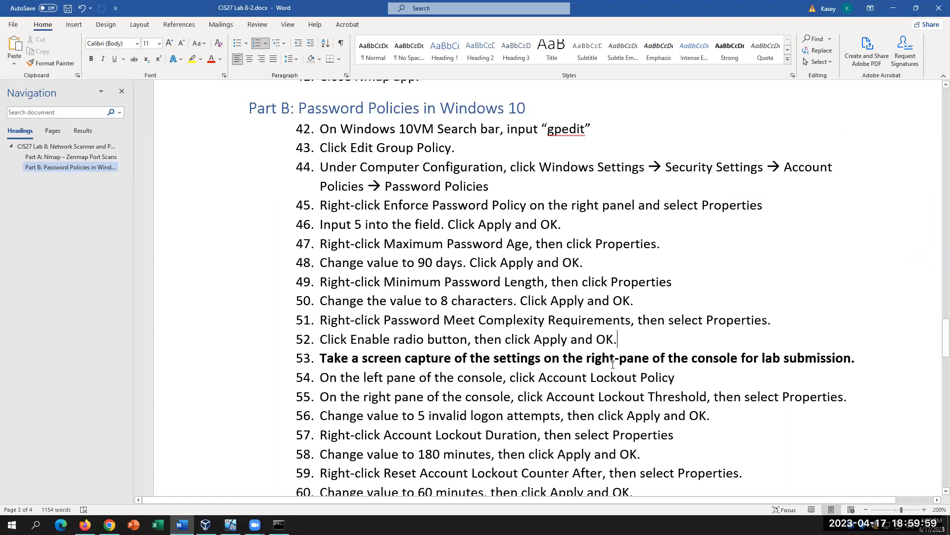
{"action": "scroll", "coordinate": [613, 364], "scroll_direction": "down", "scroll_amount": 3}
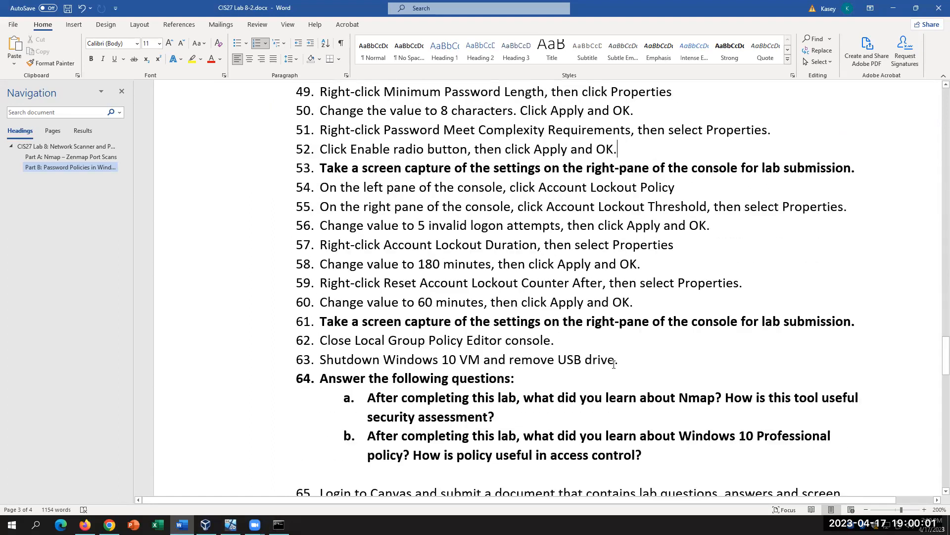
{"action": "left_click_drag", "start_coordinate": [320, 245], "coordinate": [674, 247]}
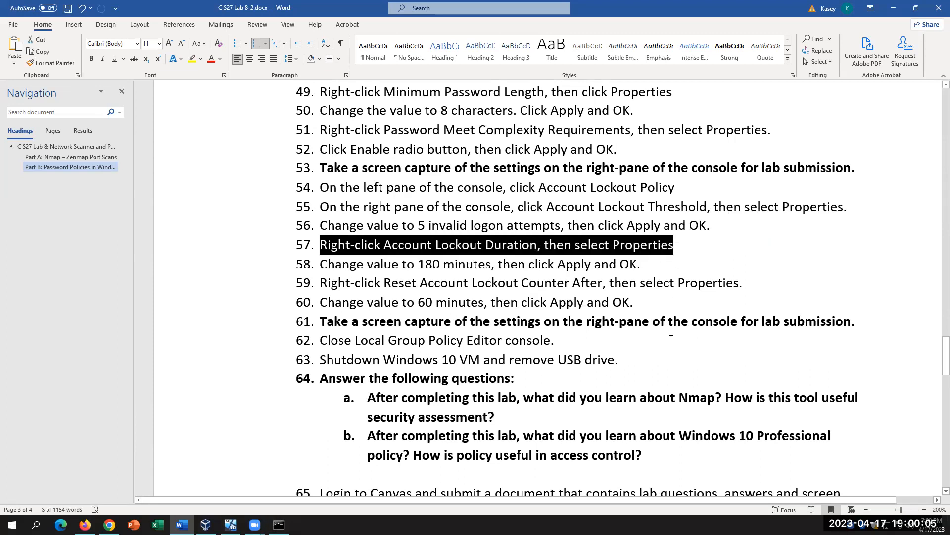
{"action": "left_click", "coordinate": [709, 261]}
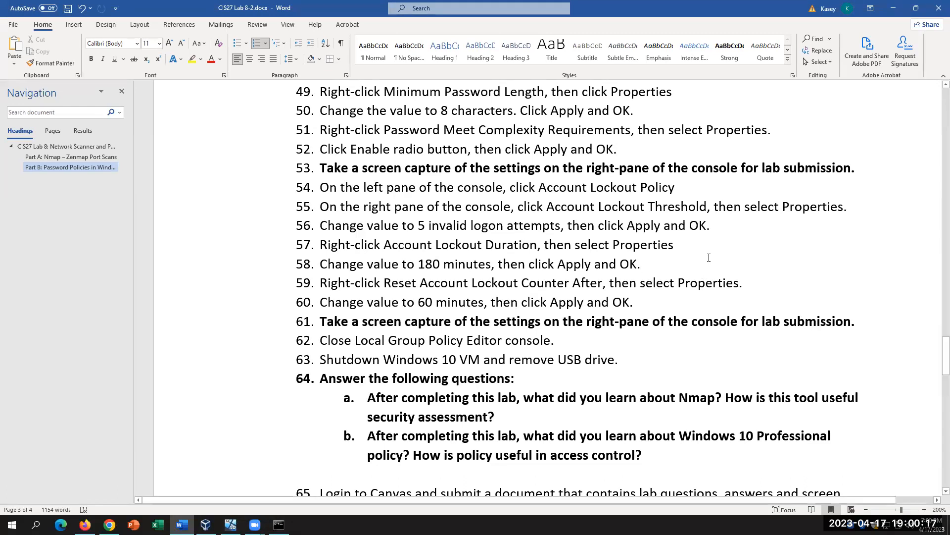
{"action": "left_click_drag", "start_coordinate": [321, 245], "coordinate": [645, 250]}
{"action": "left_click", "coordinate": [689, 301]}
{"action": "left_click_drag", "start_coordinate": [685, 246], "coordinate": [626, 246]}
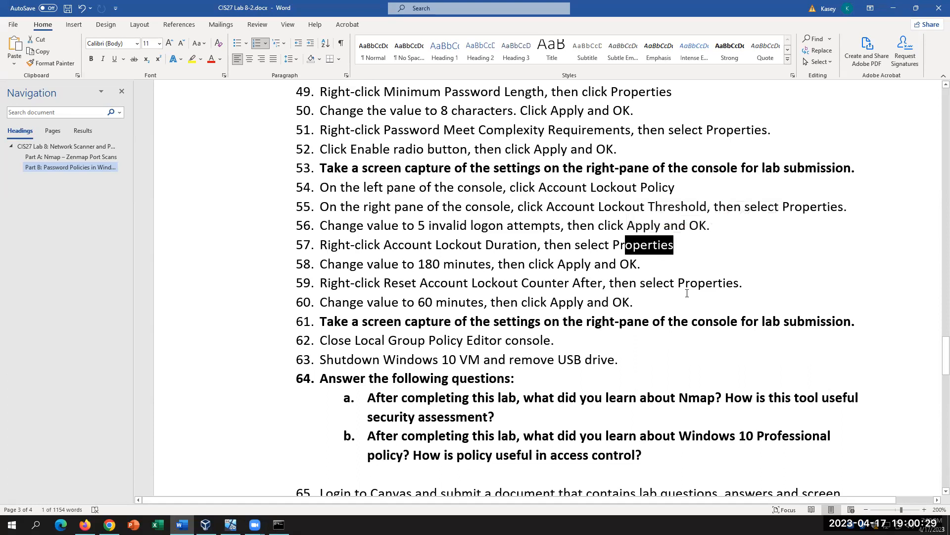
{"action": "left_click", "coordinate": [683, 249]}
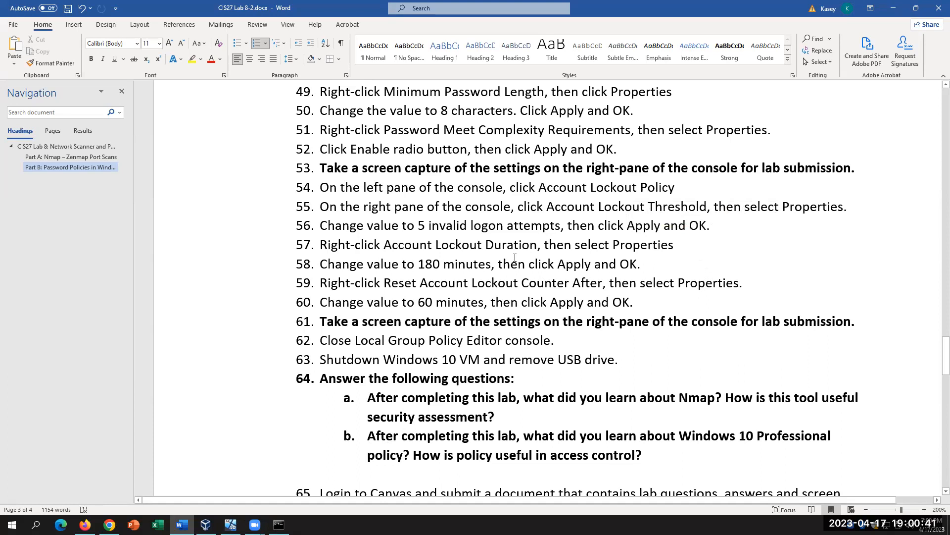
Step: Switch to the virtual machine, collapse the computer's Administrative Templates, and display the Account Lockout Policy settings under Account Policies
{"action": "left_click_drag", "start_coordinate": [458, 252], "coordinate": [571, 248]}
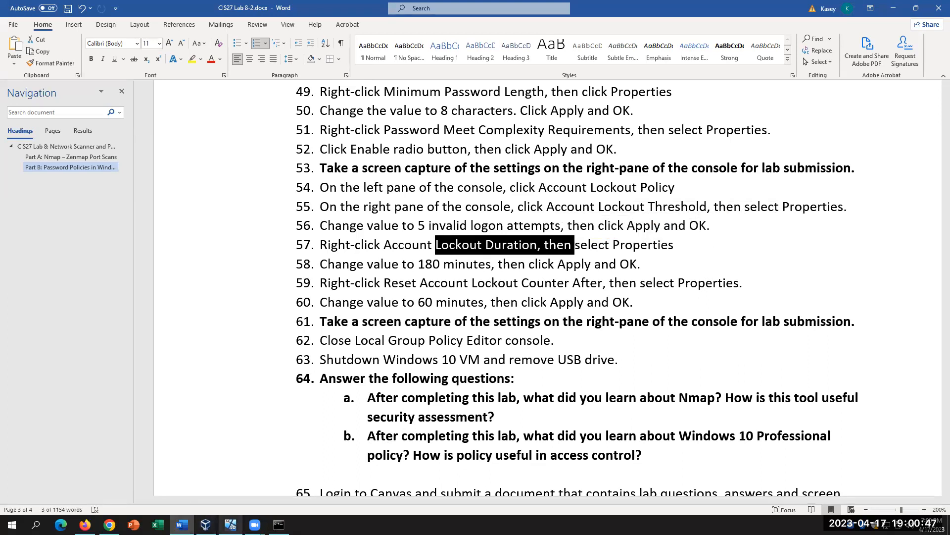
{"action": "left_click", "coordinate": [230, 525]}
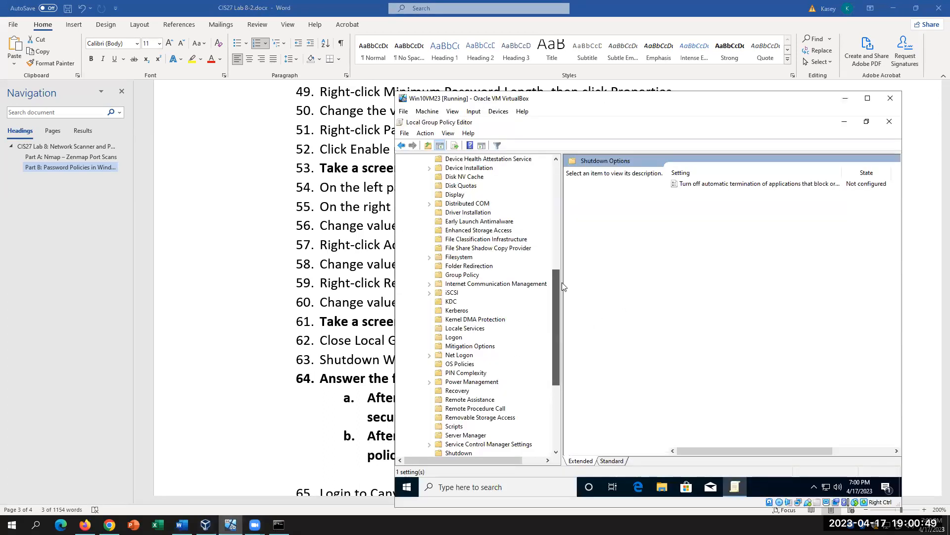
{"action": "scroll", "coordinate": [543, 316], "scroll_direction": "up", "scroll_amount": 9}
{"action": "left_click", "coordinate": [410, 292]}
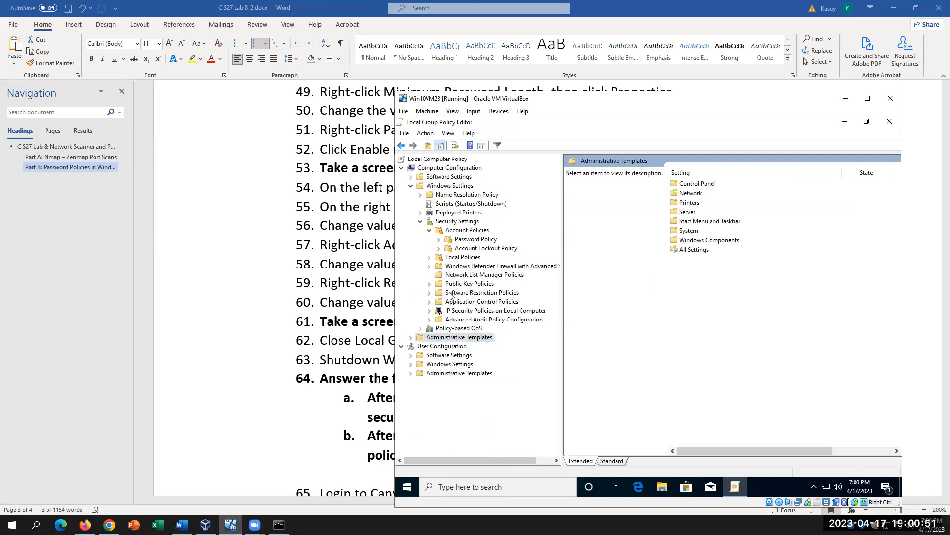
{"action": "left_click", "coordinate": [475, 248]}
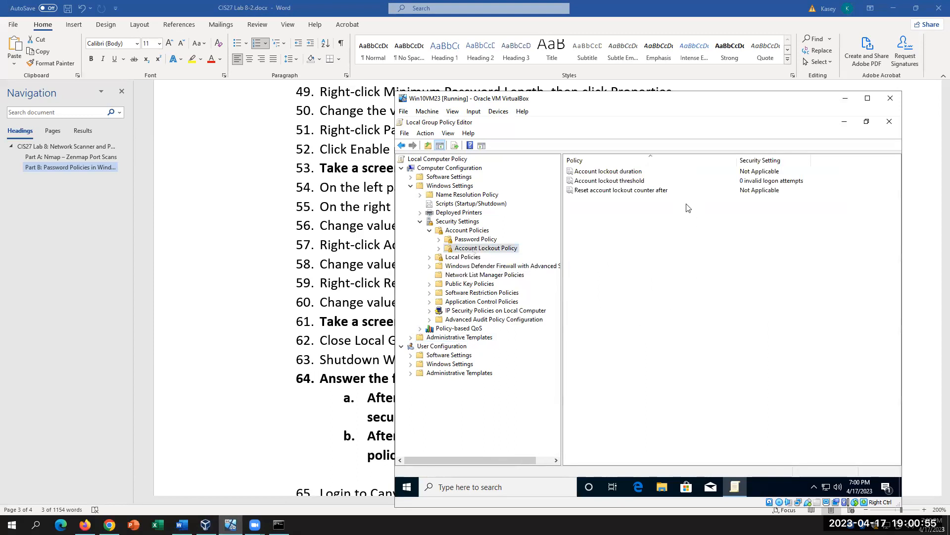
Step: Examine the Account lockout duration policy's properties and its explanation, and close the dialog without changing the setting
{"action": "double_click", "coordinate": [633, 172]}
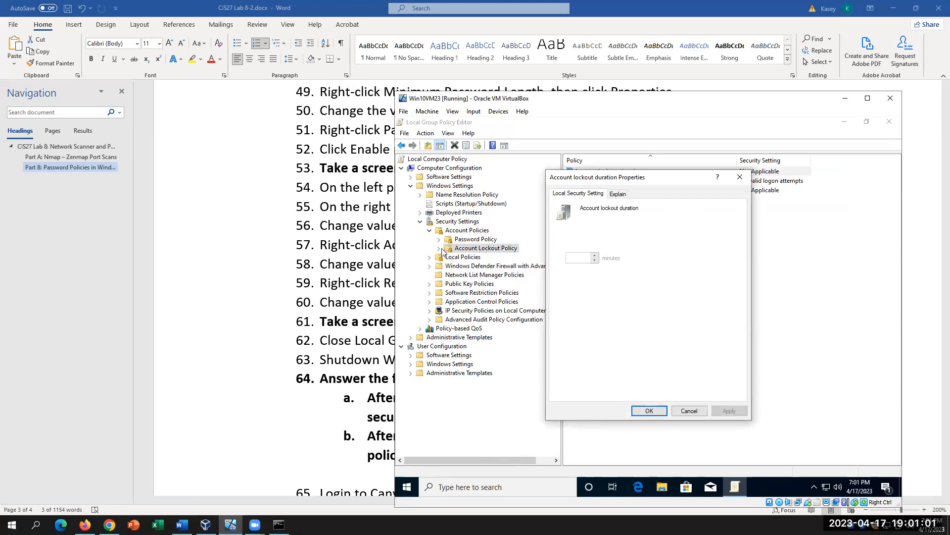
{"action": "key", "text": "Escape"}
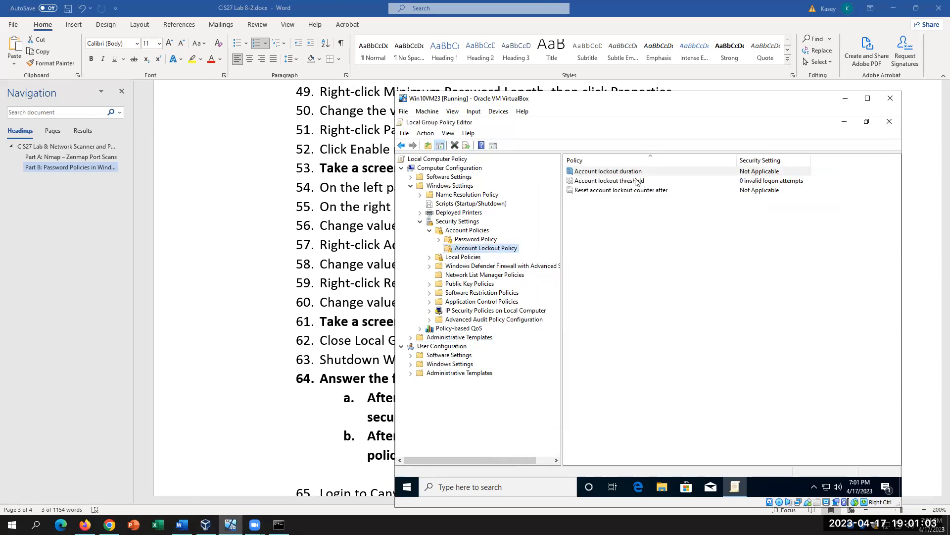
{"action": "left_click", "coordinate": [620, 173]}
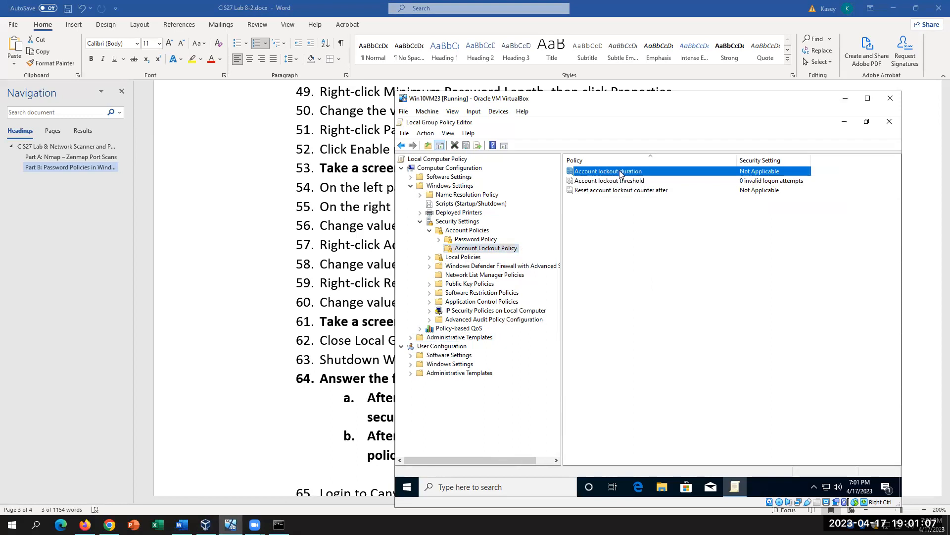
{"action": "double_click", "coordinate": [620, 173]}
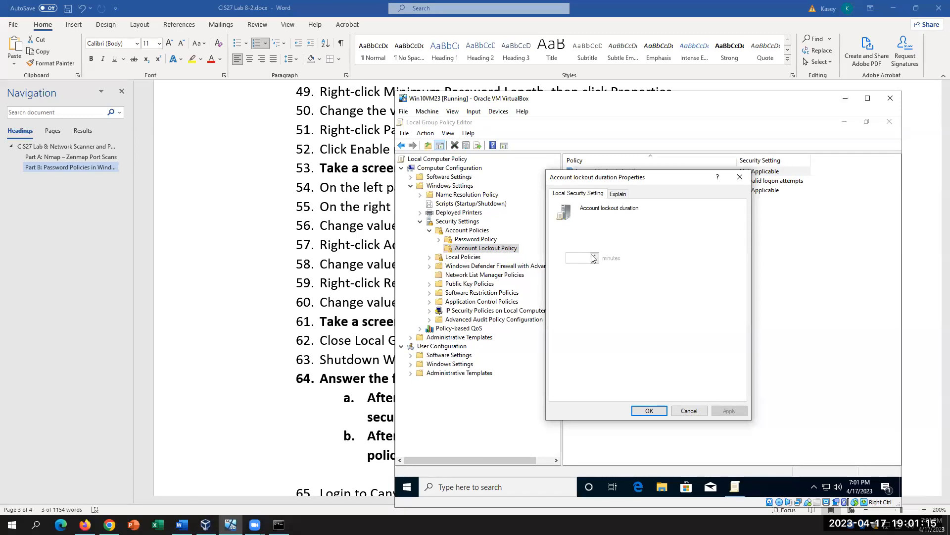
{"action": "left_click", "coordinate": [617, 194]}
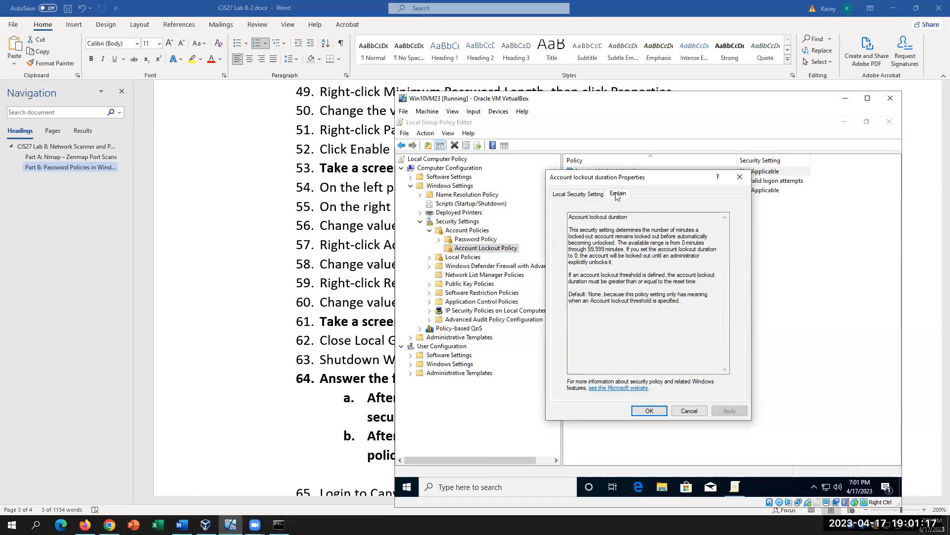
{"action": "left_click", "coordinate": [739, 177]}
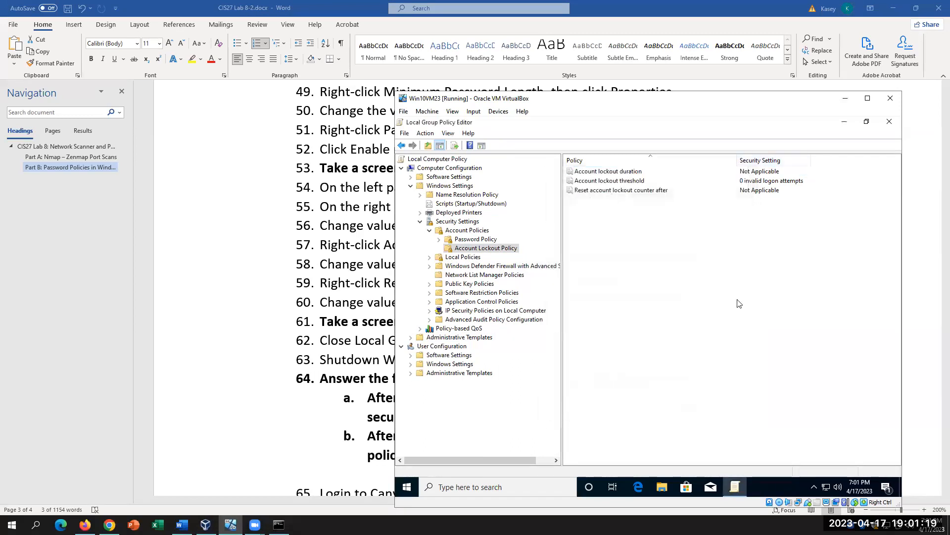
Step: Return to the Word document and review the remaining lab steps through the questions in step 64
{"action": "left_click", "coordinate": [203, 268]}
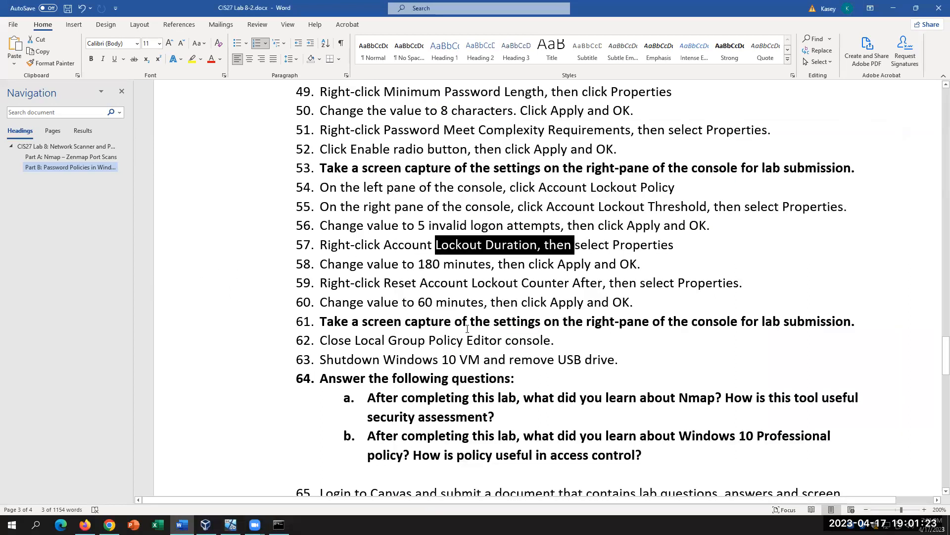
{"action": "left_click", "coordinate": [433, 396]}
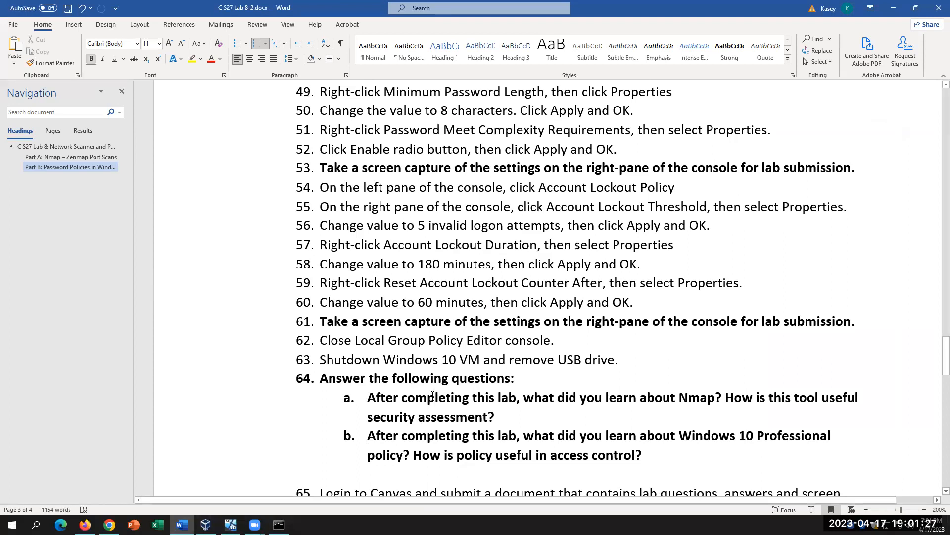